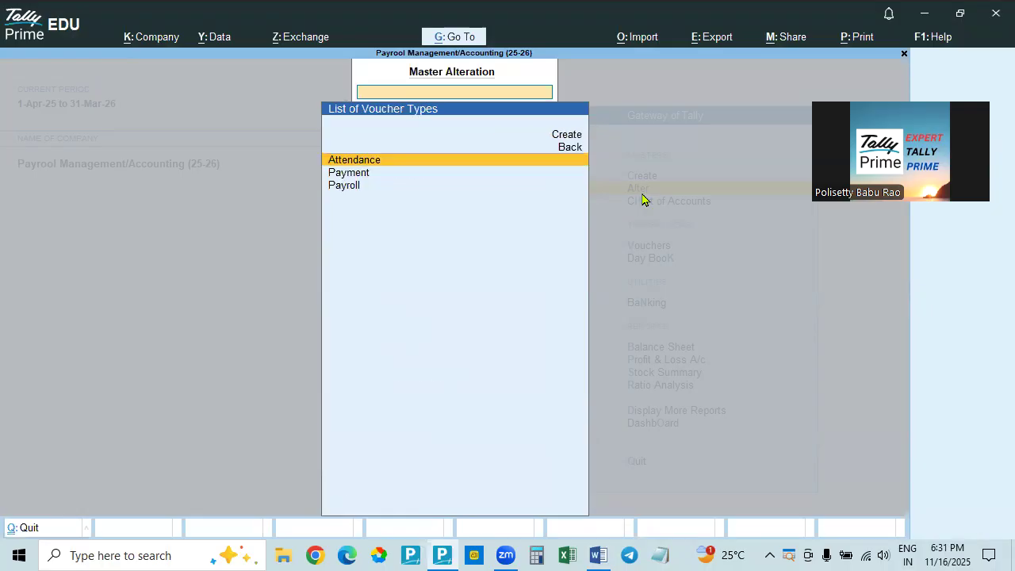
# Return from the voucher types to the masters list and open Define Salary for alteration
pyautogui.press('Escape')
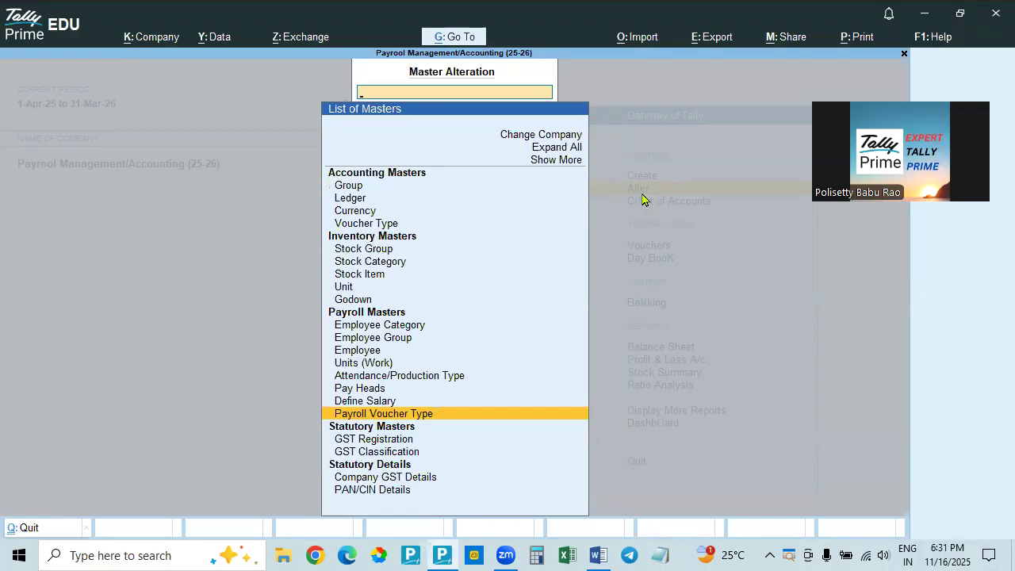
pyautogui.press('Up')
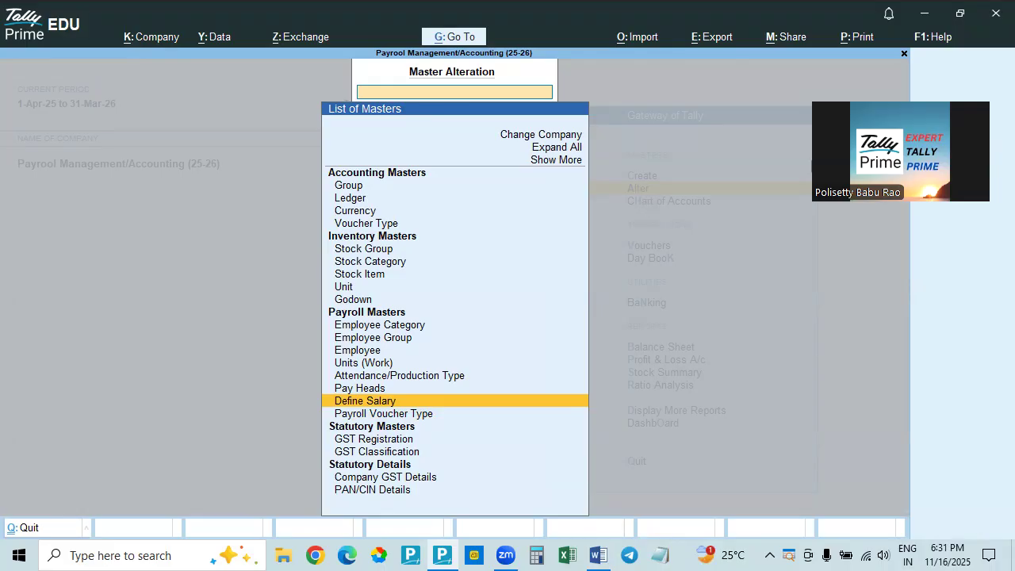
pyautogui.click(367, 400)
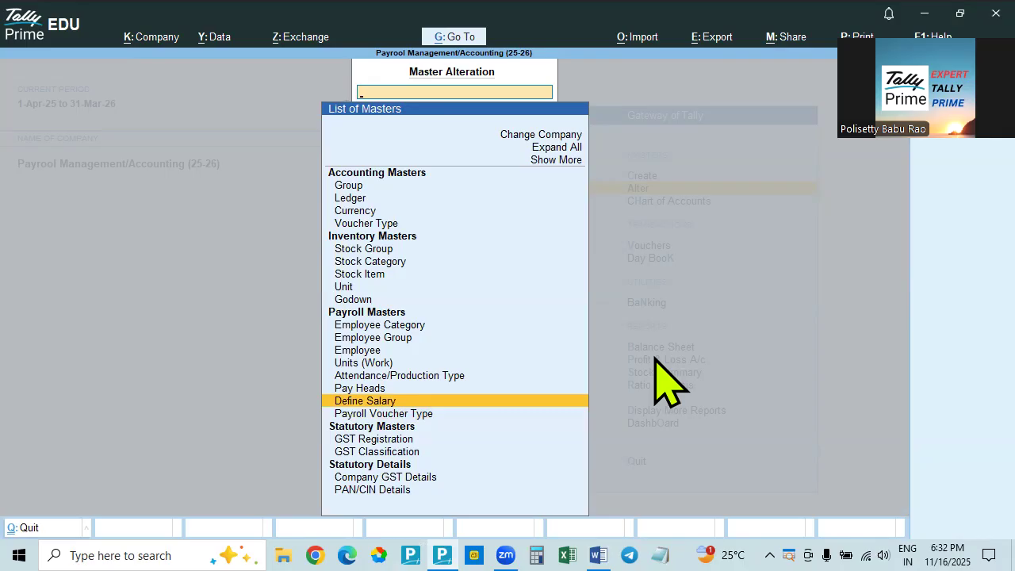
pyautogui.press('Return')
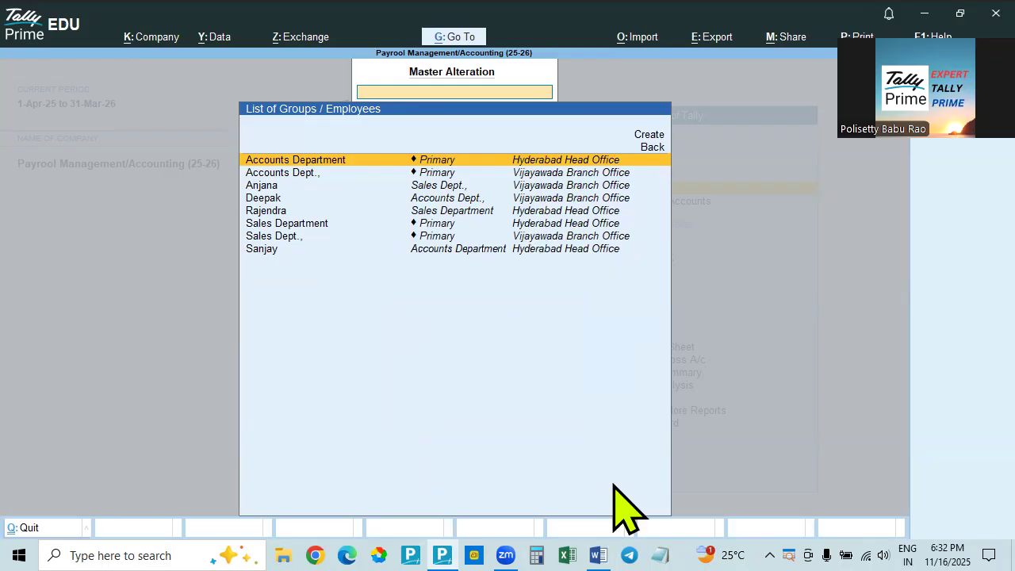
# Switch to the PAYROLL MANAGEMENT Word document, review the Define Salary pay structure table for the employees, and return to Tally Prime
pyautogui.click(597, 555)
pyautogui.scroll(-10, 510, 416)
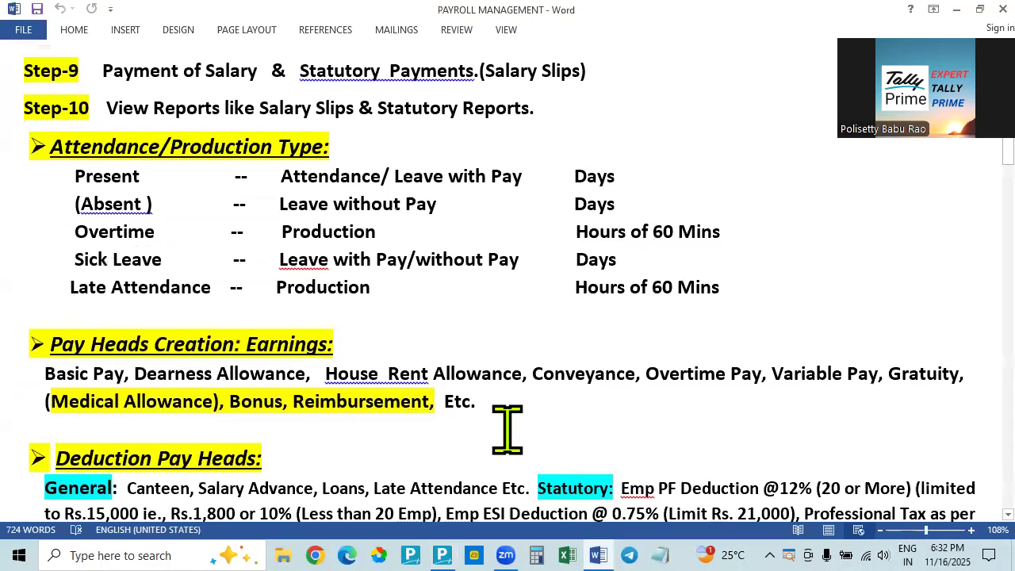
pyautogui.scroll(-2, 509, 429)
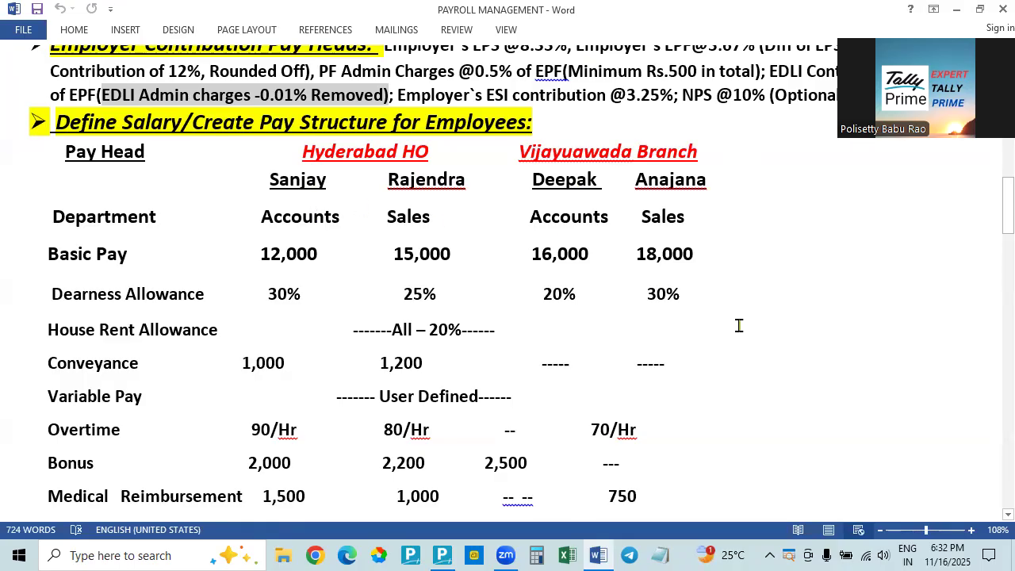
pyautogui.scroll(-4, 780, 295)
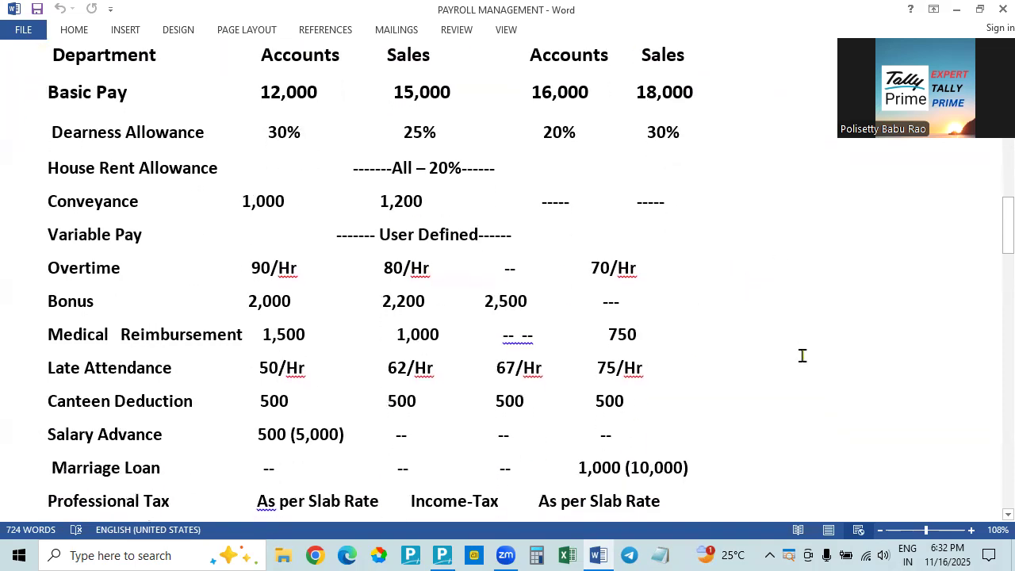
pyautogui.hotkey('alt', 'Tab')
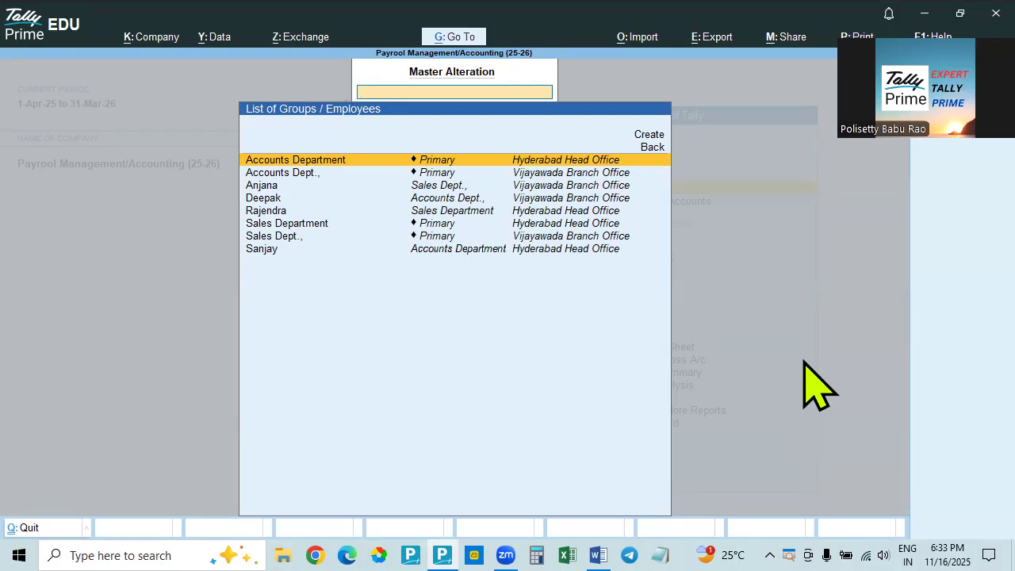
pyautogui.hotkey('alt', 'Tab')
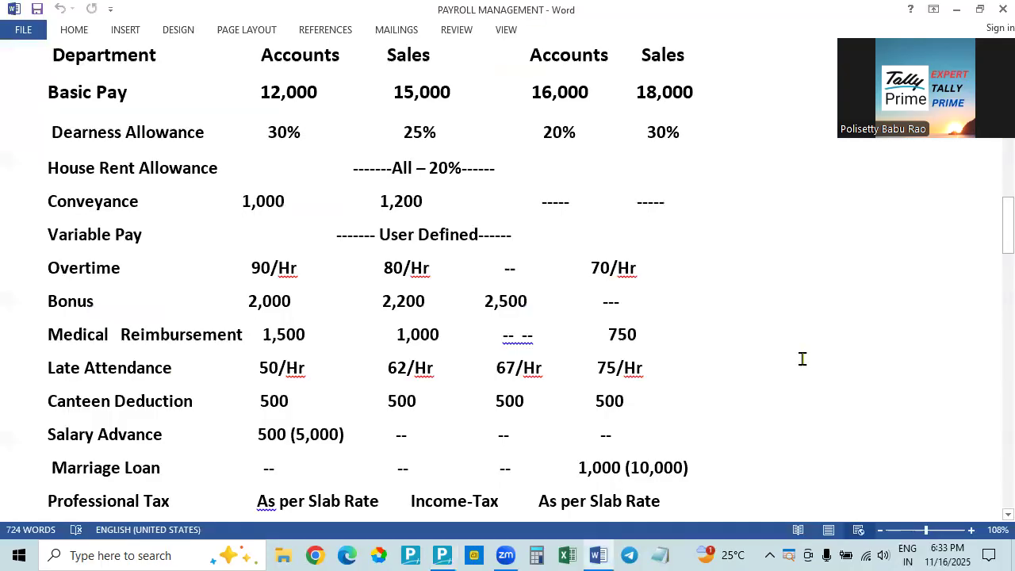
pyautogui.scroll(2, 804, 357)
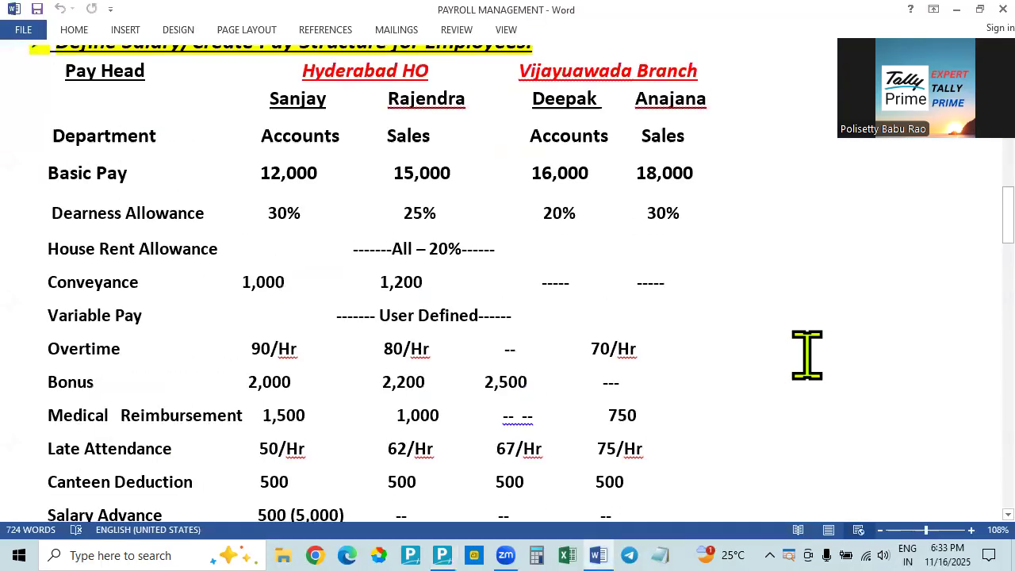
pyautogui.hotkey('alt', 'Tab')
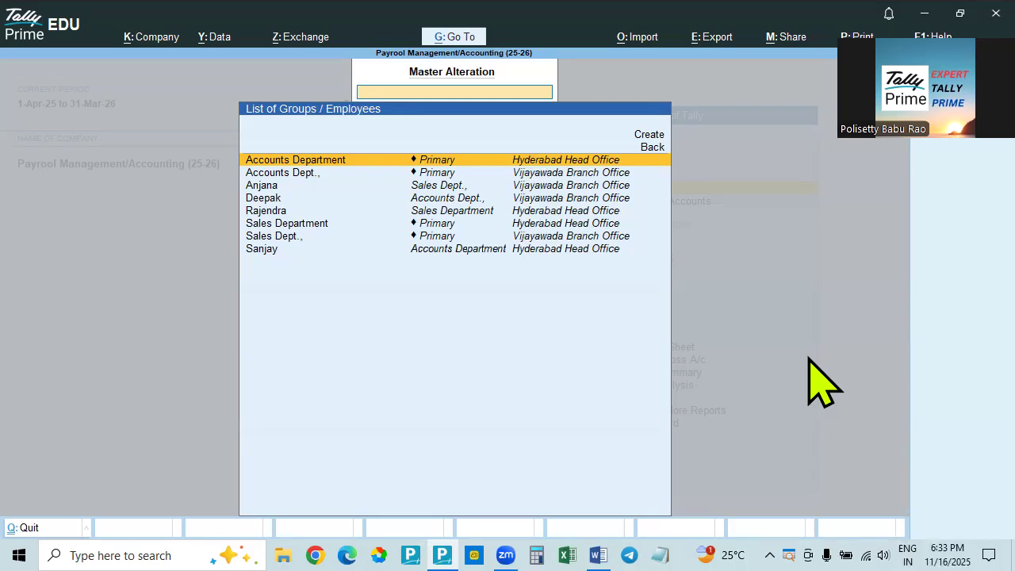
pyautogui.click(268, 189)
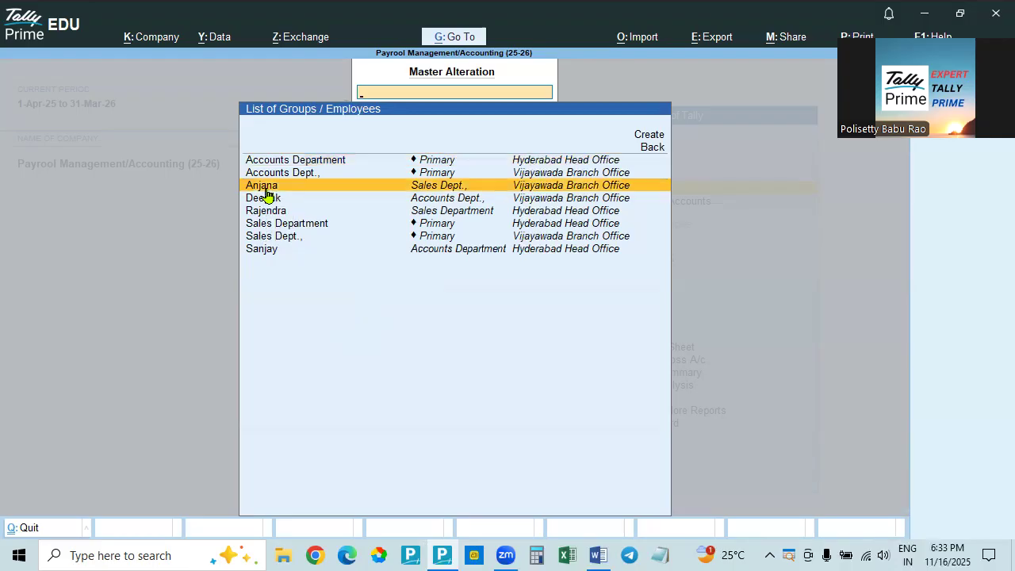
pyautogui.click(267, 190)
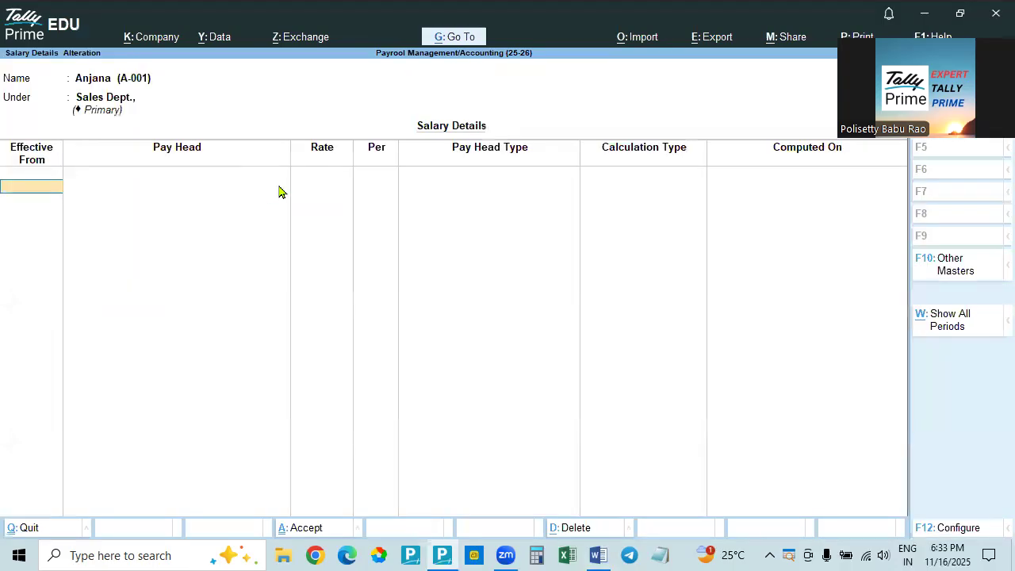
pyautogui.write('1.4.25')
pyautogui.press('Return')
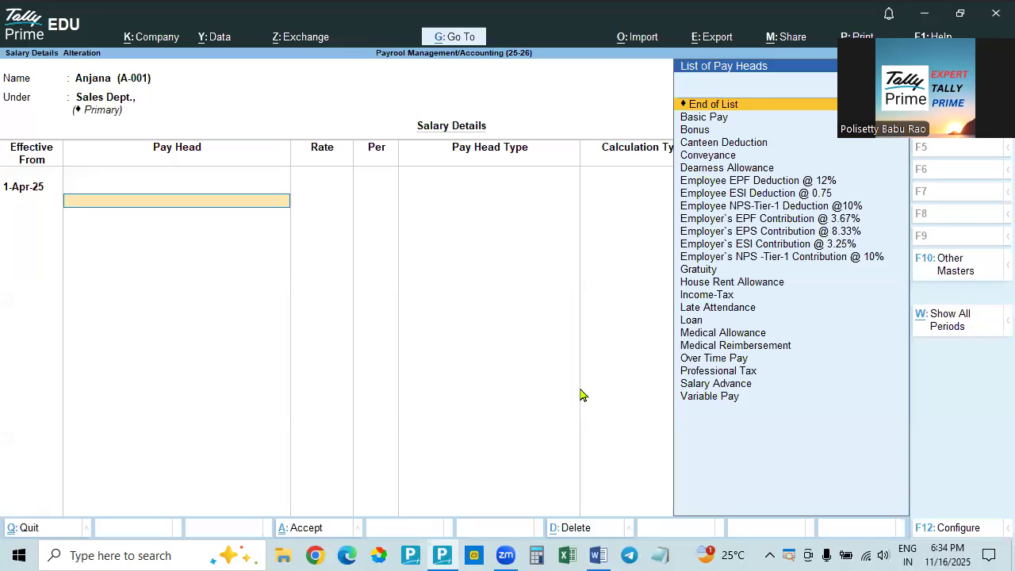
pyautogui.press('Escape')
pyautogui.press('Down')
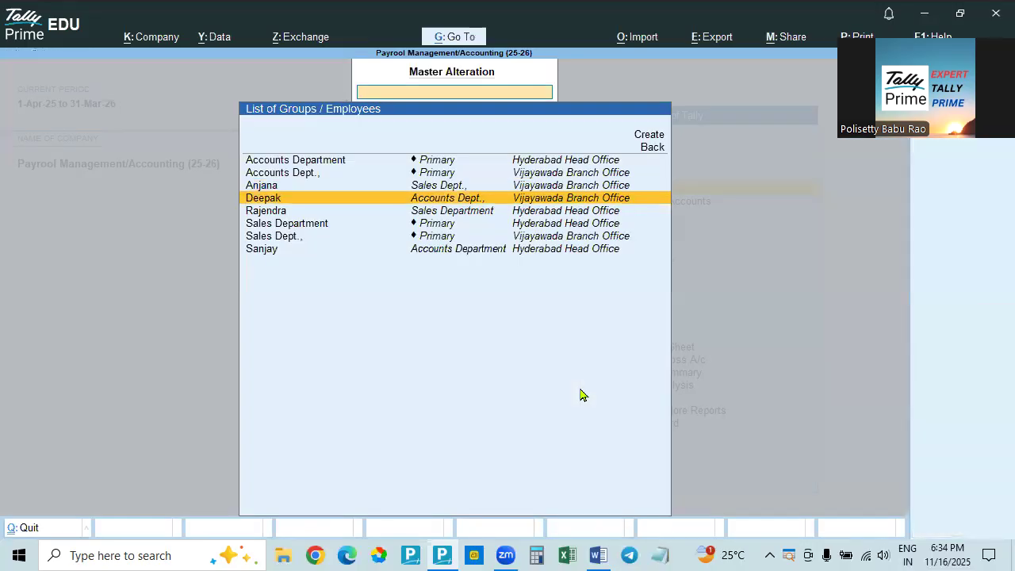
pyautogui.press('Return')
pyautogui.write('1.')
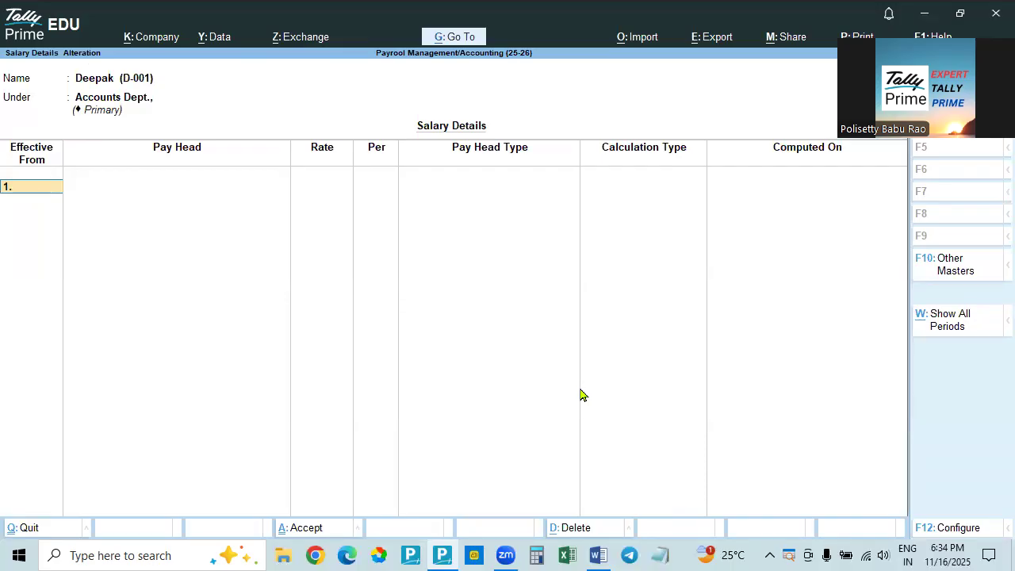
pyautogui.write('4.25')
pyautogui.press('Return')
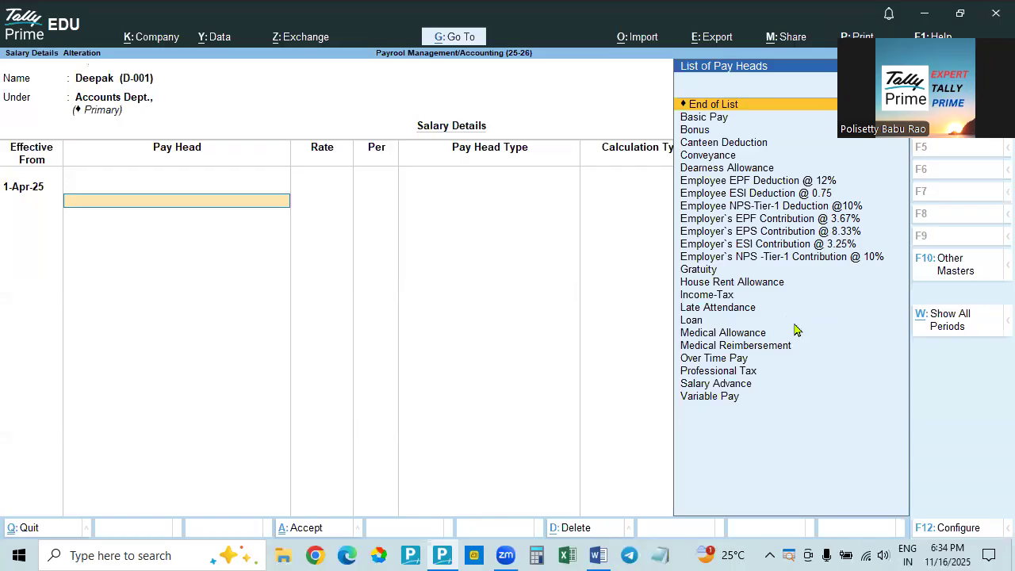
pyautogui.press('Escape')
pyautogui.press('Up')
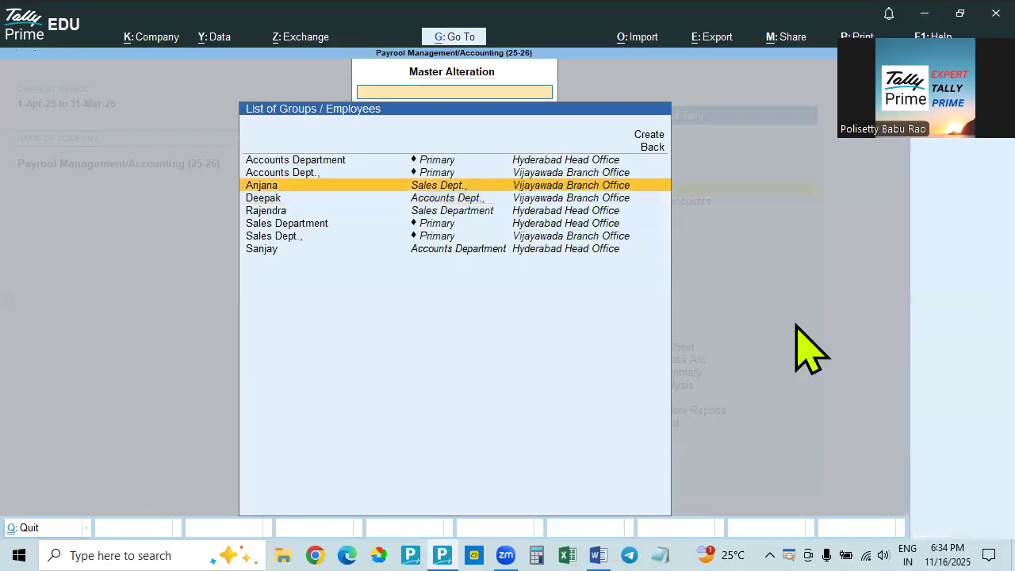
pyautogui.press('Return')
pyautogui.press('Escape')
pyautogui.press('Escape')
# Open the salary details of the Accounts Department group and set the effective date to 1-Apr-25
pyautogui.press('Up')
pyautogui.press('Up')
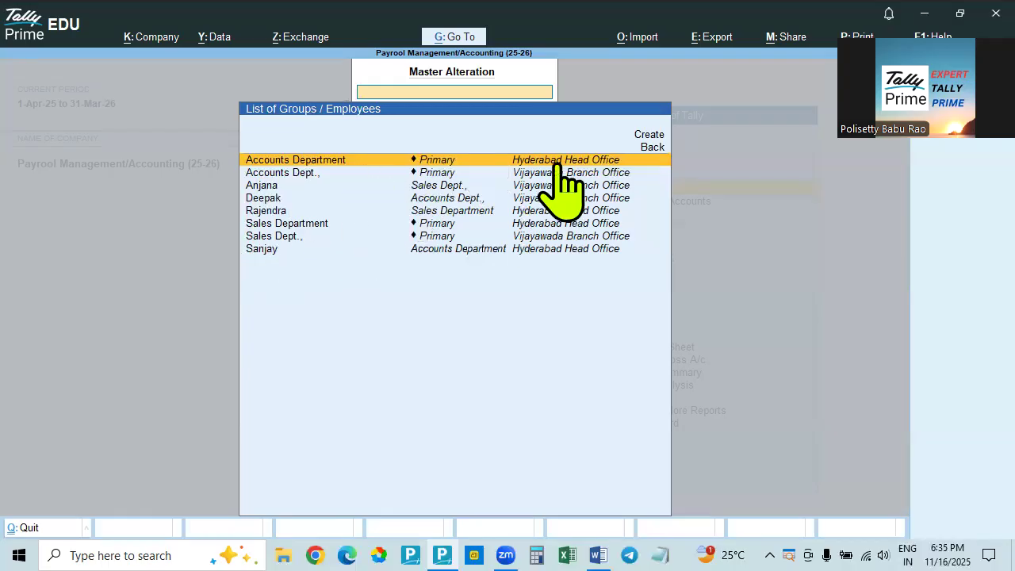
pyautogui.click(325, 162)
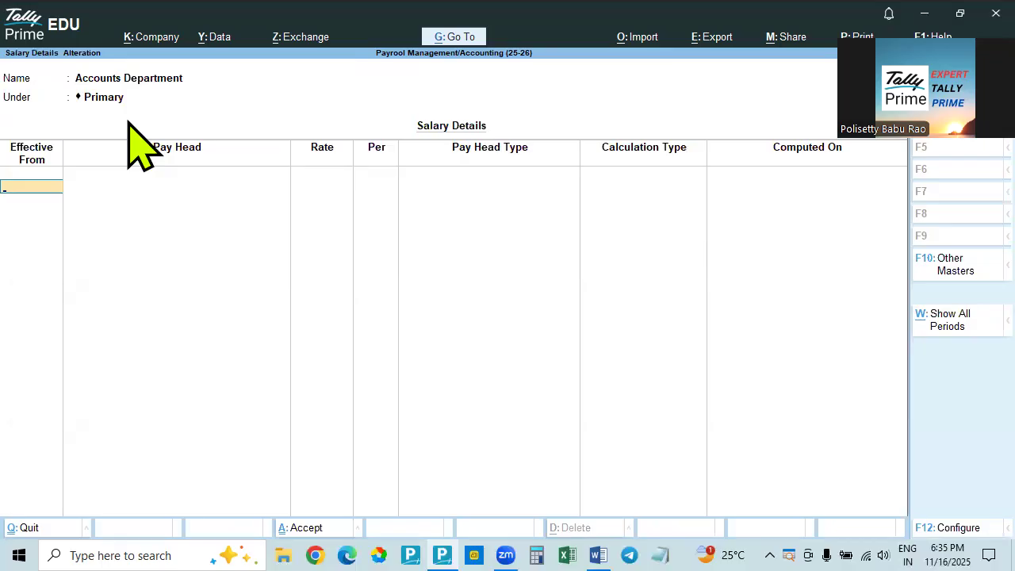
pyautogui.write('1.4.25')
pyautogui.press('Return')
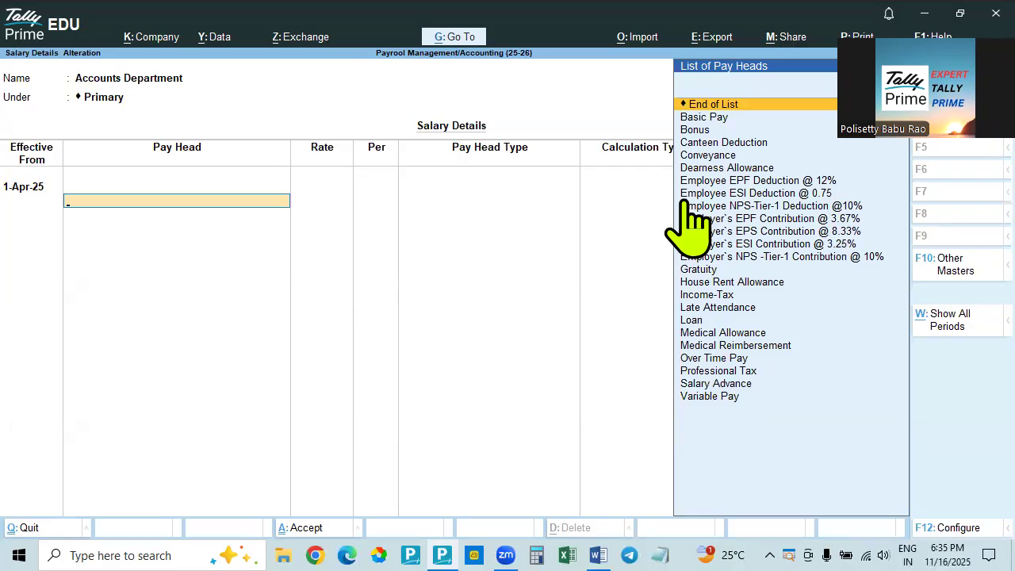
# Add the Basic Pay and Dearness Allowance pay heads to the Accounts Department, leaving the Basic Pay rate blank
pyautogui.press('Down')
pyautogui.press('Return')
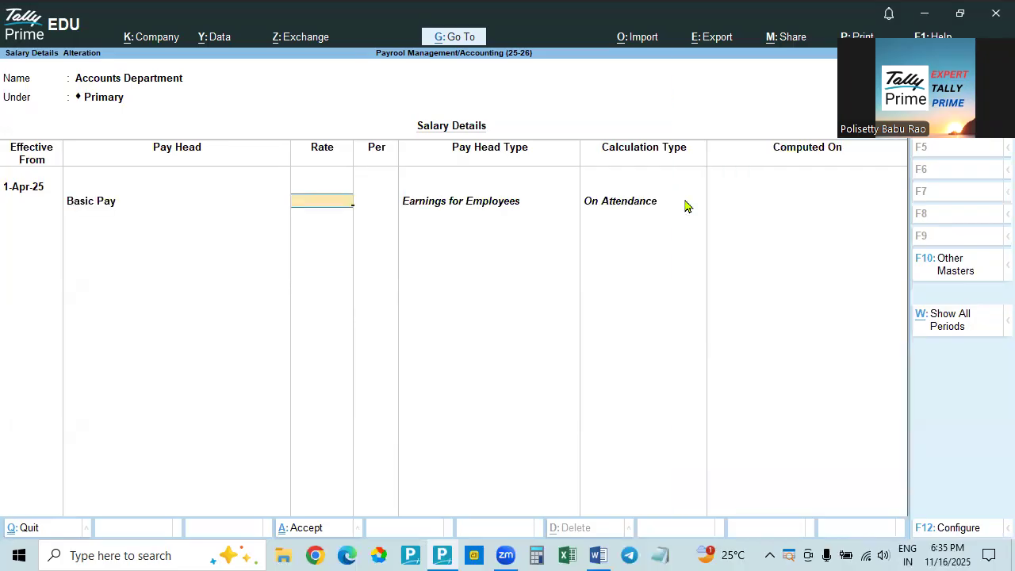
pyautogui.press('Return')
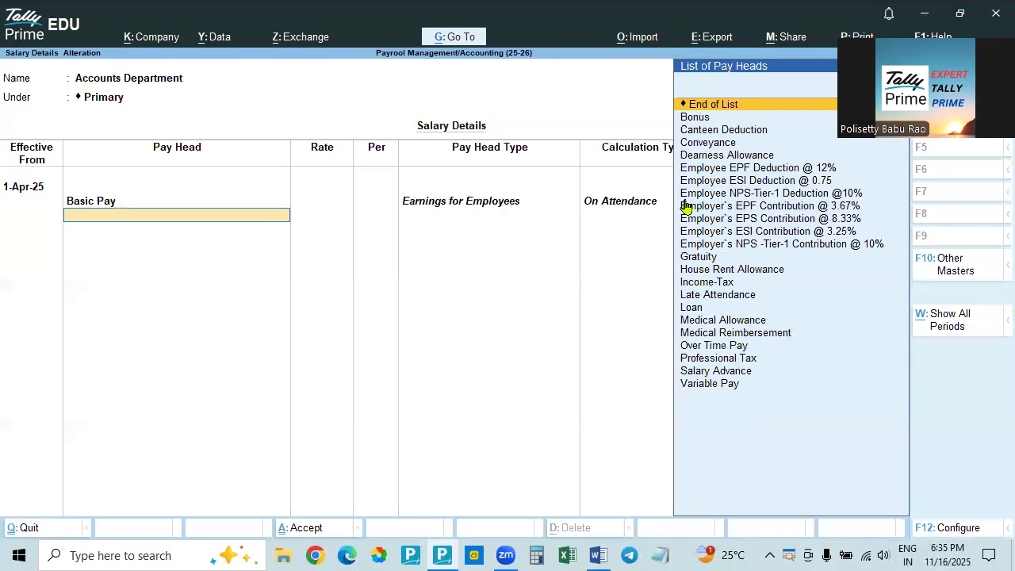
pyautogui.press('Down')
pyautogui.press('Down')
pyautogui.press('Down')
pyautogui.press('Down')
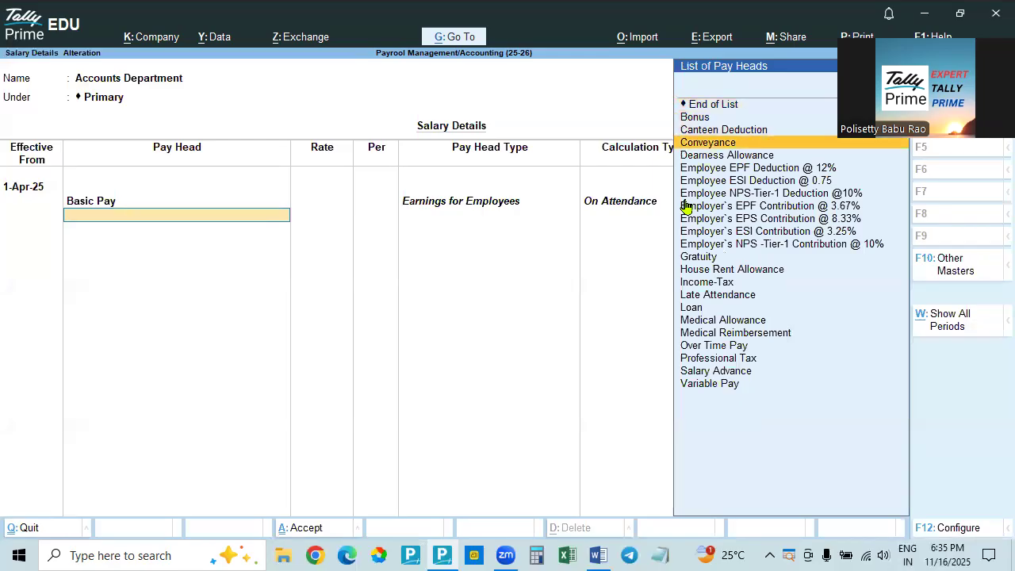
pyautogui.press('Return')
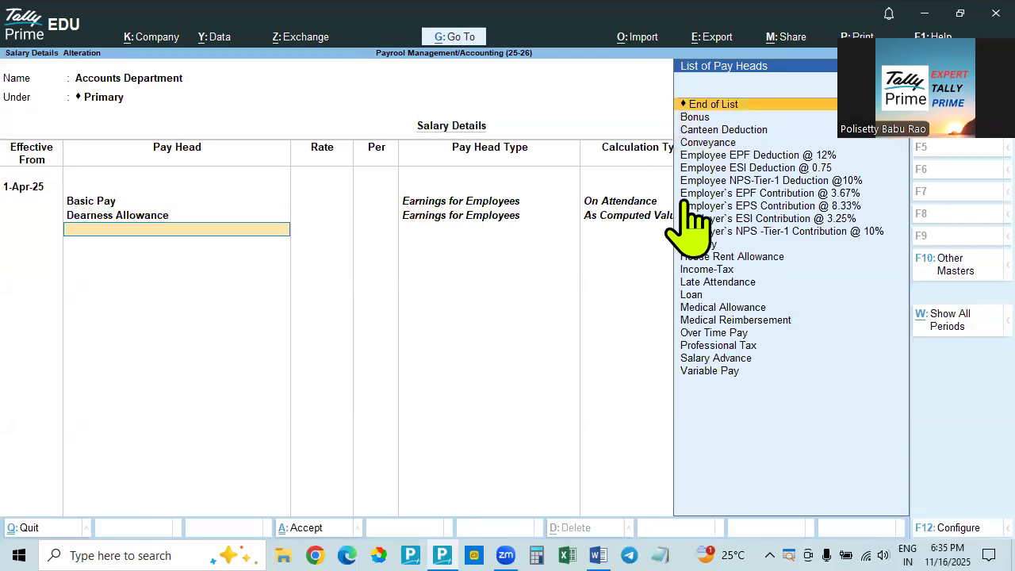
# Add the Conveyance pay head below Dearness Allowance without entering a rate
pyautogui.press('Down')
pyautogui.press('Down')
pyautogui.press('Up')
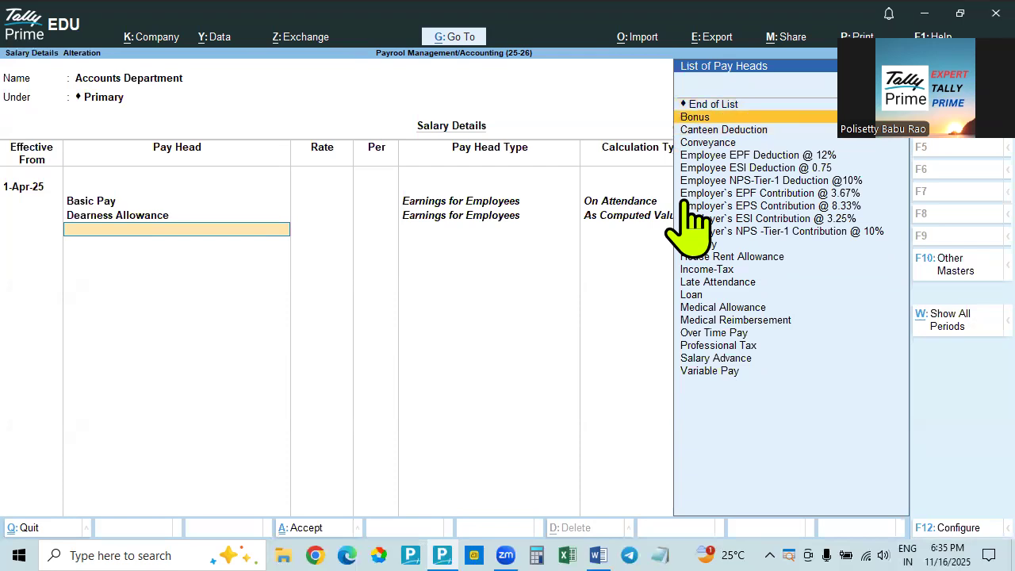
pyautogui.press('Down')
pyautogui.press('Down')
pyautogui.press('Return')
pyautogui.press('Return')
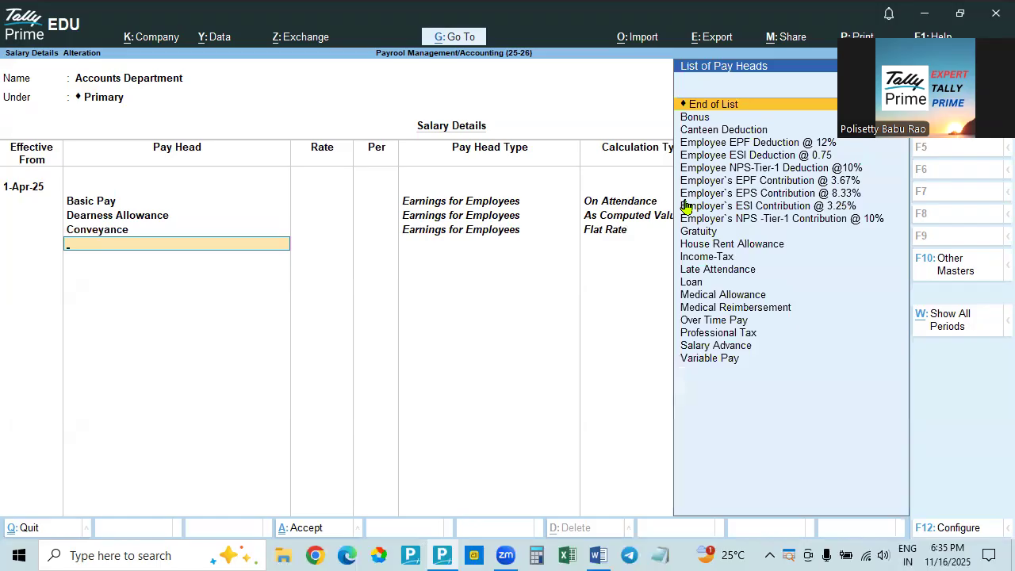
# Add the House Rent Allowance pay head below Conveyance
pyautogui.press('Down')
pyautogui.press('Down')
pyautogui.press('Down')
pyautogui.press('Down')
pyautogui.press('Down')
pyautogui.press('Down')
pyautogui.press('Down')
pyautogui.press('Down')
pyautogui.press('Down')
pyautogui.press('Down')
pyautogui.press('Down')
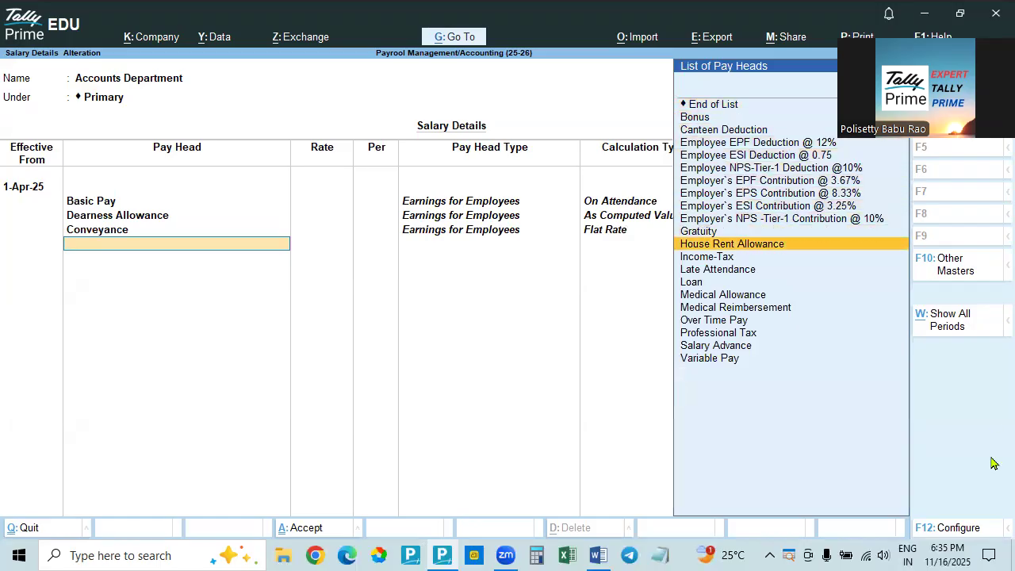
pyautogui.press('Return')
# Add the Medical Allowance pay head below House Rent Allowance, leaving its rate blank
pyautogui.press('Down')
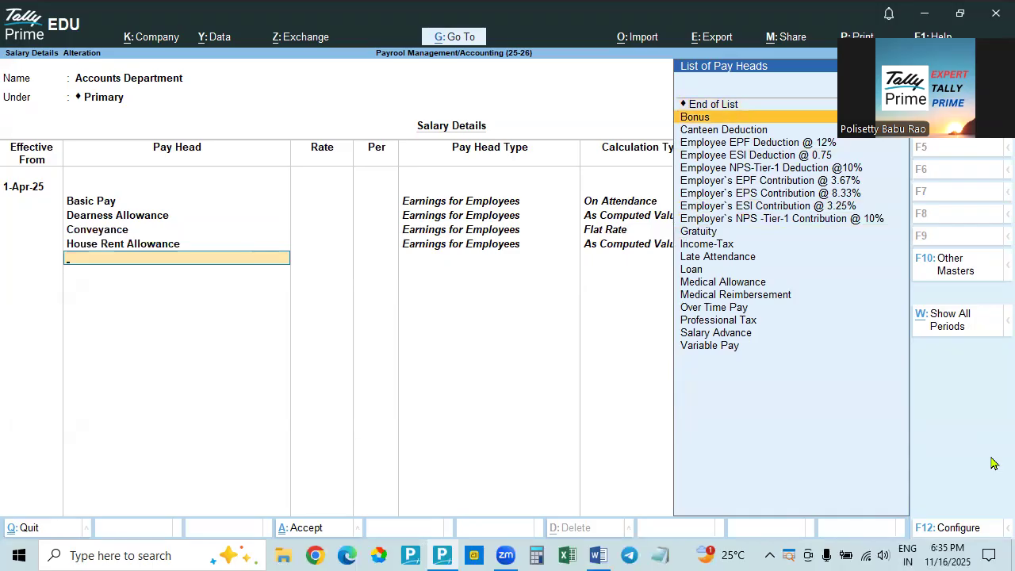
pyautogui.press('Down')
pyautogui.press('Down')
pyautogui.press('Down')
pyautogui.press('Down')
pyautogui.press('Down')
pyautogui.press('Down')
pyautogui.press('Down')
pyautogui.press('Down')
pyautogui.press('Down')
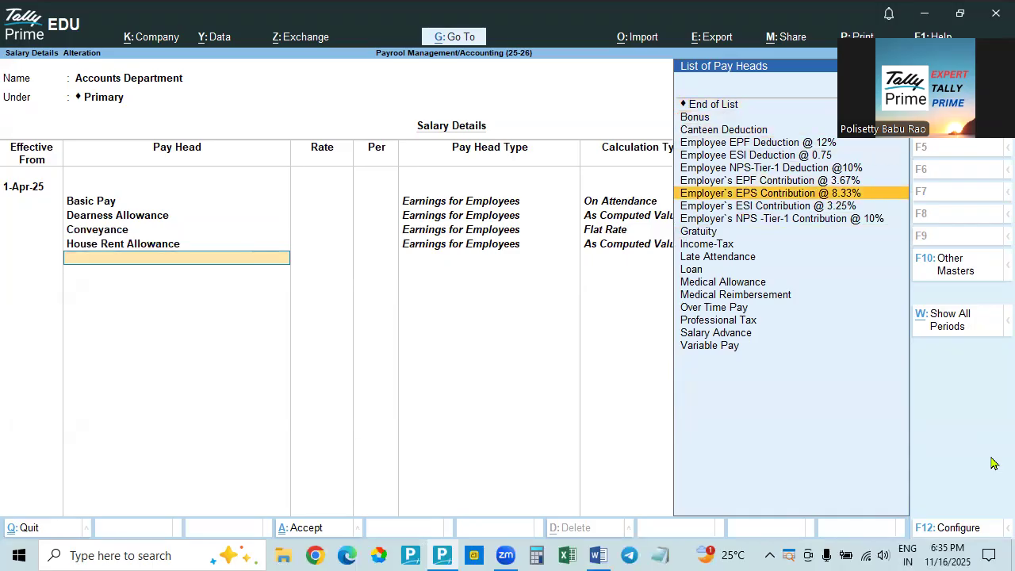
pyautogui.press('Down')
pyautogui.press('Down')
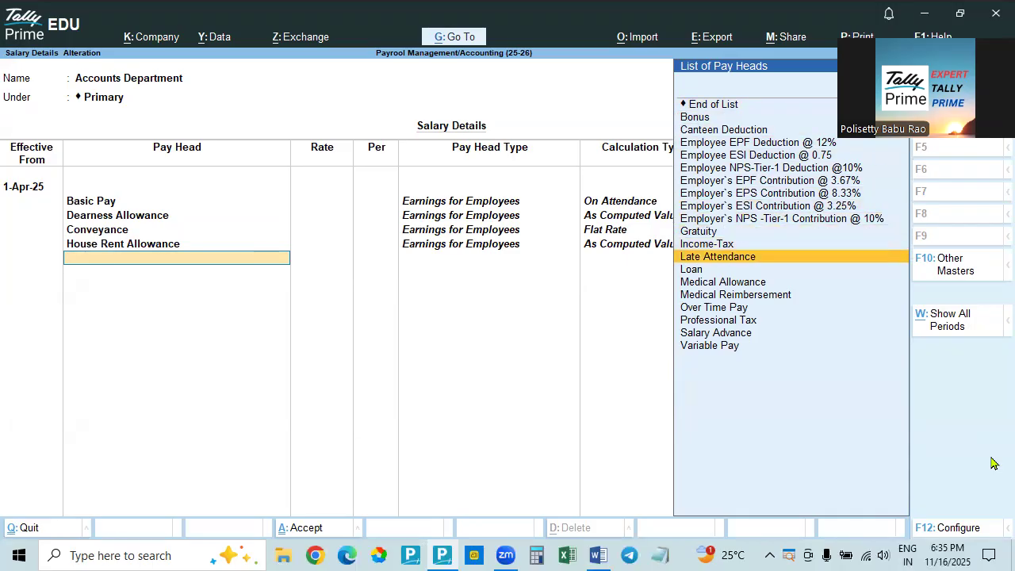
pyautogui.press('Down')
pyautogui.press('Down')
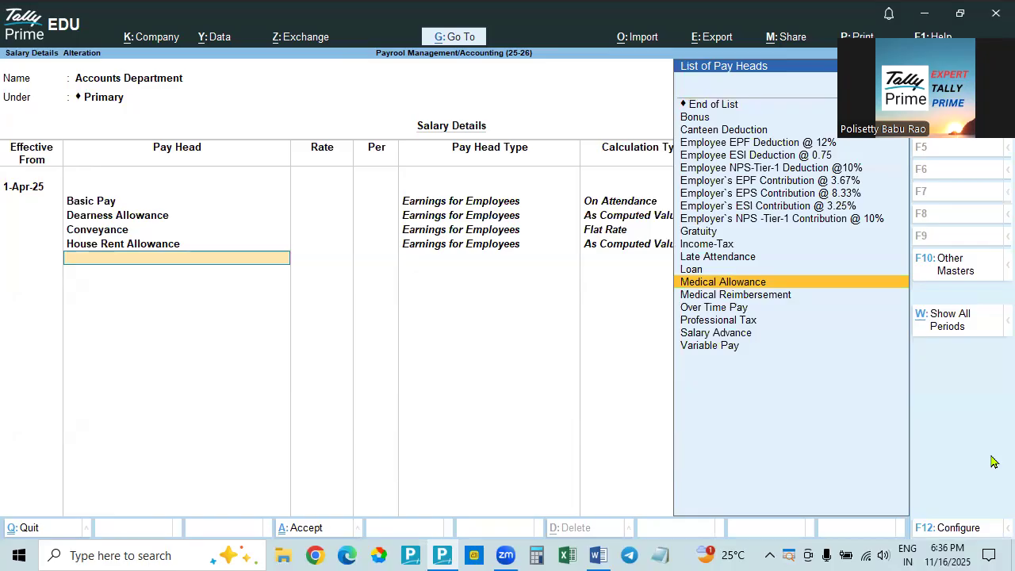
pyautogui.press('Return')
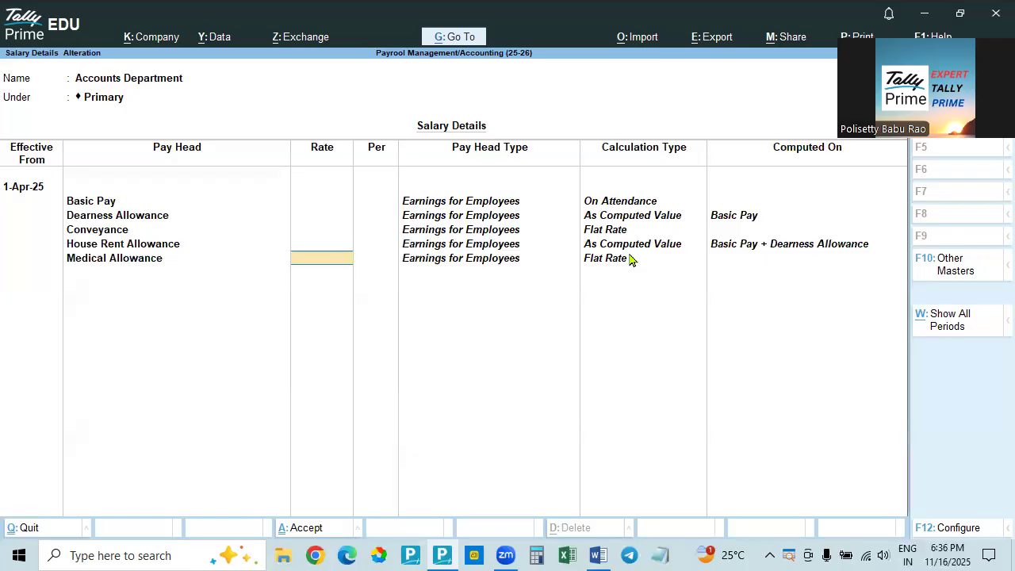
pyautogui.press('Return')
# Add the Medical Reimbursement pay head below Medical Allowance
pyautogui.press('Down')
pyautogui.press('Down')
pyautogui.press('Down')
pyautogui.press('Down')
pyautogui.press('Down')
pyautogui.press('Down')
pyautogui.press('Down')
pyautogui.press('Down')
pyautogui.press('Down')
pyautogui.press('Down')
pyautogui.press('Down')
pyautogui.press('Down')
pyautogui.press('Down')
pyautogui.press('Down')
pyautogui.press('Down')
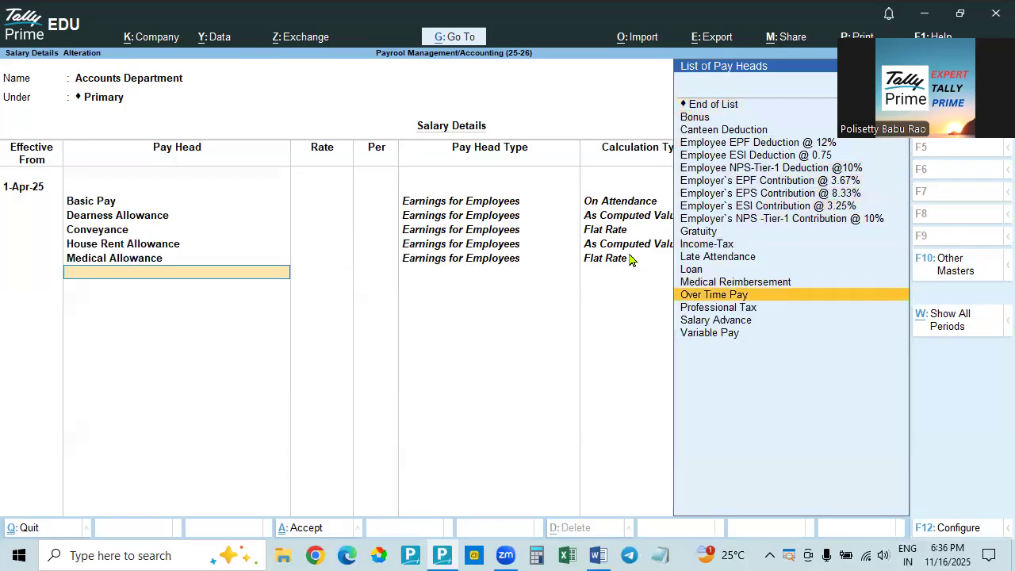
pyautogui.press('Up')
pyautogui.press('Return')
# Add the Over Time Pay pay head below Medical Reimbursement, leaving its rate blank
pyautogui.press('Down')
pyautogui.press('Down')
pyautogui.press('Down')
pyautogui.press('Down')
pyautogui.press('Down')
pyautogui.press('Down')
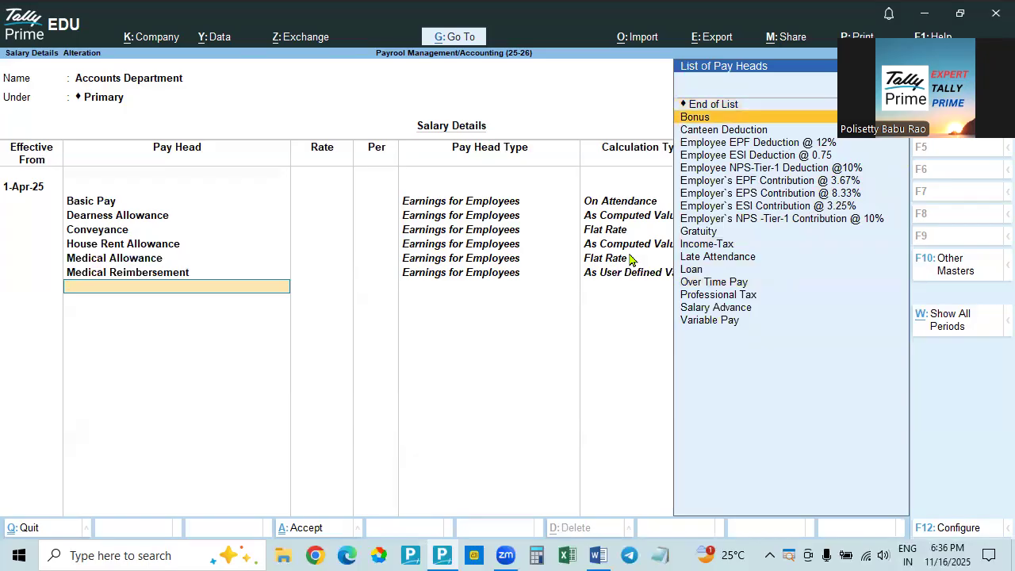
pyautogui.press('Down')
pyautogui.press('Down')
pyautogui.press('Down')
pyautogui.press('Down')
pyautogui.press('Down')
pyautogui.press('Down')
pyautogui.press('Down')
pyautogui.press('Down')
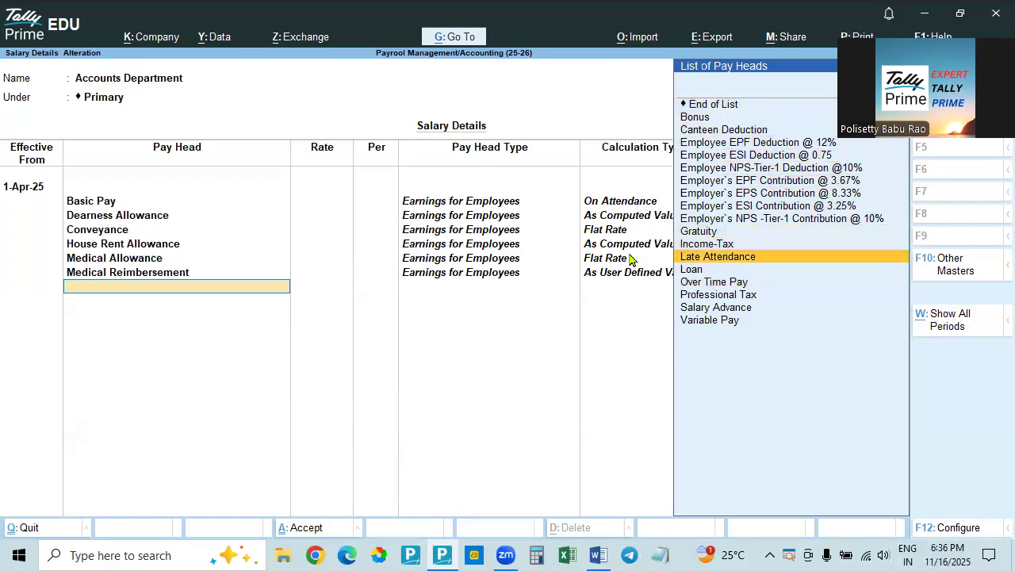
pyautogui.press('Return')
# Add the Variable Pay pay head below Over Time Pay
pyautogui.press('Down')
pyautogui.press('Down')
pyautogui.press('Down')
pyautogui.press('Down')
pyautogui.press('Down')
pyautogui.press('Down')
pyautogui.press('Down')
pyautogui.press('Down')
pyautogui.press('Down')
pyautogui.press('Down')
pyautogui.press('Down')
pyautogui.press('Down')
pyautogui.press('Down')
pyautogui.press('Down')
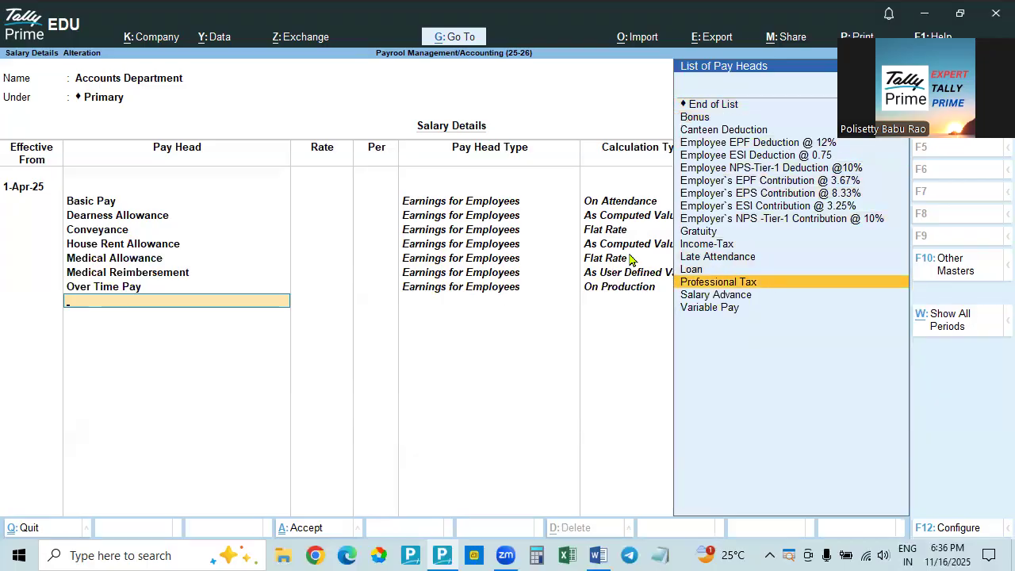
pyautogui.press('Down')
pyautogui.press('Down')
pyautogui.press('Return')
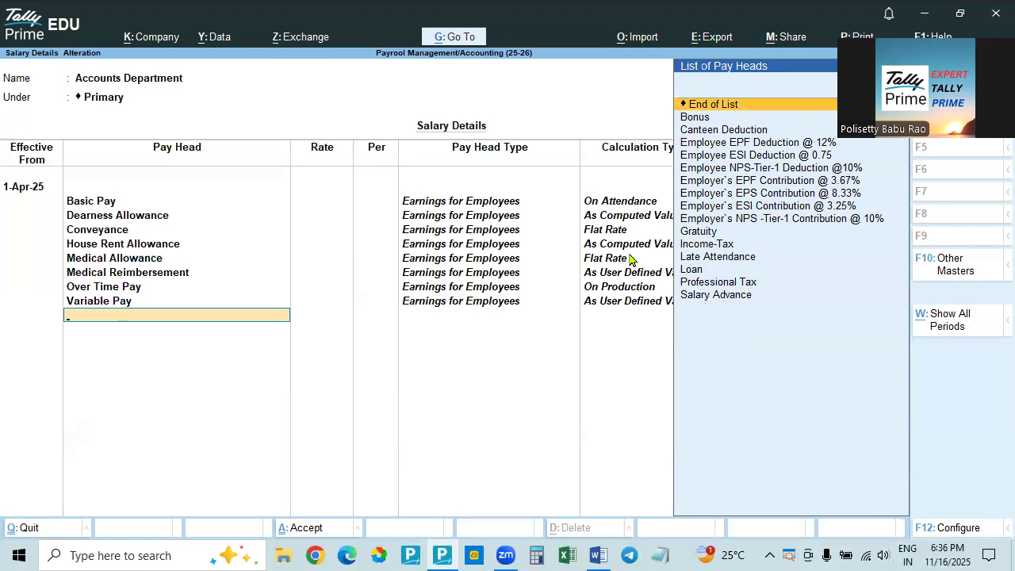
# Add the Bonus and Gratuity pay heads below Variable Pay
pyautogui.press('Down')
pyautogui.press('Return')
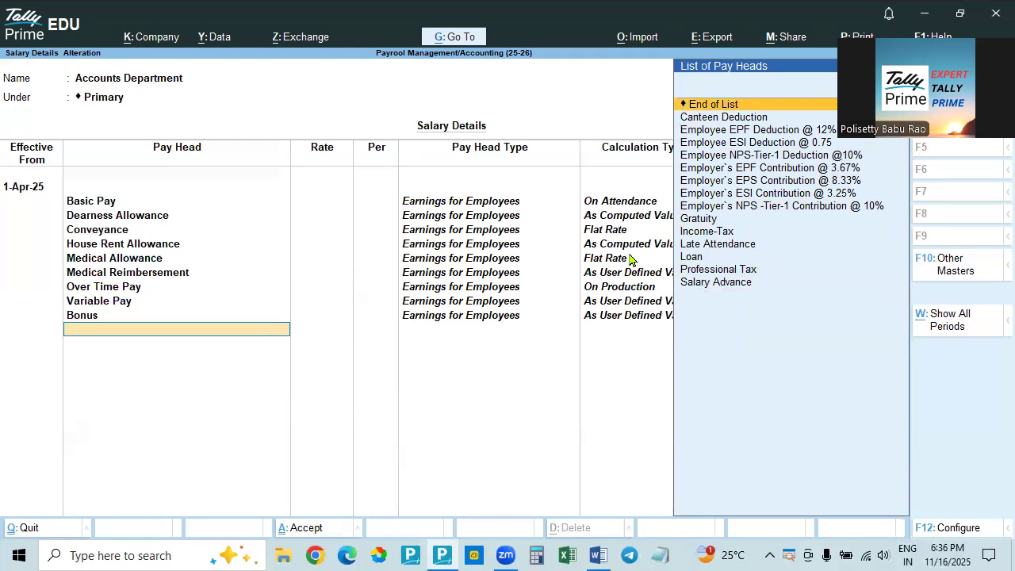
pyautogui.press('Down')
pyautogui.press('Down')
pyautogui.press('Down')
pyautogui.press('Down')
pyautogui.press('Down')
pyautogui.press('Down')
pyautogui.press('Down')
pyautogui.press('Down')
pyautogui.press('Down')
pyautogui.press('Down')
pyautogui.press('Down')
pyautogui.press('Down')
pyautogui.press('Down')
pyautogui.press('Up')
pyautogui.press('Up')
pyautogui.press('Up')
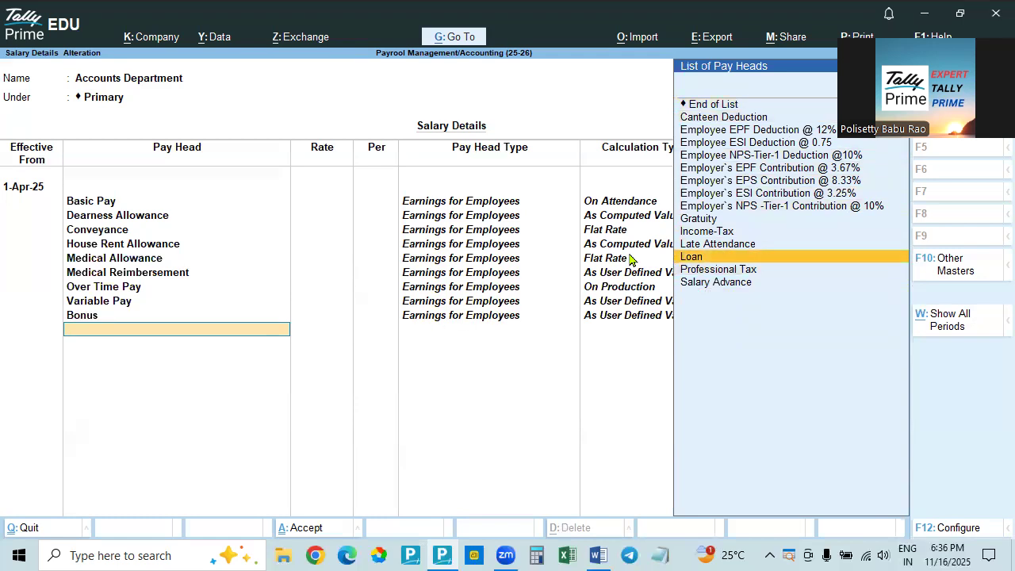
pyautogui.press('Up')
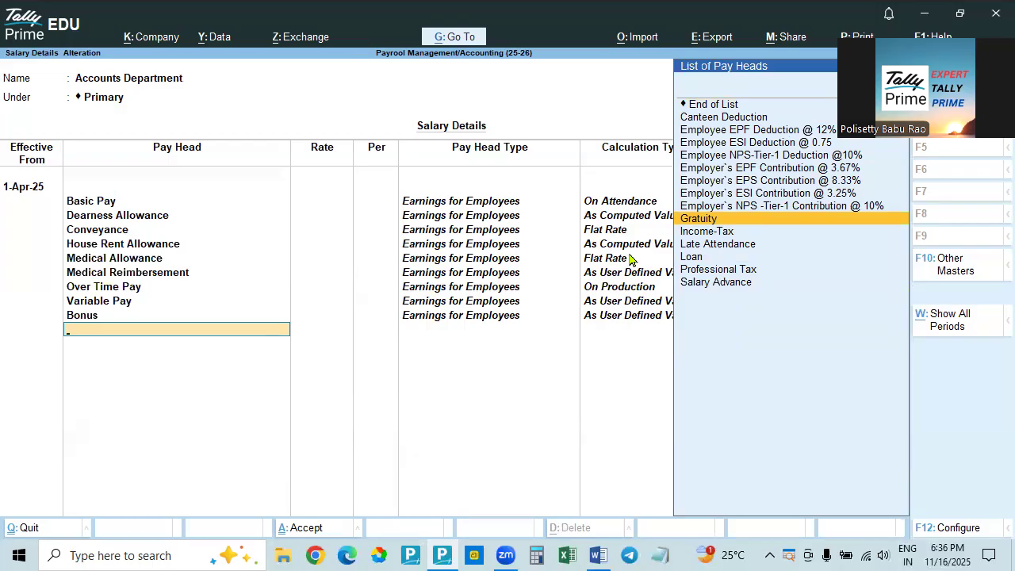
pyautogui.press('Return')
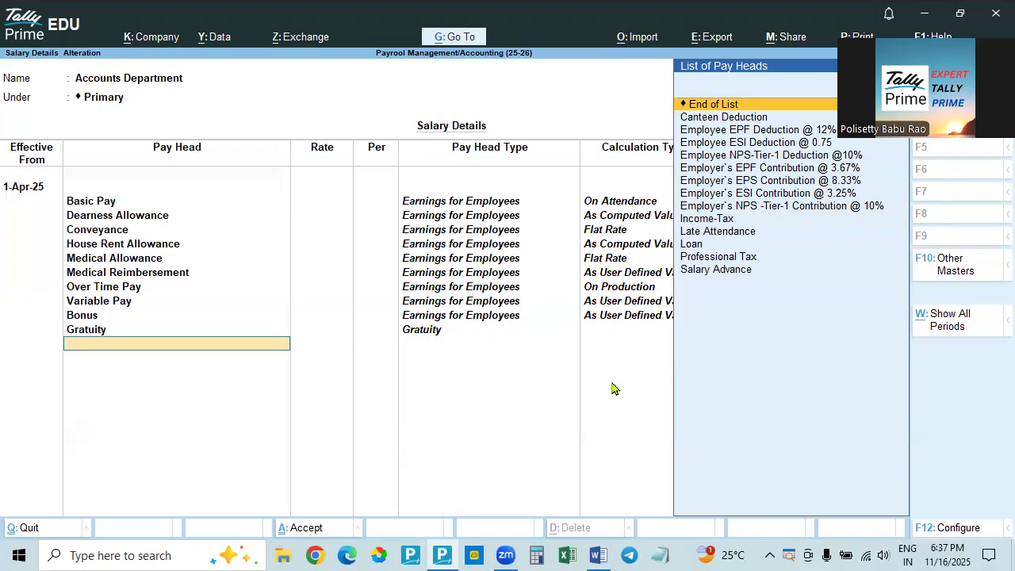
# Add the Canteen Deduction pay head below Gratuity
pyautogui.press('Down')
pyautogui.press('Down')
pyautogui.press('Down')
pyautogui.press('Down')
pyautogui.press('Down')
pyautogui.press('Down')
pyautogui.press('Down')
pyautogui.press('Down')
pyautogui.press('Down')
pyautogui.press('Down')
pyautogui.press('Down')
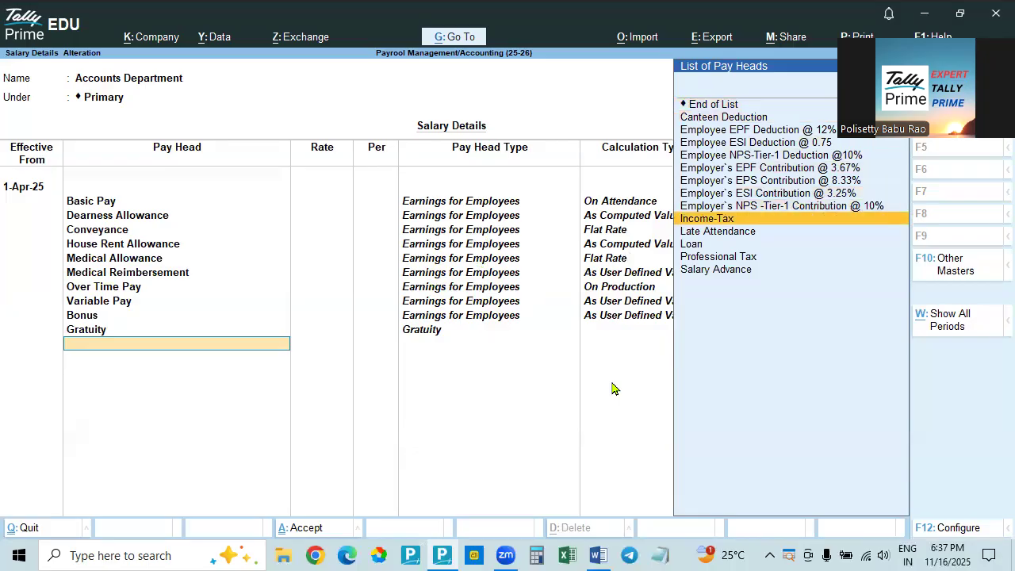
pyautogui.press('Down')
pyautogui.press('Down')
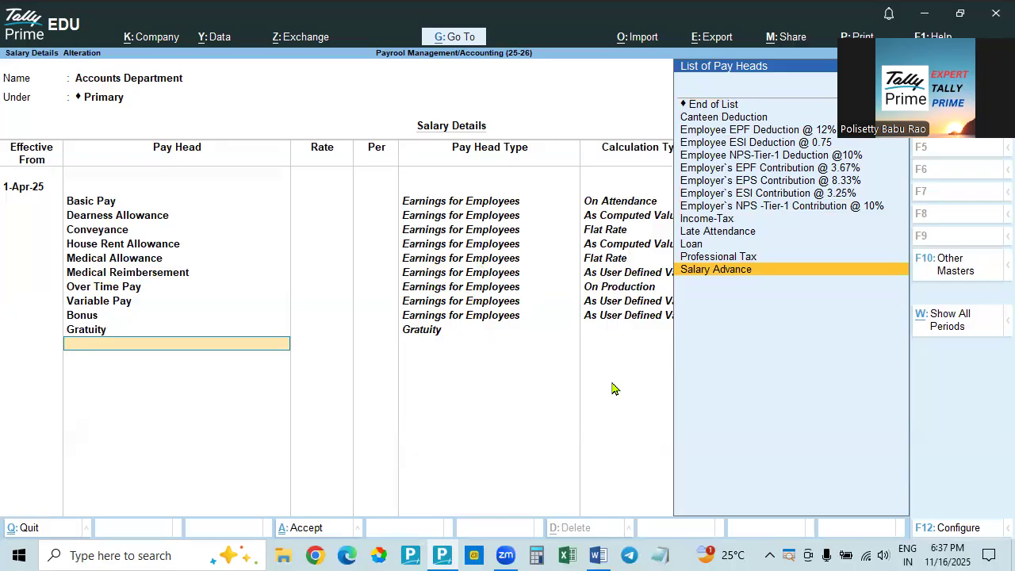
pyautogui.press('Up')
pyautogui.press('Up')
pyautogui.press('Up')
pyautogui.press('Up')
pyautogui.press('Up')
pyautogui.press('Up')
pyautogui.press('Up')
pyautogui.press('Up')
pyautogui.press('Up')
pyautogui.press('Up')
pyautogui.press('Up')
pyautogui.press('Up')
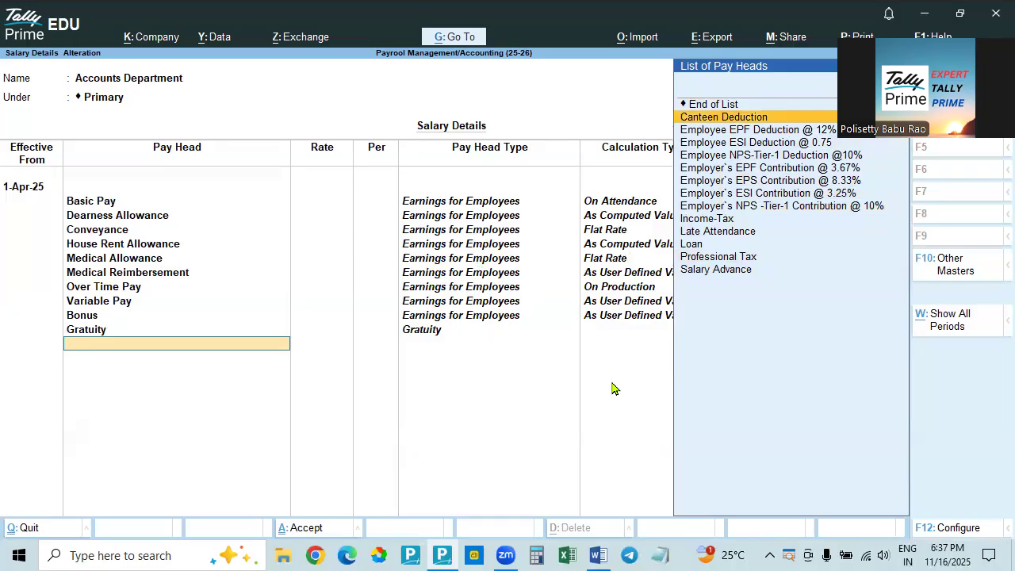
pyautogui.press('Return')
# Add the Late Attendance pay head below Canteen Deduction without entering a rate
pyautogui.press('Down')
pyautogui.press('Down')
pyautogui.press('Down')
pyautogui.press('Down')
pyautogui.press('Down')
pyautogui.press('Down')
pyautogui.press('Down')
pyautogui.press('Down')
pyautogui.press('Down')
pyautogui.press('Down')
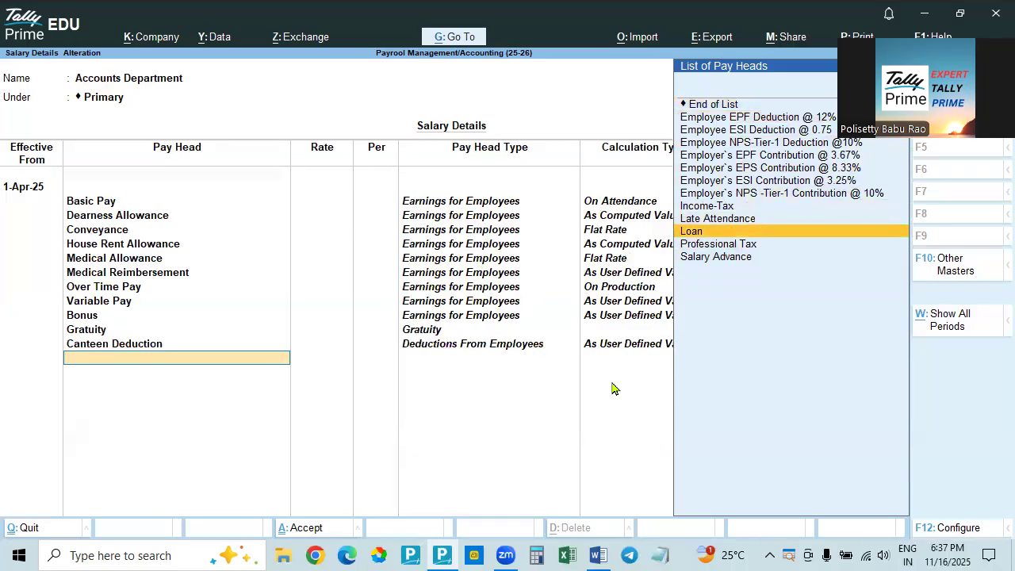
pyautogui.press('Up')
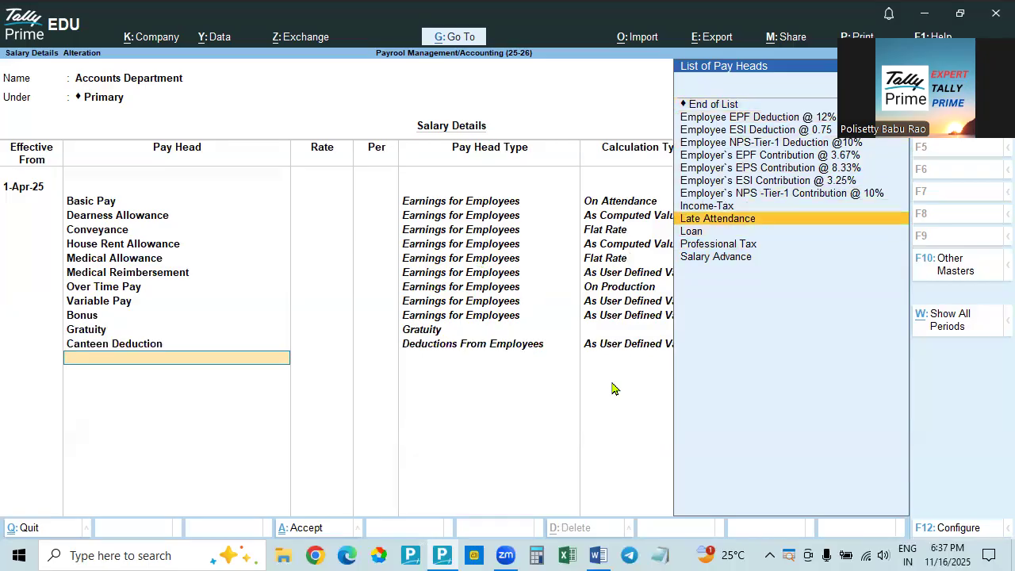
pyautogui.press('Return')
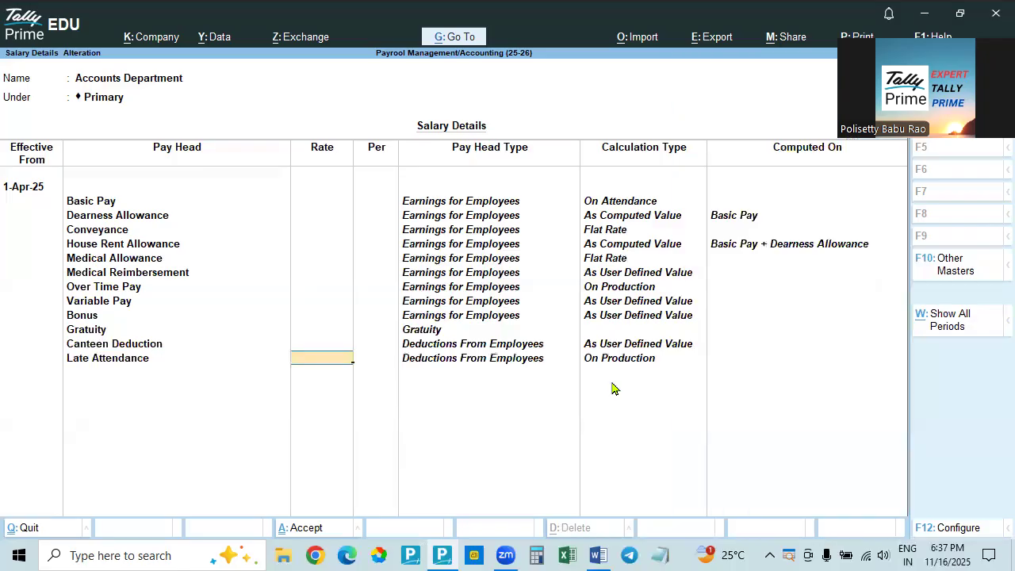
pyautogui.press('Return')
# Add the Loan pay head below Late Attendance
pyautogui.press('Down')
pyautogui.press('Down')
pyautogui.press('Down')
pyautogui.press('Down')
pyautogui.press('Down')
pyautogui.press('Down')
pyautogui.press('Down')
pyautogui.press('Down')
pyautogui.press('Down')
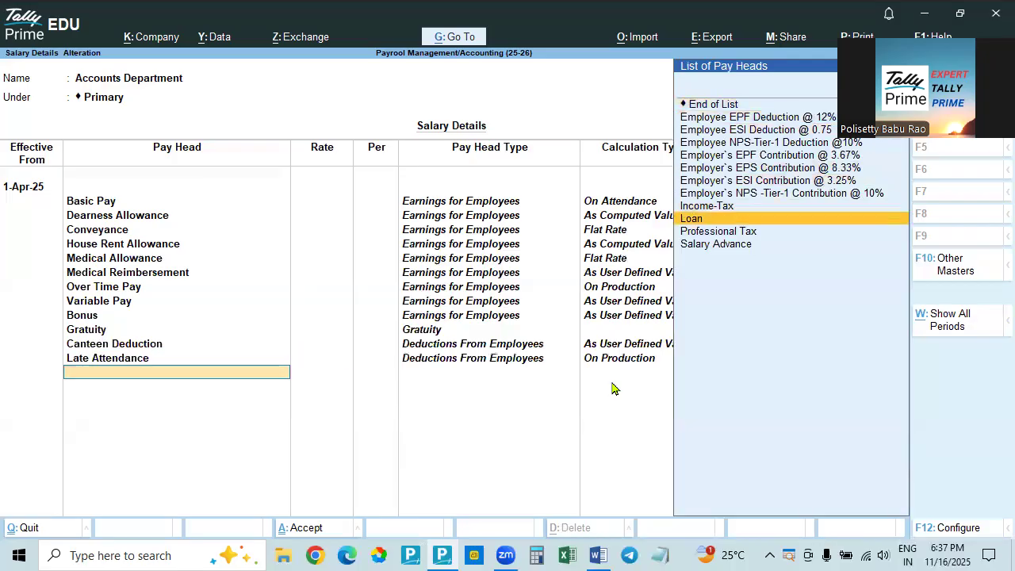
pyautogui.press('Up')
pyautogui.press('Down')
pyautogui.press('Return')
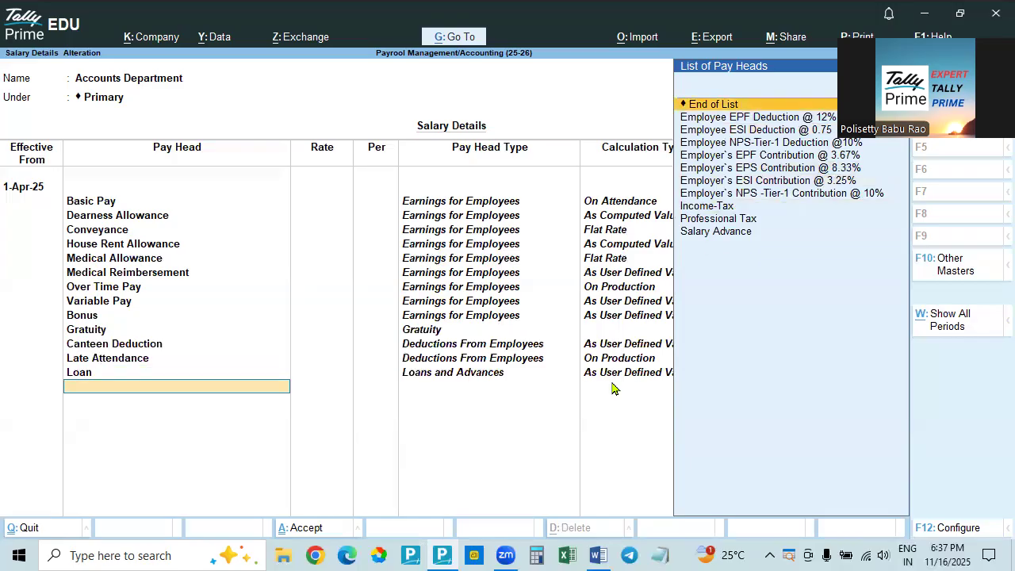
# Open the Loan pay head's master to review its type, payslip name and calculation type, and return without saving changes
pyautogui.press('Up')
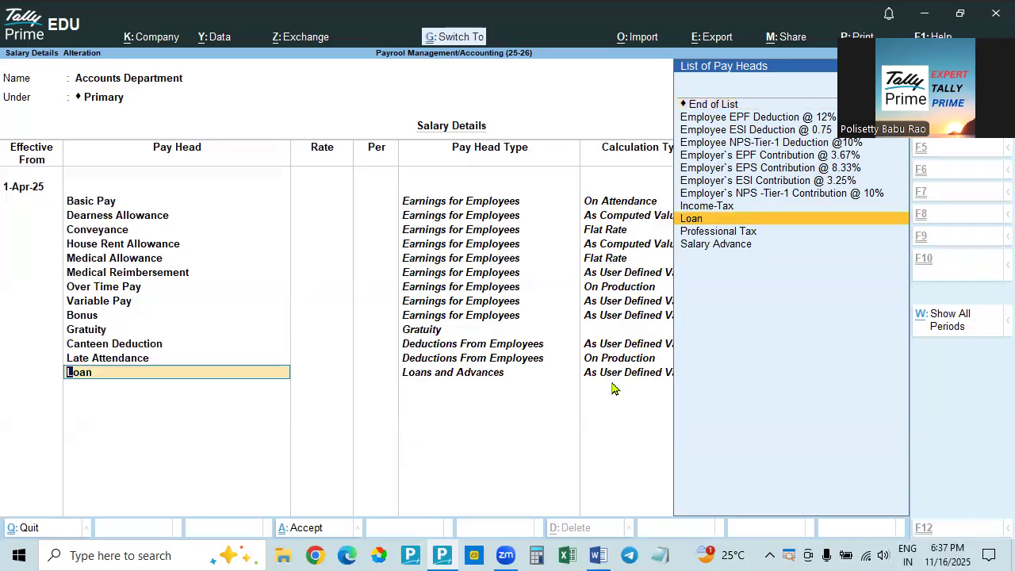
pyautogui.hotkey('ctrl', 'Return')
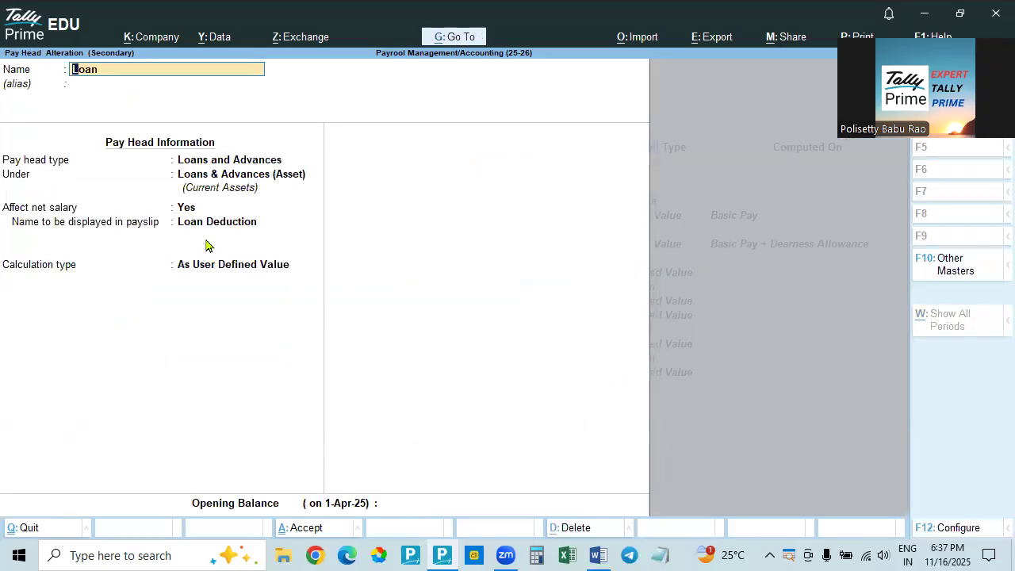
pyautogui.press('BackSpace')
pyautogui.press('BackSpace')
pyautogui.press('BackSpace')
pyautogui.press('BackSpace')
pyautogui.press('Escape')
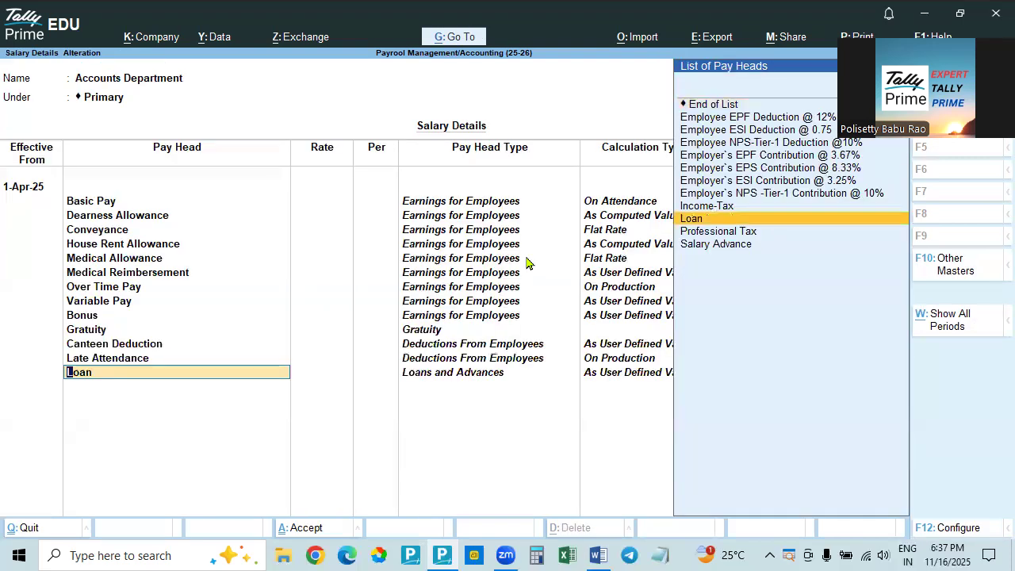
pyautogui.press('Return')
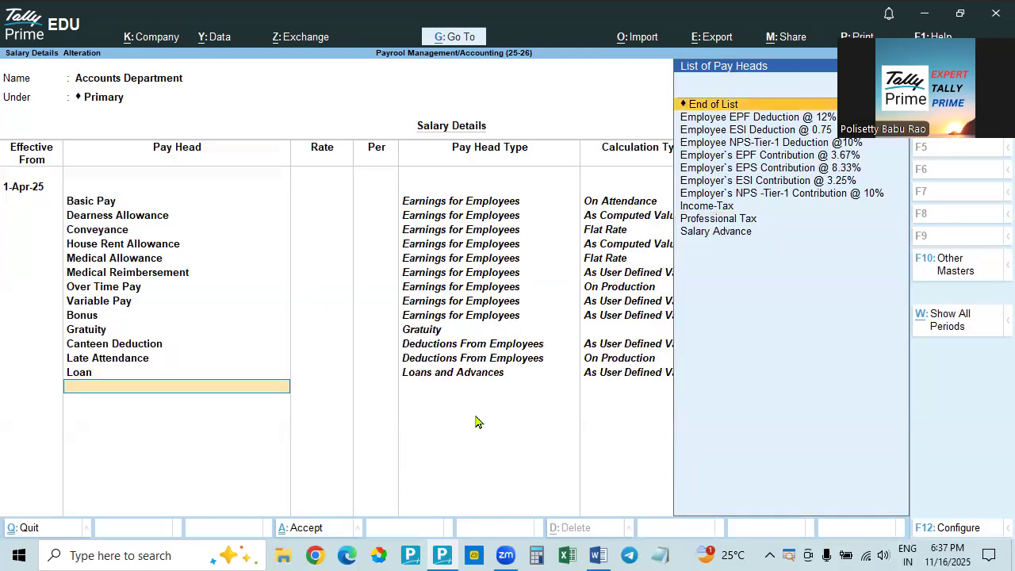
# Add the Salary Advance pay head below Loan
pyautogui.press('Down')
pyautogui.press('Down')
pyautogui.press('Down')
pyautogui.press('Down')
pyautogui.press('Down')
pyautogui.press('Down')
pyautogui.press('Down')
pyautogui.press('Down')
pyautogui.press('Down')
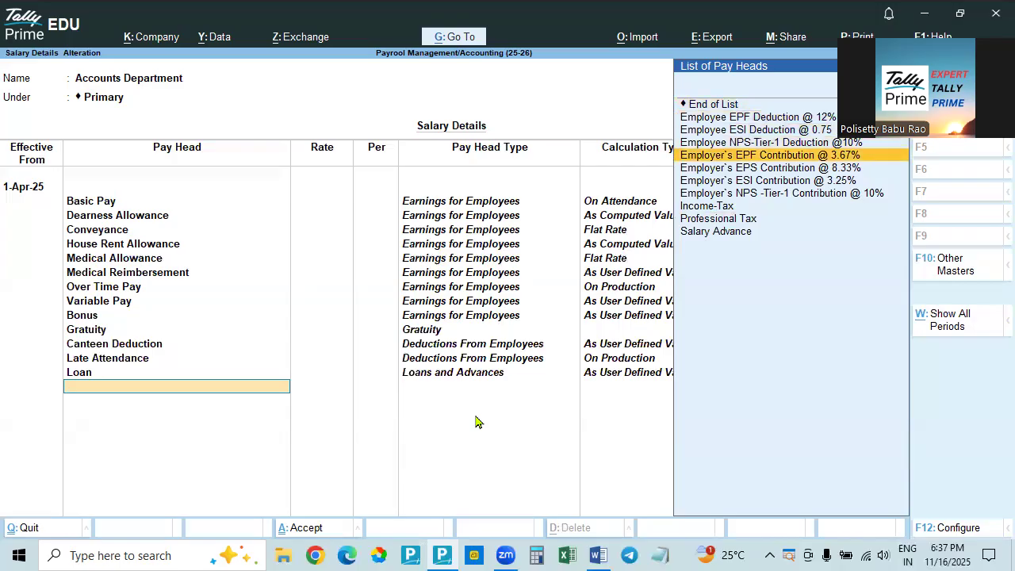
pyautogui.press('Down')
pyautogui.press('Return')
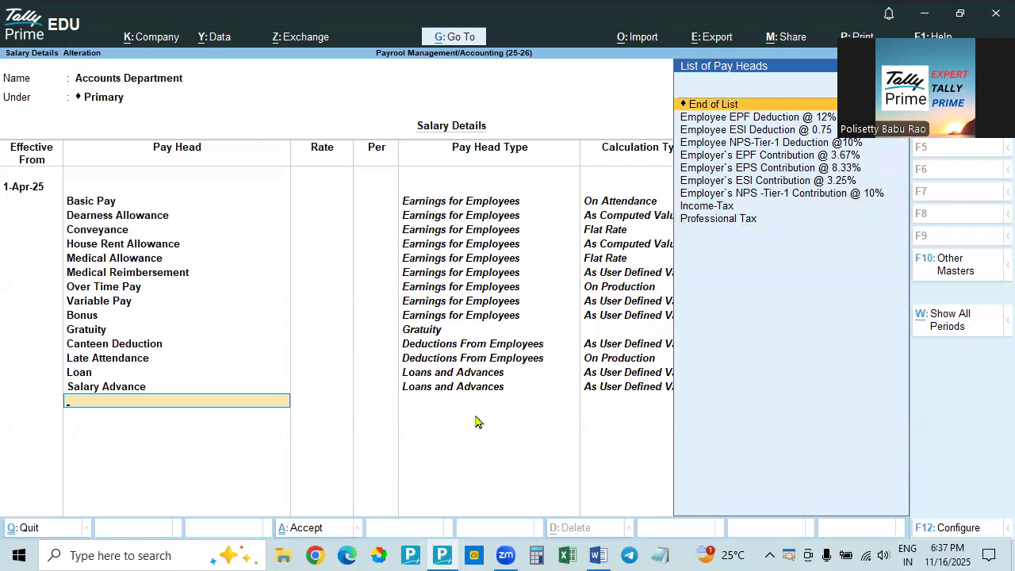
# Review the Salary Advance pay head's type, payslip name and calculation type in its master, and return to the salary details without saving changes
pyautogui.press('Up')
pyautogui.hotkey('ctrl', 'Return')
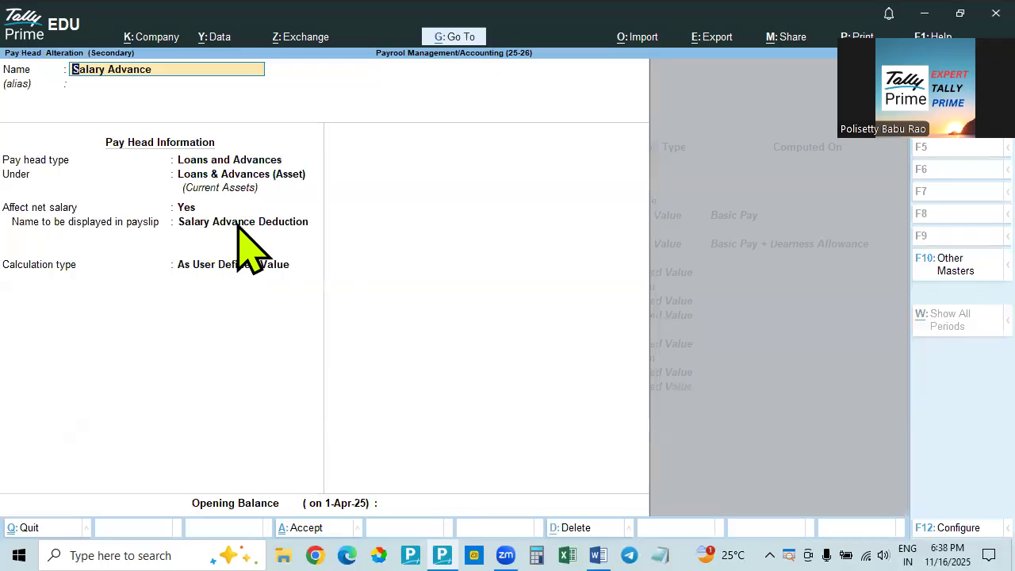
pyautogui.press('BackSpace')
pyautogui.press('Escape')
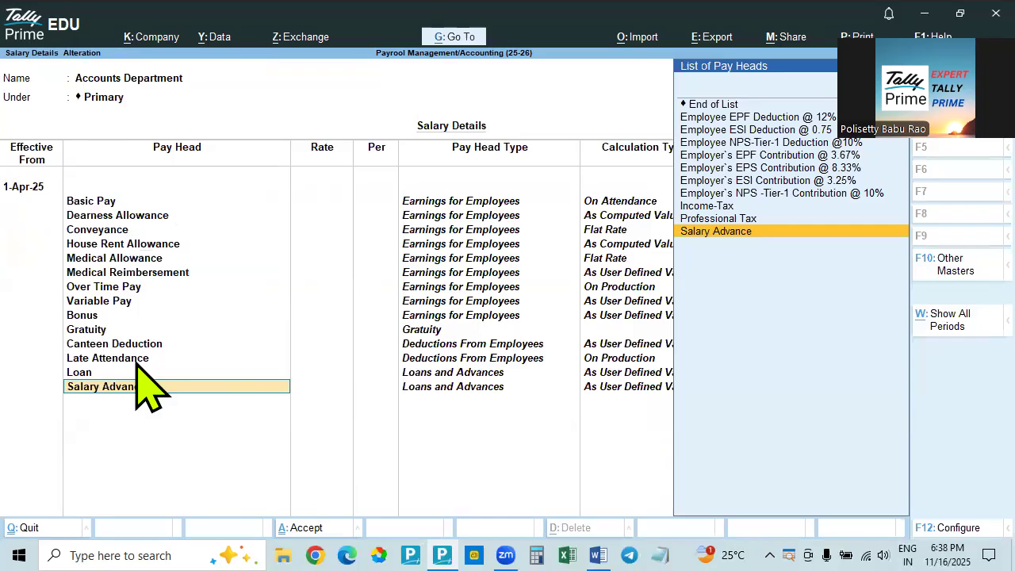
pyautogui.hotkey('ctrl', 'Return')
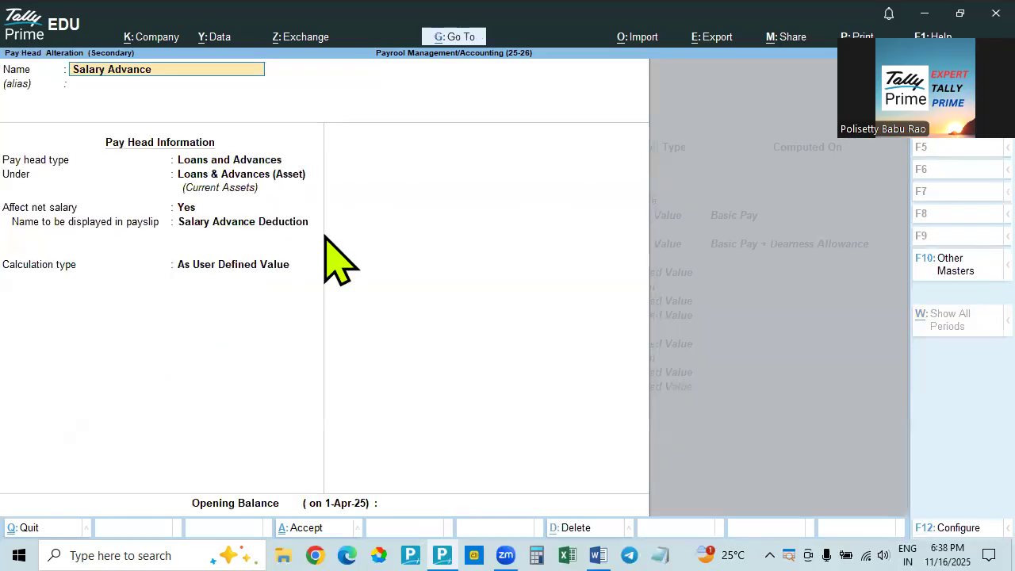
pyautogui.press('BackSpace')
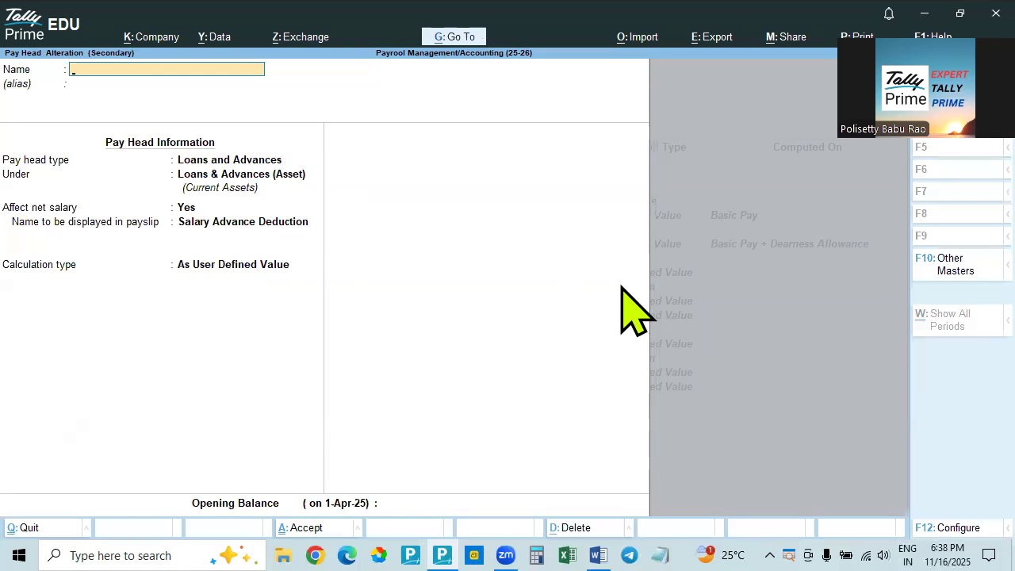
pyautogui.press('Escape')
pyautogui.press('Return')
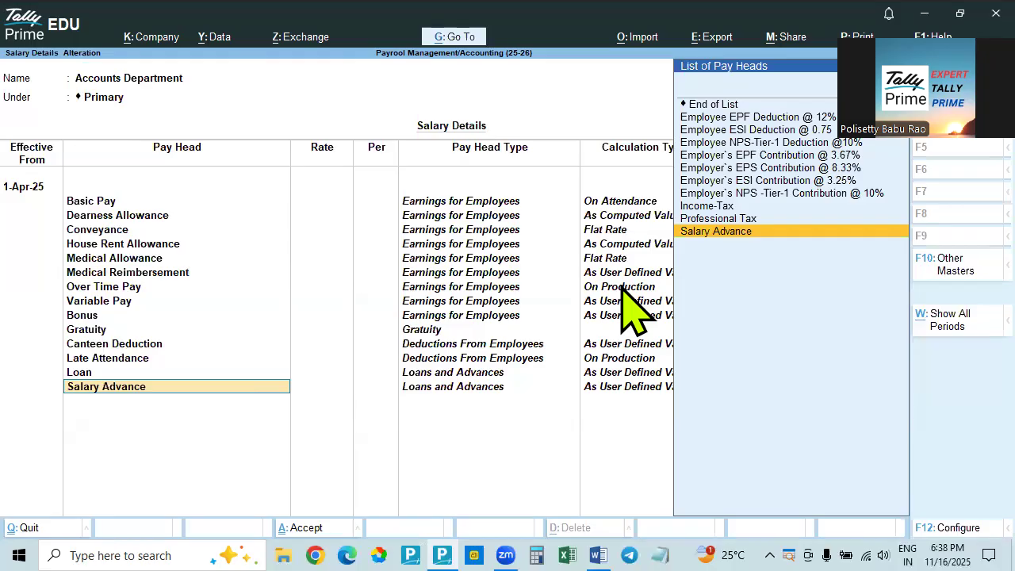
pyautogui.press('Return')
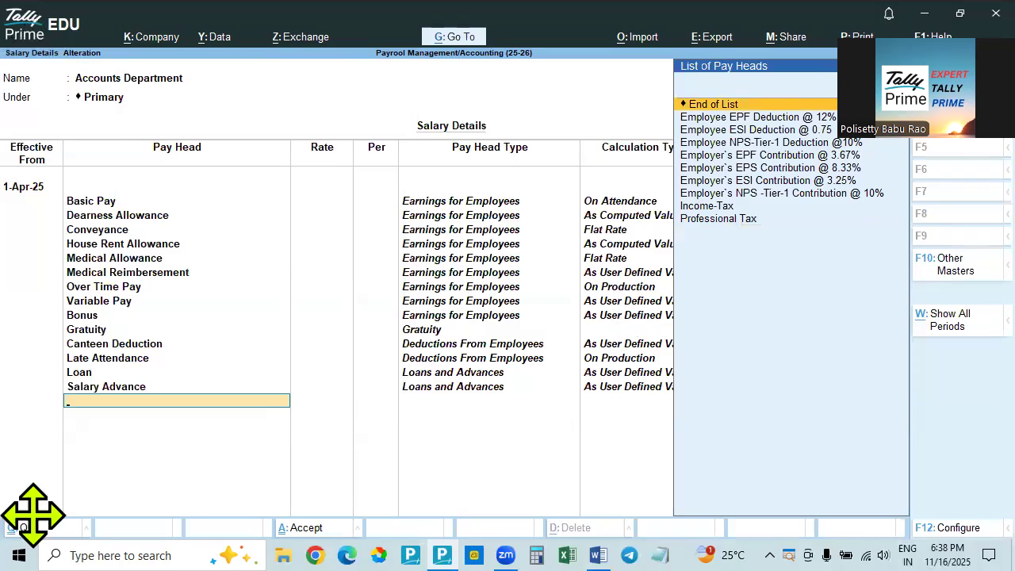
# Add the Employee EPF Deduction @ 12% pay head below Salary Advance
pyautogui.moveTo(34, 515); pyautogui.dragTo(33, 519)
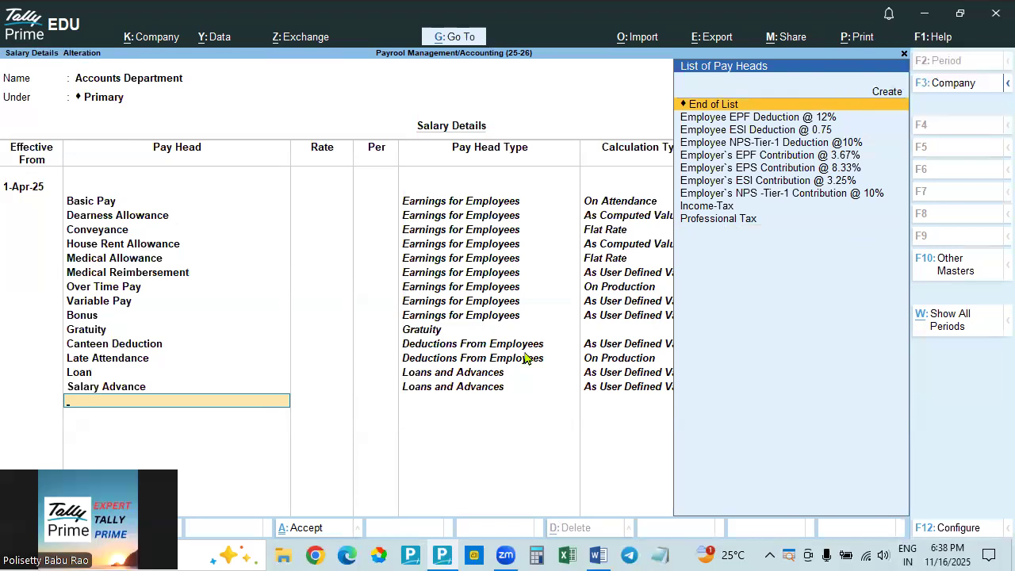
pyautogui.click(786, 116)
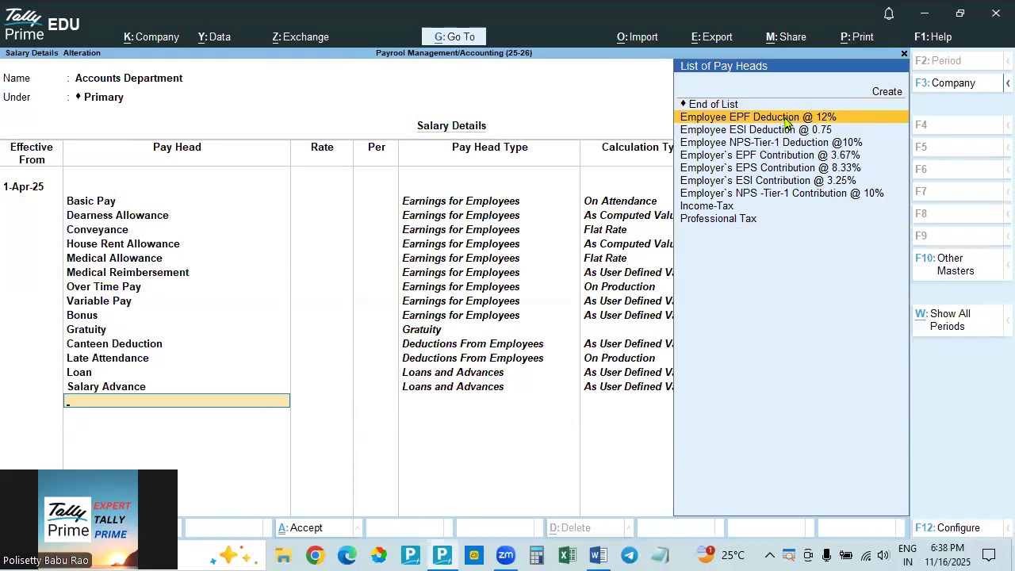
pyautogui.click(787, 119)
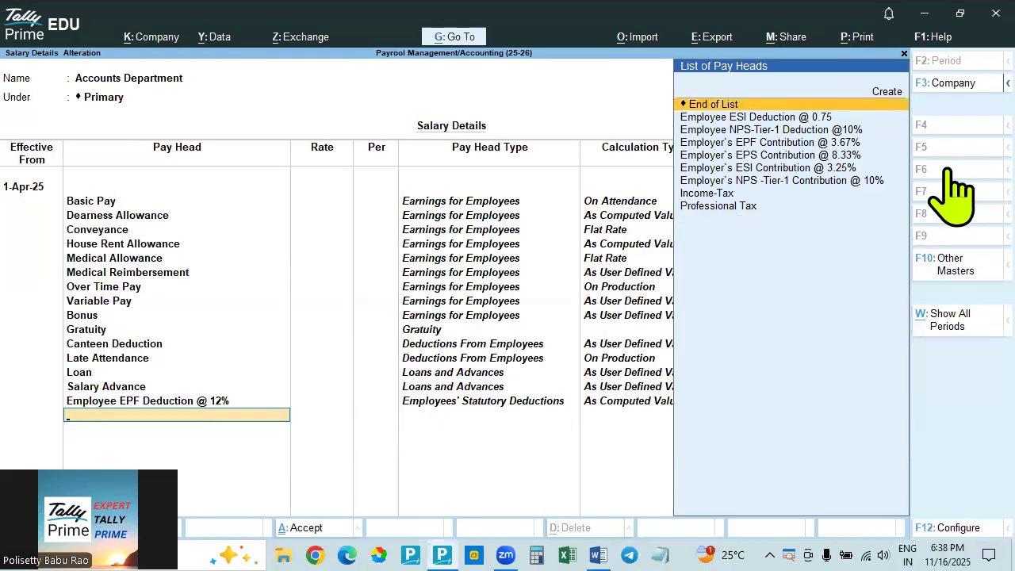
# Add the Employee ESI Deduction @ 0.75 pay head below the employee EPF deduction
pyautogui.press('Down')
pyautogui.press('Down')
pyautogui.press('Up')
pyautogui.press('Return')
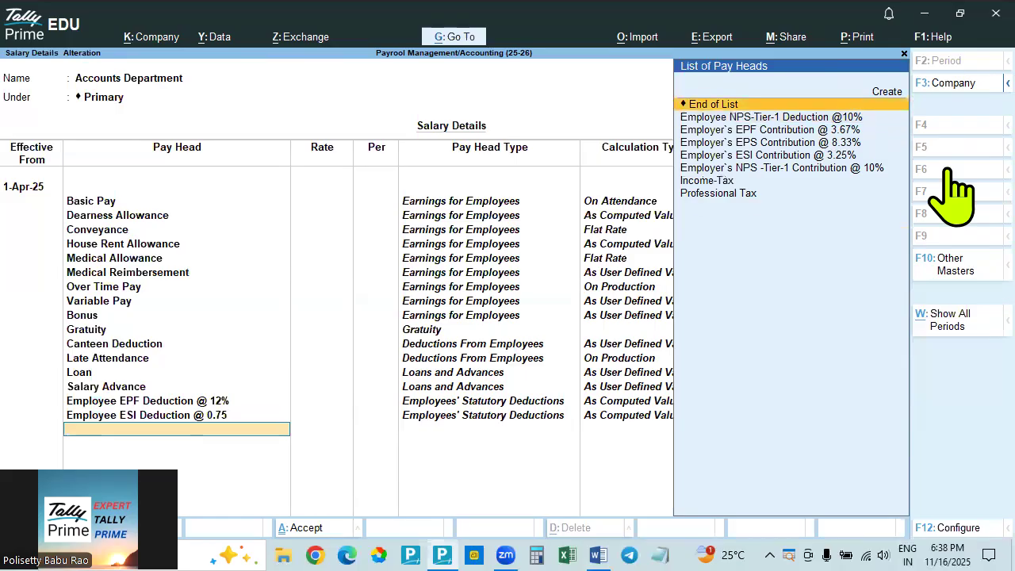
pyautogui.press('Down')
pyautogui.press('Down')
pyautogui.press('Down')
pyautogui.press('Down')
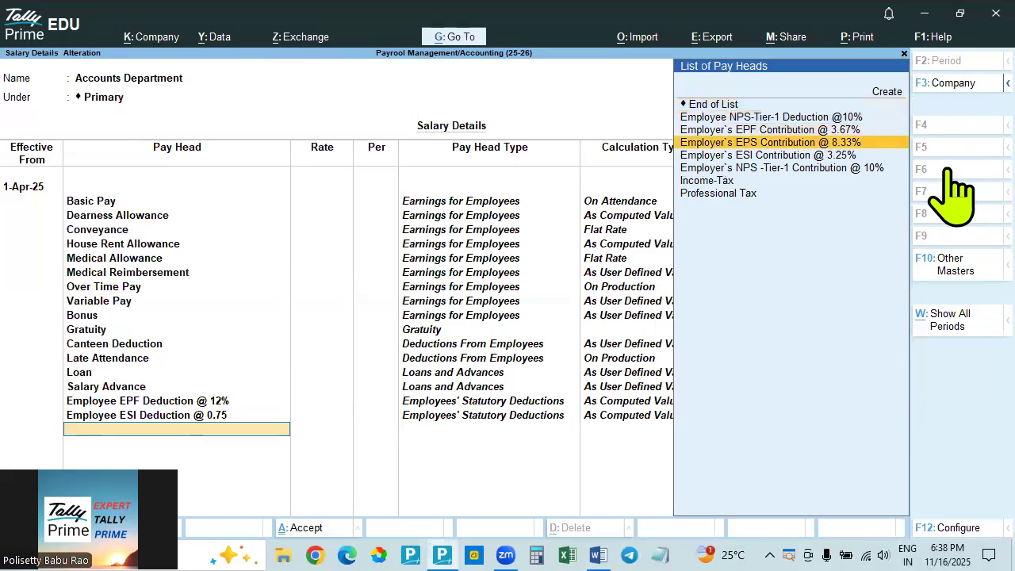
pyautogui.press('Up')
pyautogui.press('Up')
pyautogui.press('Up')
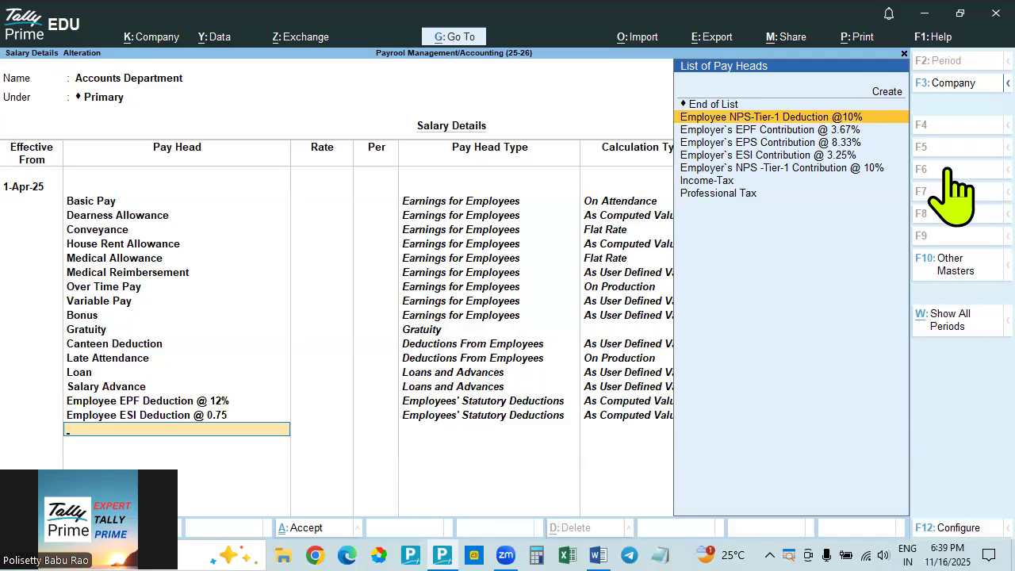
pyautogui.press('Return')
pyautogui.press('Down')
pyautogui.press('Down')
pyautogui.press('Down')
pyautogui.press('Down')
pyautogui.press('Down')
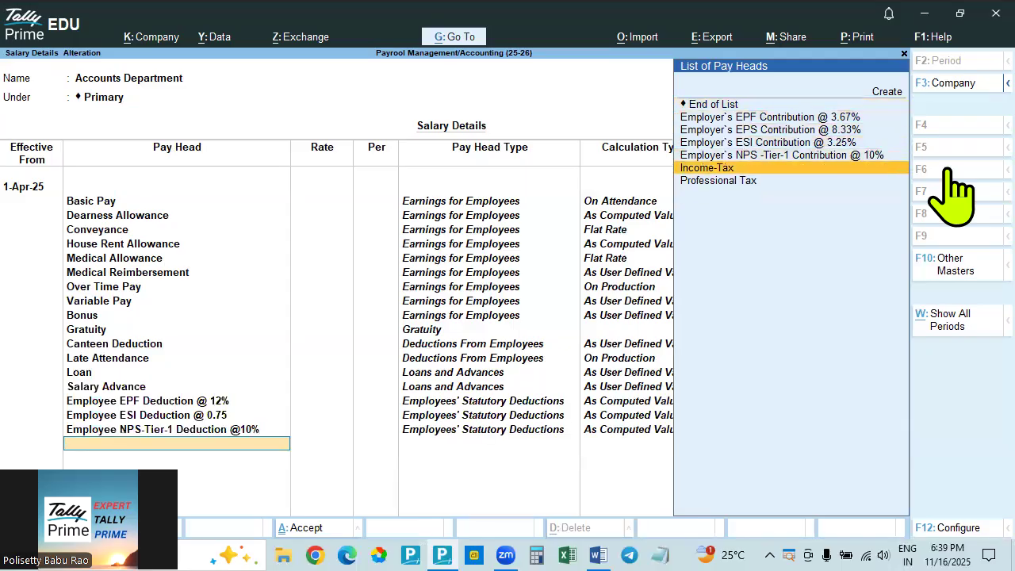
pyautogui.press('Down')
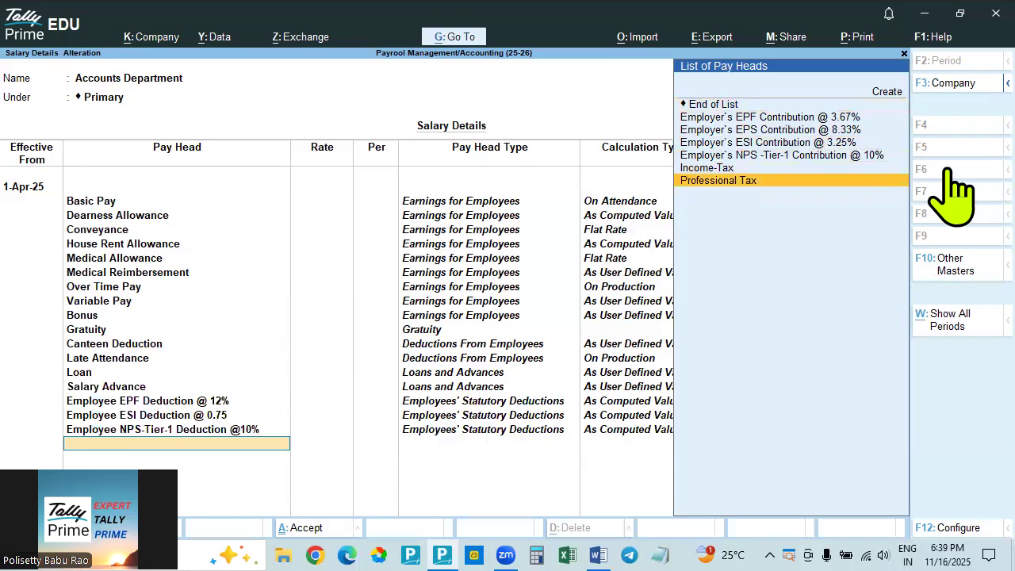
pyautogui.press('Return')
# Add the Income-Tax pay head below Professional Tax
pyautogui.press('Down')
pyautogui.press('Down')
pyautogui.press('Down')
pyautogui.press('Down')
pyautogui.press('Down')
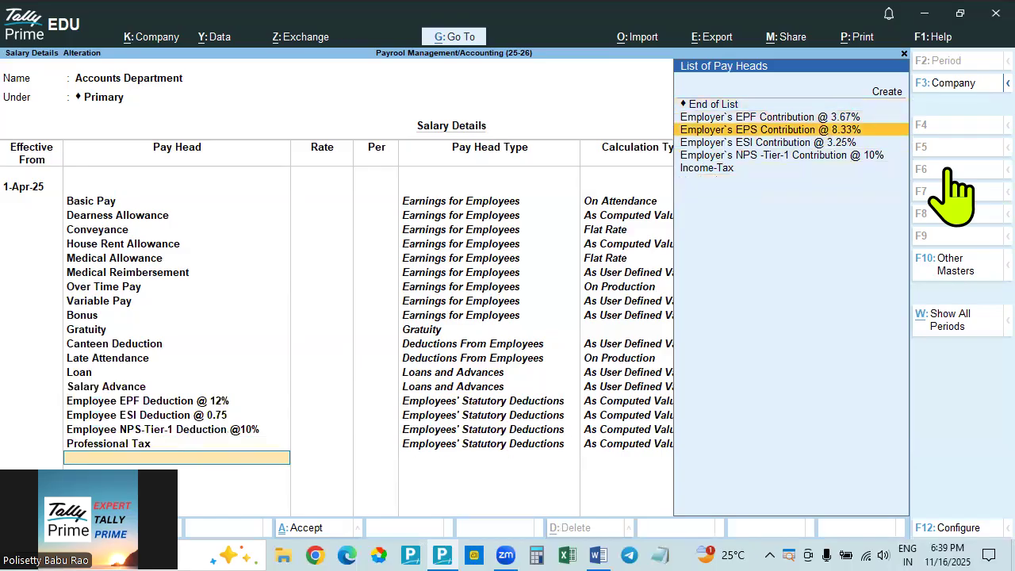
pyautogui.press('Return')
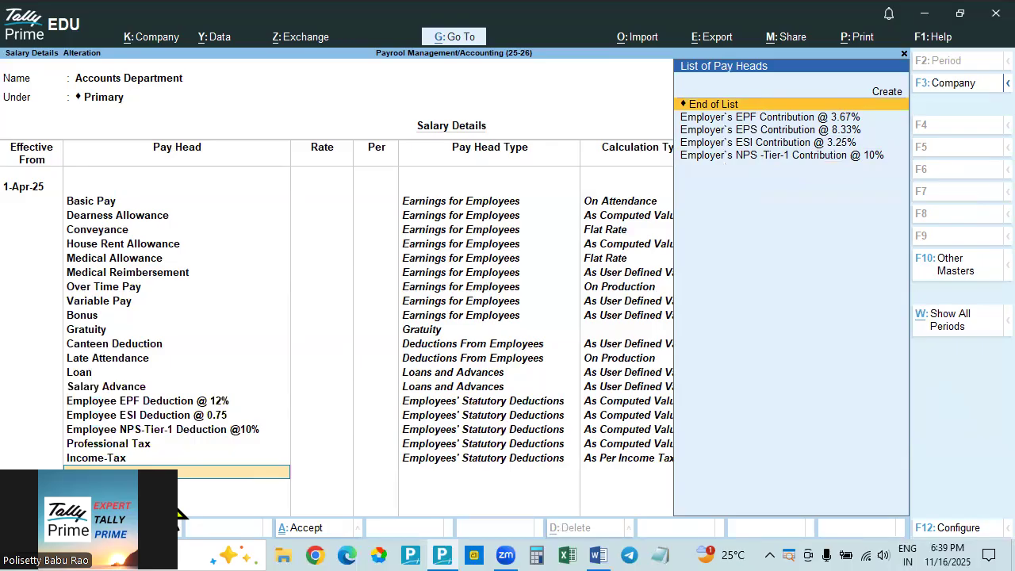
pyautogui.moveTo(163, 511); pyautogui.dragTo(120, 271)
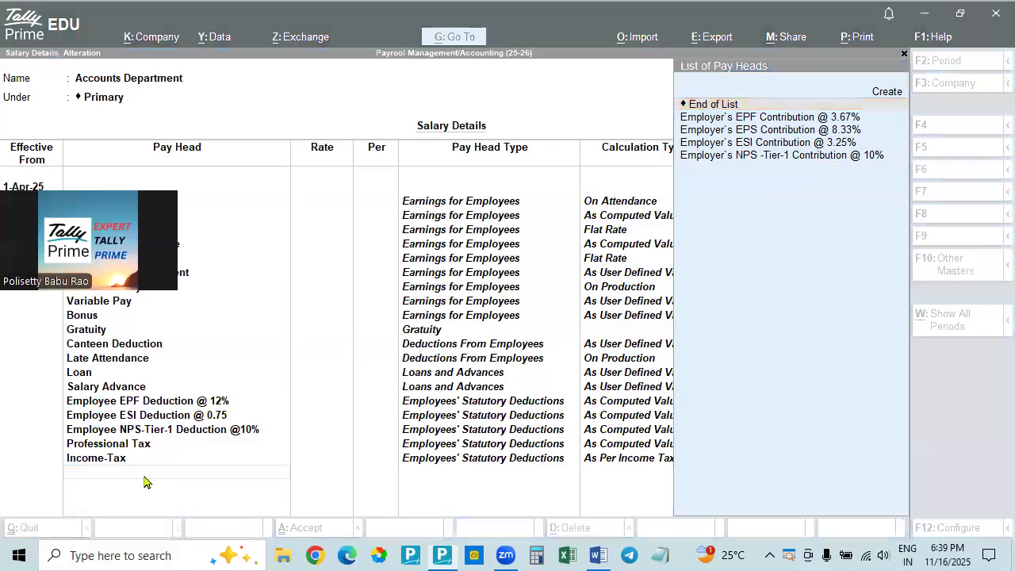
pyautogui.click(124, 460)
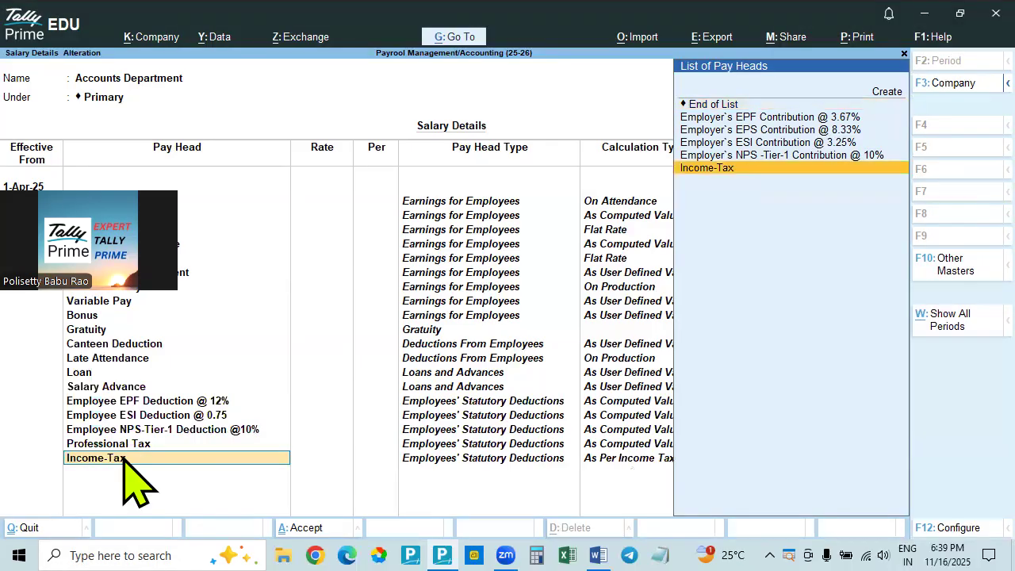
pyautogui.press('Return')
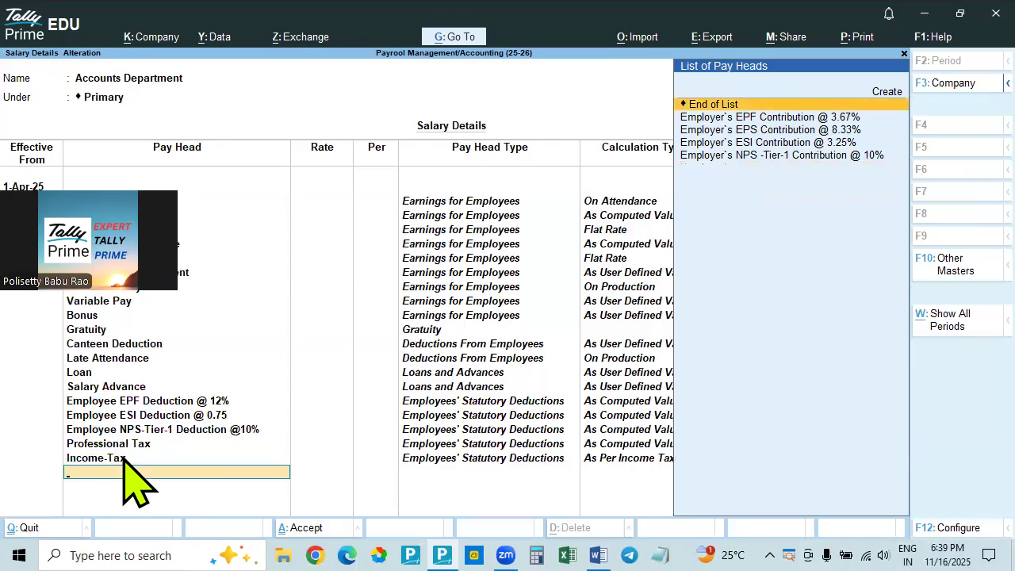
# Add the Employer`s EPS Contribution @ 8.33% and Employer`s EPF Contribution @ 3.67% pay heads below Income-Tax
pyautogui.press('Down')
pyautogui.press('Down')
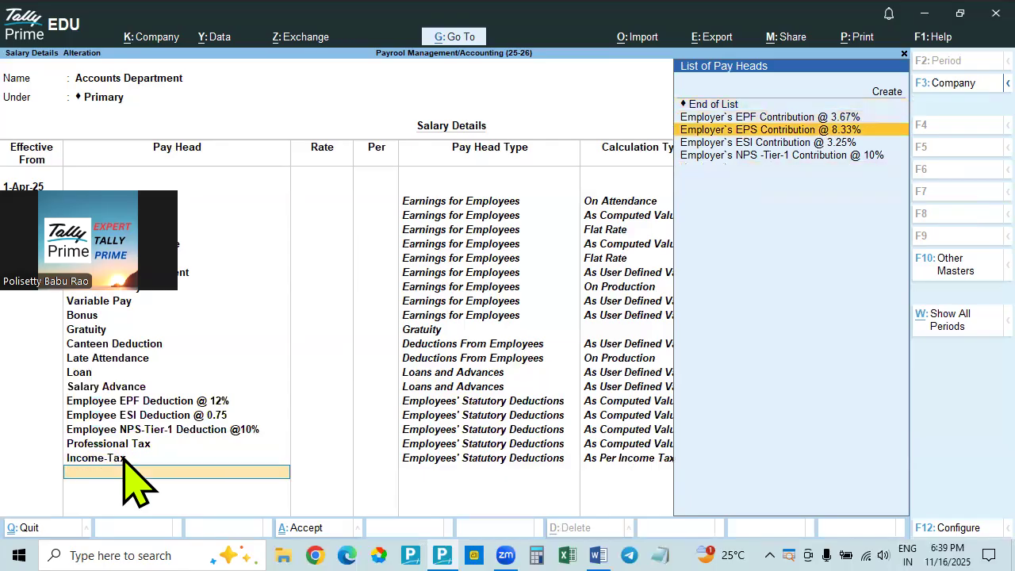
pyautogui.press('Return')
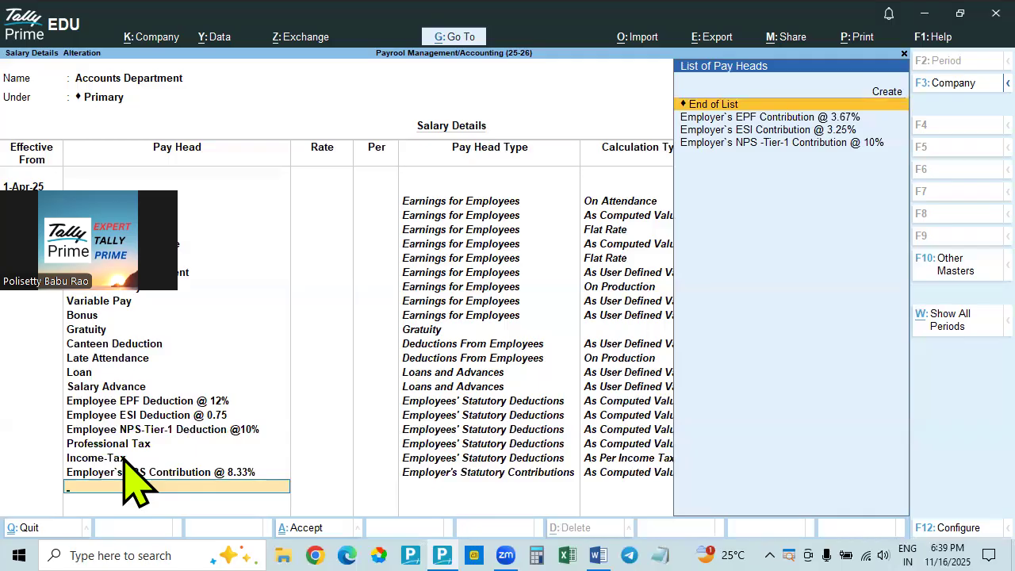
pyautogui.press('Down')
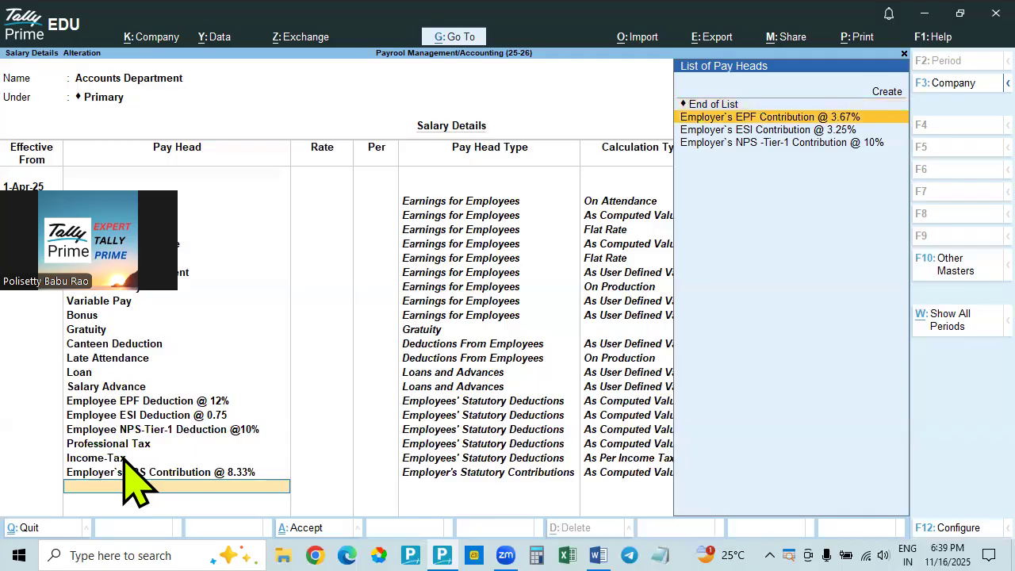
pyautogui.press('Return')
# Add the Employer`s ESI Contribution @ 3.25% and Employer`s NPS -Tier-1 Contribution @ 10% pay heads below the employer's EPF contribution
pyautogui.press('Down')
pyautogui.press('Return')
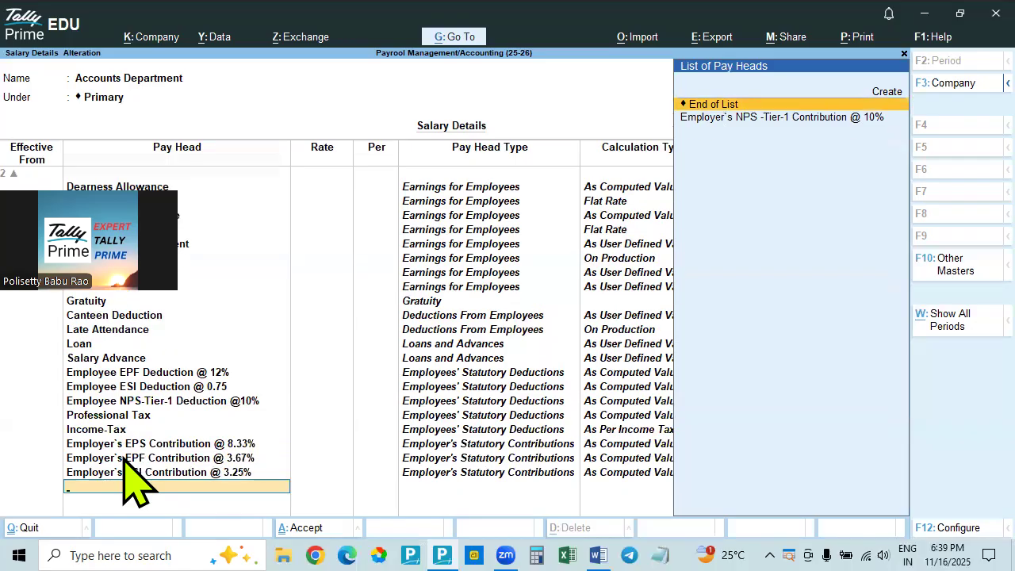
pyautogui.press('Down')
pyautogui.press('Return')
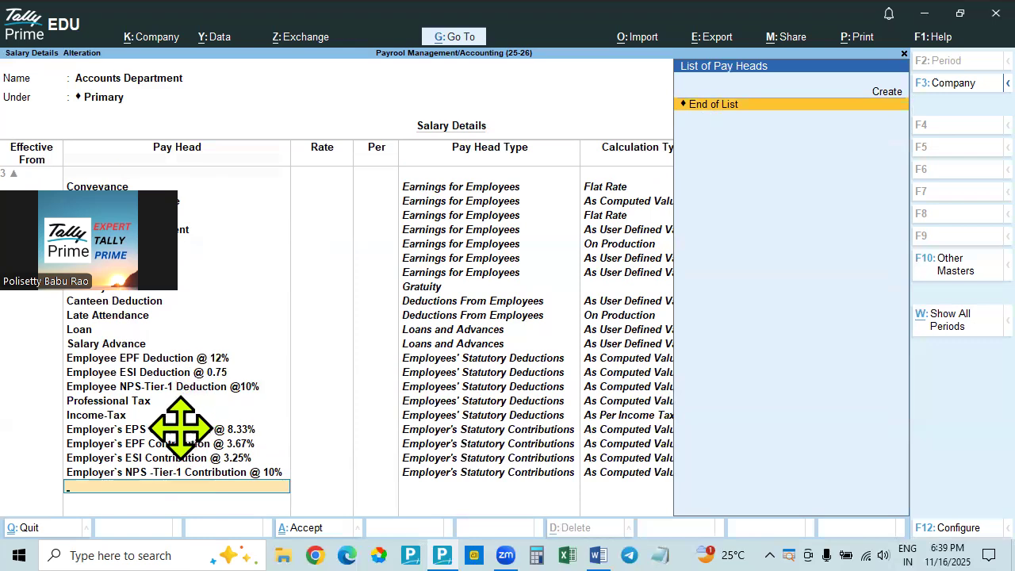
# End the pay head list and save the Accounts Department salary details
pyautogui.press('Return')
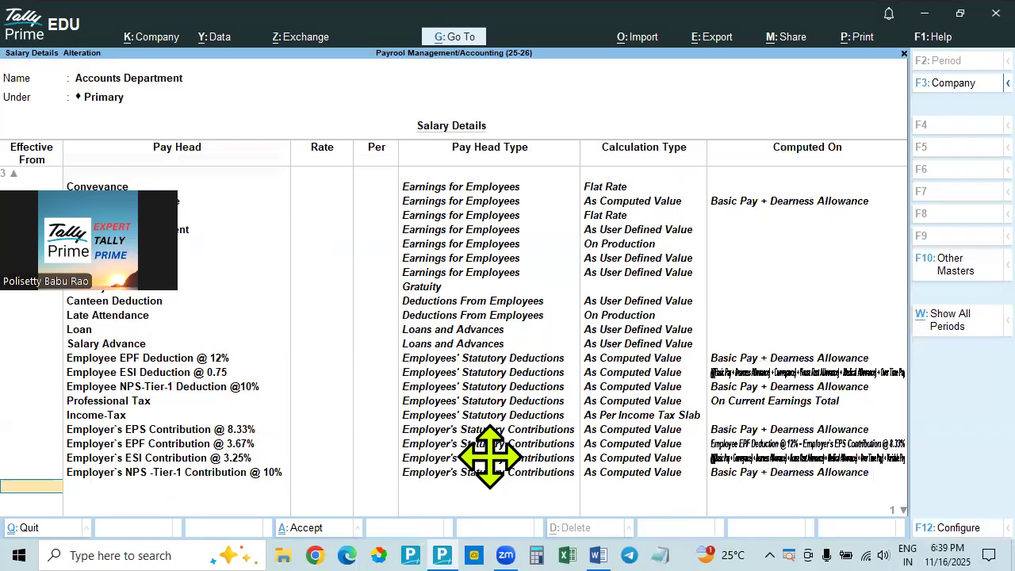
pyautogui.press('Return')
pyautogui.press('BackSpace')
pyautogui.press('BackSpace')
pyautogui.press('Return')
pyautogui.press('Return')
pyautogui.press('Down')
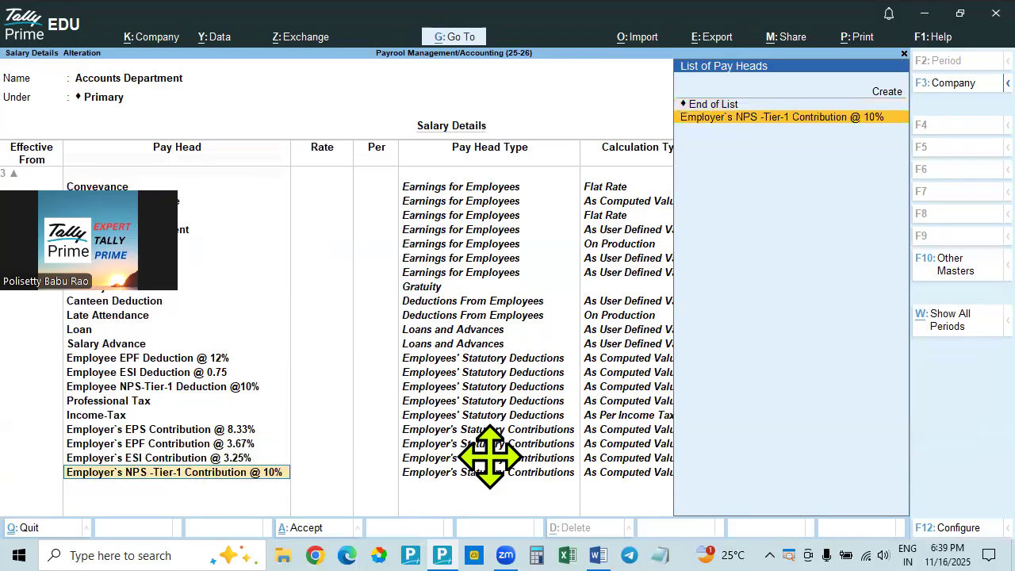
pyautogui.press('Up')
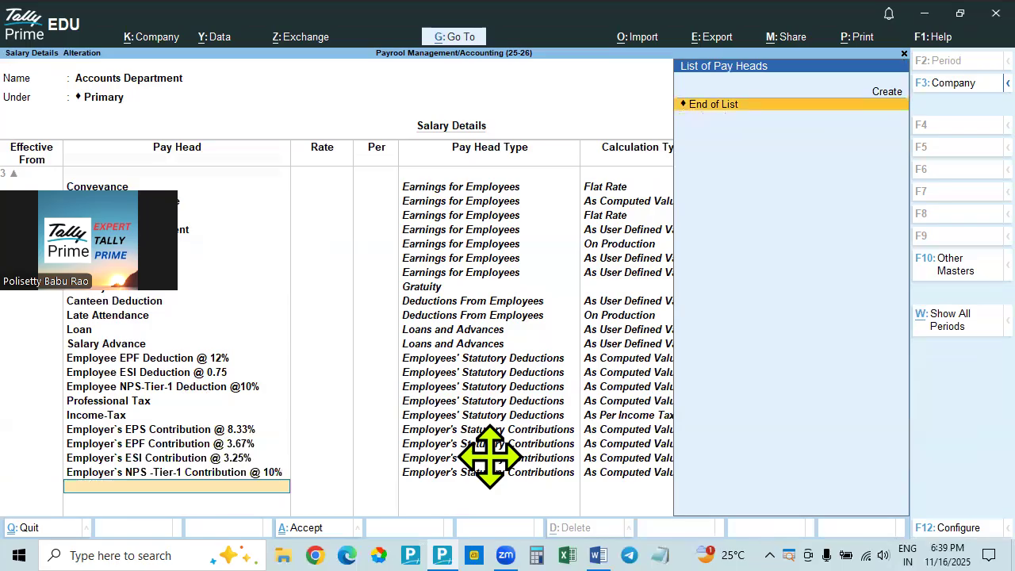
pyautogui.press('Return')
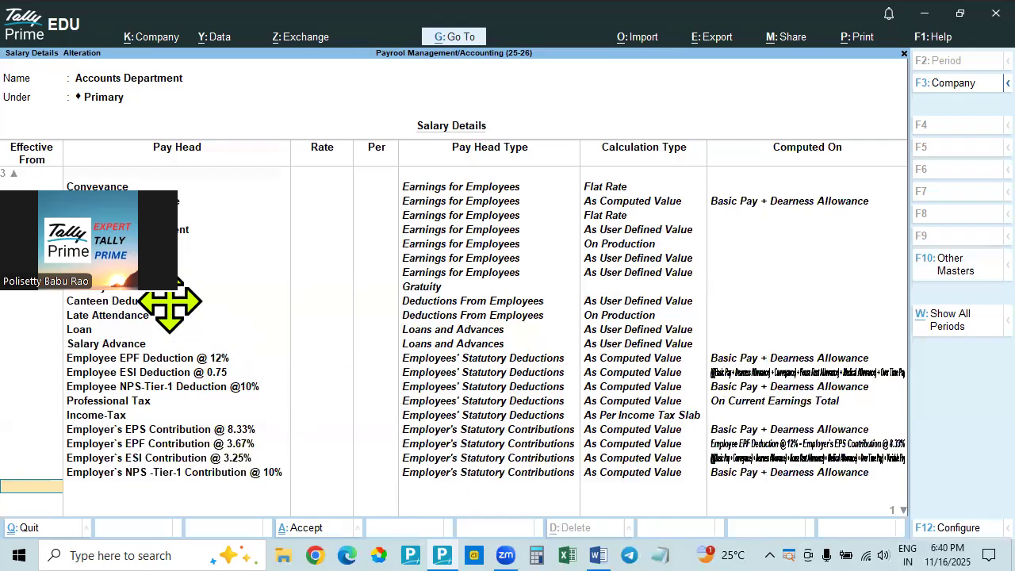
pyautogui.press('Return')
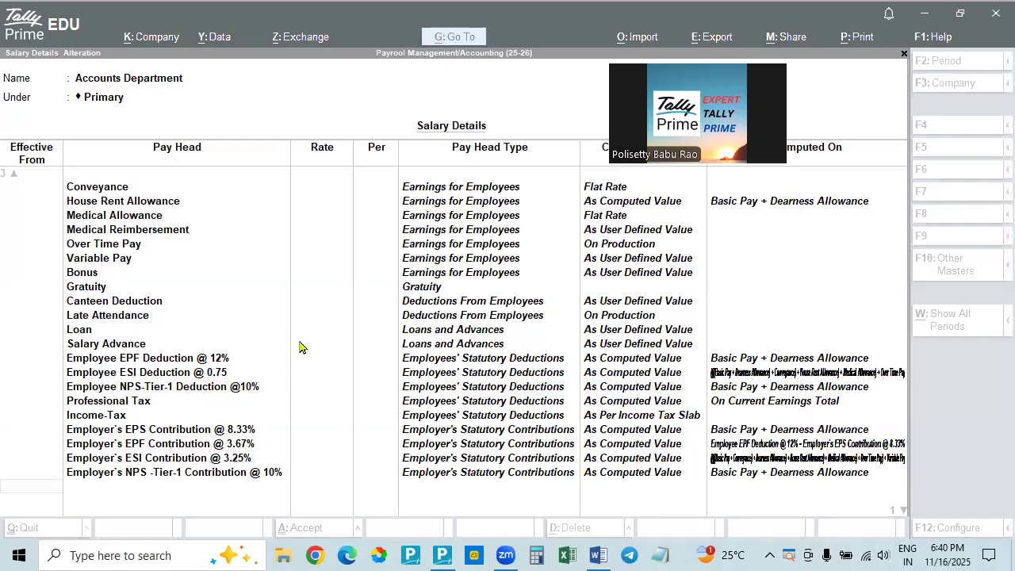
pyautogui.click(250, 490)
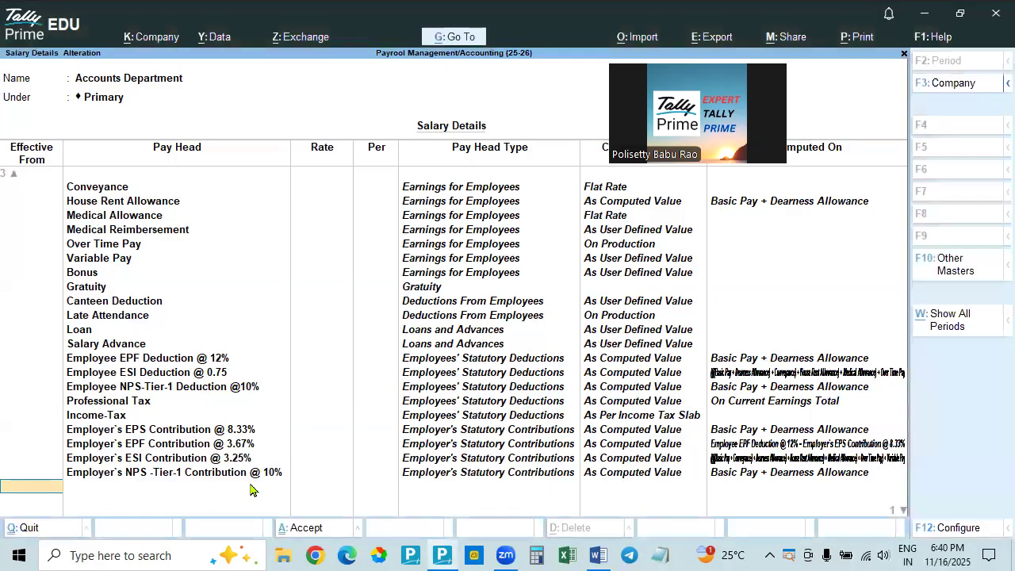
pyautogui.press('Return')
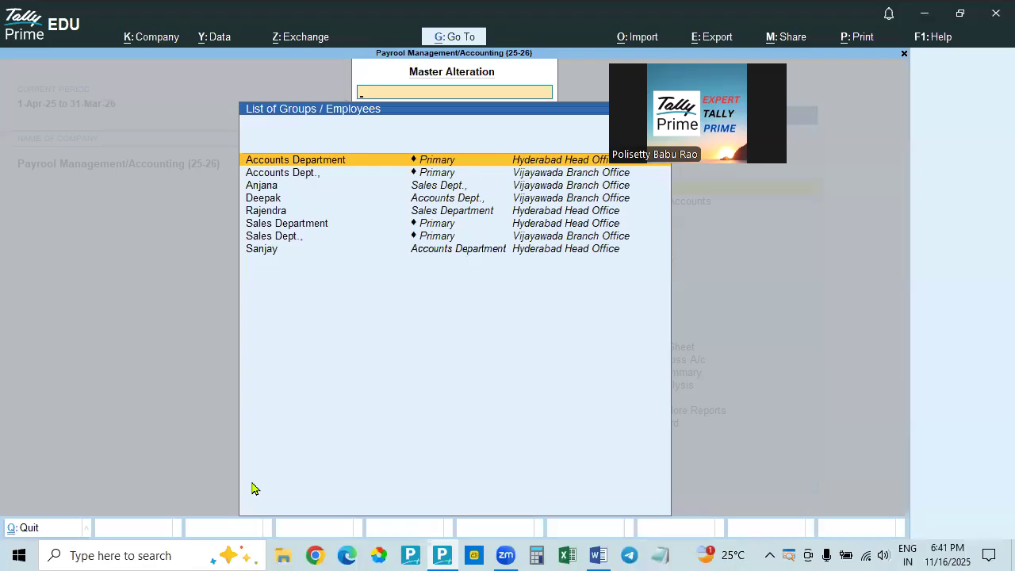
# Reopen the Accounts Department salary definition, review its pay heads and return to the list of groups and employees
pyautogui.press('Escape')
pyautogui.press('Return')
pyautogui.press('Down')
pyautogui.press('Down')
pyautogui.press('Down')
pyautogui.press('Down')
pyautogui.press('Down')
pyautogui.press('Down')
pyautogui.press('Down')
pyautogui.press('Down')
pyautogui.press('Down')
pyautogui.press('Down')
pyautogui.press('Down')
pyautogui.press('Down')
pyautogui.press('Down')
pyautogui.press('Down')
pyautogui.press('Down')
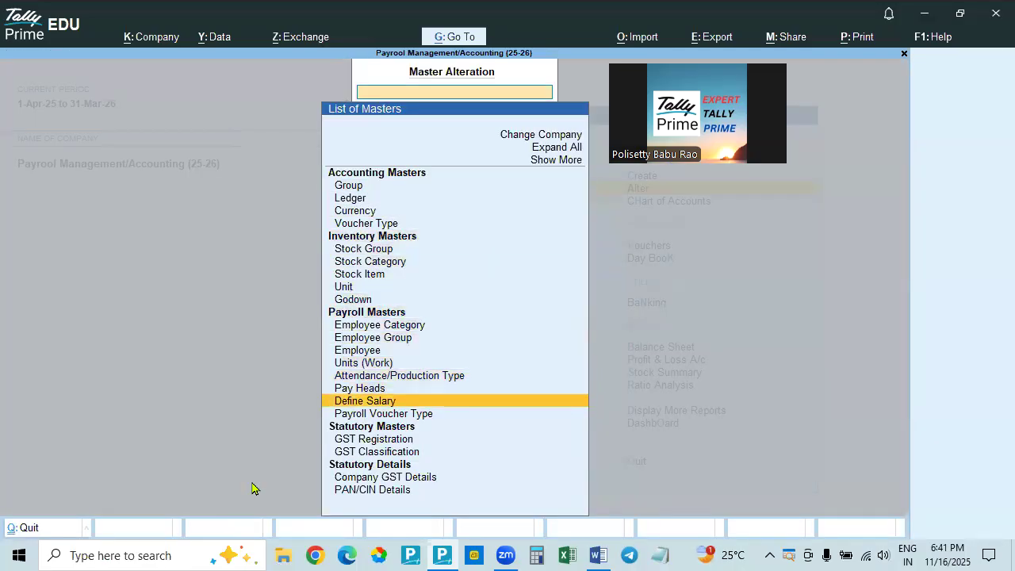
pyautogui.press('Return')
pyautogui.press('Return')
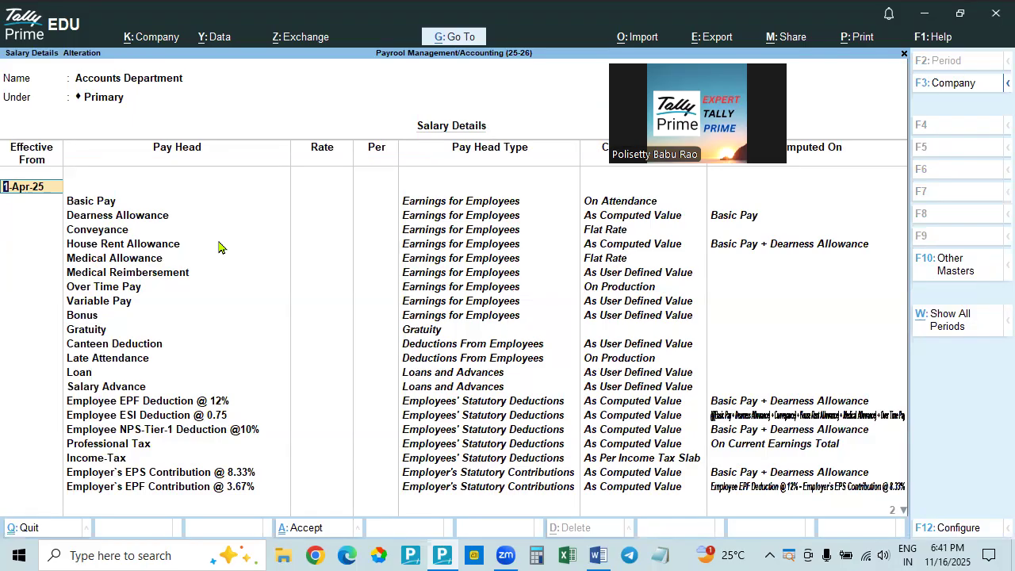
pyautogui.press('BackSpace')
pyautogui.press('Escape')
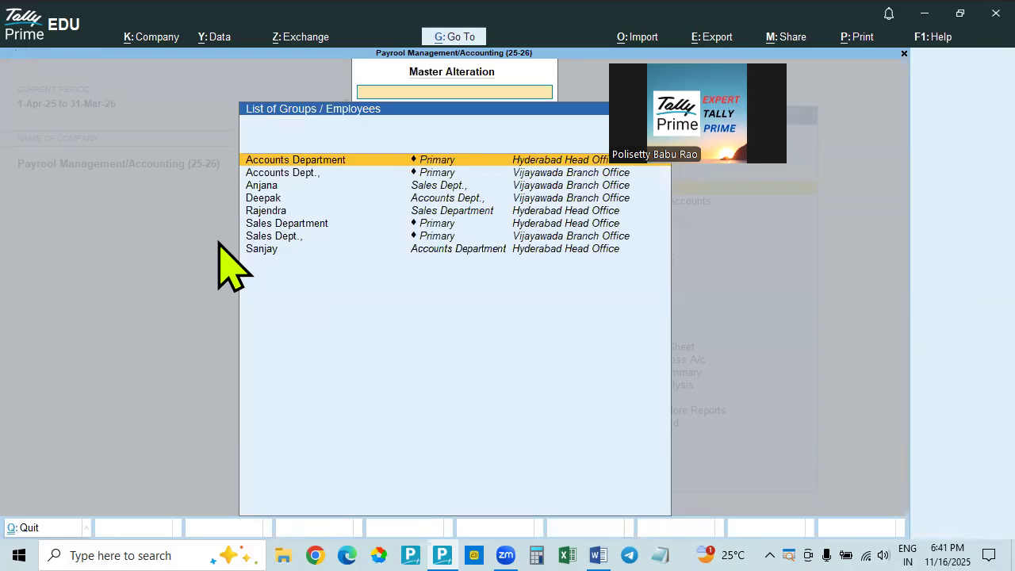
# Check the employee pay structure table in the PAYROLL MANAGEMENT Word document and return to Tally Prime
pyautogui.hotkey('alt', 'Tab')
pyautogui.scroll(3, 394, 291)
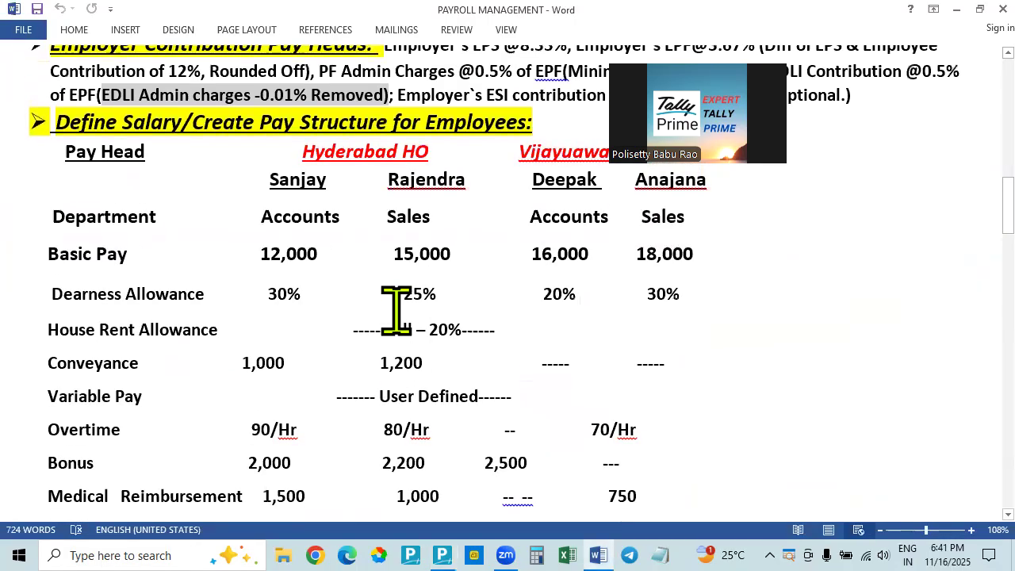
pyautogui.scroll(3, 376, 306)
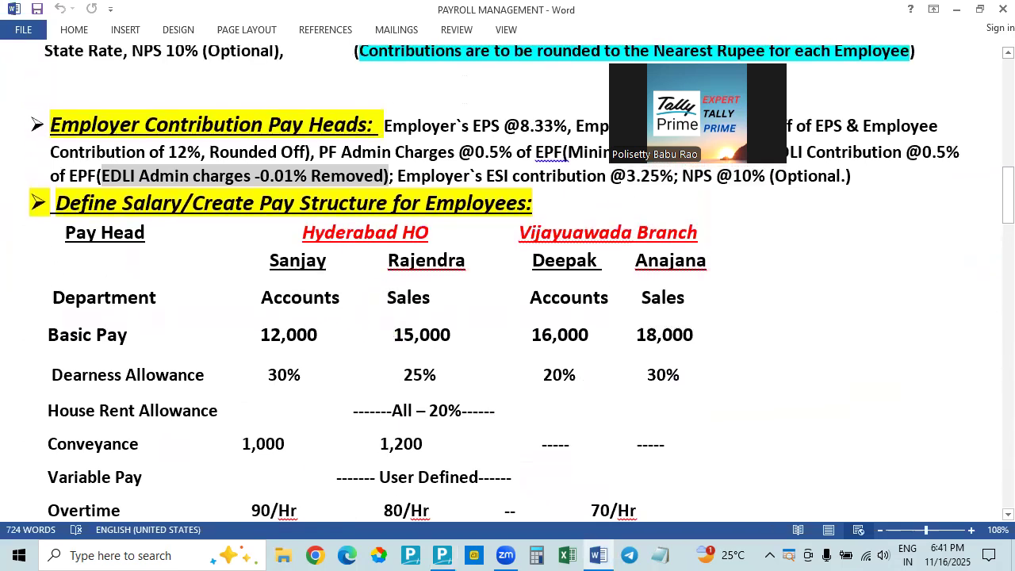
pyautogui.hotkey('alt', 'Tab')
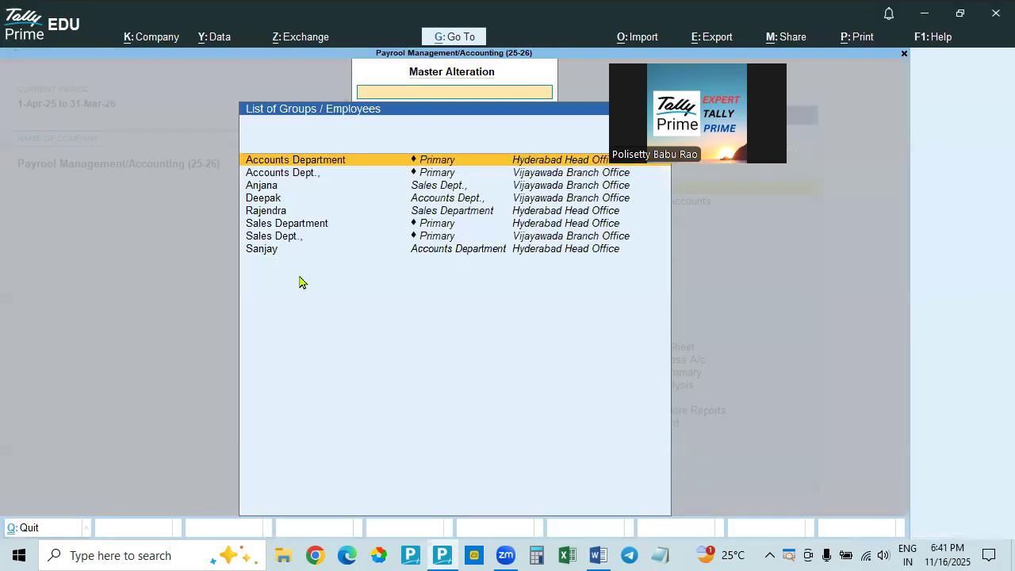
# Open the salary details of the employee under Accounts Department, Hyderabad Head Office, and set the effective date to 1-Apr-25
pyautogui.click(260, 250)
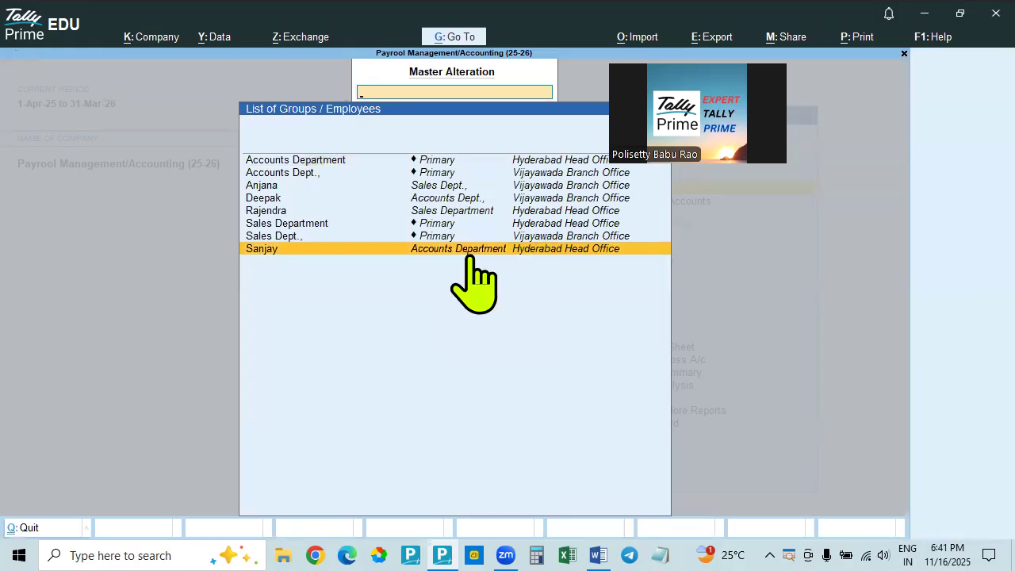
pyautogui.hotkey('alt', 'Tab')
pyautogui.hotkey('alt', 'Tab')
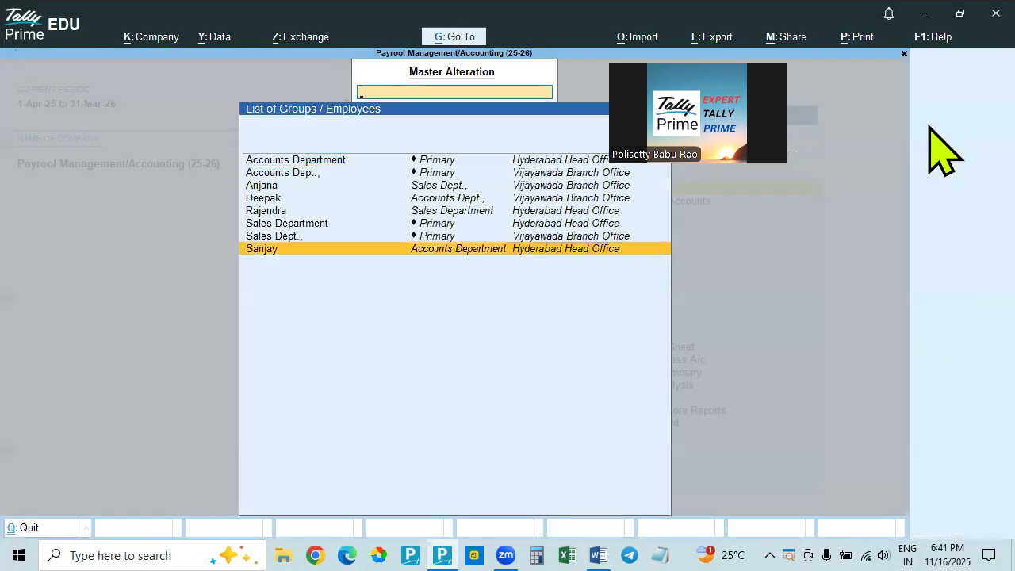
pyautogui.press('Return')
pyautogui.write('1.4.25')
pyautogui.press('Return')
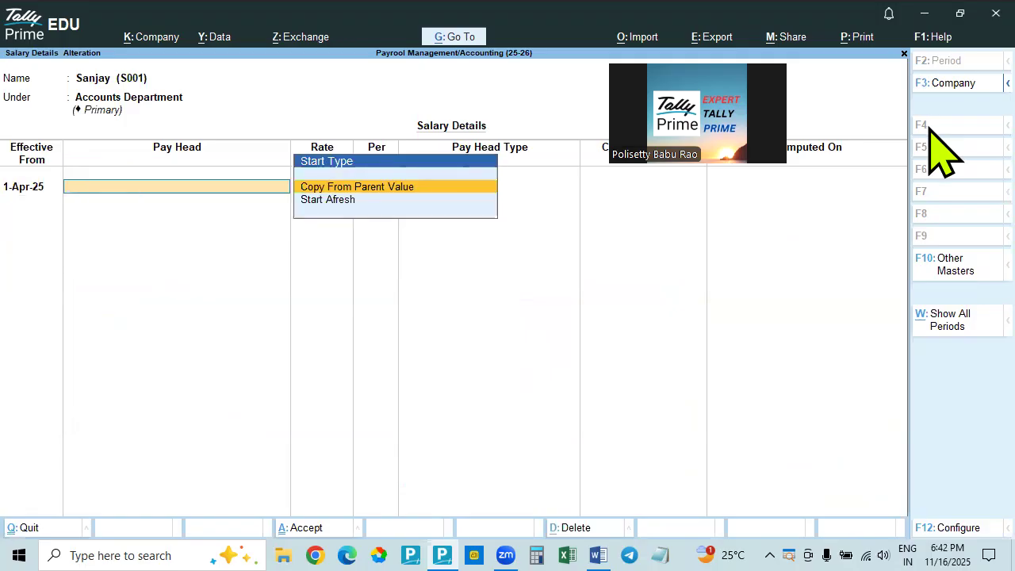
pyautogui.press('Down')
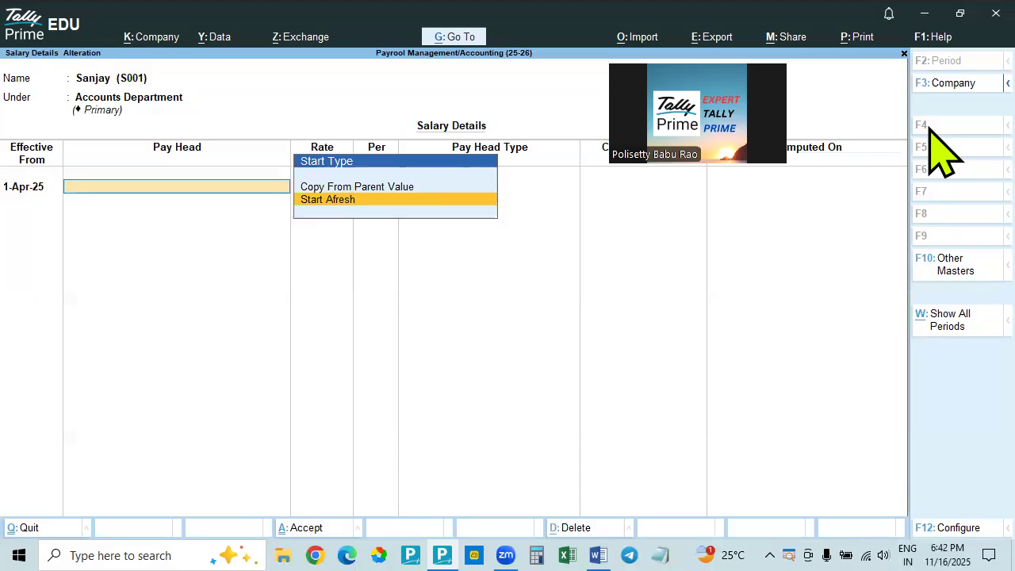
pyautogui.press('Return')
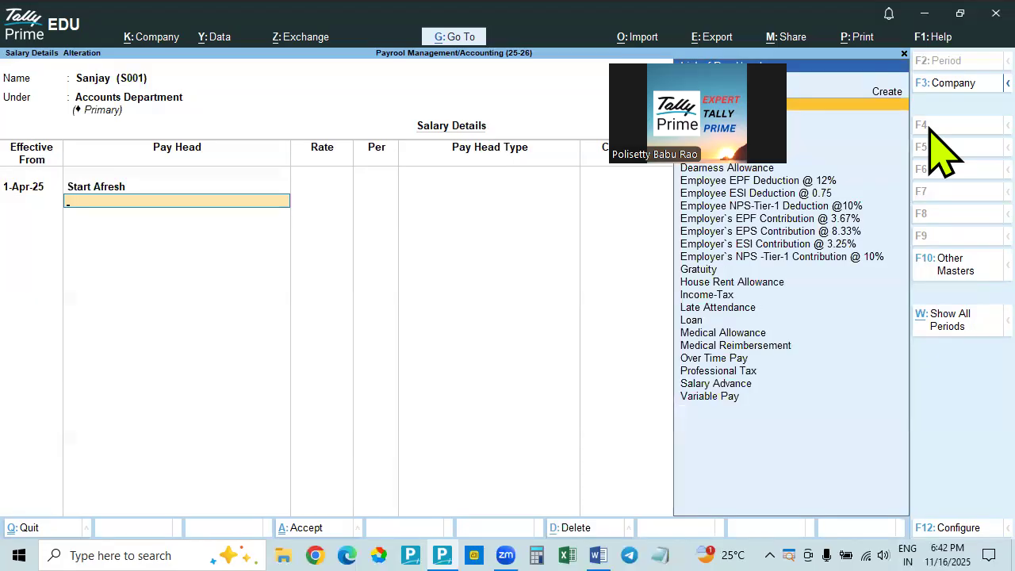
pyautogui.press('BackSpace')
# Set the start type to Copy From Parent Value to fill the employee's salary details with the Accounts Department pay heads
pyautogui.moveTo(731, 127); pyautogui.dragTo(960, 114)
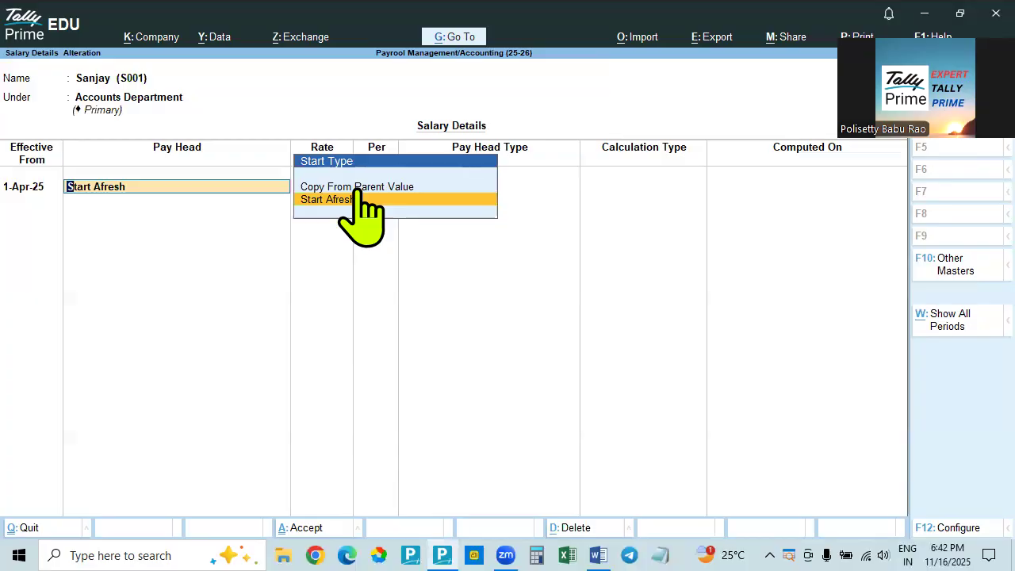
pyautogui.press('Up')
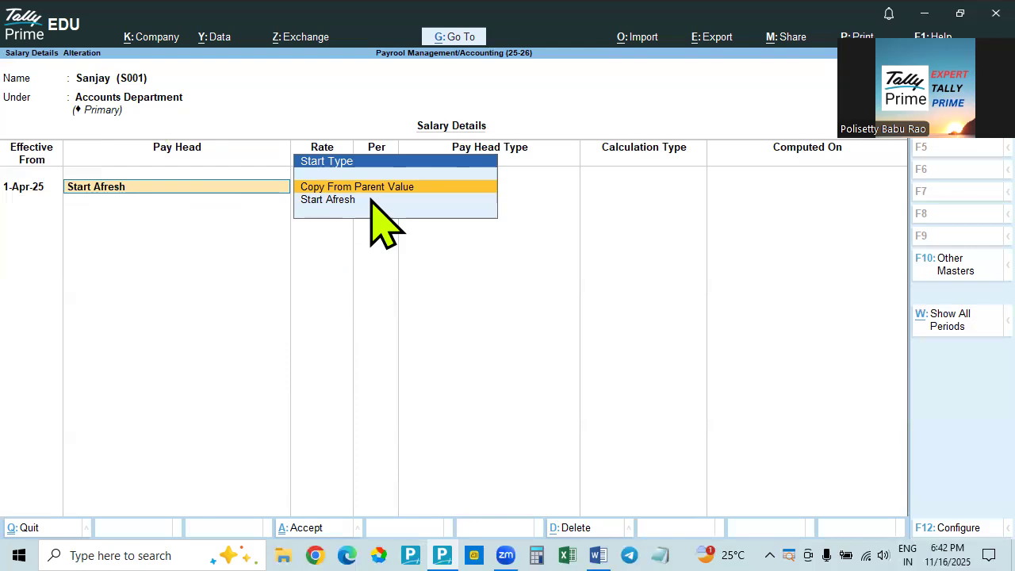
pyautogui.press('Return')
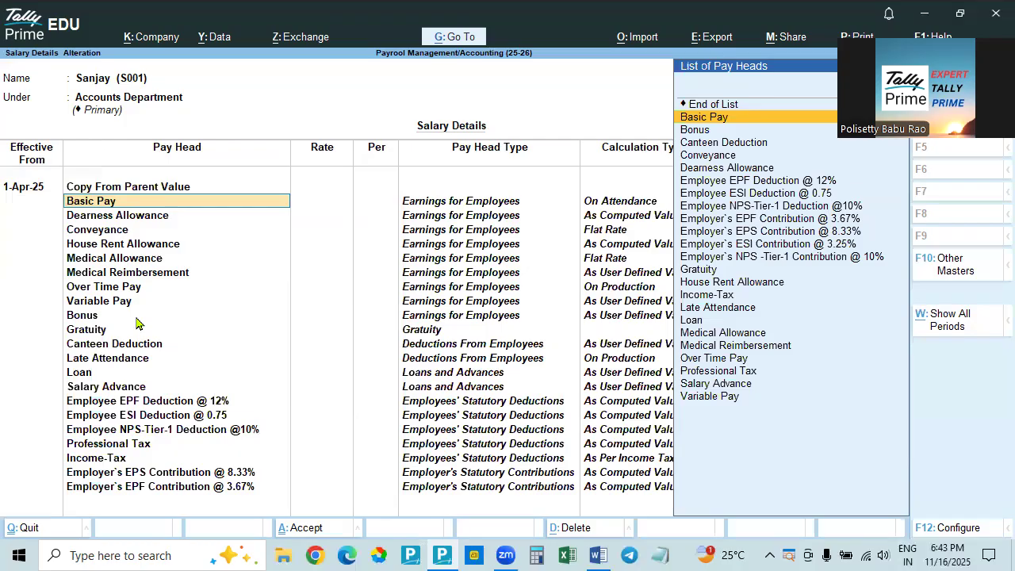
# Switch to the PAYROLL MANAGEMENT Word document and check the Accounts employee's pay values in the Hyderabad HO section
pyautogui.hotkey('alt', 'Tab')
pyautogui.hotkey('alt', 'Tab')
pyautogui.hotkey('alt', 'Tab')
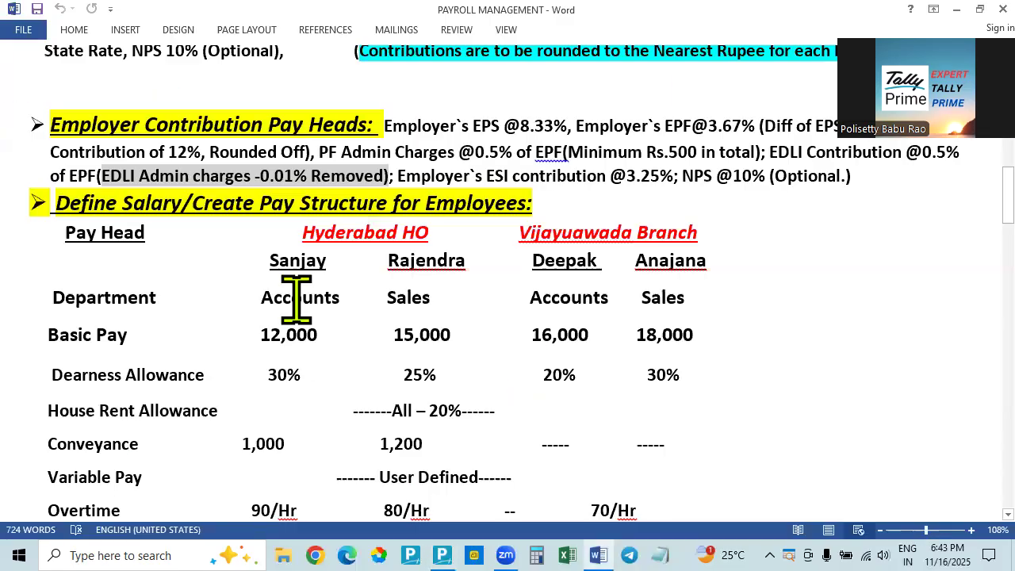
pyautogui.hotkey('alt', 'Tab')
pyautogui.hotkey('alt', 'Tab')
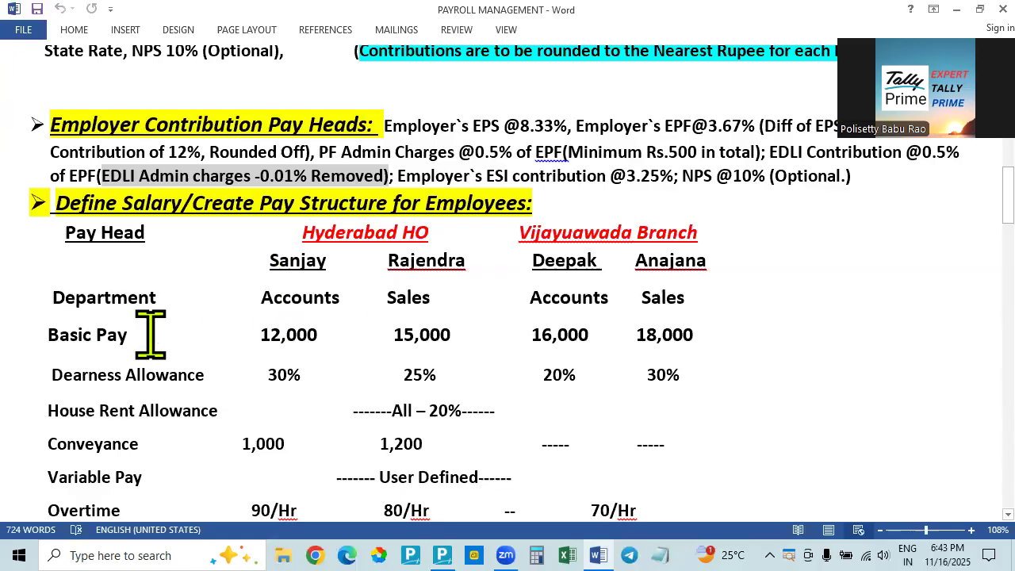
# Return to Tally Prime and set the employee's Basic Pay rate to 12,000 for the 1-Apr-25 salary details
pyautogui.hotkey('alt', 'Tab')
pyautogui.write('12')
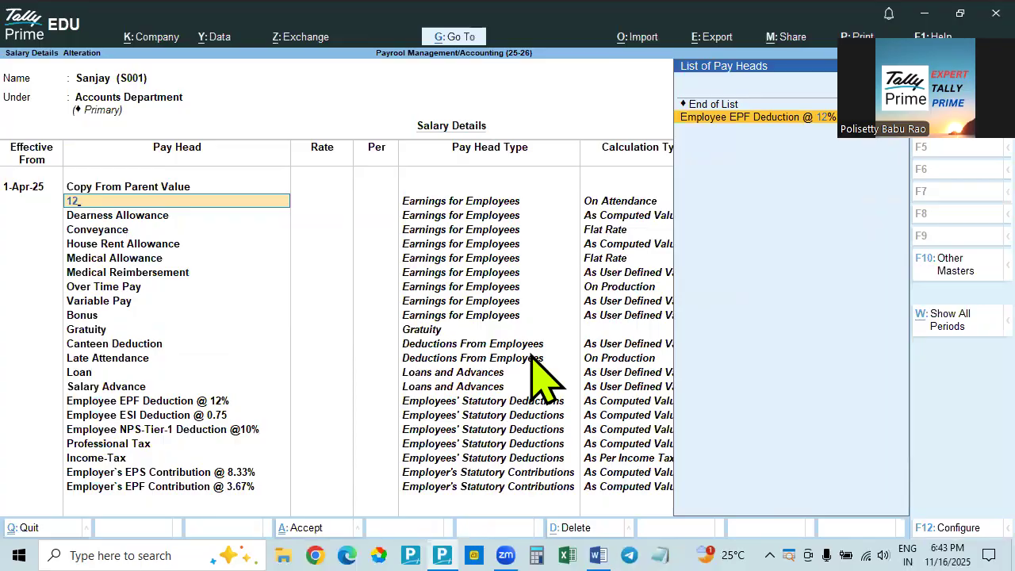
pyautogui.press('BackSpace')
pyautogui.press('BackSpace')
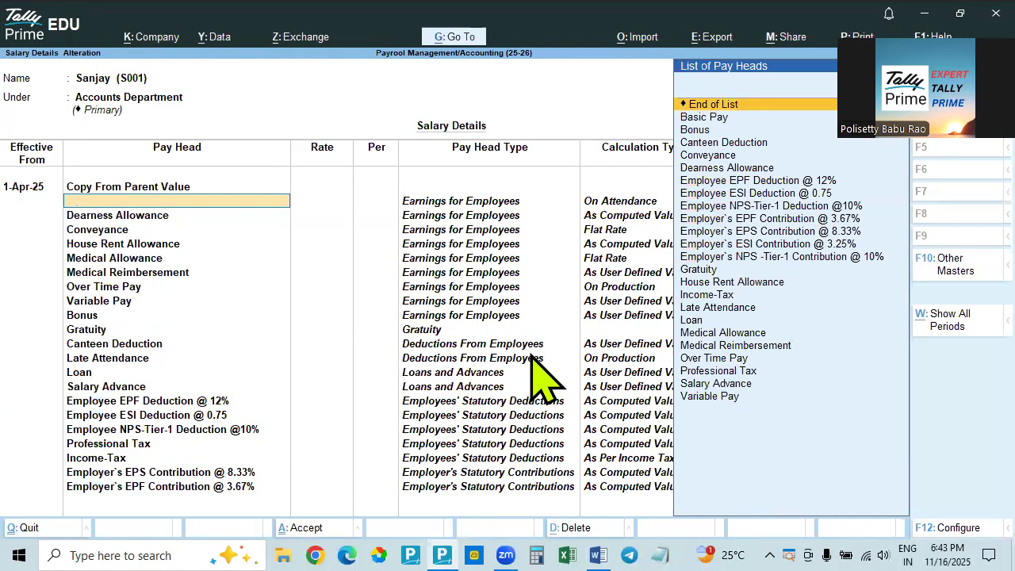
pyautogui.press('Down')
pyautogui.press('Return')
pyautogui.write('120000.00')
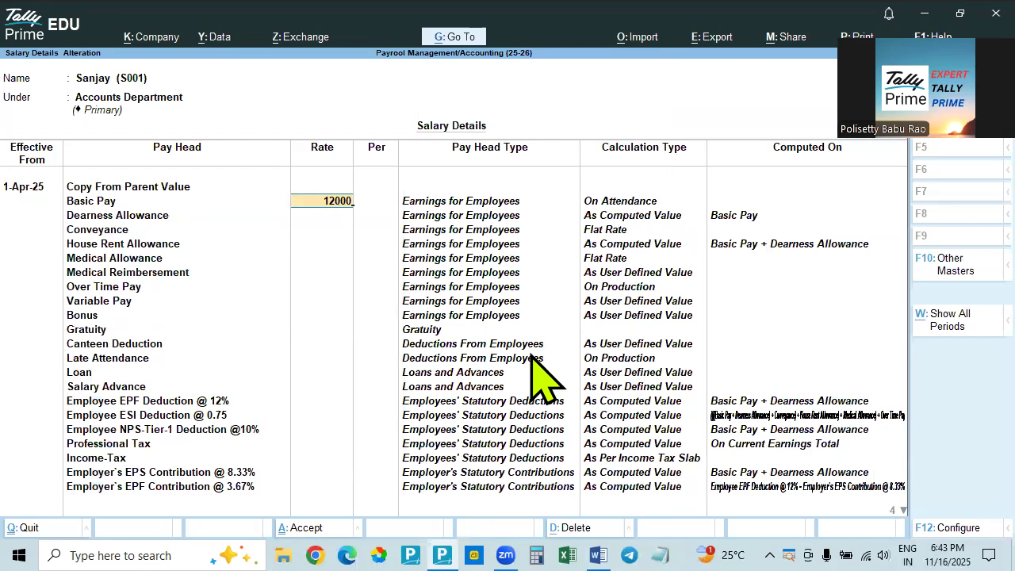
pyautogui.press('Return')
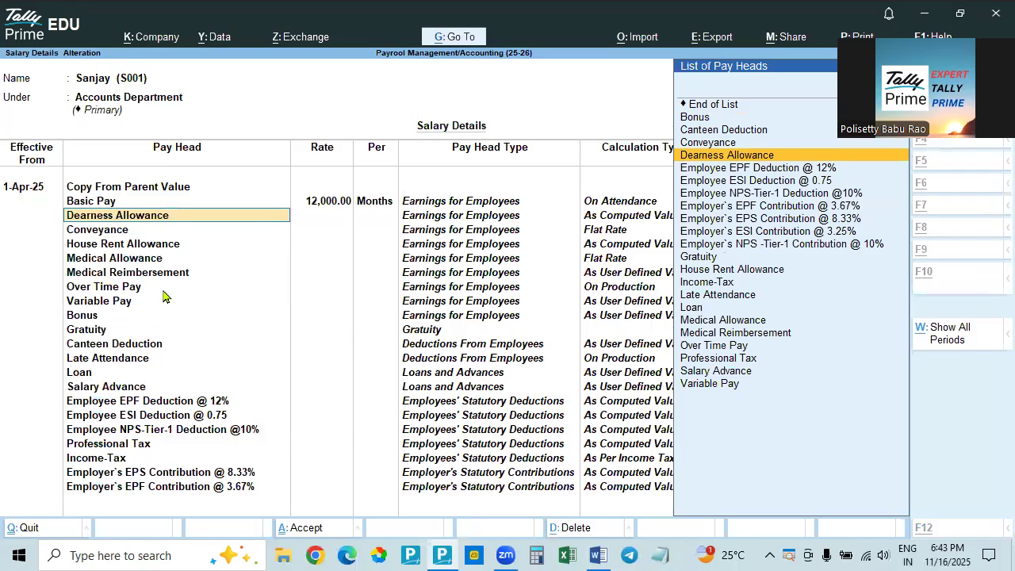
# Compare the Accounts employee's Dearness Allowance in the PAYROLL MANAGEMENT Word document with the salary details in Tally Prime
pyautogui.hotkey('alt', 'Tab')
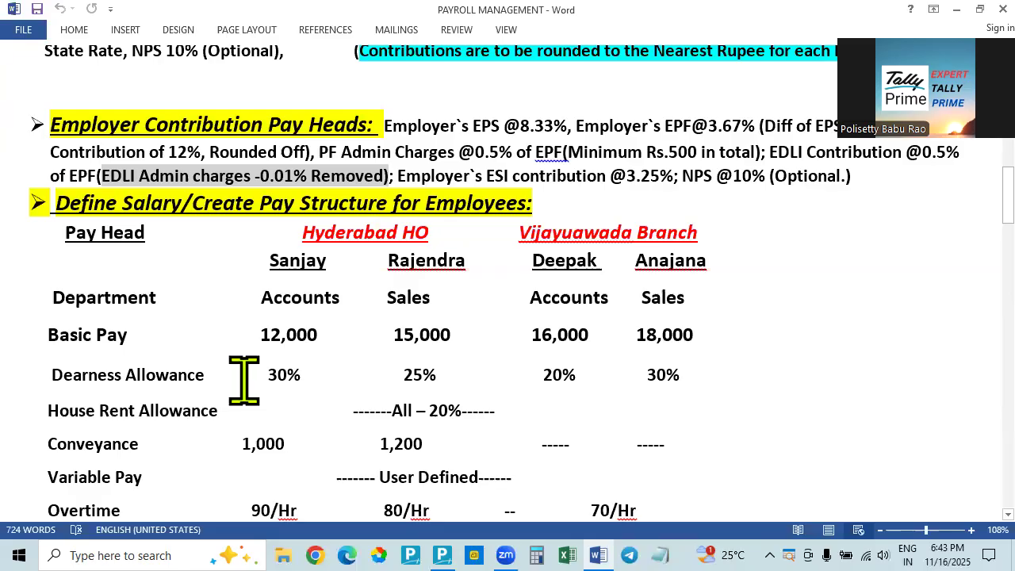
pyautogui.hotkey('alt', 'Tab')
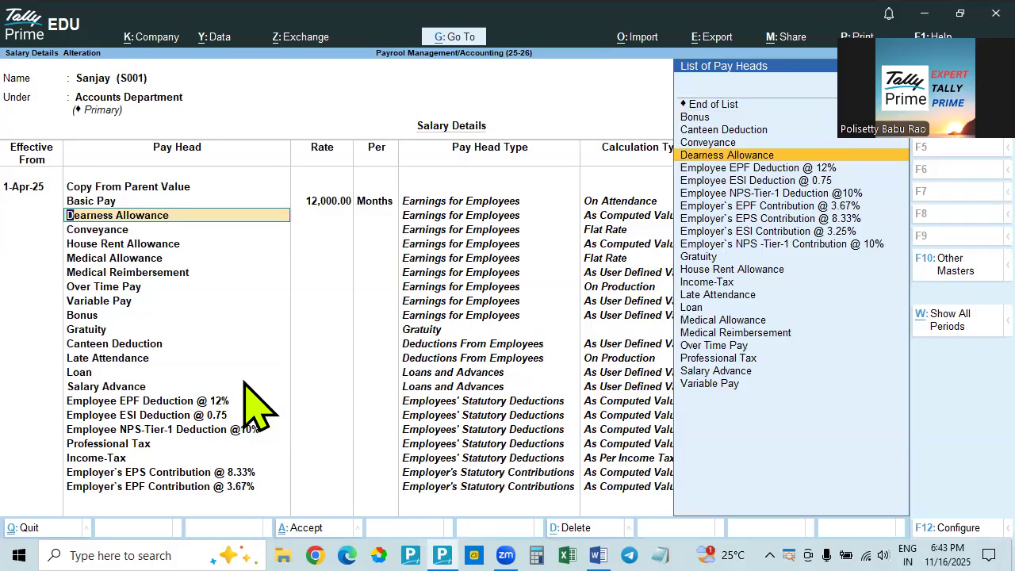
pyautogui.hotkey('alt', 'Tab')
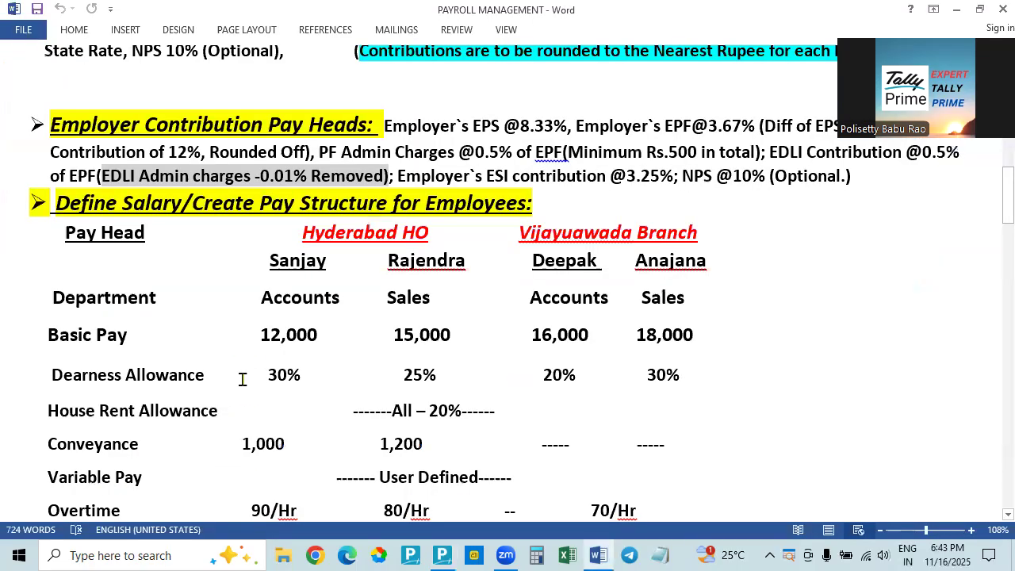
pyautogui.hotkey('alt', 'Tab')
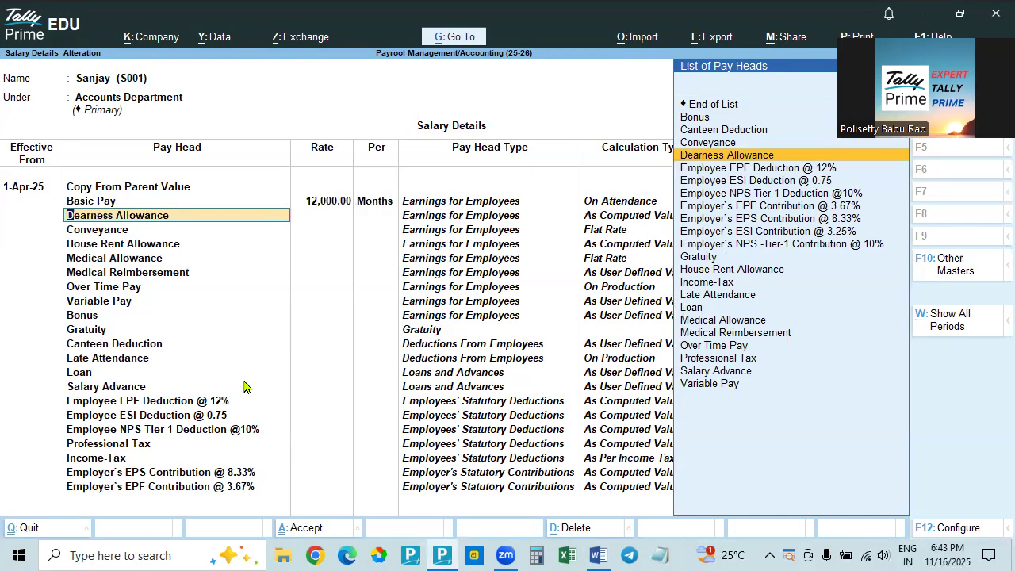
pyautogui.hotkey('alt', 'Tab')
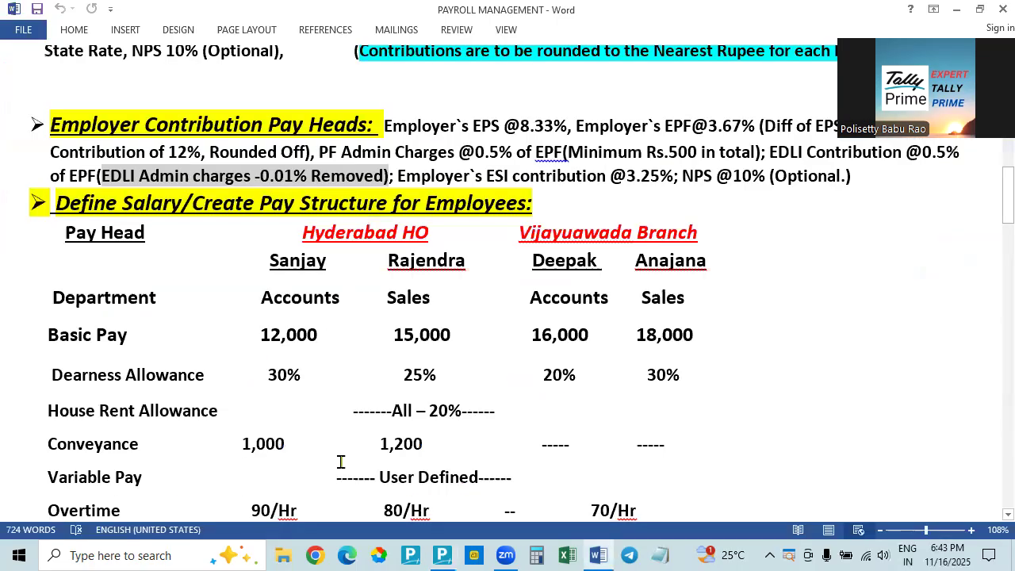
pyautogui.hotkey('alt', 'Tab')
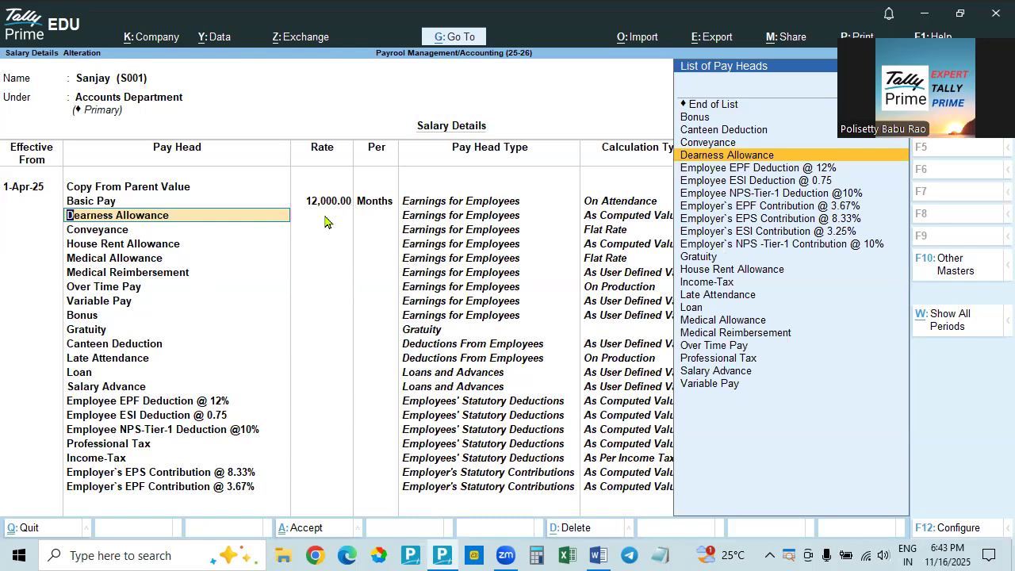
pyautogui.press('alt')
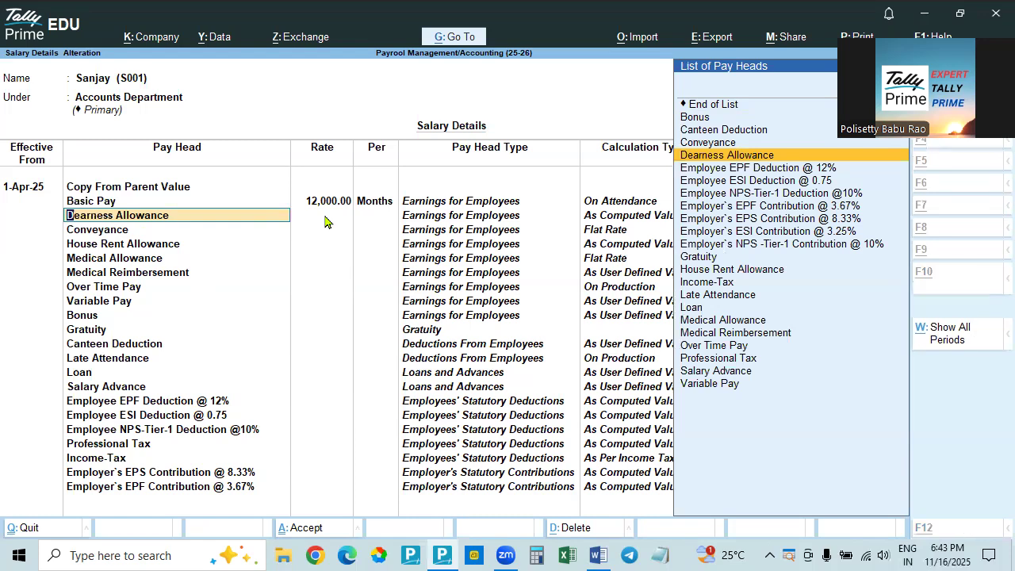
pyautogui.hotkey('alt', 'Tab')
pyautogui.hotkey('alt', 'Tab')
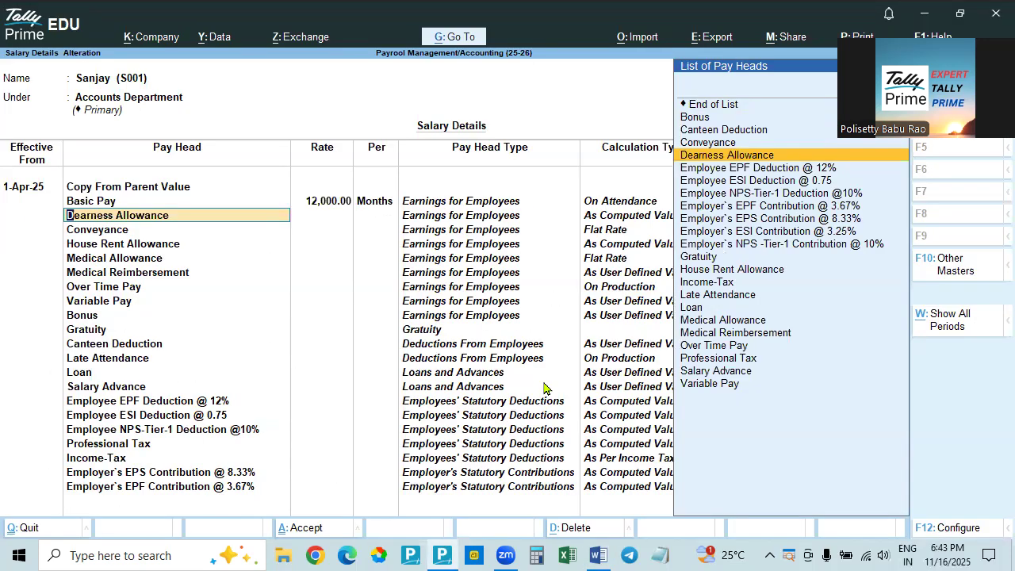
# Set Allow to Override Slab Percentage to Yes in the salary details configuration
pyautogui.press('F12')
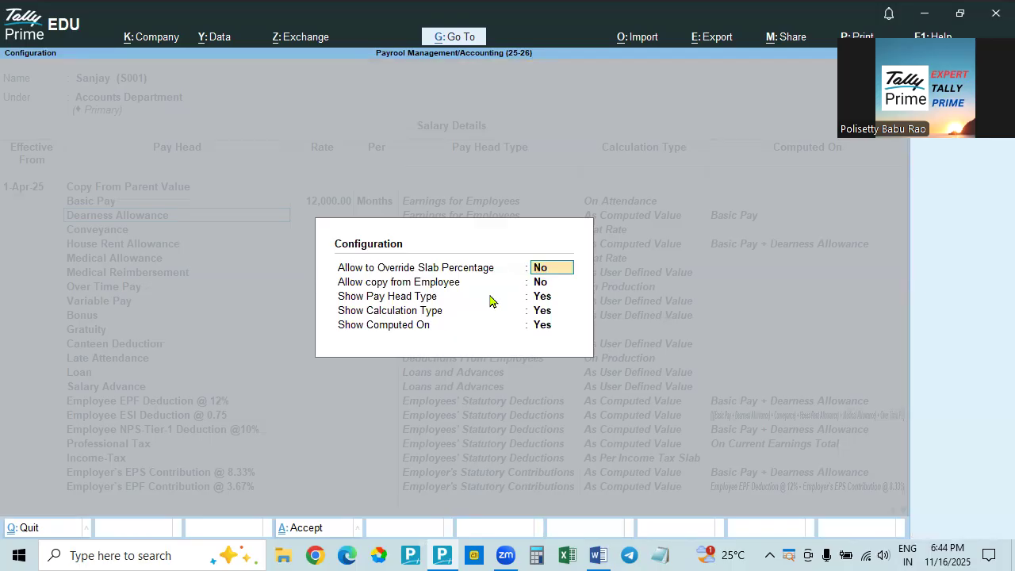
pyautogui.write('y')
pyautogui.press('Return')
pyautogui.hotkey('ctrl', 'a')
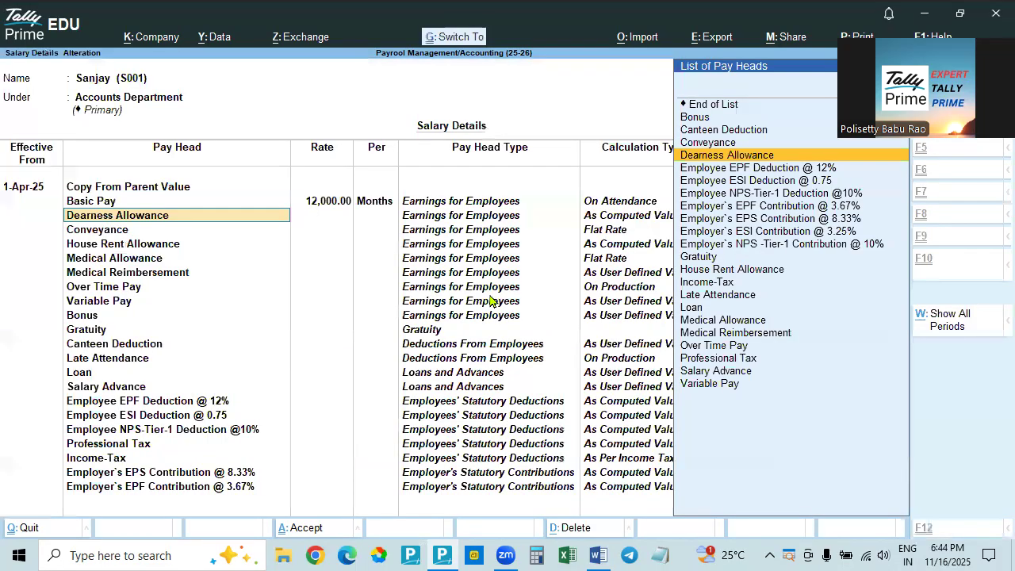
# Check the Dearness Allowance percentage in the Word document and set the pay head's rate to 30% in Tally Prime
pyautogui.press('Return')
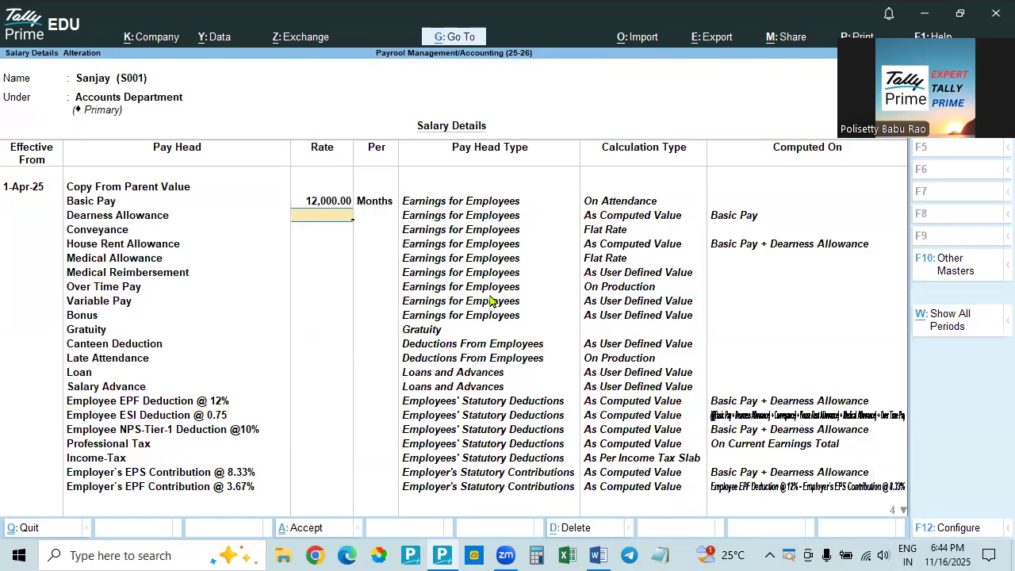
pyautogui.hotkey('alt', 'Tab')
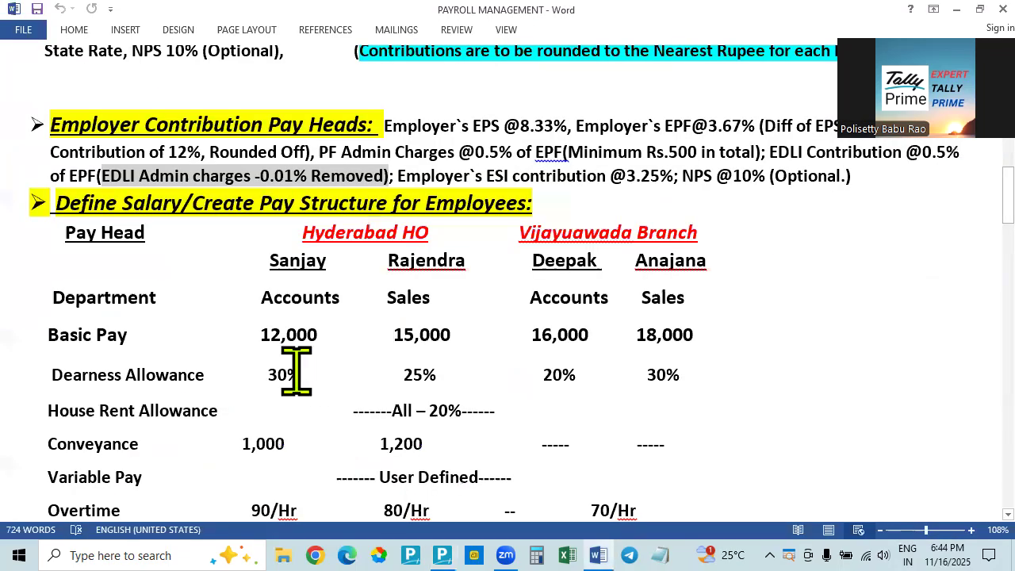
pyautogui.hotkey('alt', 'Tab')
pyautogui.write('30')
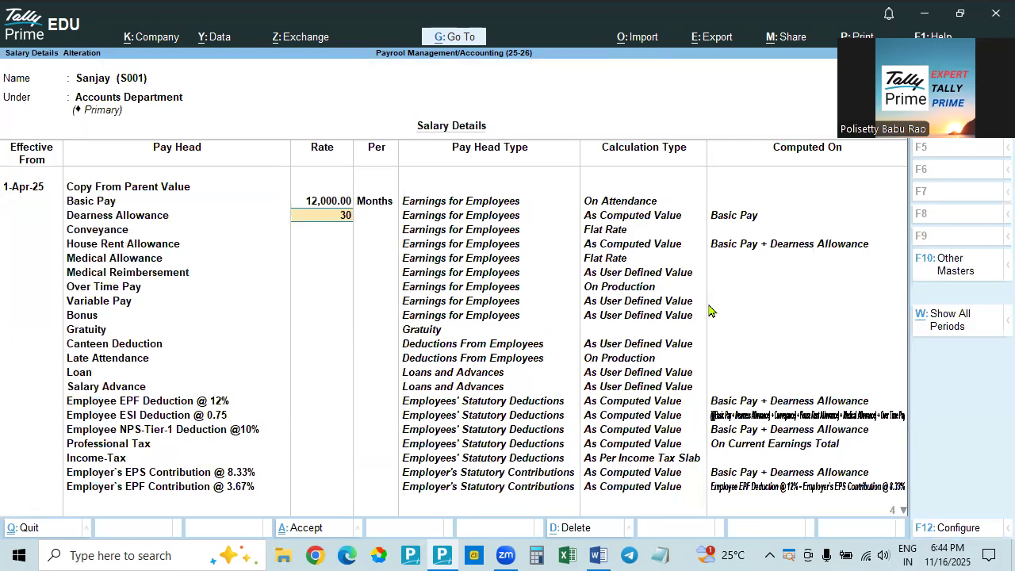
pyautogui.press('Return')
# Set Allow to Override Slab Percentage back to No in the salary details configuration
pyautogui.press('F12')
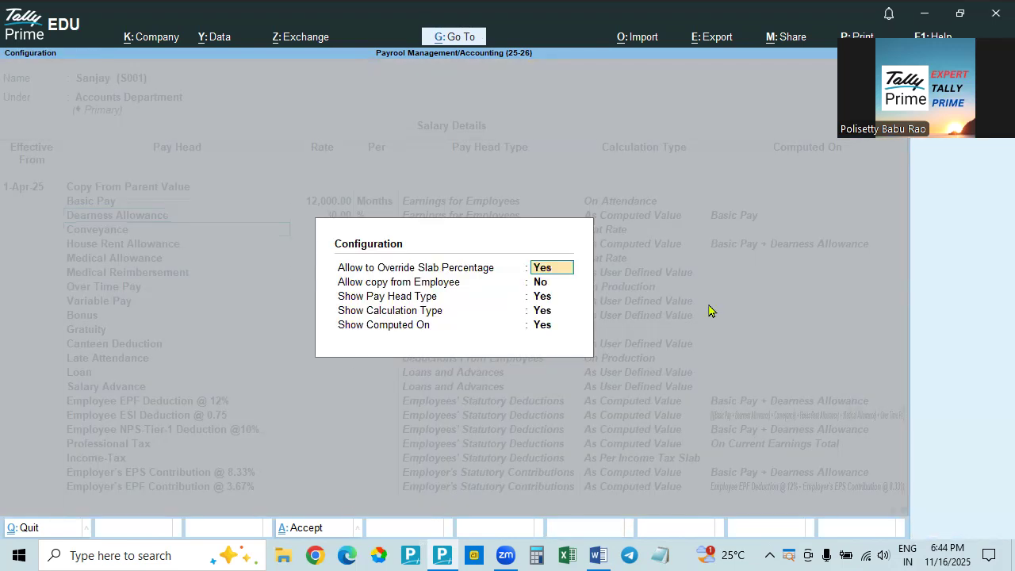
pyautogui.write('n')
pyautogui.press('Return')
pyautogui.hotkey('ctrl', 'a')
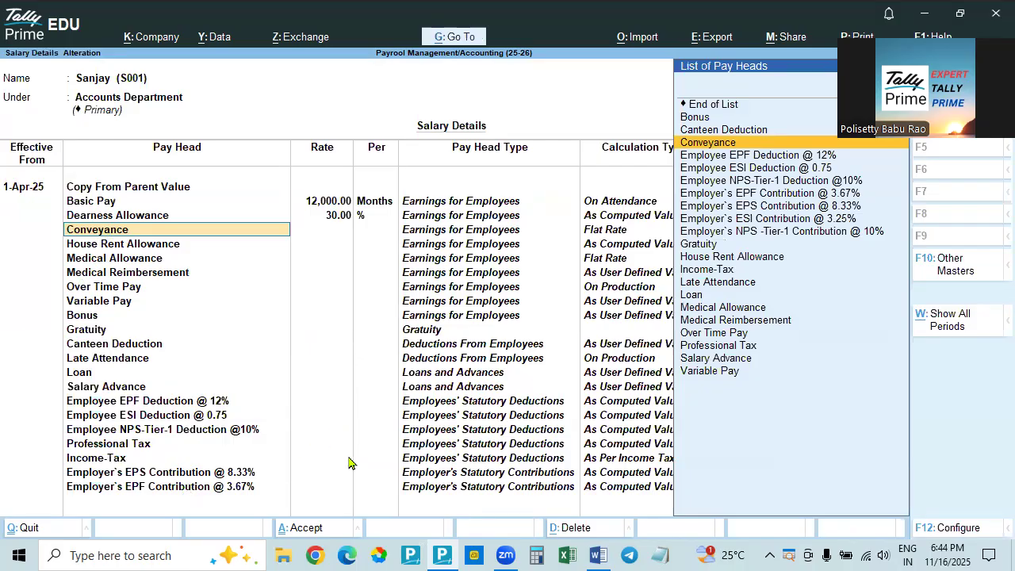
# Check the Accounts employee's Conveyance amount in the PAYROLL MANAGEMENT Word document and return to Tally Prime
pyautogui.hotkey('alt', 'Tab')
pyautogui.hotkey('alt', 'Tab')
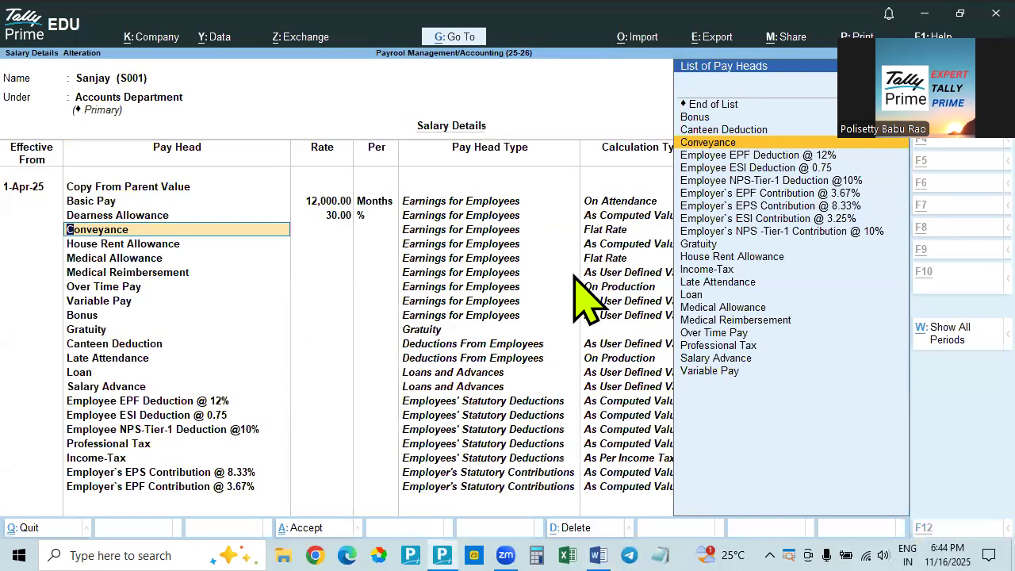
pyautogui.hotkey('alt', 'Tab')
pyautogui.scroll(-2, 151, 400)
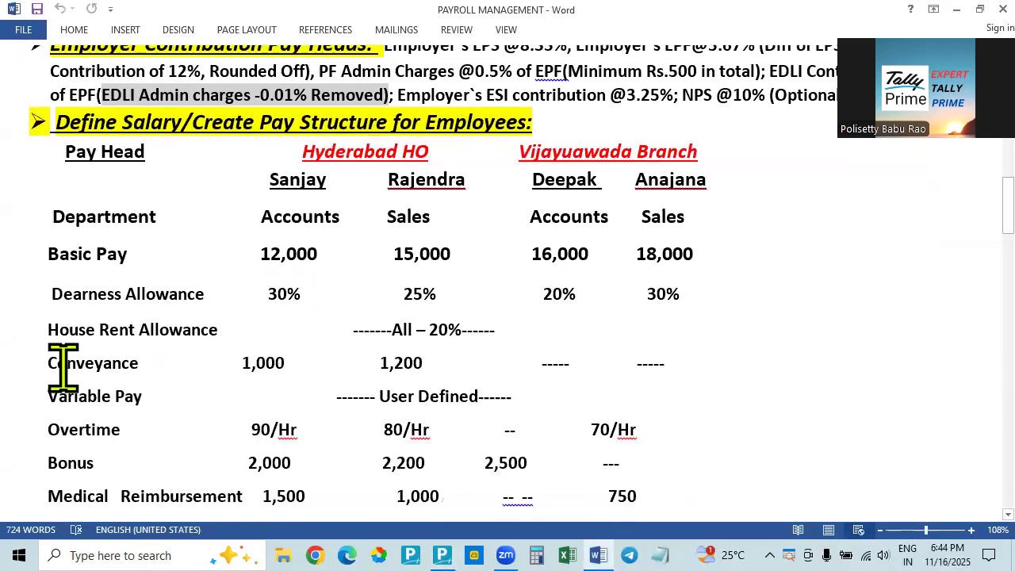
pyautogui.hotkey('alt', 'Tab')
pyautogui.write('10')
pyautogui.press('Return')
pyautogui.press('Escape')
pyautogui.press('Escape')
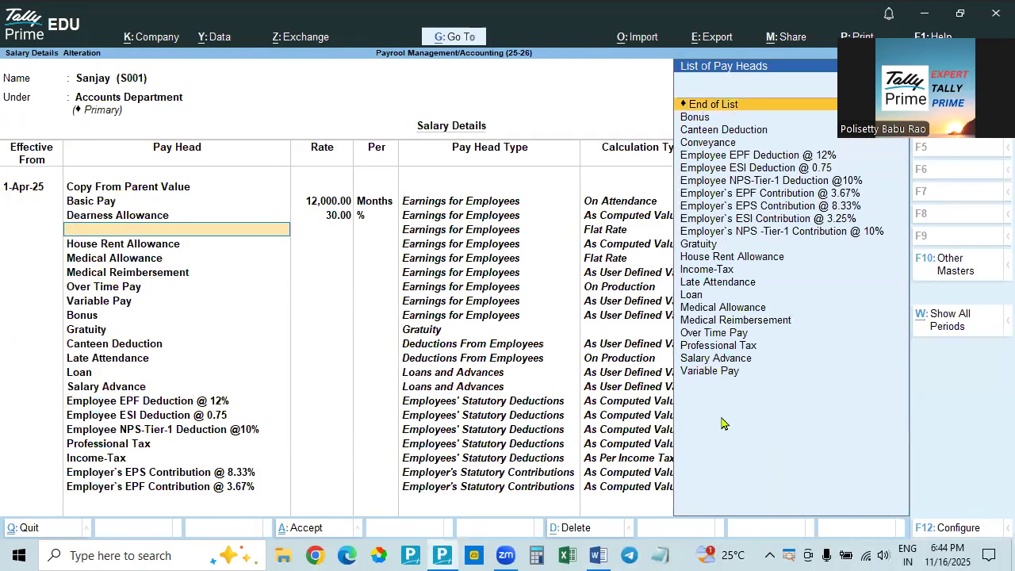
# Choose Conveyance as the pay head below Dearness Allowance and set its rate to 1,000
pyautogui.press('Down')
pyautogui.press('Down')
pyautogui.press('Down')
pyautogui.press('Return')
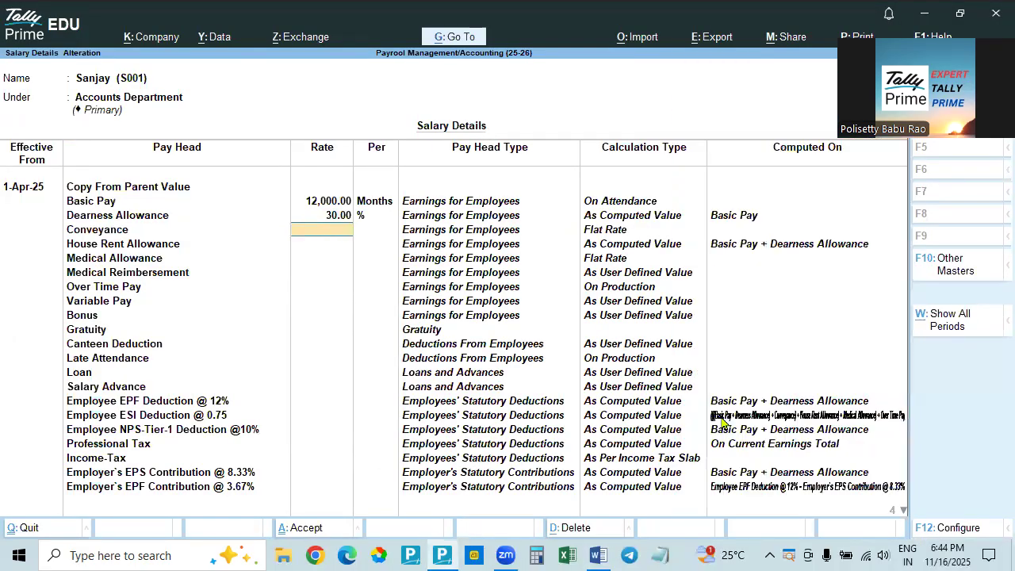
pyautogui.write('10000')
pyautogui.press('BackSpace')
pyautogui.press('Return')
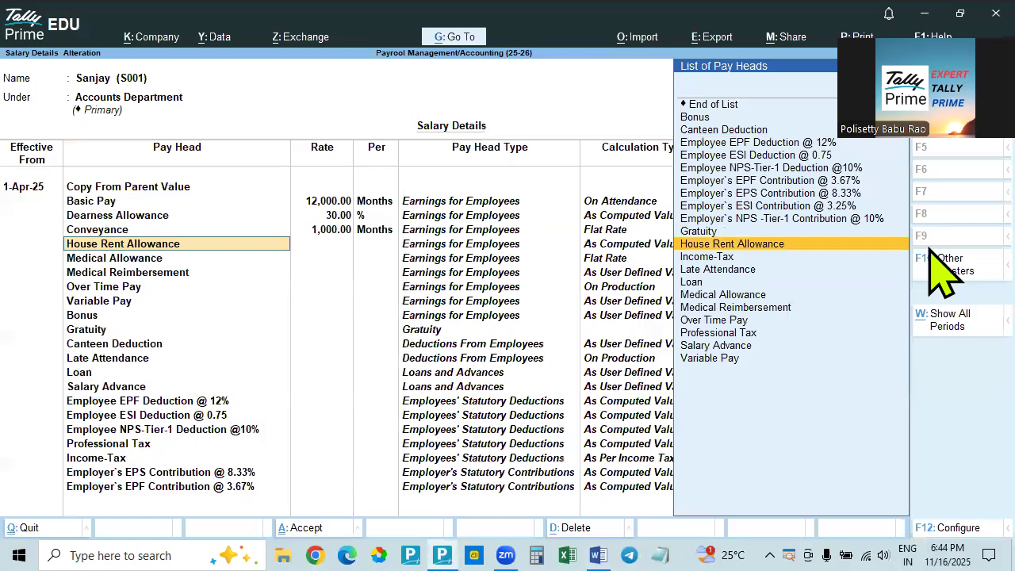
# Check House Rent Allowance in the Word document and accept that pay head in Tally Prime without entering a rate
pyautogui.hotkey('alt', 'Tab')
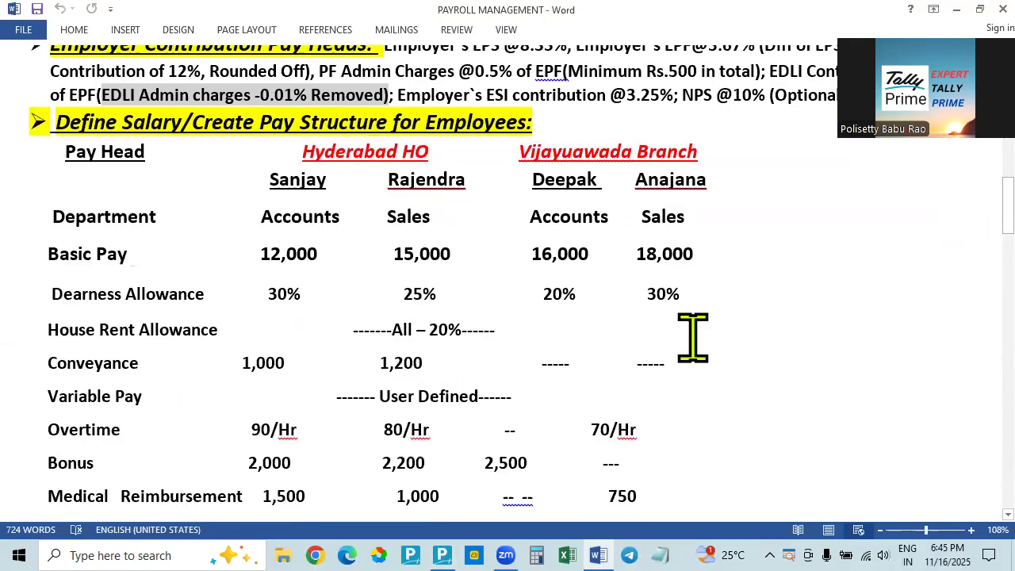
pyautogui.hotkey('alt', 'Tab')
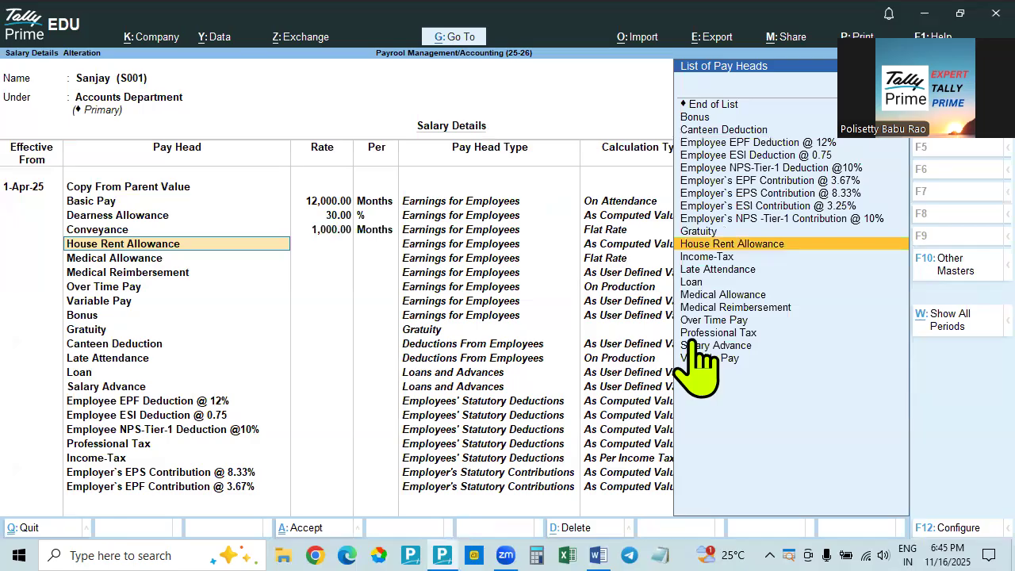
pyautogui.press('Return')
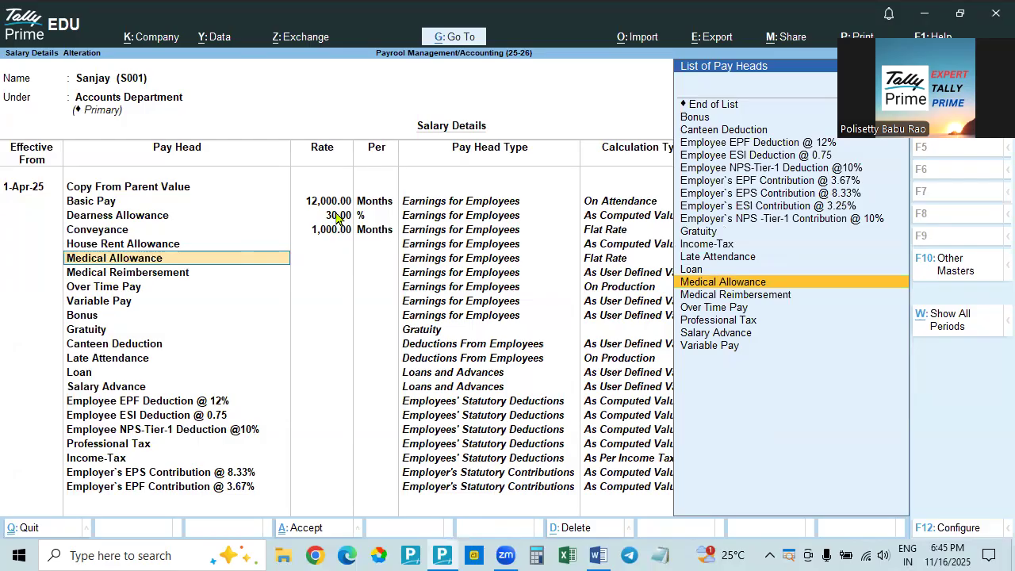
# Look for Medical Allowance in the Word document's pay structure and leave its rate blank in Tally Prime
pyautogui.press('Return')
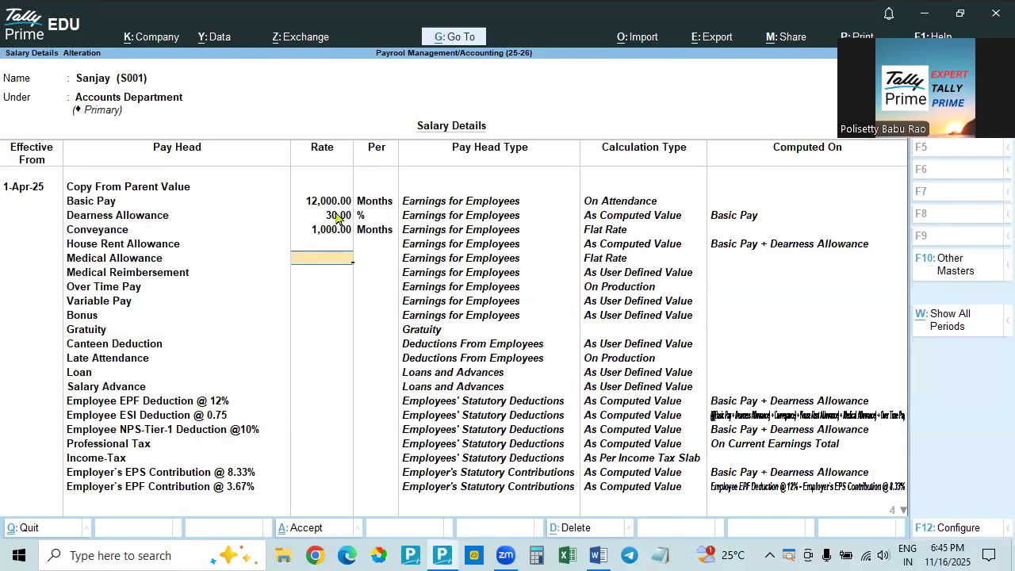
pyautogui.hotkey('alt', 'Tab')
pyautogui.scroll(-1, 224, 413)
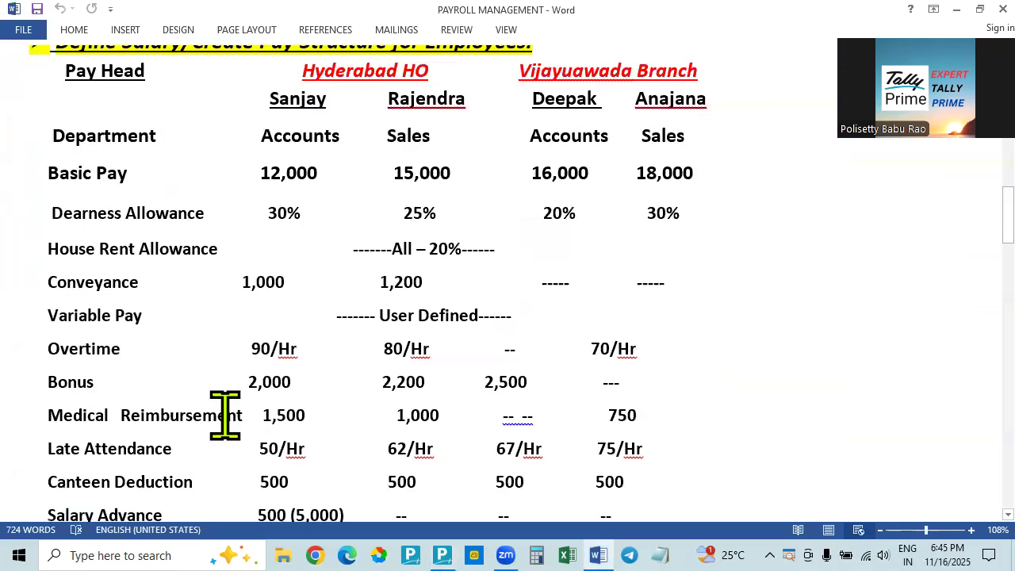
pyautogui.hotkey('alt', 'Tab')
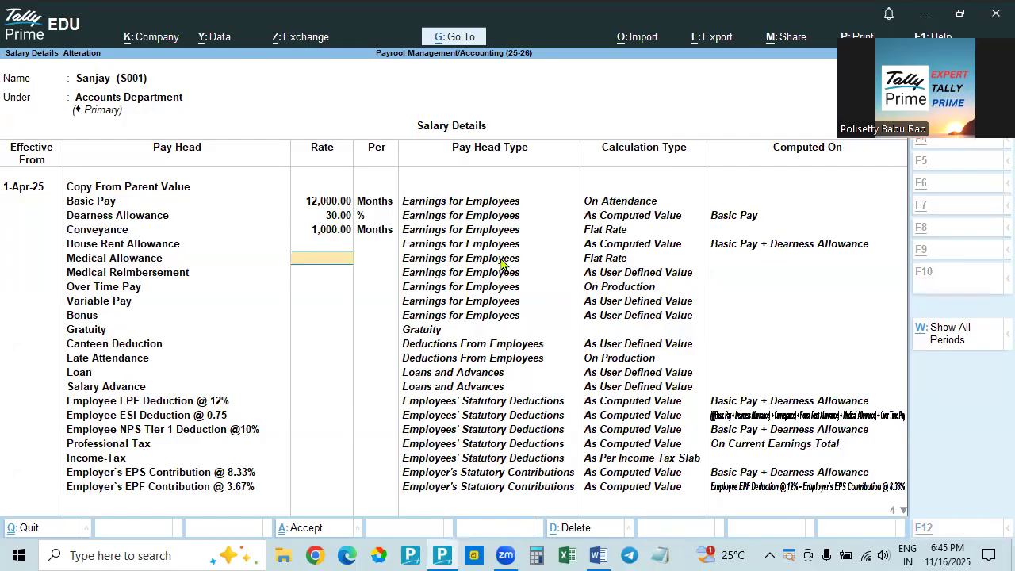
pyautogui.hotkey('alt', 'Tab')
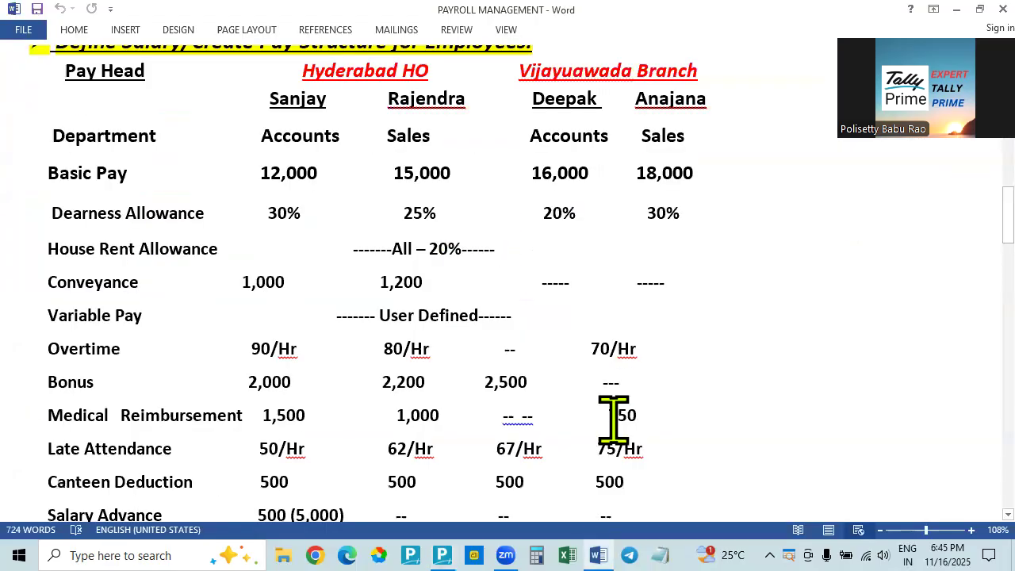
pyautogui.hotkey('alt', 'Tab')
pyautogui.press('Return')
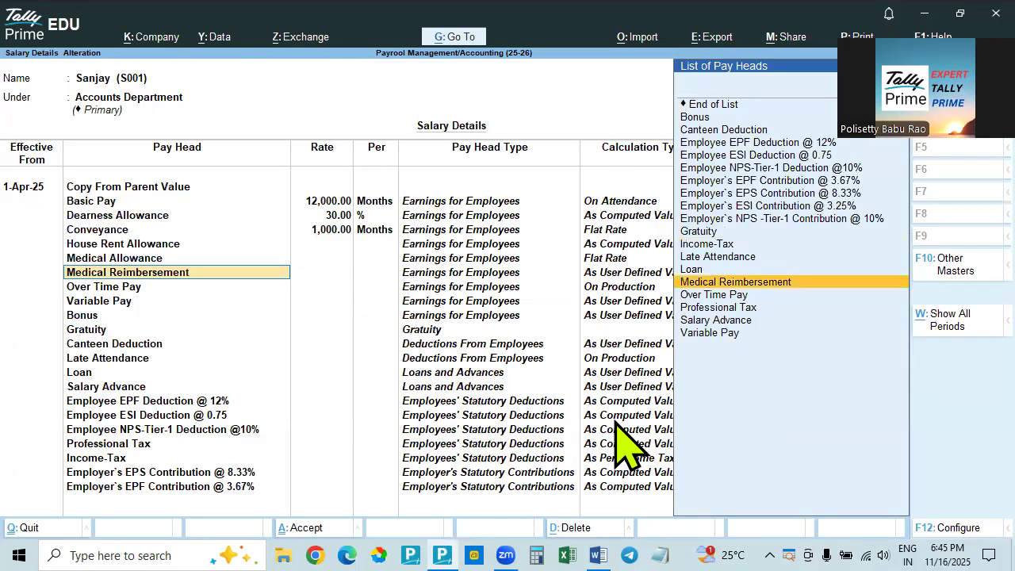
# Check the Medical Reimbursement amounts in the Word document and return to the Medical Reimbursement pay head in Tally Prime
pyautogui.hotkey('alt', 'Tab')
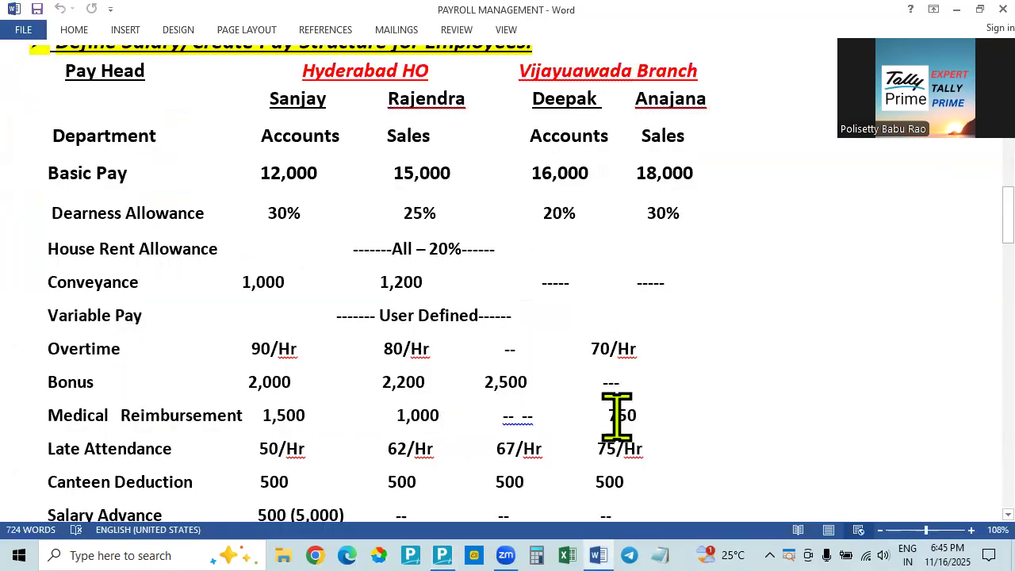
pyautogui.hotkey('alt', 'Tab')
pyautogui.press('Return')
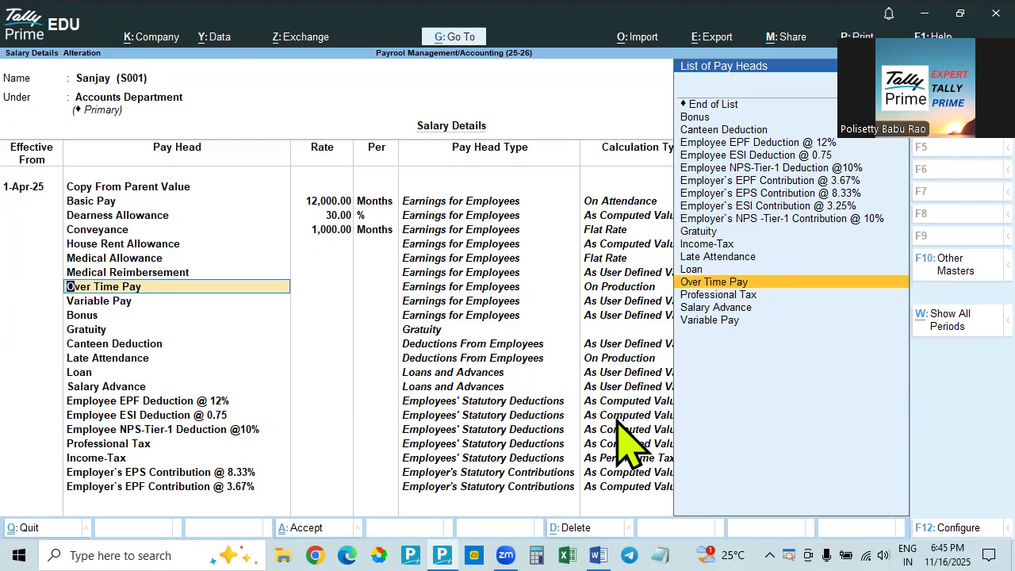
pyautogui.press('Up')
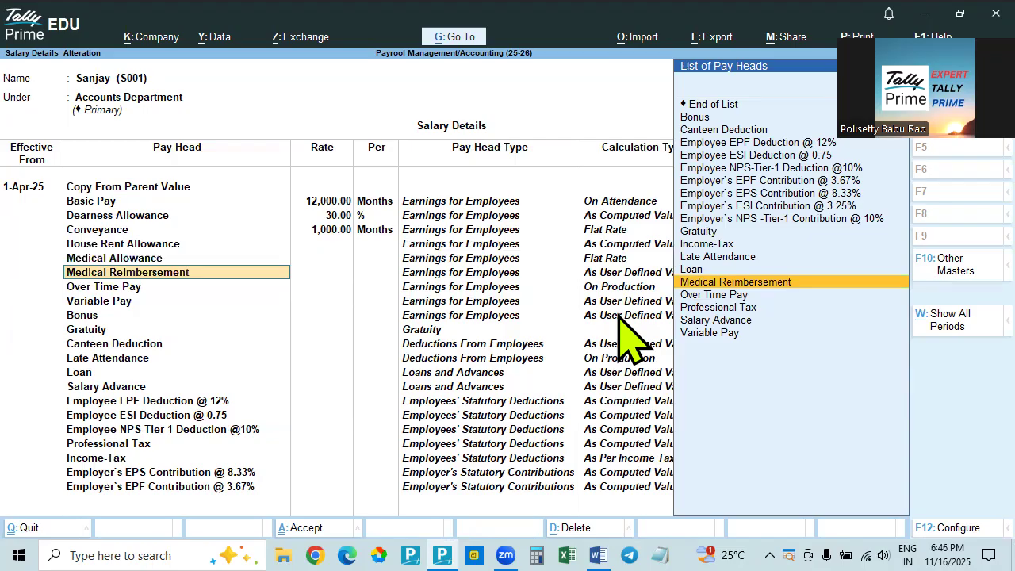
# Check Medical Reimbursement in the Word document and accept that pay head in Tally Prime without entering a rate
pyautogui.hotkey('alt', 'Tab')
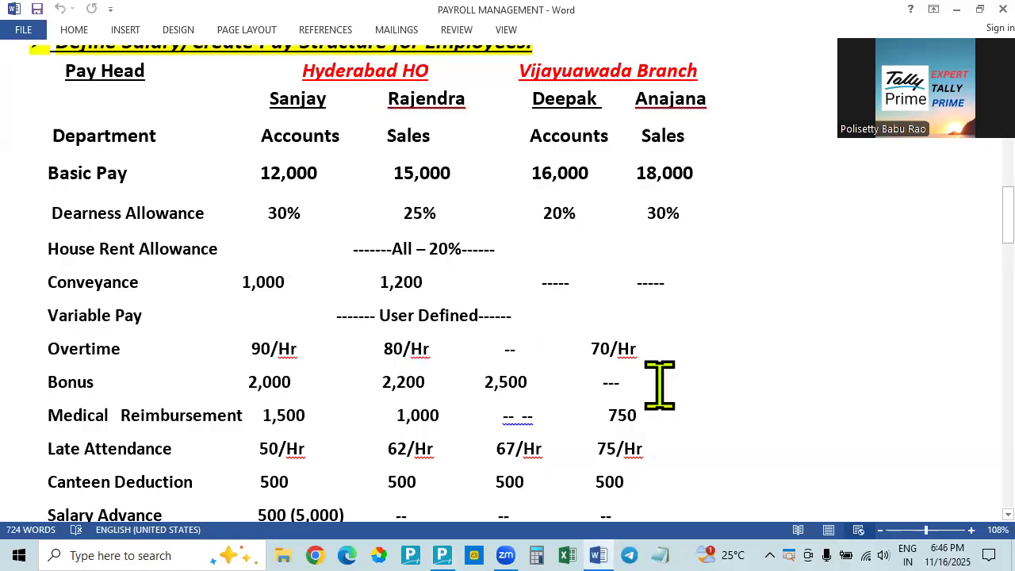
pyautogui.hotkey('alt', 'Tab')
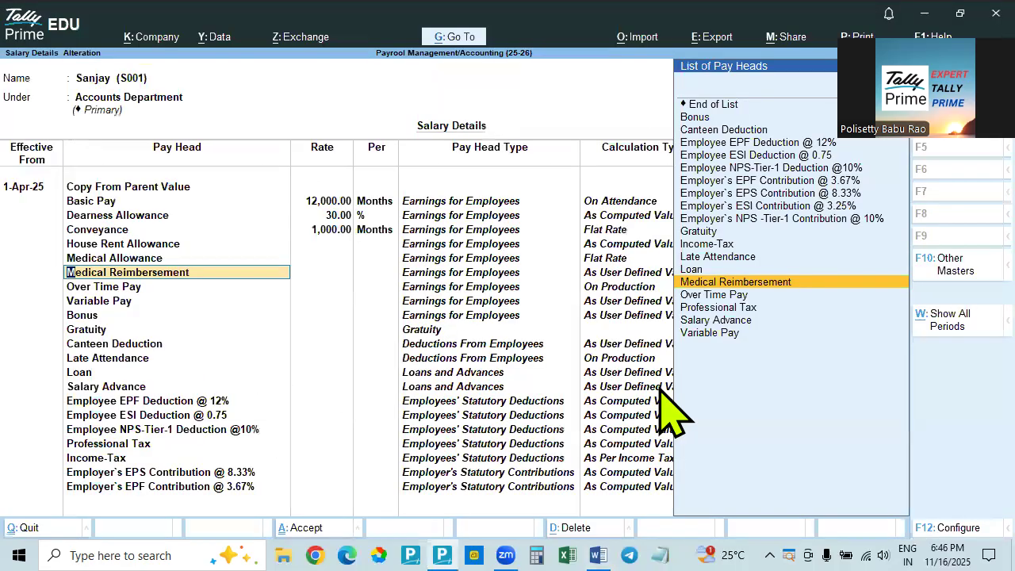
pyautogui.press('Return')
pyautogui.press('Return')
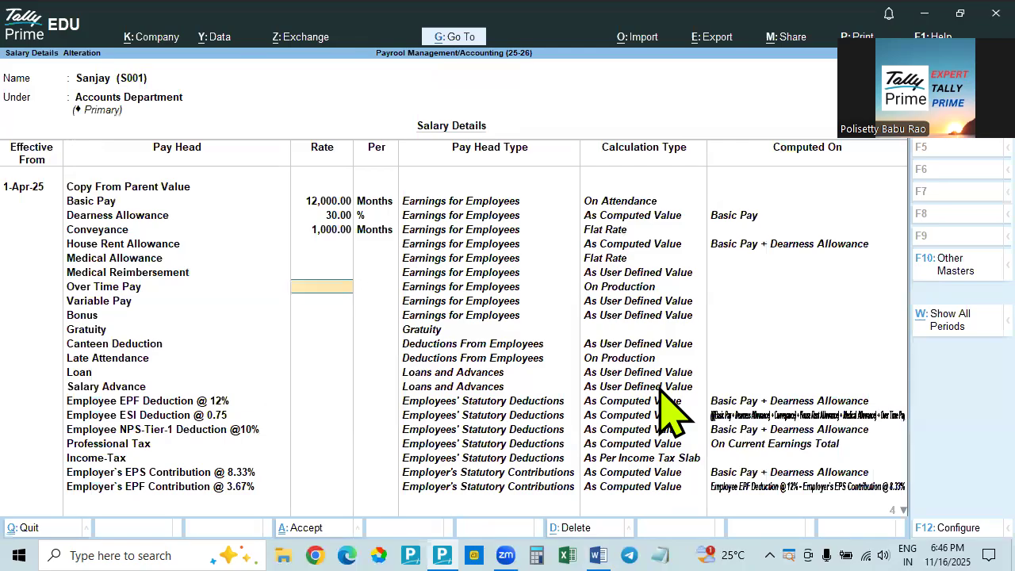
# Look up the Accounts employee's overtime rate in the Word document and set Over Time Pay to 90 per Hrs in Tally Prime
pyautogui.hotkey('alt', 'Tab')
pyautogui.hotkey('alt', 'Tab')
pyautogui.hotkey('alt', 'Tab')
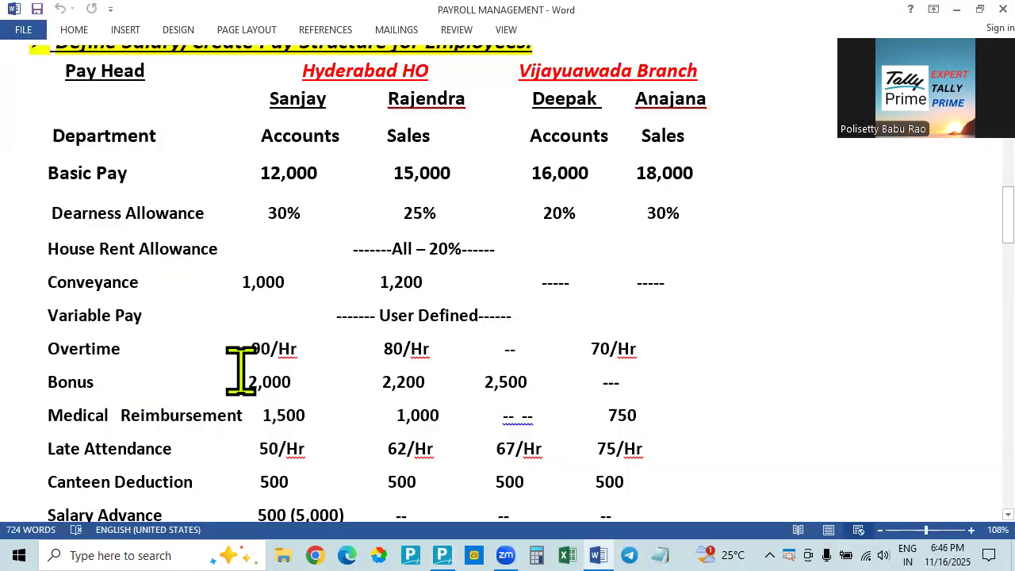
pyautogui.hotkey('alt', 'Tab')
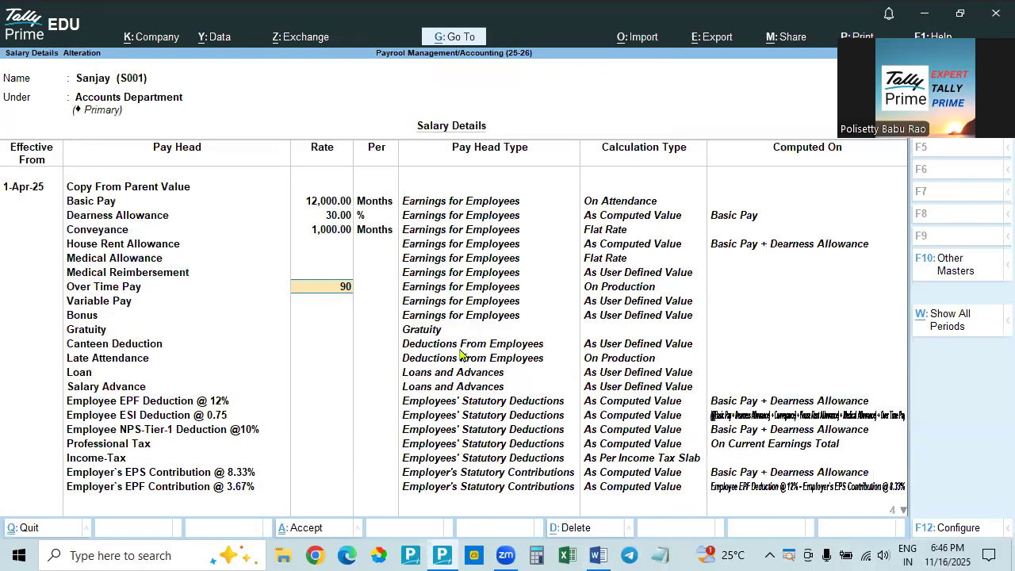
pyautogui.press('Return')
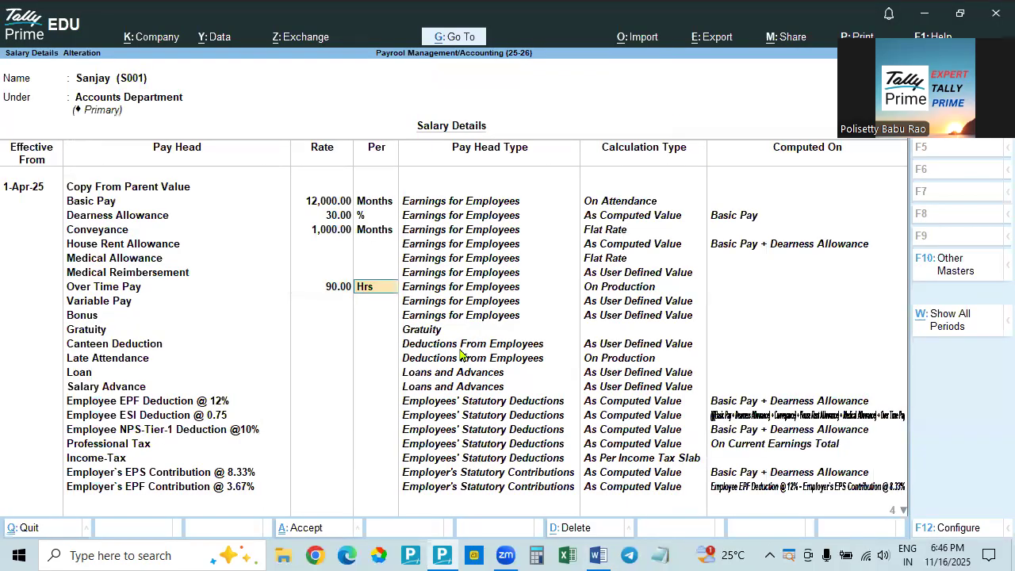
pyautogui.press('Return')
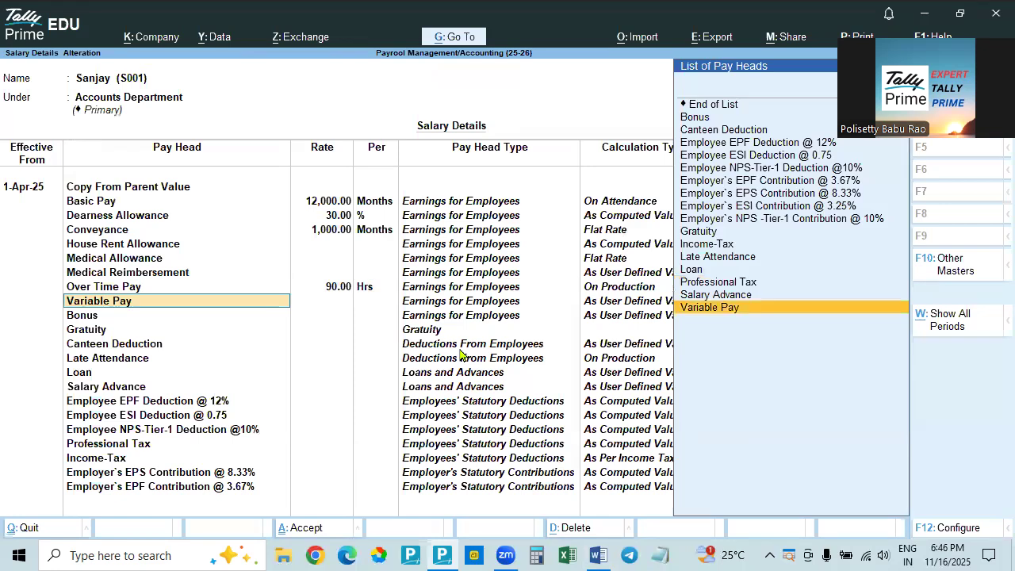
# Check the Word pay structure and accept the Variable Pay, Bonus and Gratuity pay heads in Tally Prime without entering rates
pyautogui.hotkey('alt', 'Tab')
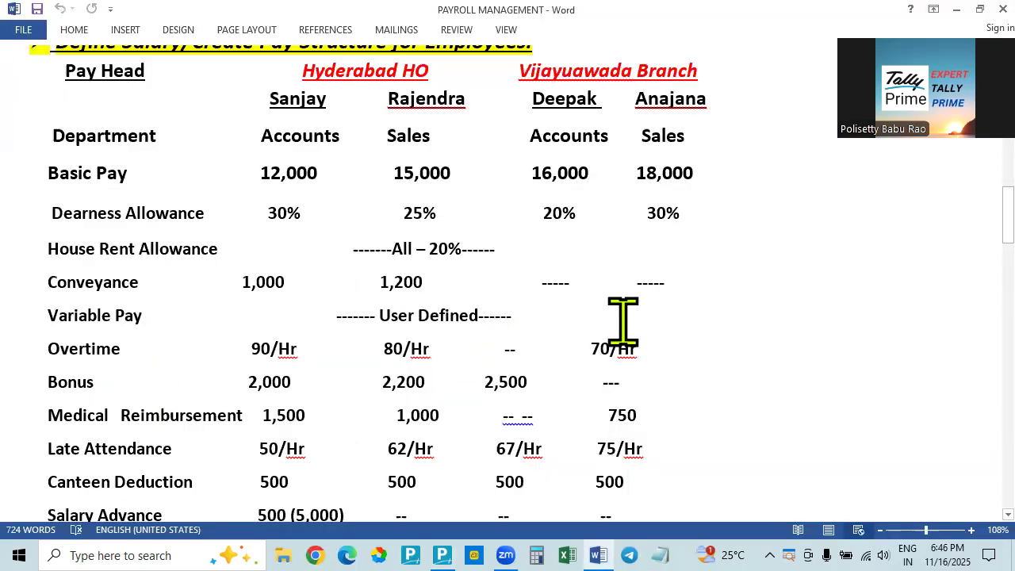
pyautogui.hotkey('alt', 'Tab')
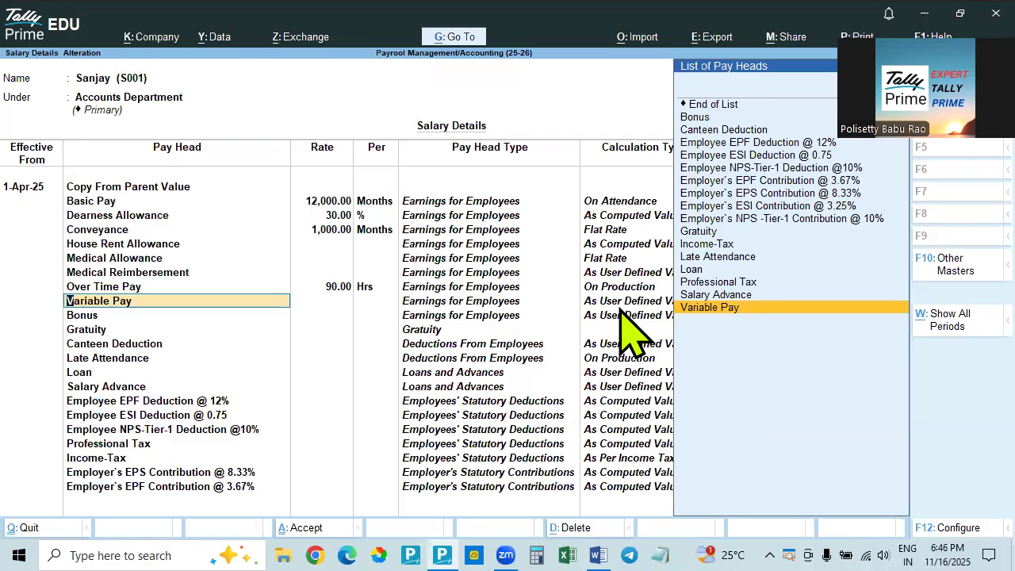
pyautogui.press('Return')
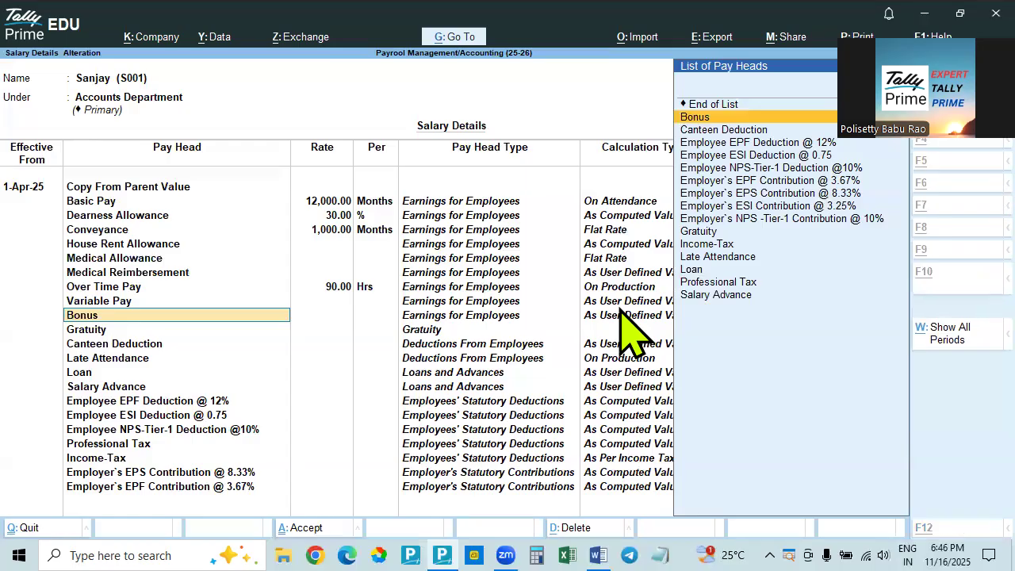
pyautogui.hotkey('alt', 'Tab')
pyautogui.hotkey('alt', 'Tab')
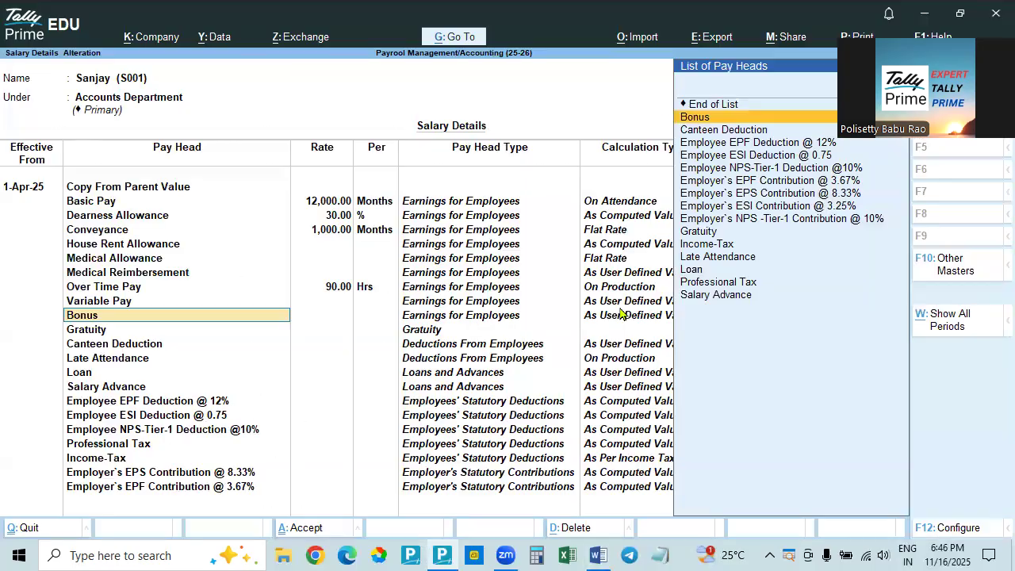
pyautogui.press('Return')
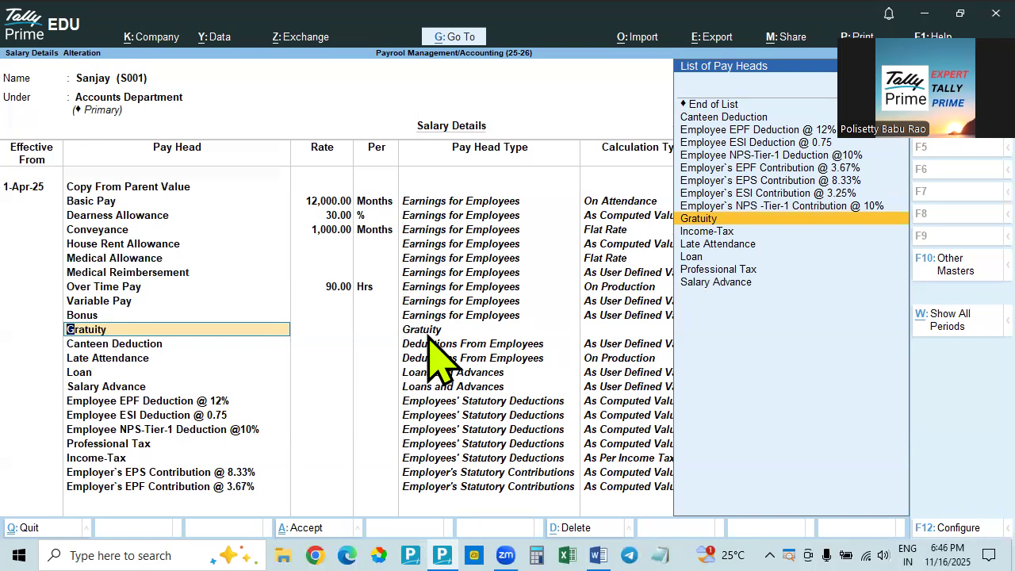
pyautogui.press('Return')
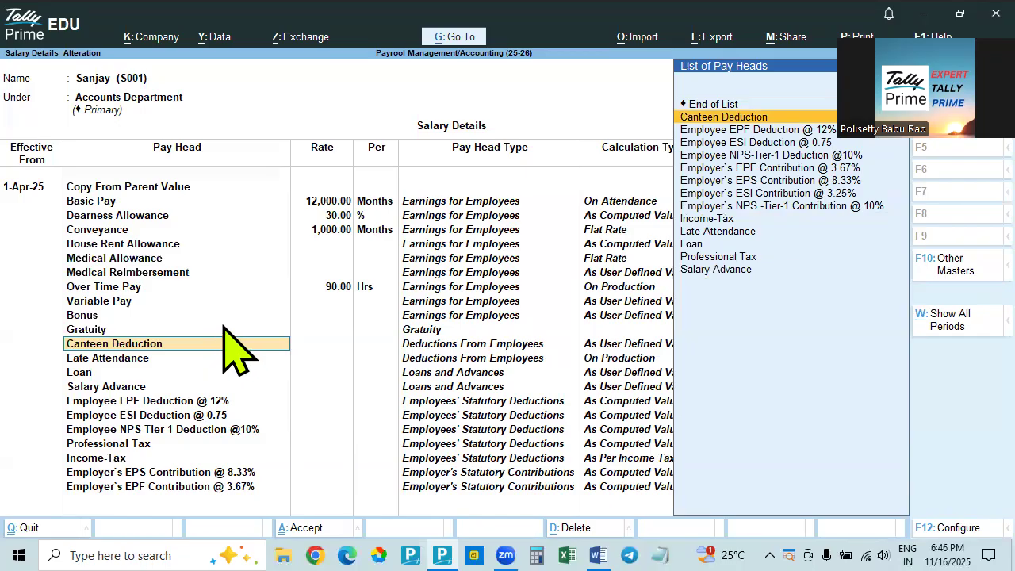
# Check Canteen Deduction in the Word document's pay structure and accept that pay head in Tally Prime without a rate
pyautogui.hotkey('alt', 'Tab')
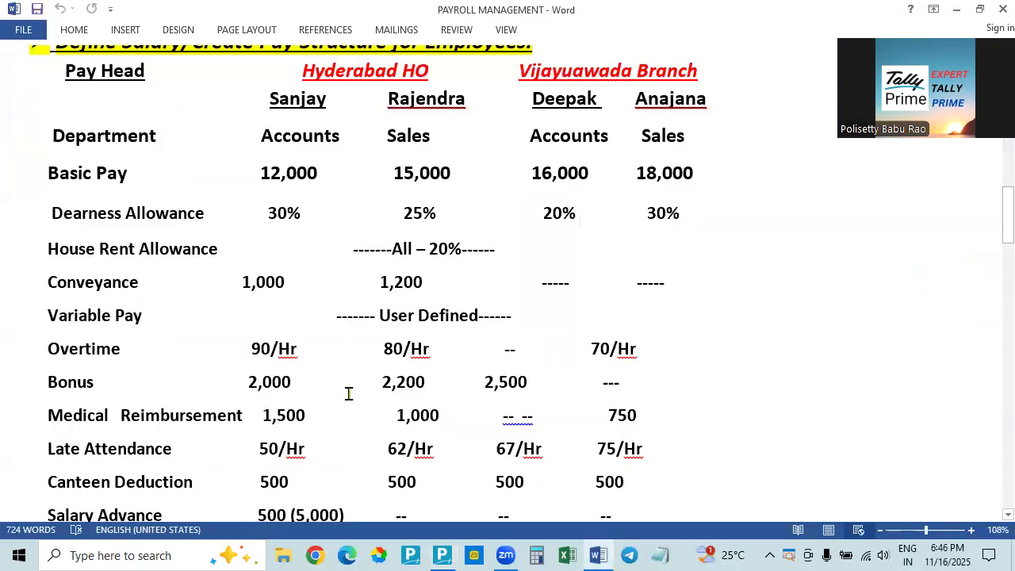
pyautogui.hotkey('alt', 'Tab')
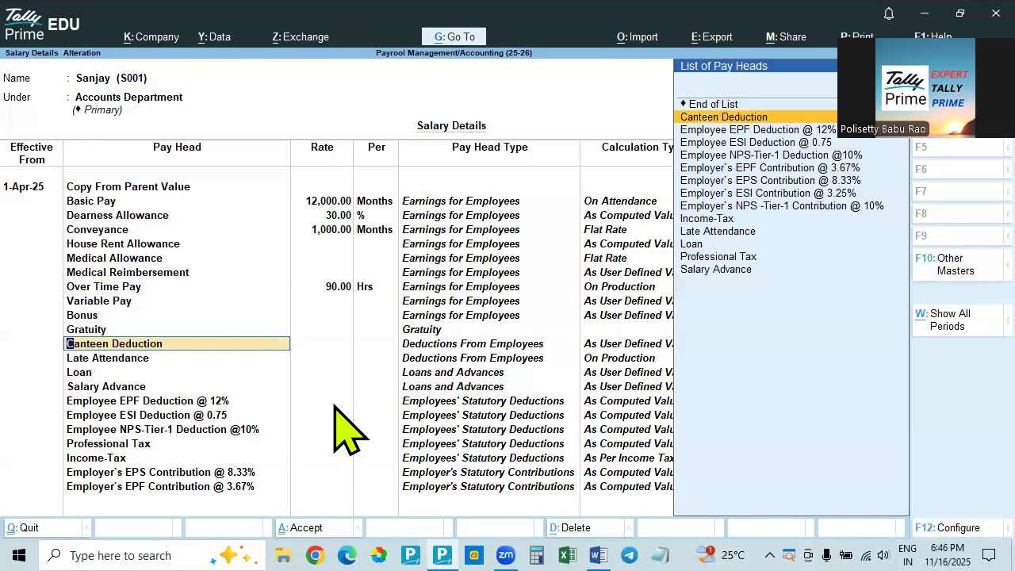
pyautogui.hotkey('alt', 'Tab')
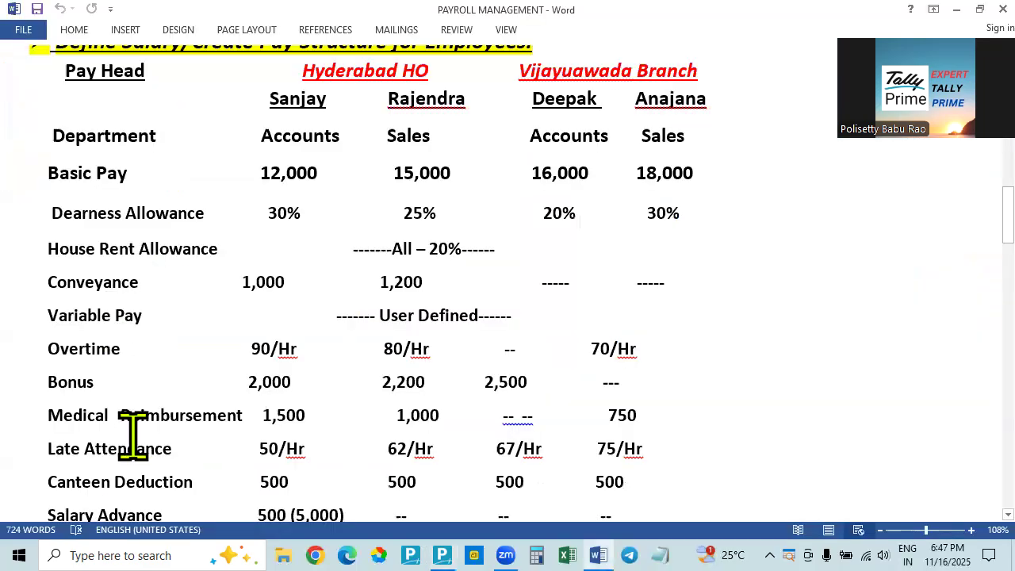
pyautogui.scroll(-2, 147, 452)
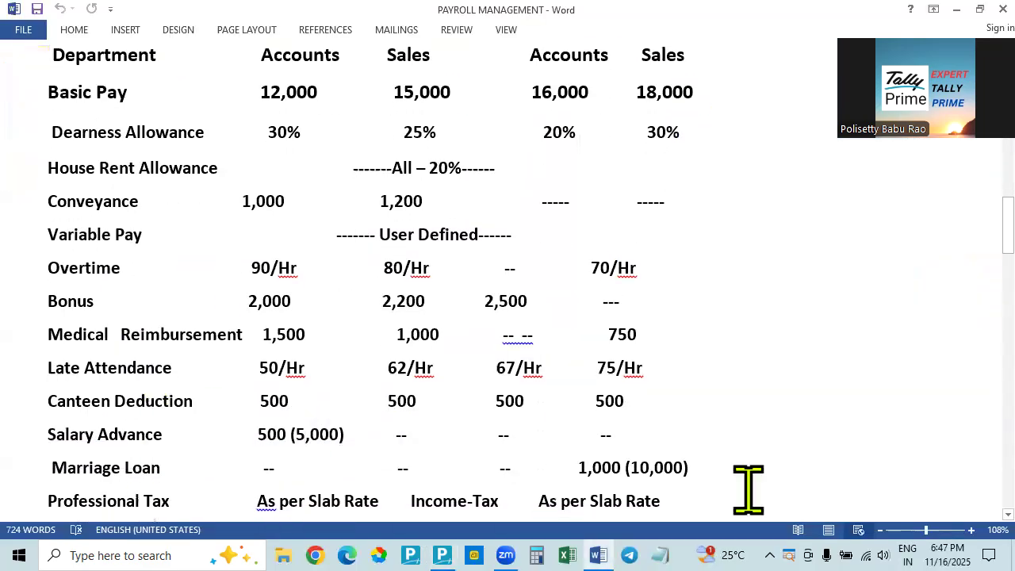
pyautogui.hotkey('alt', 'Tab')
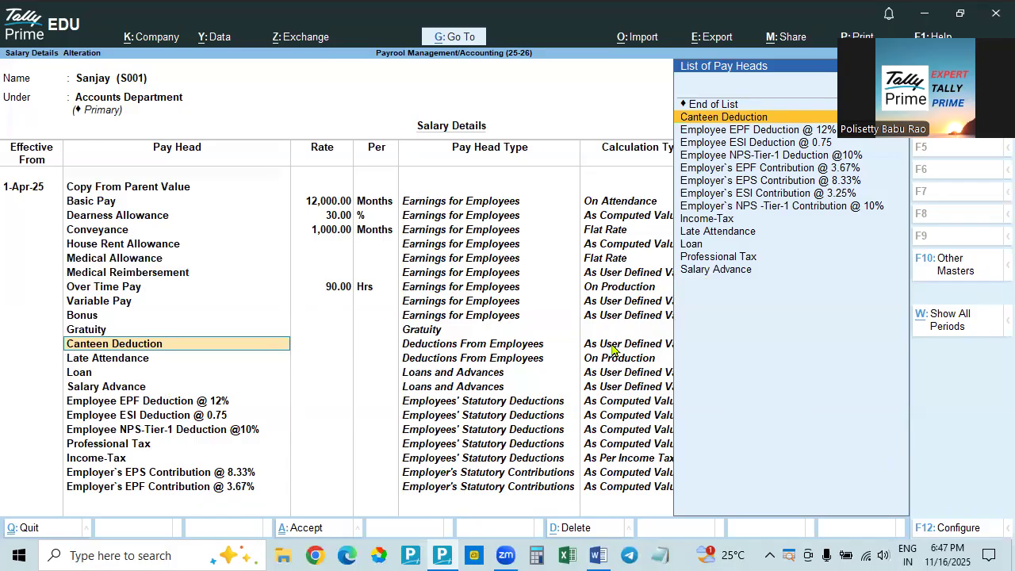
pyautogui.press('Return')
# Look up the Accounts employee's late attendance rate in the Word document and set Late Attendance to 50 per Hrs in Tally Prime
pyautogui.hotkey('alt', 'Tab')
pyautogui.hotkey('alt', 'Tab')
pyautogui.hotkey('alt', 'Tab')
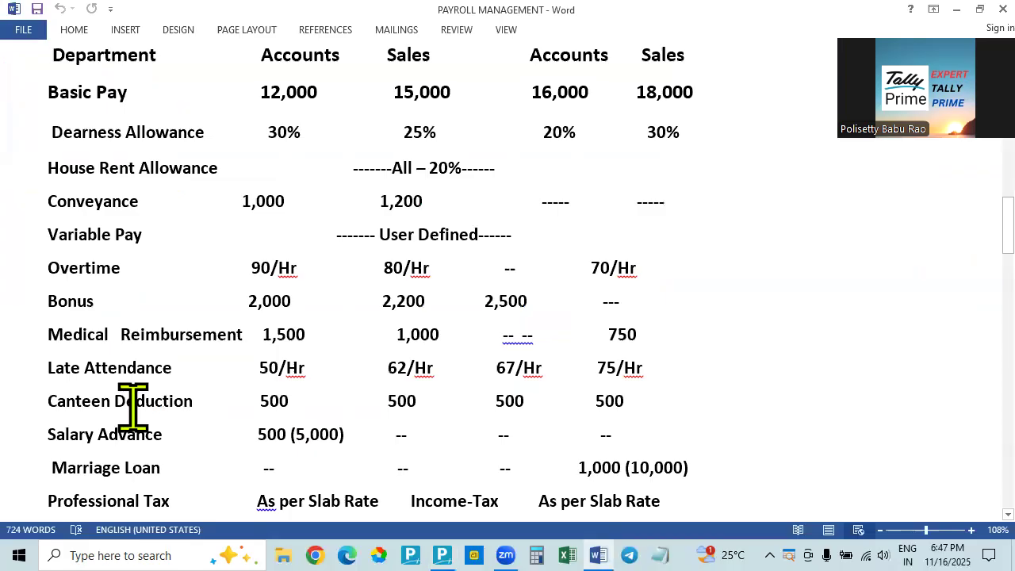
pyautogui.hotkey('alt', 'Tab')
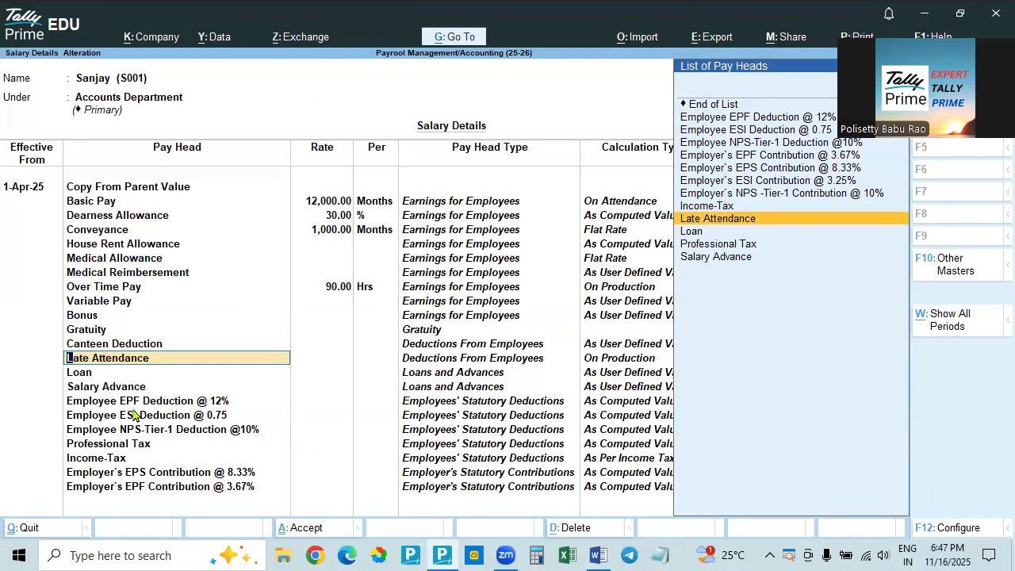
pyautogui.hotkey('alt', 'Tab')
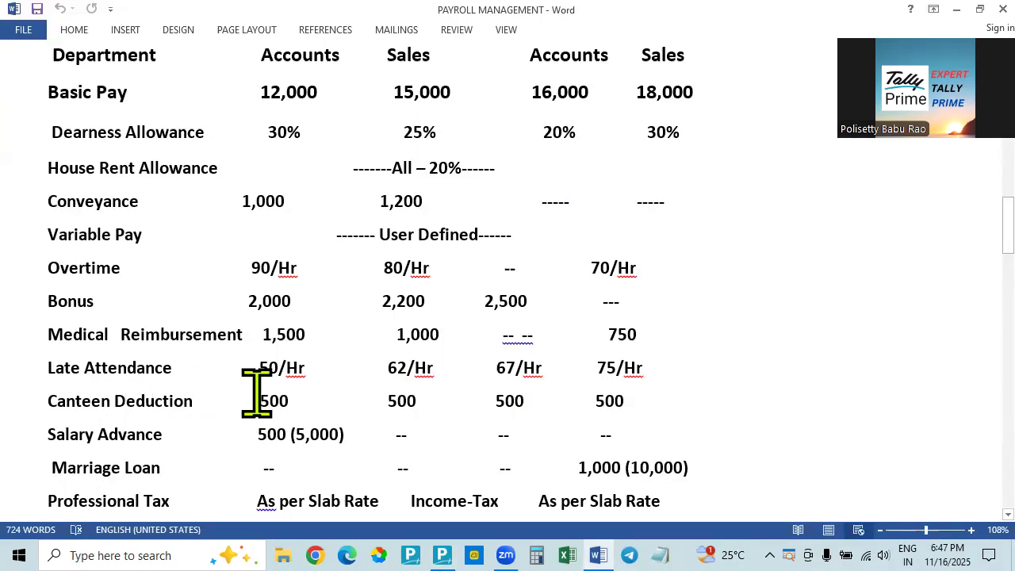
pyautogui.hotkey('alt', 'Tab')
pyautogui.press('Return')
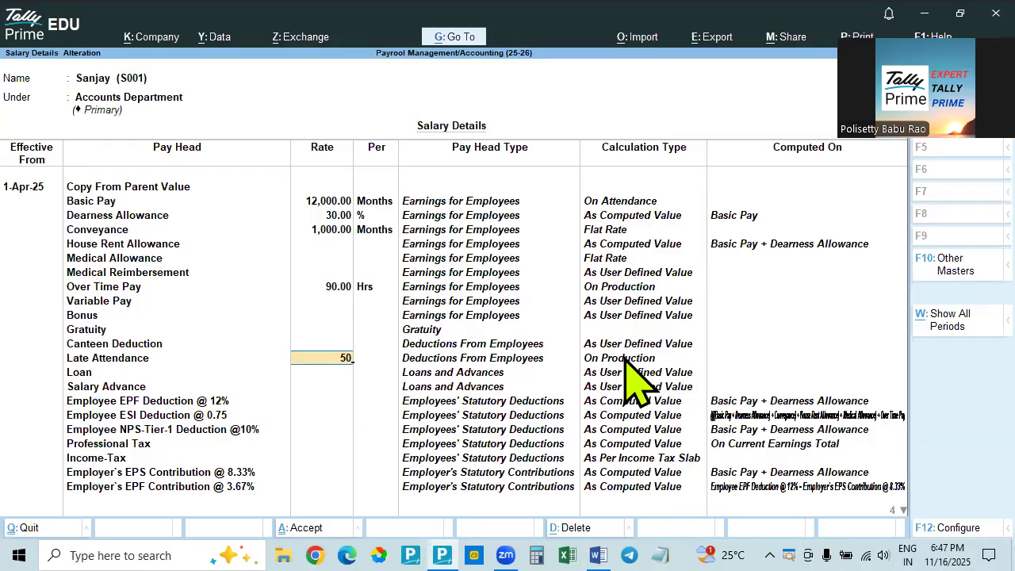
pyautogui.press('Return')
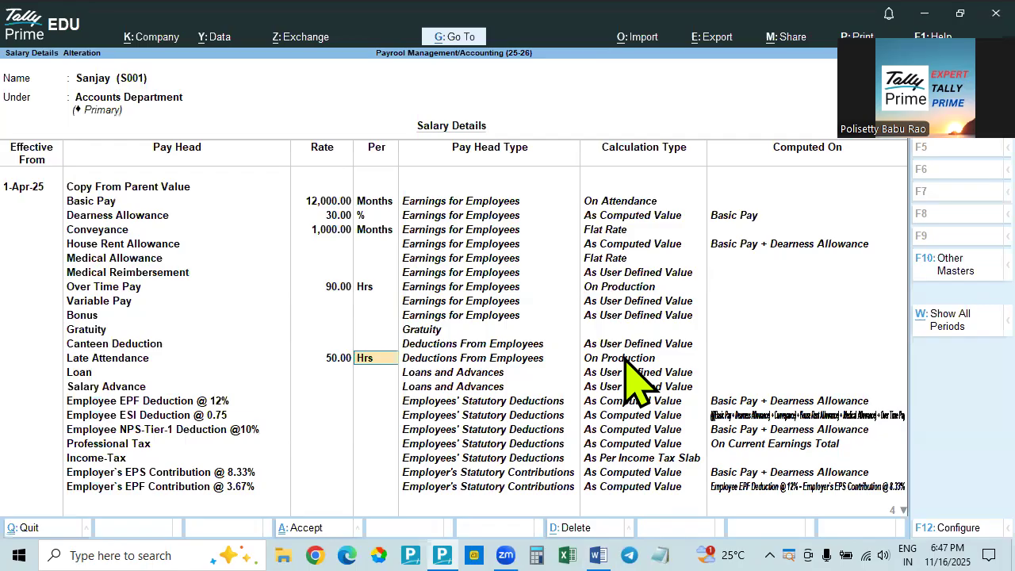
pyautogui.press('Return')
pyautogui.press('Return')
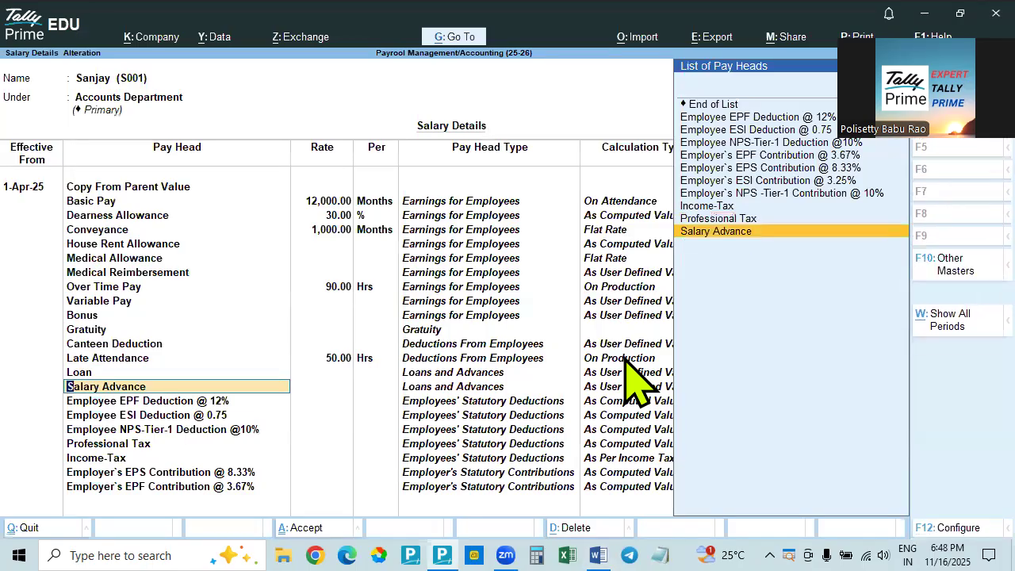
# Check which employee has a Marriage Loan in the Word document and leave the Loan pay head's rate blank in Tally Prime
pyautogui.press('Up')
pyautogui.hotkey('alt', 'Tab')
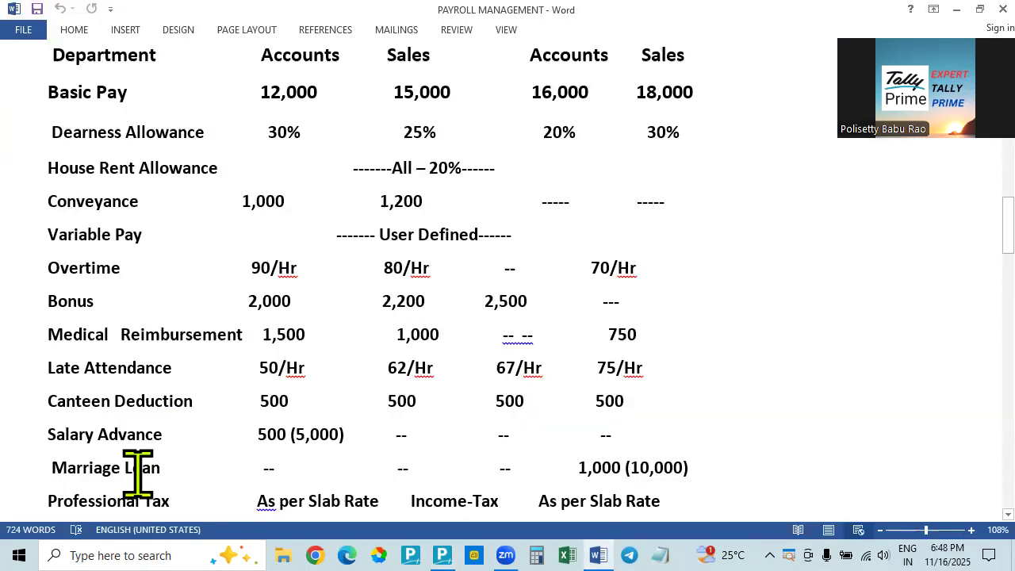
pyautogui.scroll(1, 685, 222)
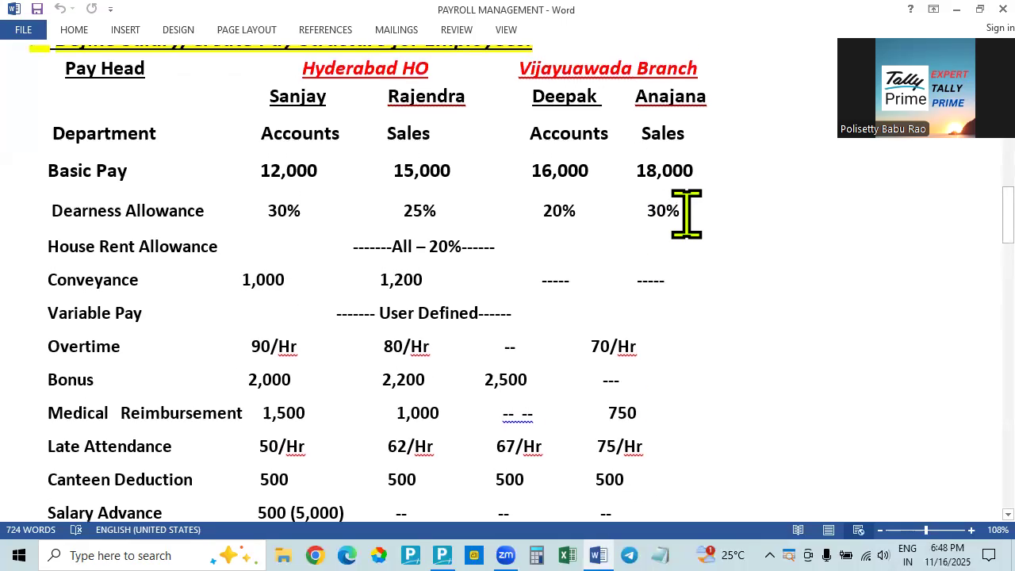
pyautogui.scroll(-1, 684, 465)
pyautogui.hotkey('alt', 'Tab')
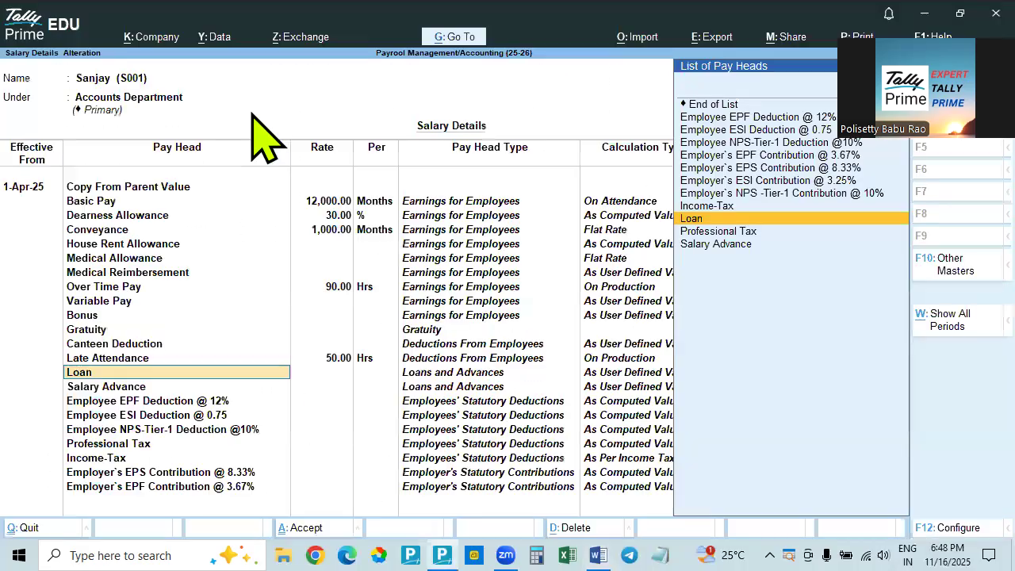
pyautogui.hotkey('alt', 'Tab')
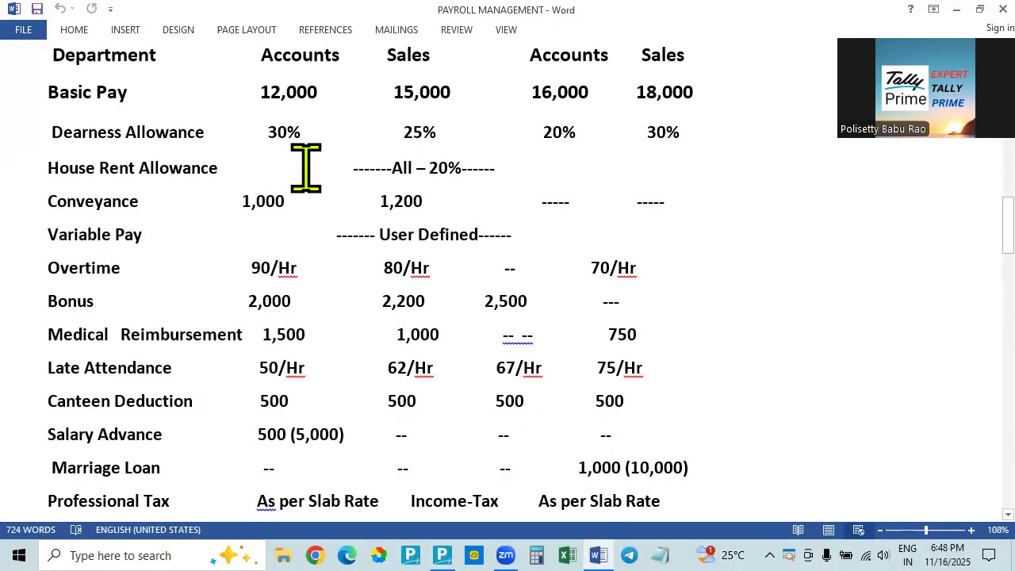
pyautogui.scroll(1, 306, 168)
pyautogui.scroll(-1, 302, 194)
pyautogui.scroll(1, 308, 208)
pyautogui.scroll(-1, 310, 216)
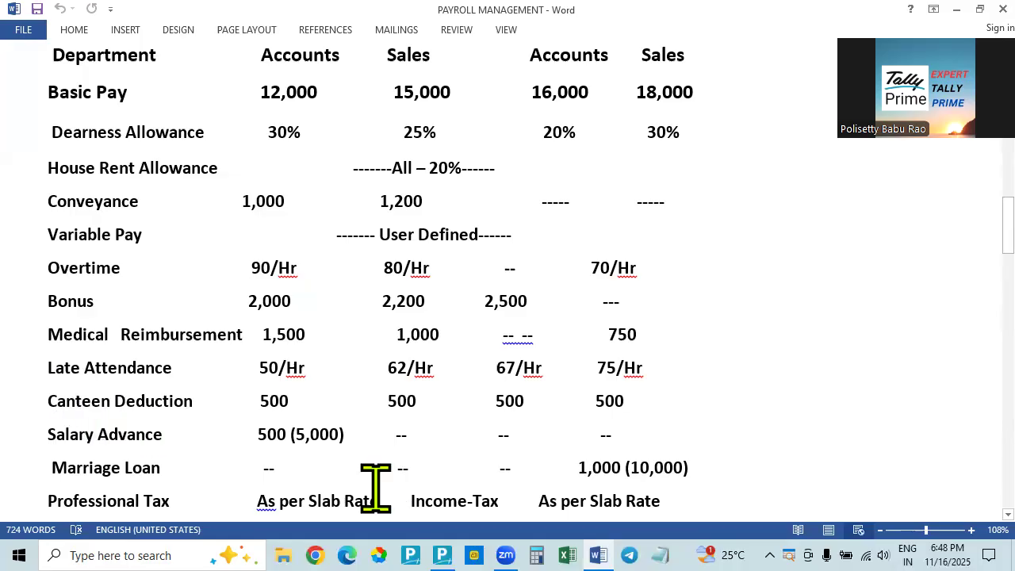
pyautogui.hotkey('alt', 'Tab')
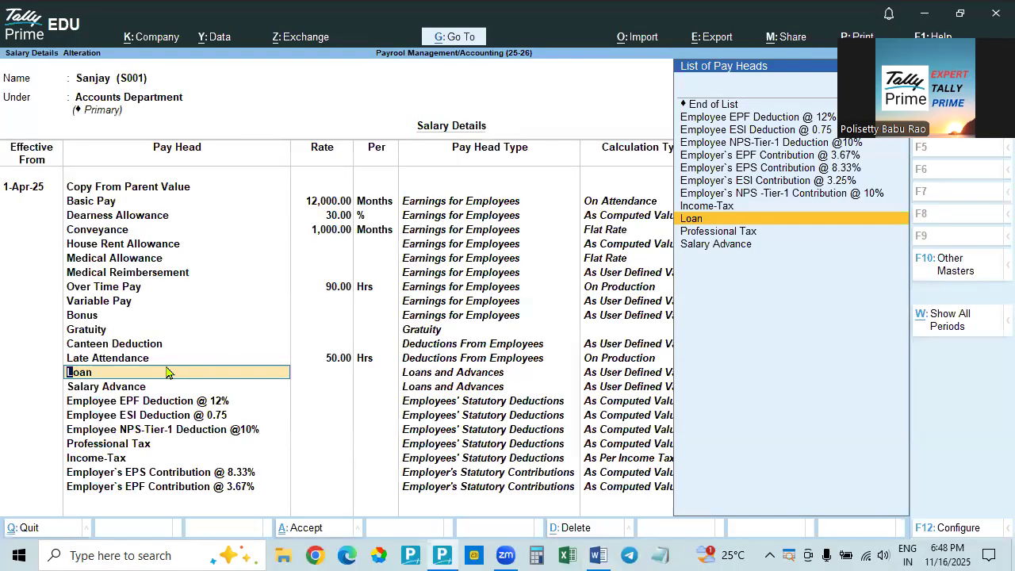
pyautogui.press('Down')
# Check the Salary Advance amounts in the Word document and accept that pay head in Tally Prime without entering a rate
pyautogui.hotkey('alt', 'Tab')
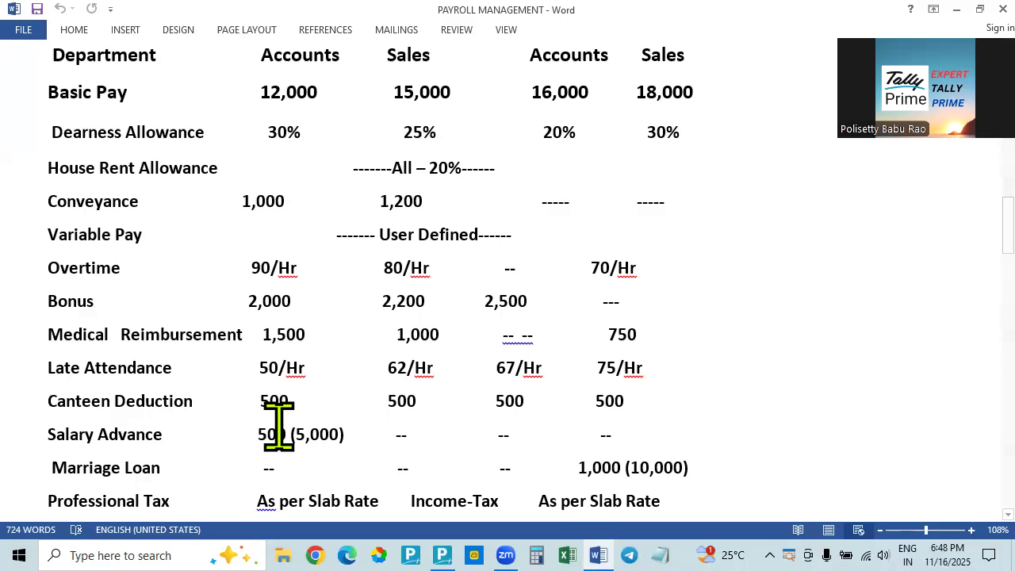
pyautogui.hotkey('alt', 'Tab')
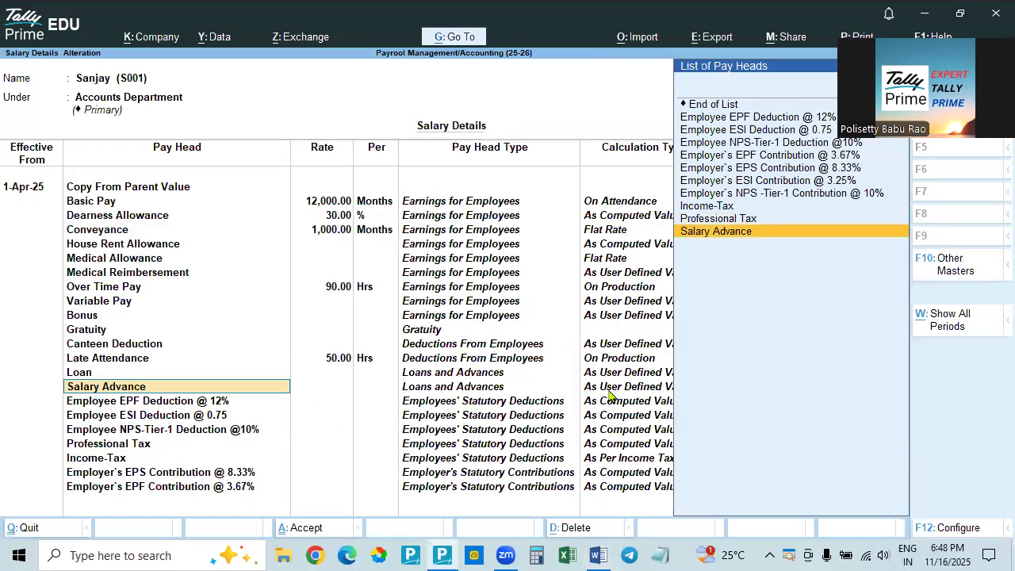
pyautogui.hotkey('alt', 'Tab')
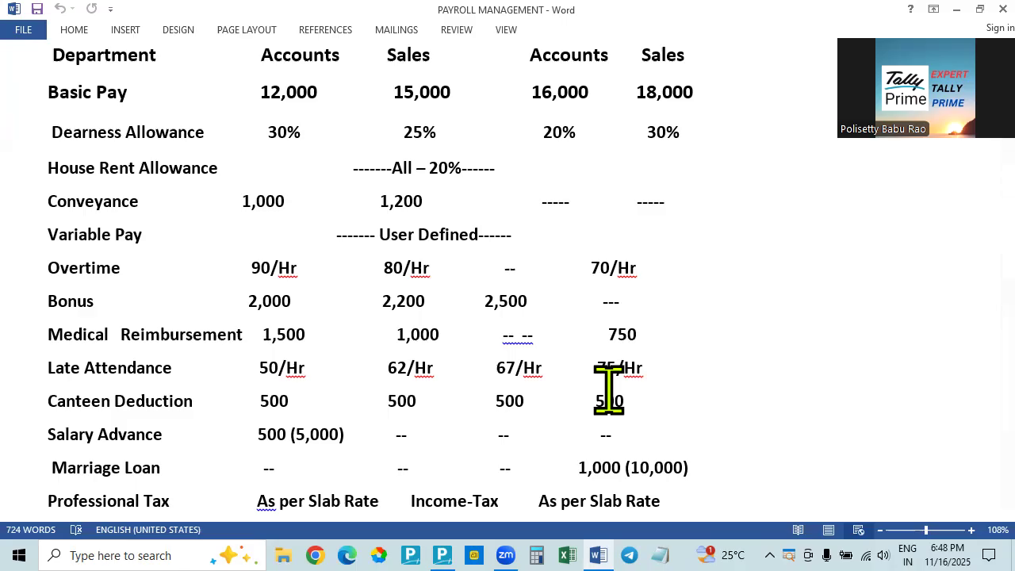
pyautogui.hotkey('alt', 'Tab')
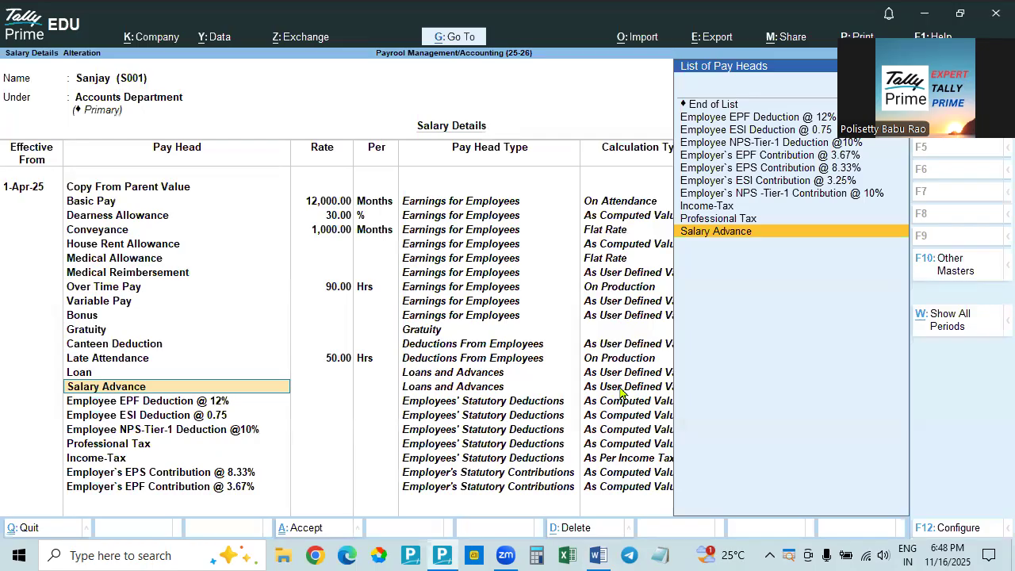
pyautogui.press('Return')
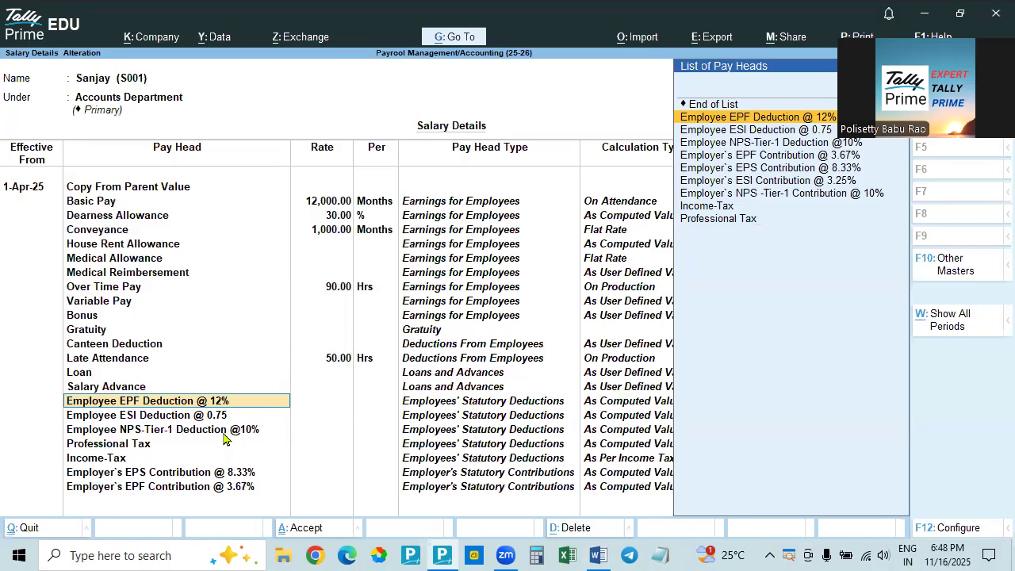
# Accept the remaining statutory deduction, tax and employer contribution pay heads for the Accounts employee without entering rates
pyautogui.press('Return')
pyautogui.press('Return')
pyautogui.press('Return')
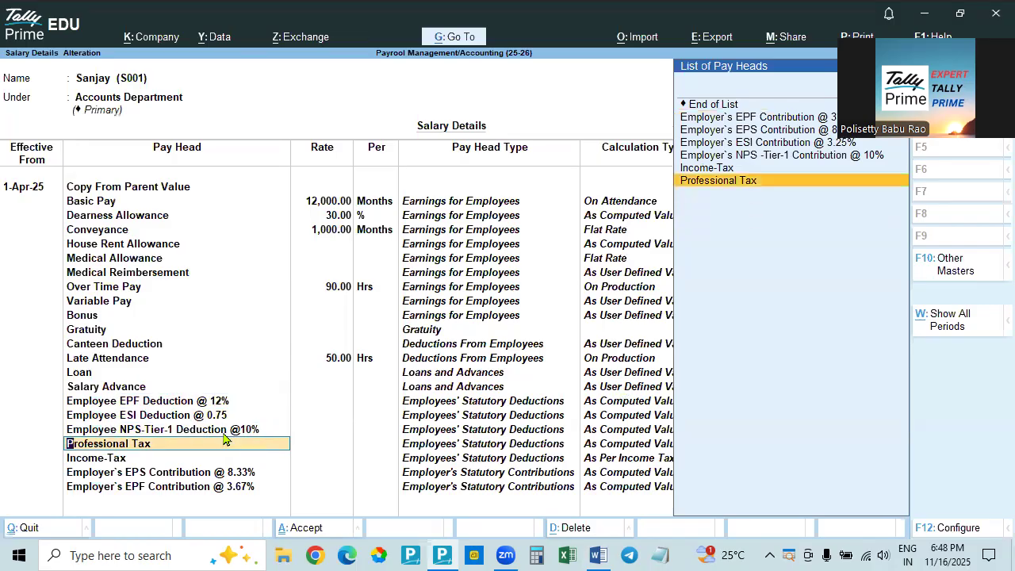
pyautogui.press('Return')
pyautogui.press('Return')
pyautogui.press('Return')
pyautogui.press('Return')
pyautogui.press('Return')
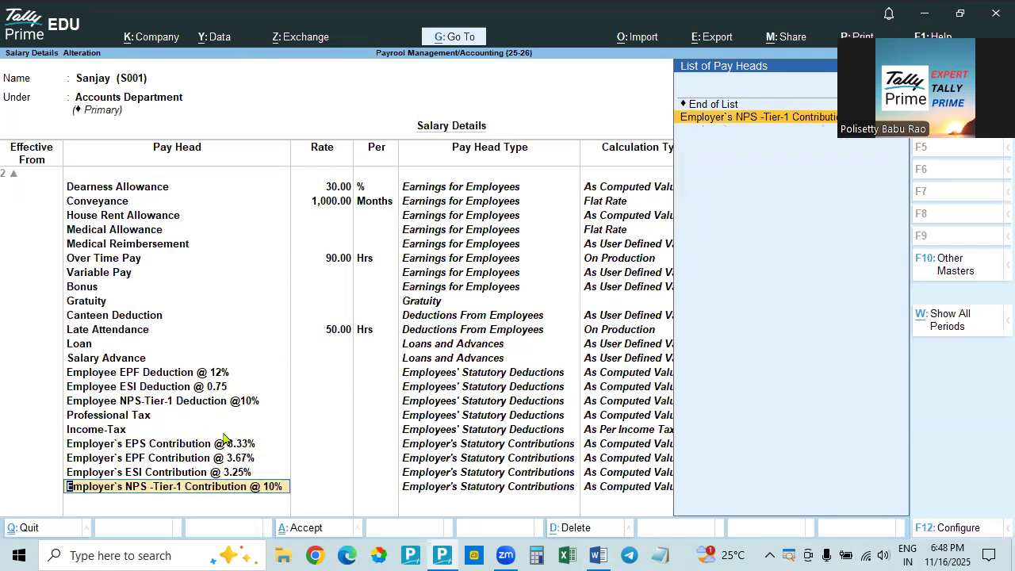
pyautogui.press('Return')
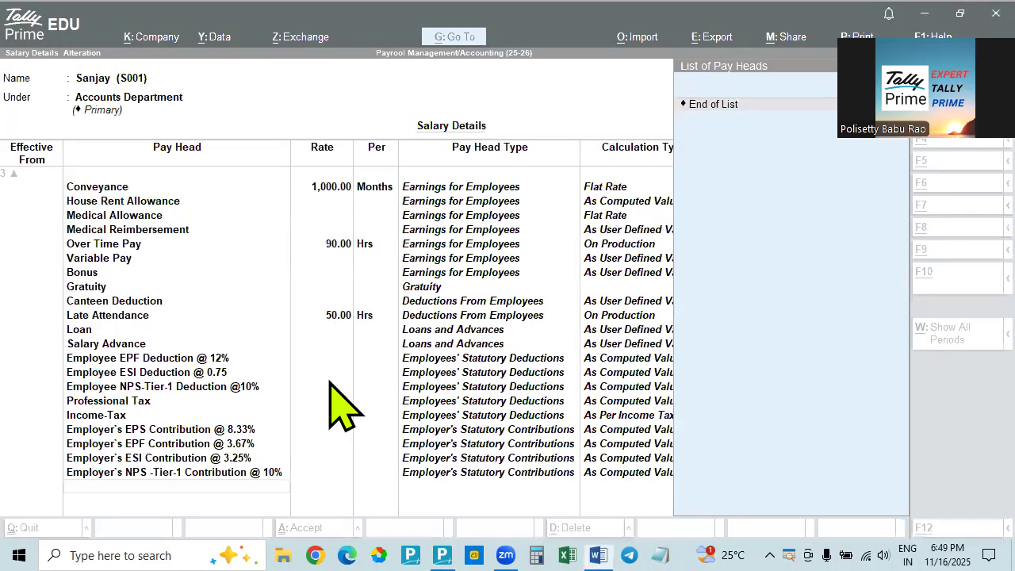
# Compare the Accounts employee's pay heads and rates in Tally Prime with the pay structure table in the Word document
pyautogui.click(341, 408)
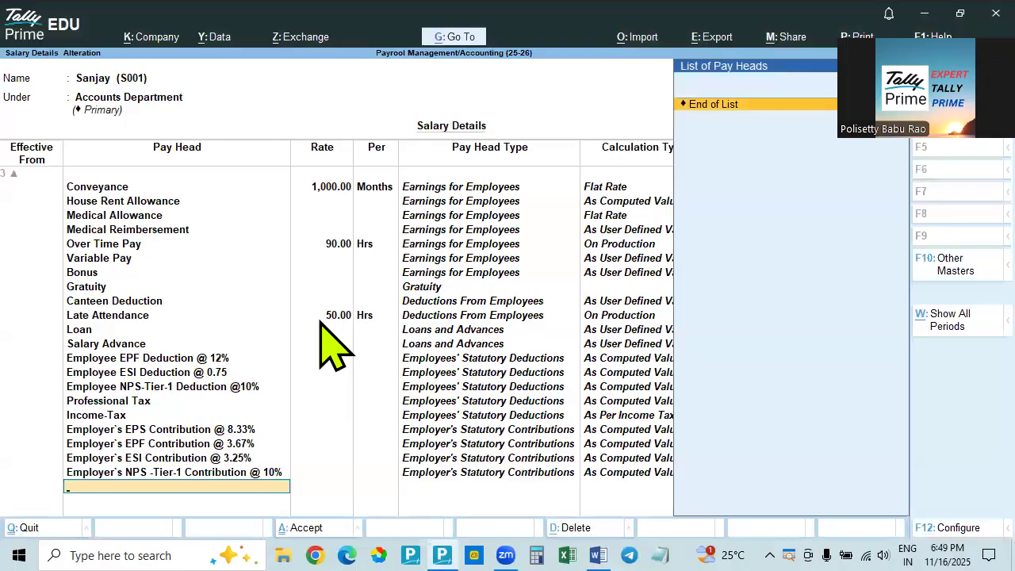
pyautogui.hotkey('alt', 'Tab')
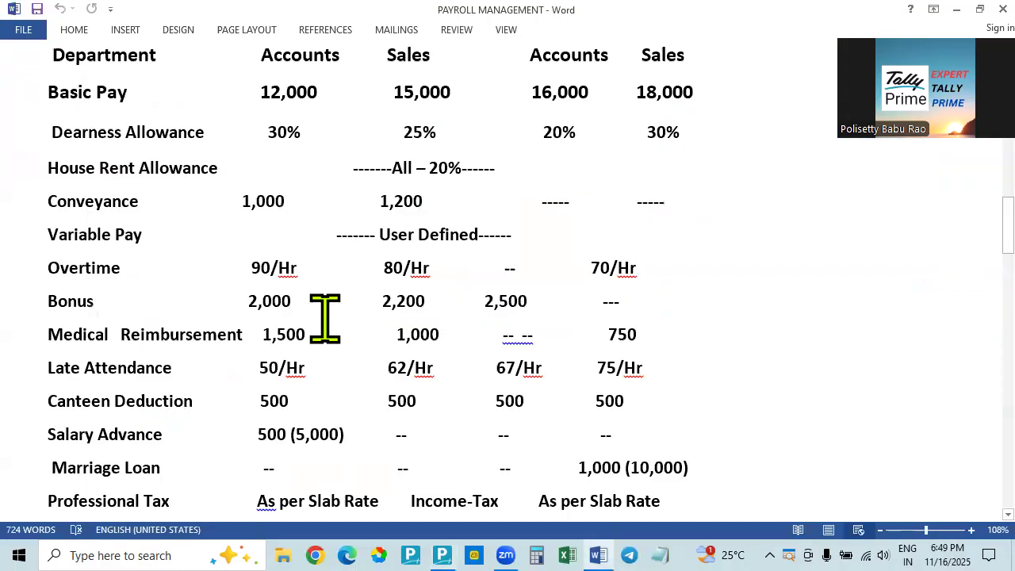
pyautogui.hotkey('alt', 'Tab')
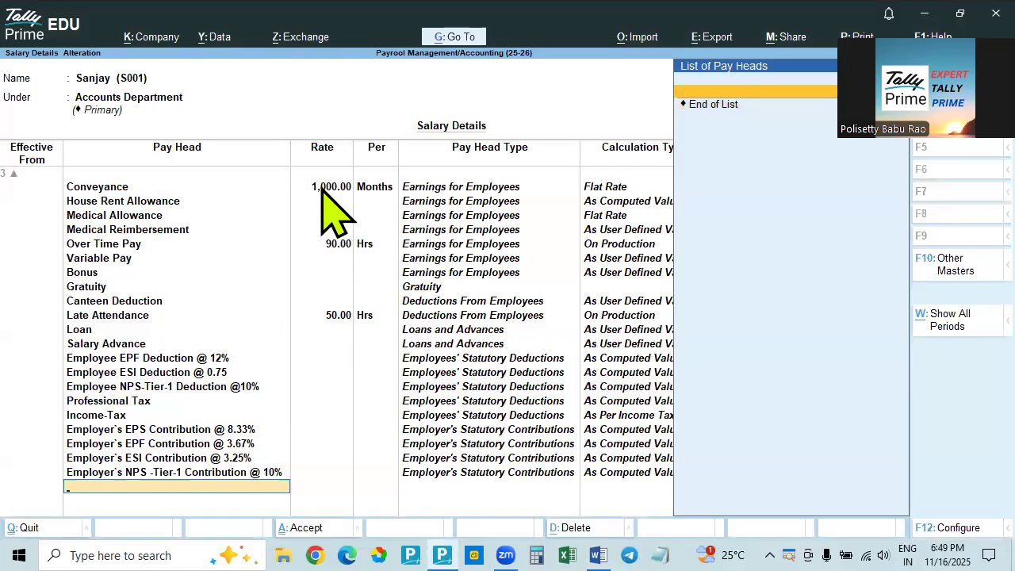
pyautogui.click(322, 190)
pyautogui.press('Up')
pyautogui.press('Up')
pyautogui.press('Up')
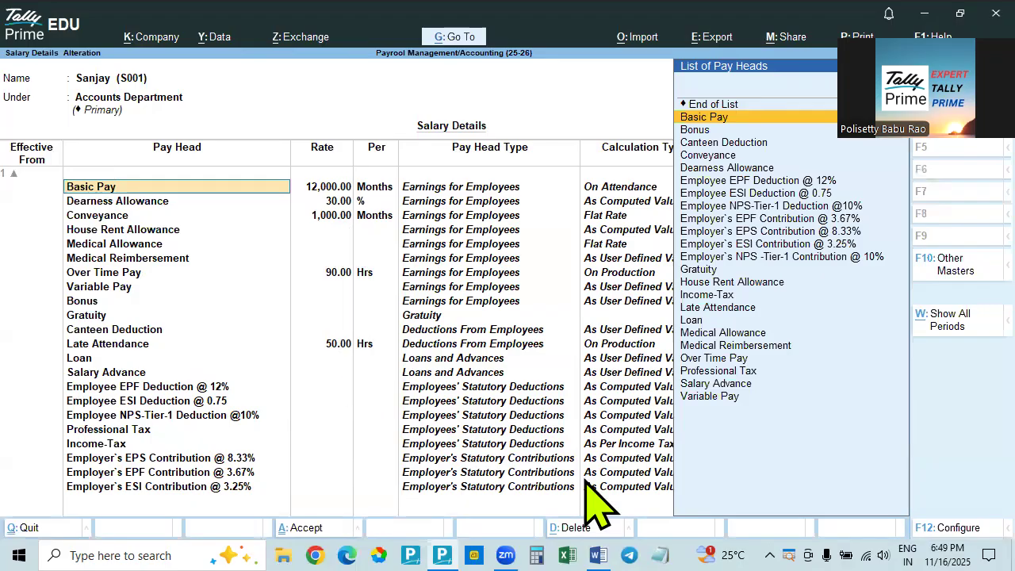
pyautogui.click(598, 555)
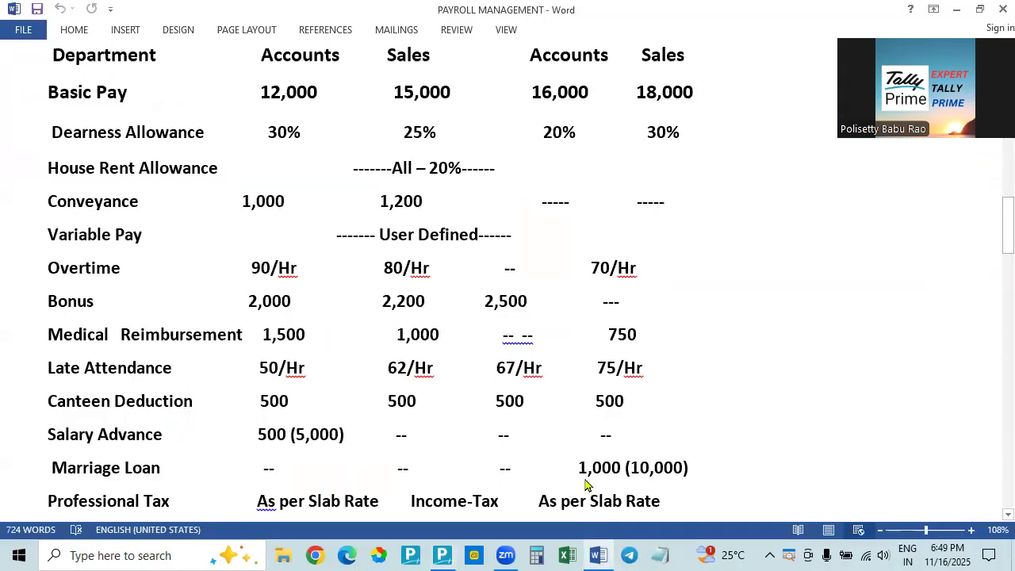
pyautogui.hotkey('alt', 'Tab')
# End the pay head list after Employer's NPS-Tier-1 Contribution and save the Accounts employee's salary details
pyautogui.click(208, 475)
pyautogui.press('Return')
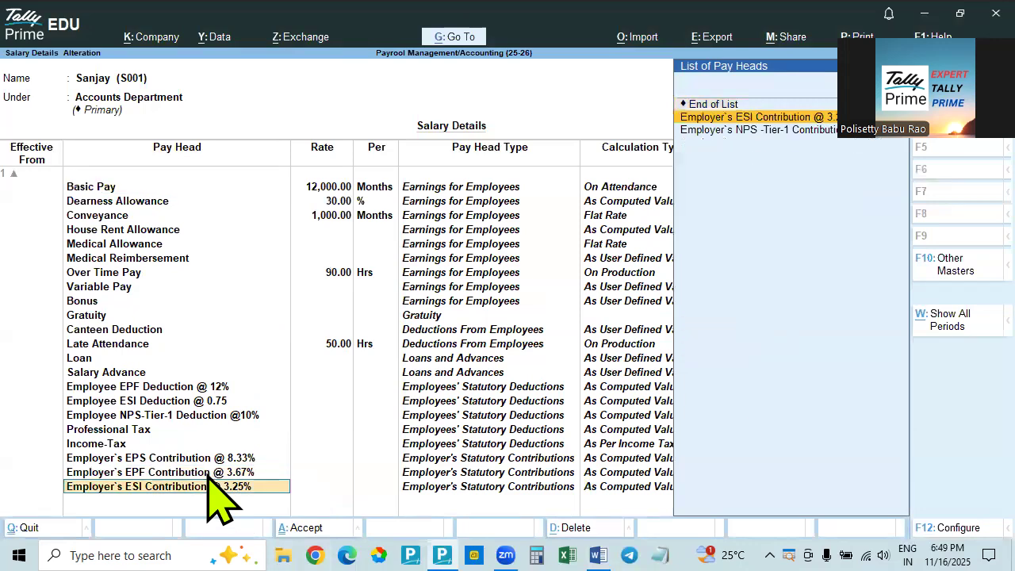
pyautogui.press('Return')
pyautogui.press('Return')
pyautogui.press('Return')
pyautogui.press('Return')
pyautogui.press('Return')
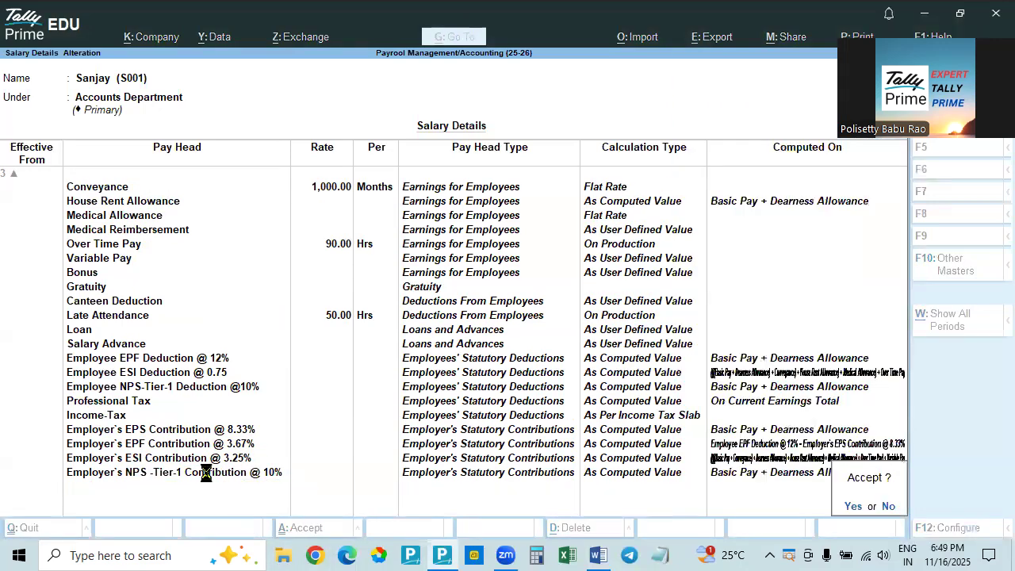
# Check the pay structure headings in the Word document and open the Hyderabad Sales Department employee's salary details in Tally Prime
pyautogui.hotkey('alt', 'Tab')
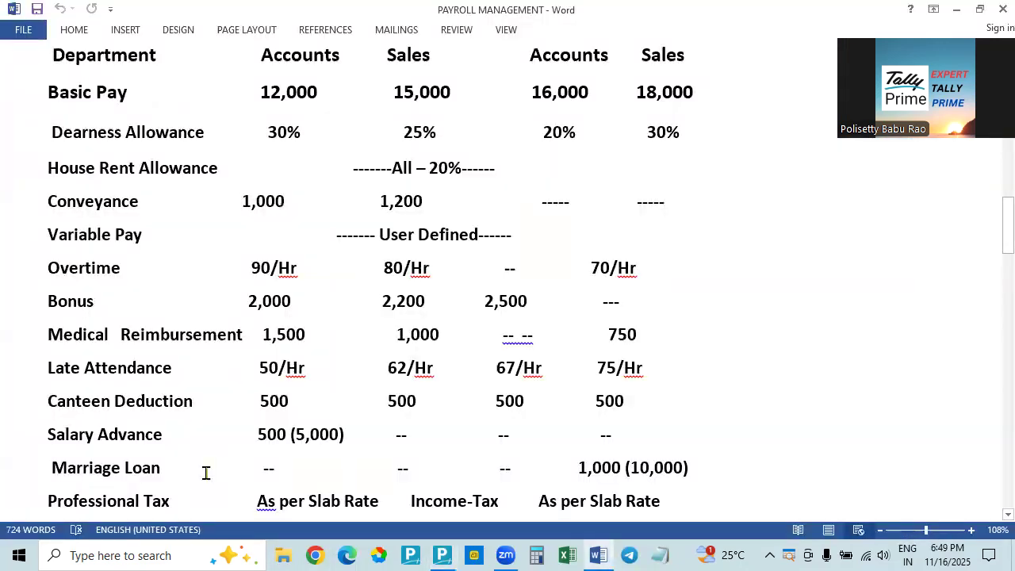
pyautogui.scroll(5, 205, 473)
pyautogui.scroll(-2, 205, 473)
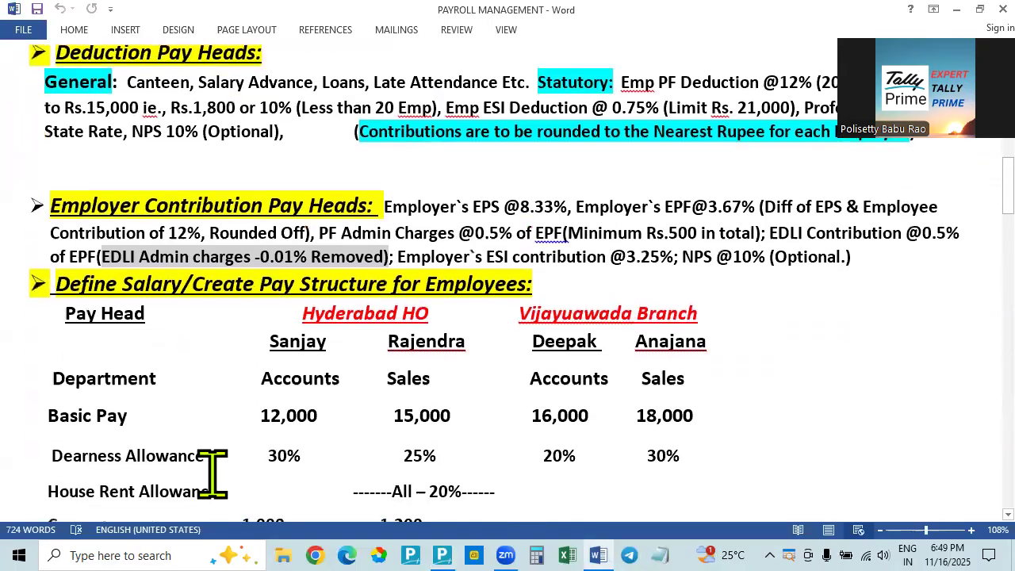
pyautogui.hotkey('alt', 'Tab')
pyautogui.press('Up')
pyautogui.press('Up')
pyautogui.press('Up')
pyautogui.press('Up')
pyautogui.press('Down')
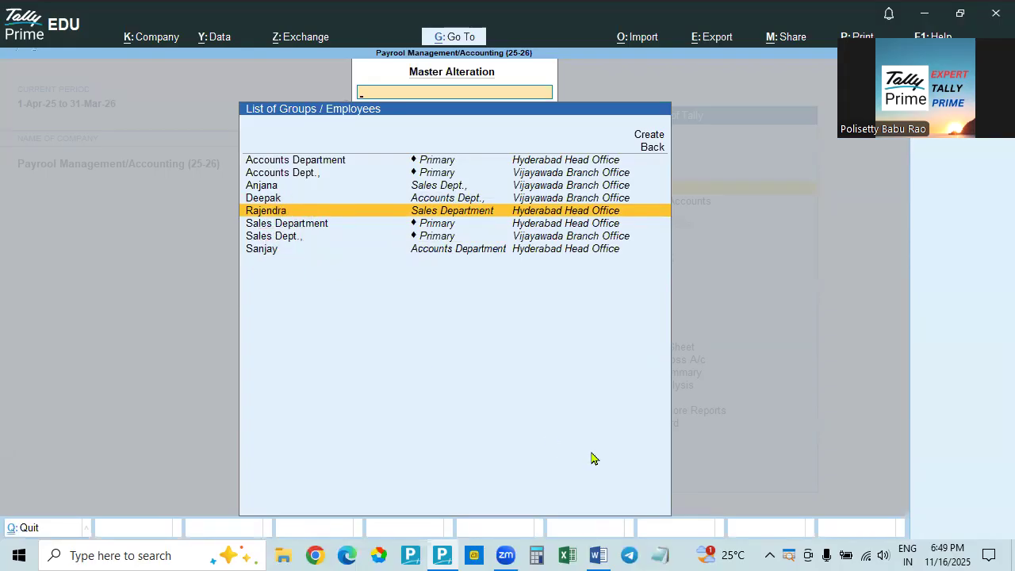
pyautogui.press('Return')
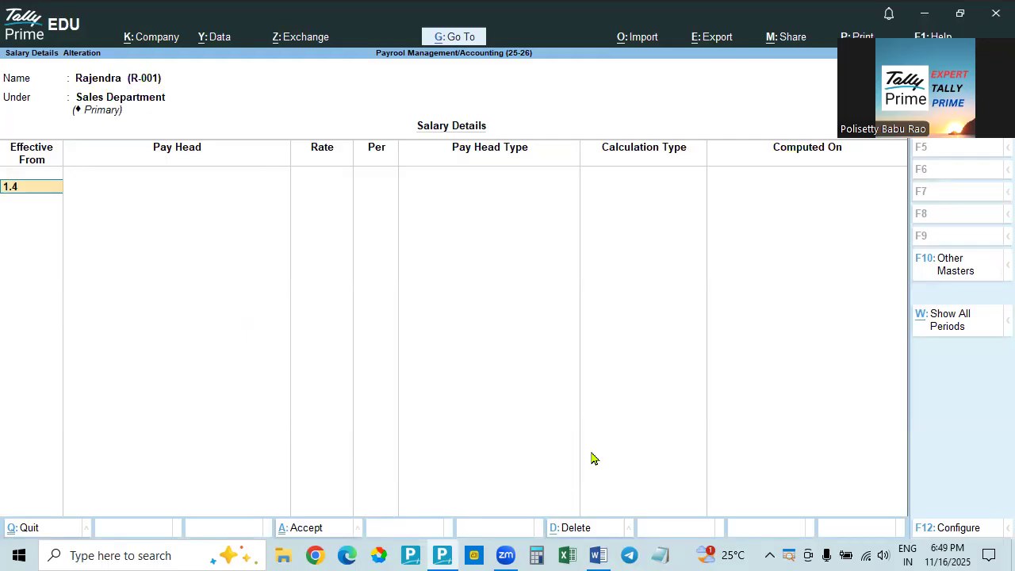
# Set the effective date to 1-Apr-25 and copy the pay heads from the Accounts Department employee group
pyautogui.press('Return')
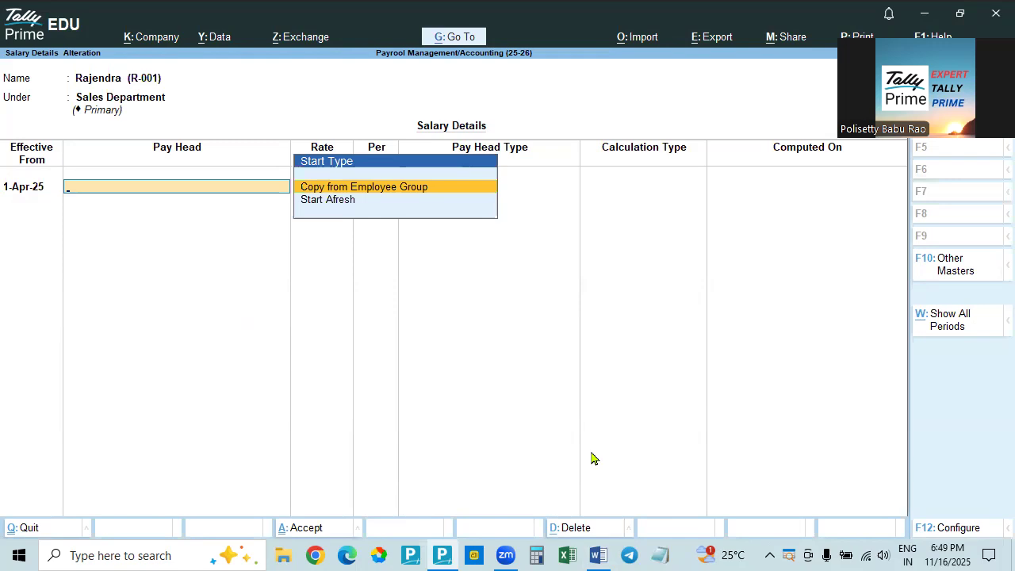
pyautogui.press('Return')
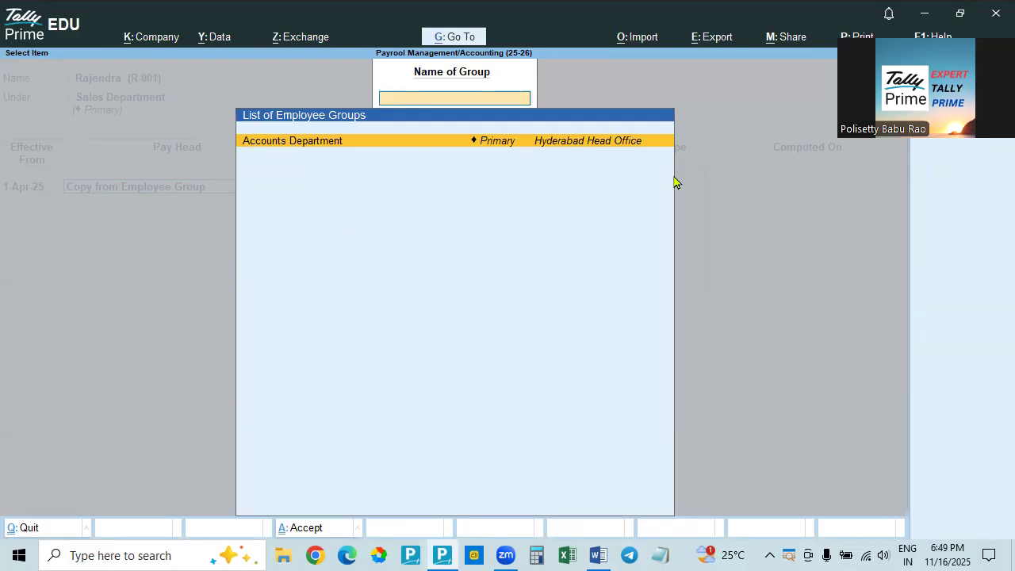
pyautogui.press('Return')
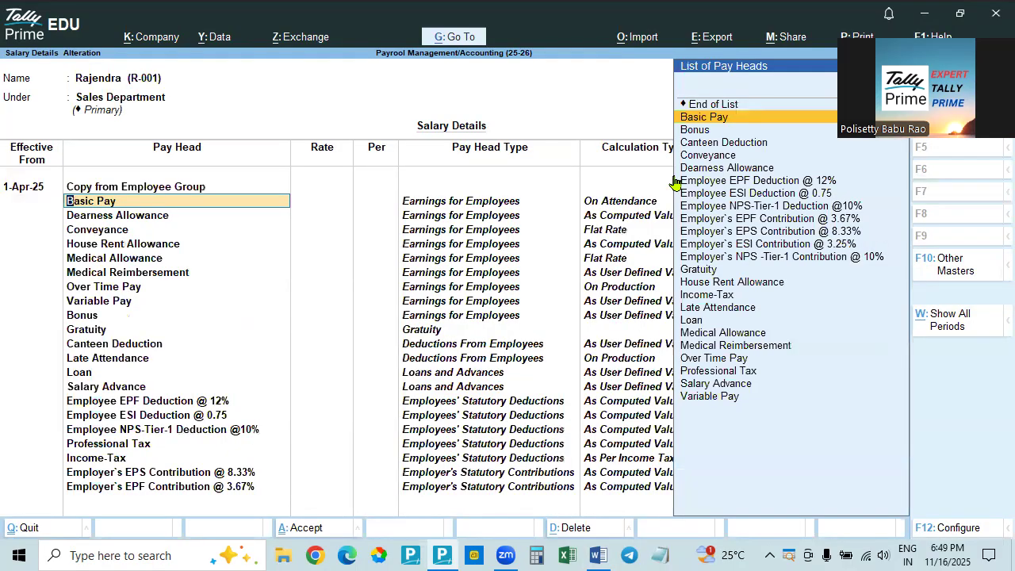
# Look up the Hyderabad Sales employee's basic pay in the Word document and set Basic Pay to 15,000 per month in Tally Prime
pyautogui.hotkey('alt', 'Tab')
pyautogui.scroll(-2, 590, 314)
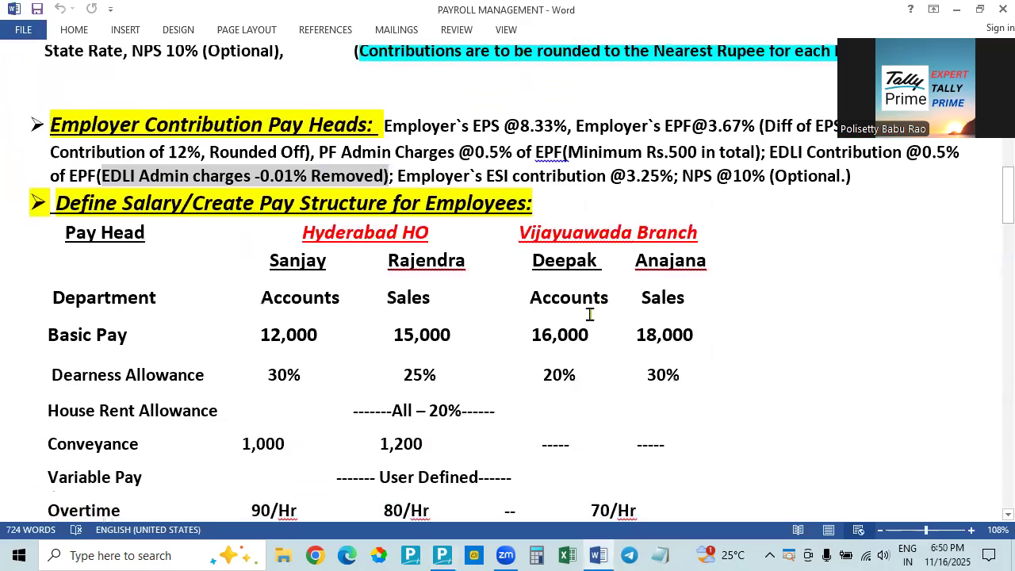
pyautogui.hotkey('alt', 'Tab')
pyautogui.press('Return')
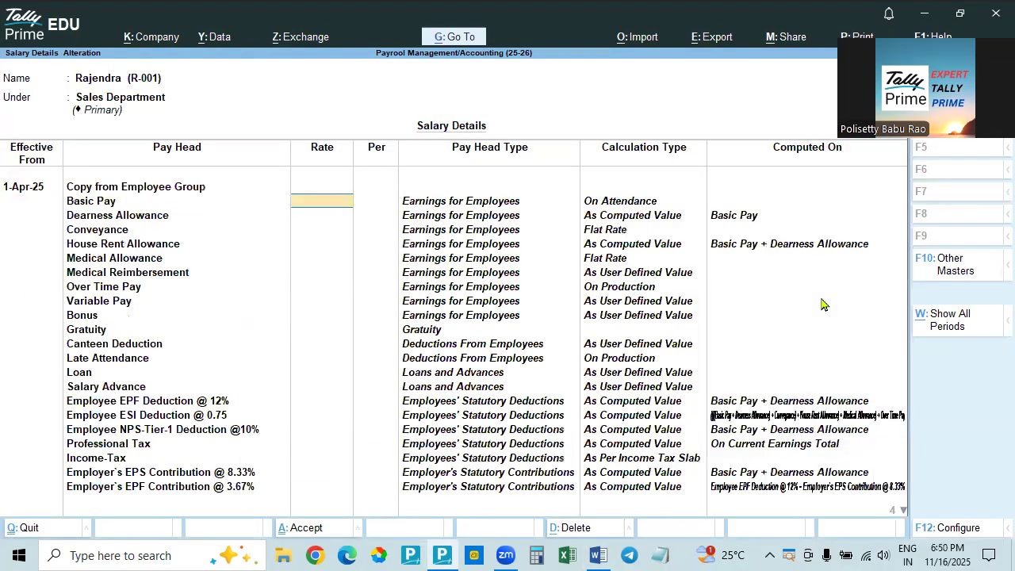
pyautogui.write('15,000')
pyautogui.press('Return')
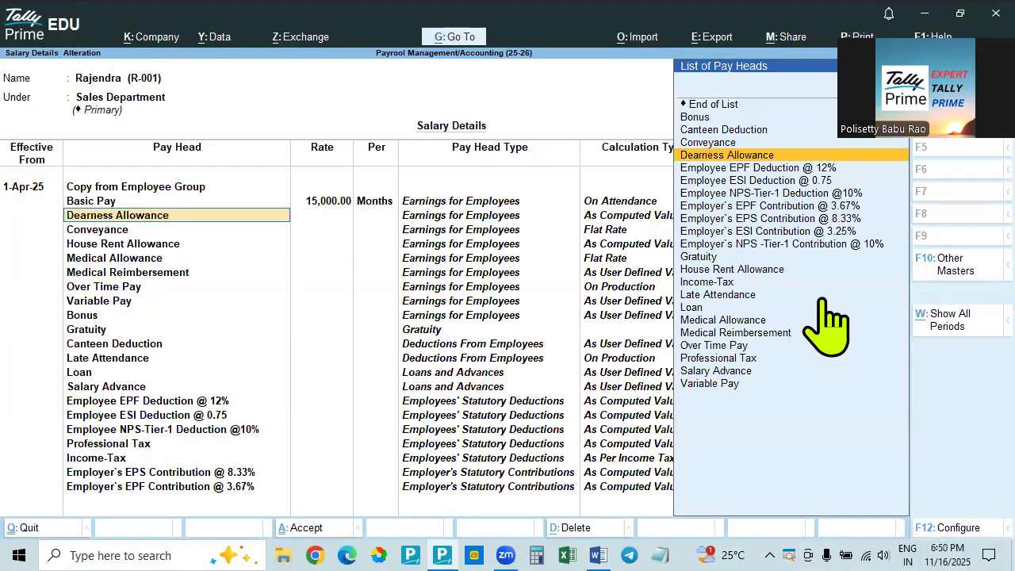
# Set Allow to Override Slab Percentage to Yes in the salary details configuration and save it
pyautogui.press('F12')
pyautogui.write('y')
pyautogui.press('Return')
pyautogui.hotkey('ctrl', 'a')
# Check the Sales employee's Dearness Allowance in the Word document and set its rate to 25% in Tally Prime
pyautogui.press('Return')
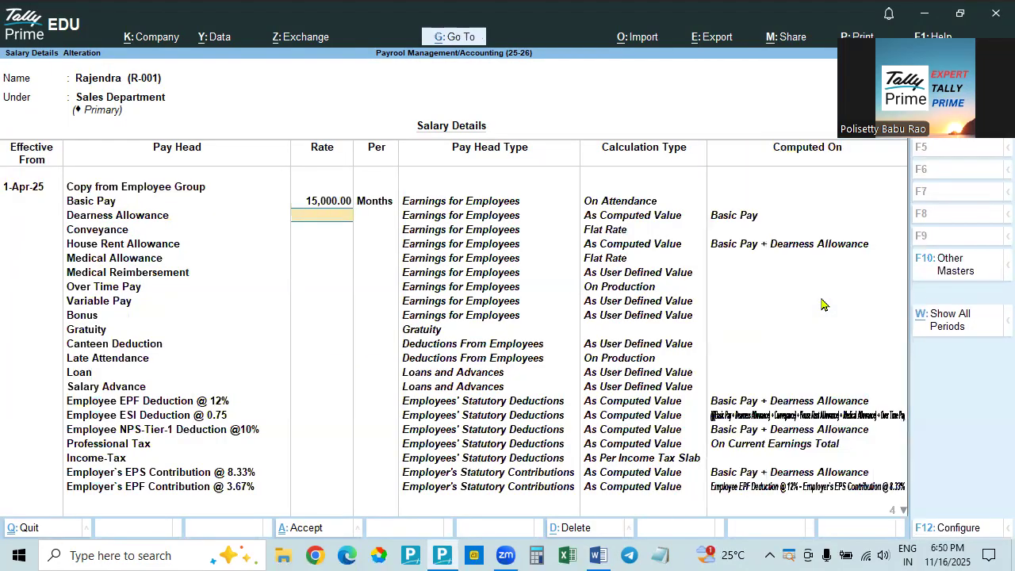
pyautogui.hotkey('alt', 'Tab')
pyautogui.hotkey('alt', 'Tab')
pyautogui.write('25')
pyautogui.press('Return')
# Set Allow to Override Slab Percentage back to No in the salary details configuration and save it
pyautogui.press('F12')
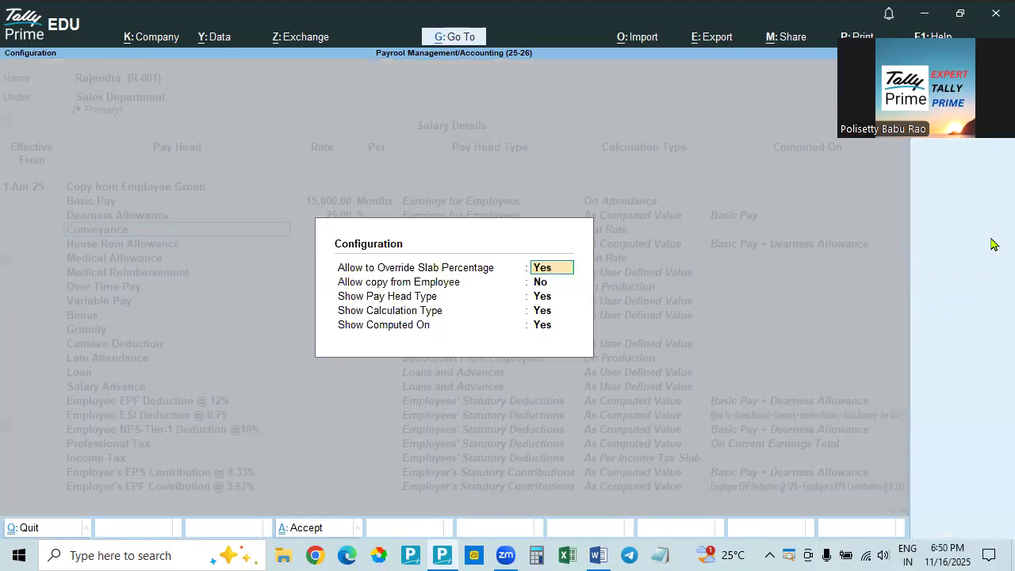
pyautogui.write('n')
pyautogui.press('Return')
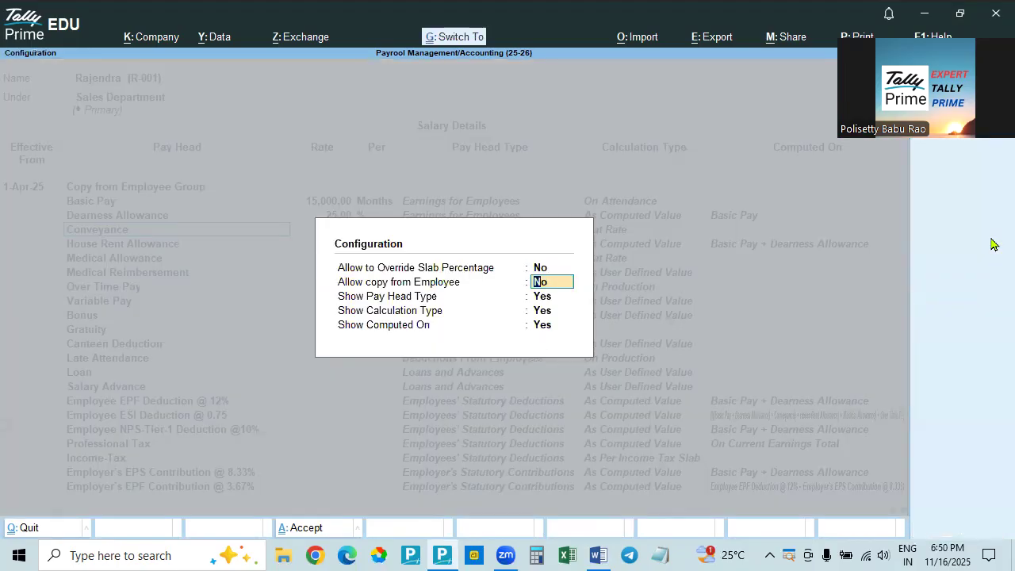
pyautogui.hotkey('ctrl', 'a')
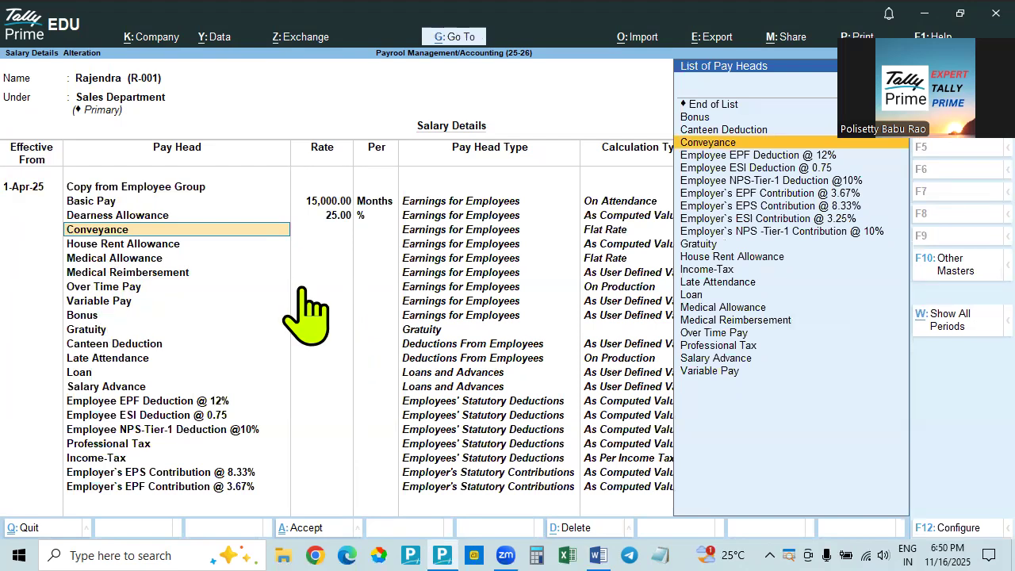
# Look up the Sales employee's conveyance amount in the Word document and set Conveyance to 1,200 per month in Tally Prime
pyautogui.press('Return')
pyautogui.hotkey('alt', 'Tab')
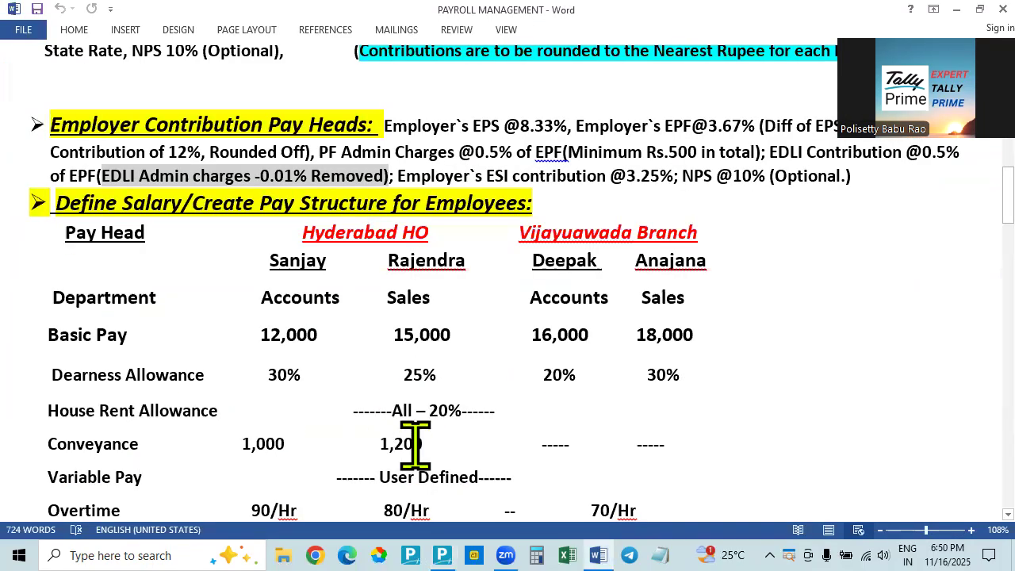
pyautogui.hotkey('alt', 'Tab')
pyautogui.write('1200')
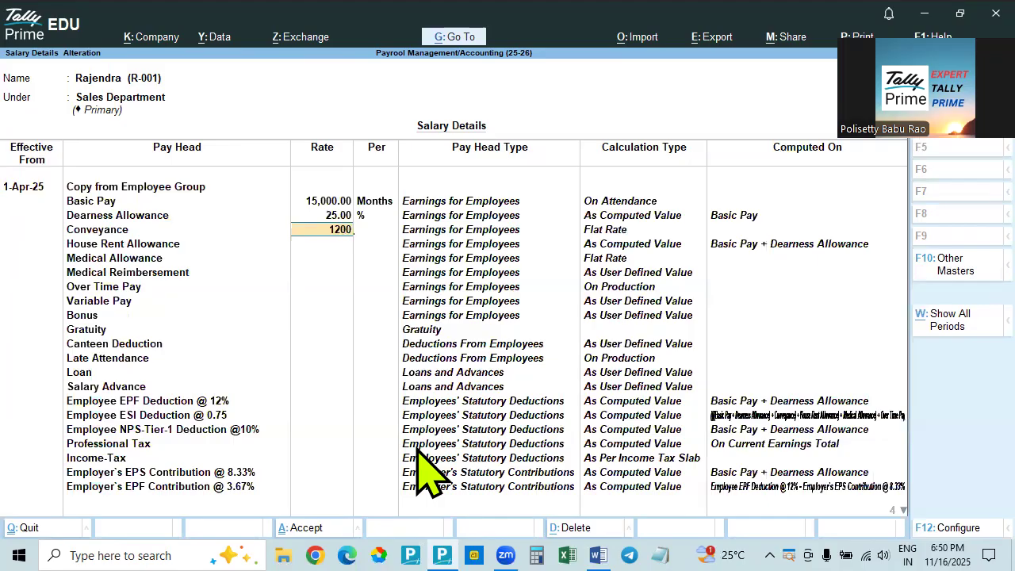
pyautogui.press('Return')
pyautogui.press('Return')
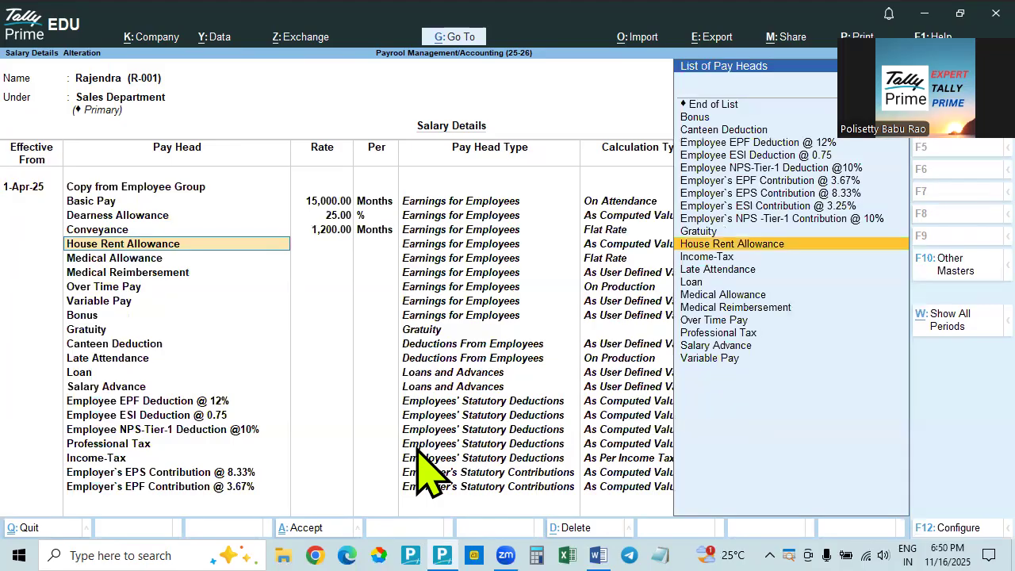
# Accept House Rent Allowance, check the Word document's pay structure, and accept Medical Allowance in Tally Prime without a rate
pyautogui.press('Return')
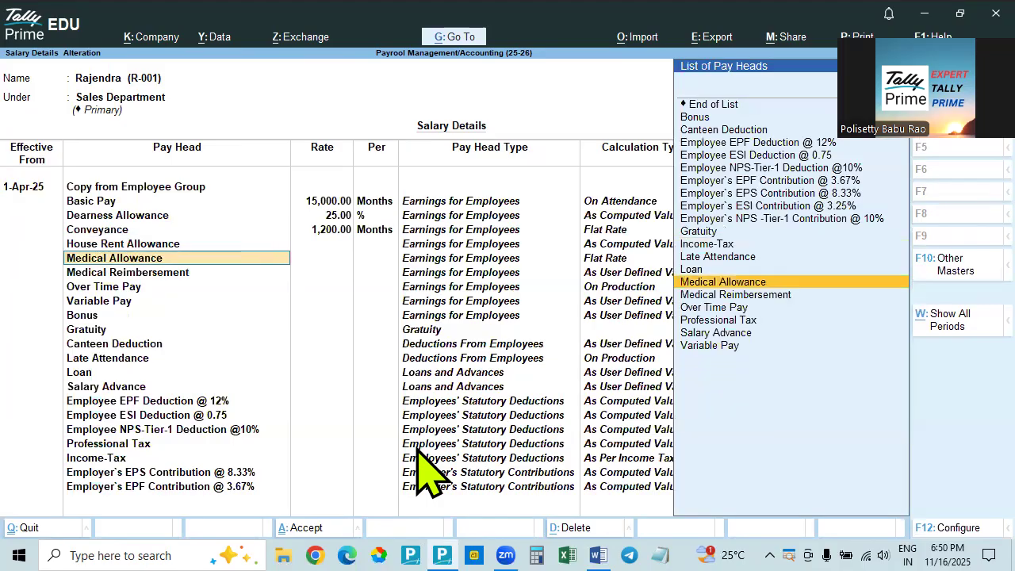
pyautogui.hotkey('alt', 'Tab')
pyautogui.hotkey('alt', 'Tab')
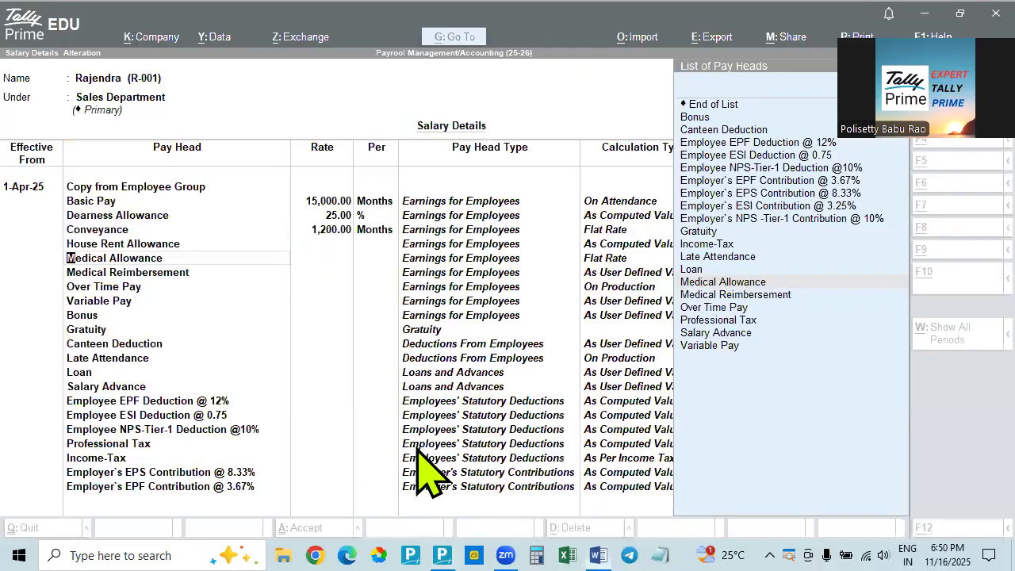
pyautogui.press('Return')
pyautogui.press('Return')
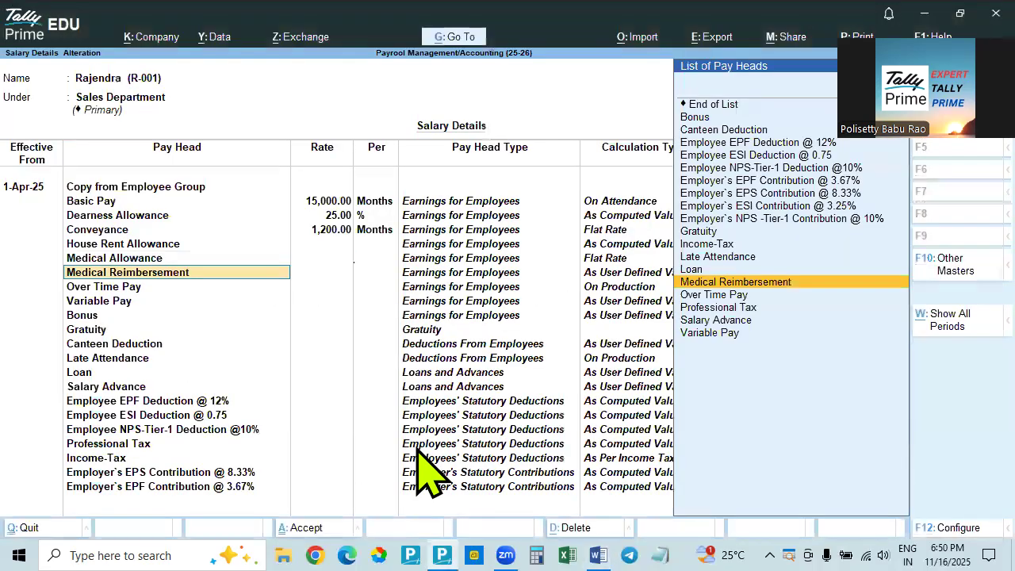
# Find Medical Reimbursement in the Word document, remove the extra spaces before the Sales employee's 1,000 amount, and return to Tally Prime
pyautogui.hotkey('alt', 'Tab')
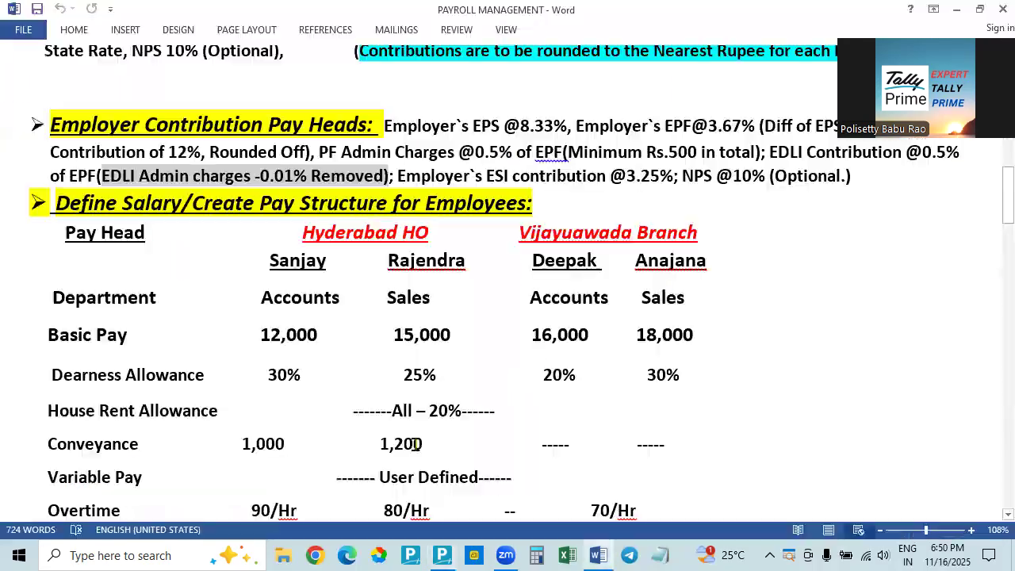
pyautogui.scroll(-2, 416, 444)
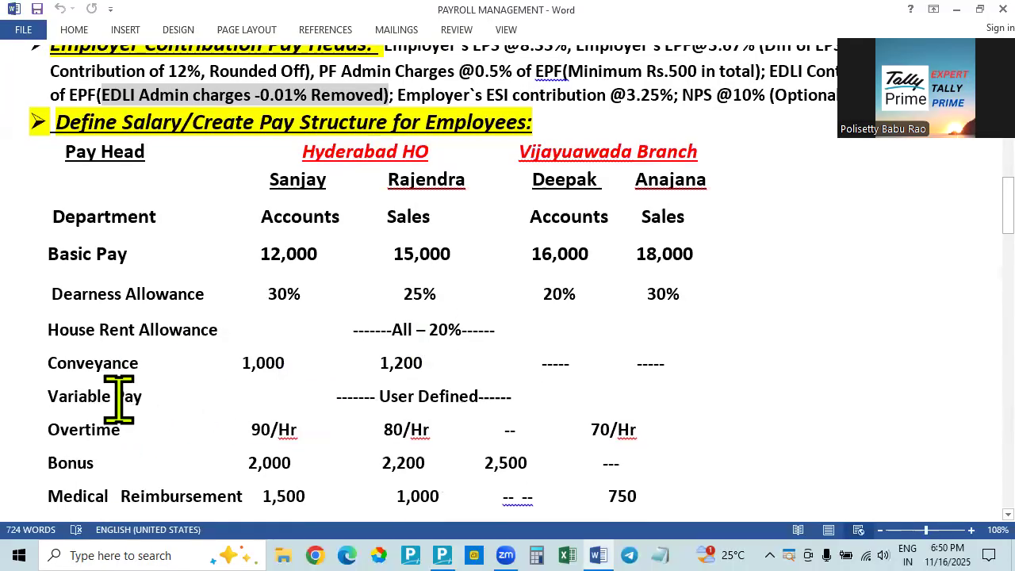
pyautogui.scroll(-2, 119, 400)
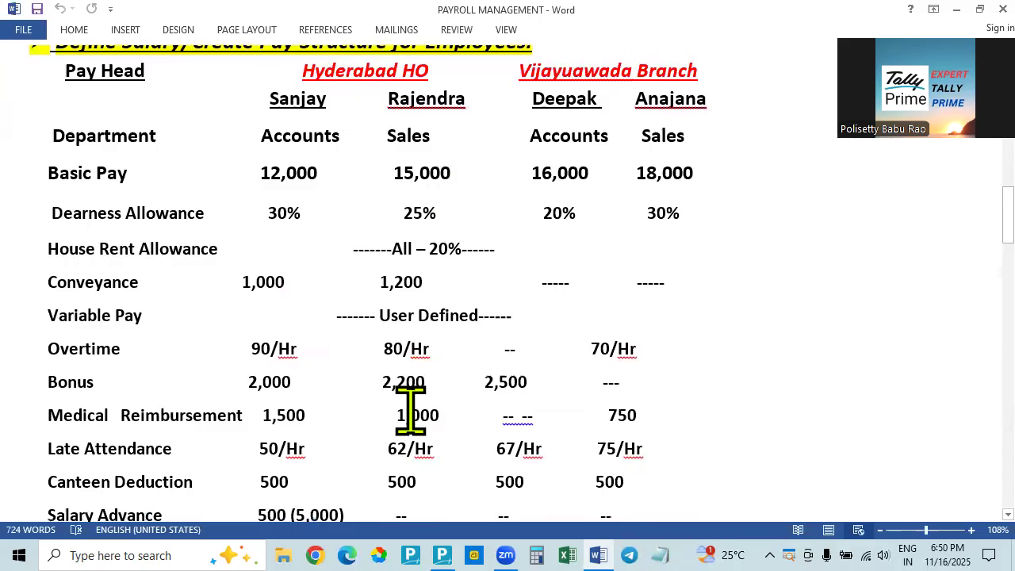
pyautogui.click(387, 415)
pyautogui.press('BackSpace')
pyautogui.press('BackSpace')
pyautogui.press('BackSpace')
pyautogui.press('BackSpace')
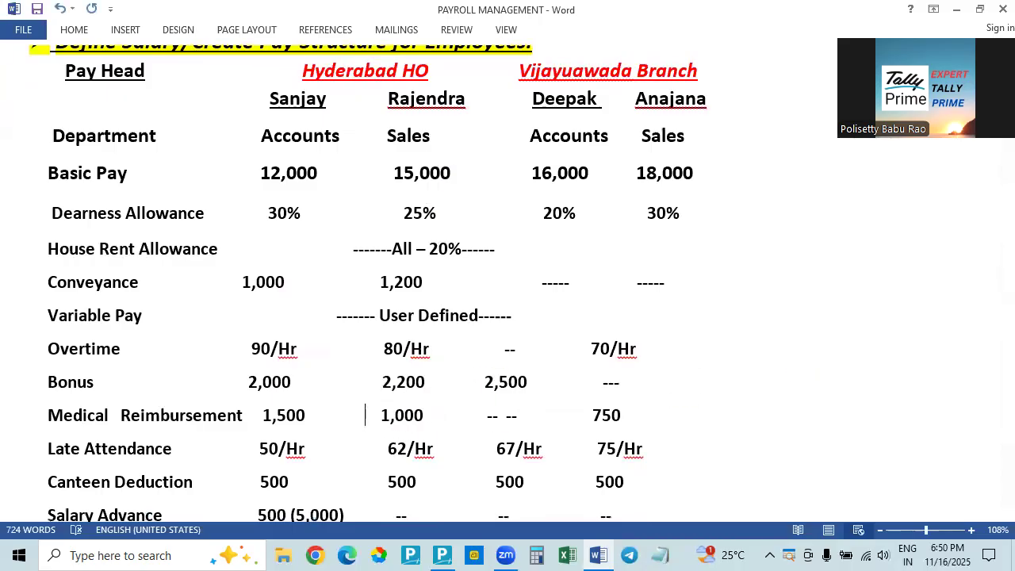
pyautogui.hotkey('alt', 'Tab')
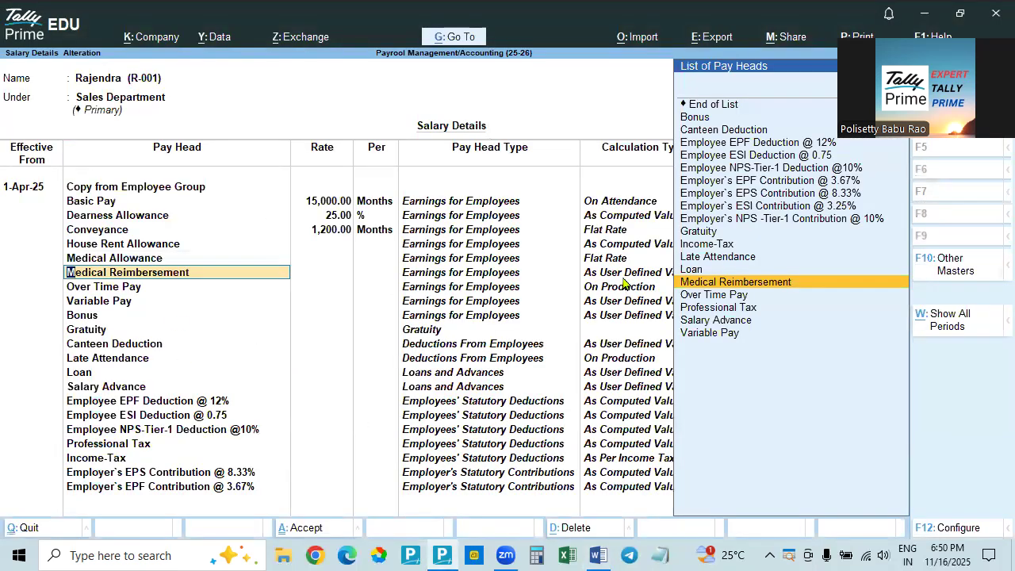
# Accept Medical Reimbursement without a rate, look up the Sales employee's overtime in the Word document, and set Over Time Pay to 80 per hour in Tally Prime
pyautogui.press('Return')
pyautogui.press('Return')
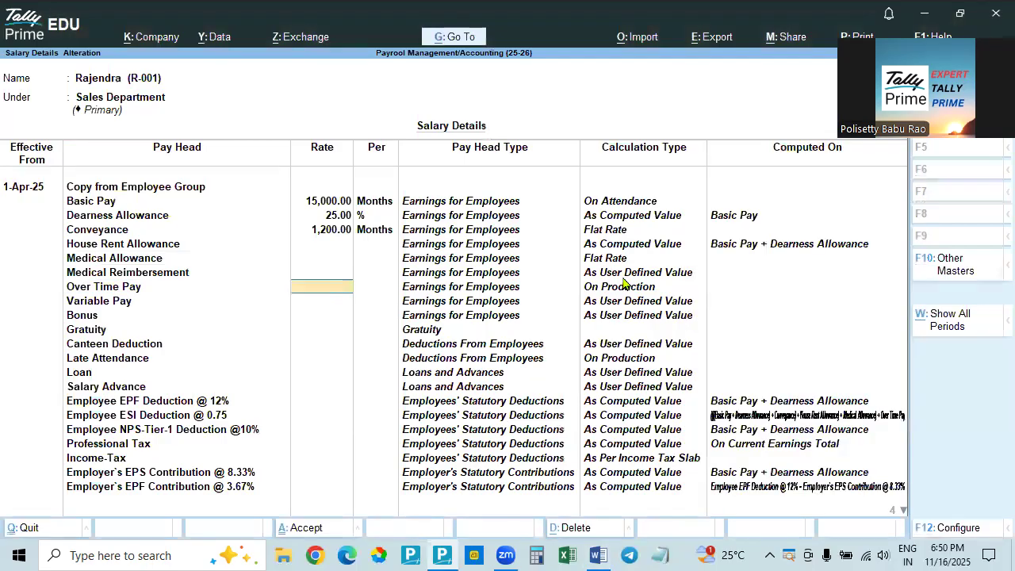
pyautogui.hotkey('alt', 'Tab')
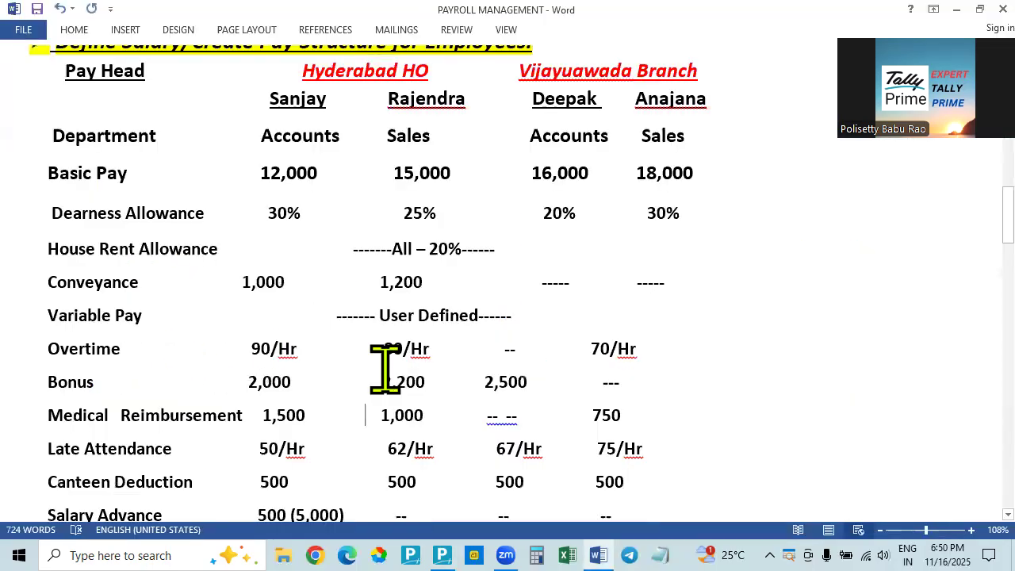
pyautogui.hotkey('alt', 'Tab')
pyautogui.write('80')
pyautogui.press('Return')
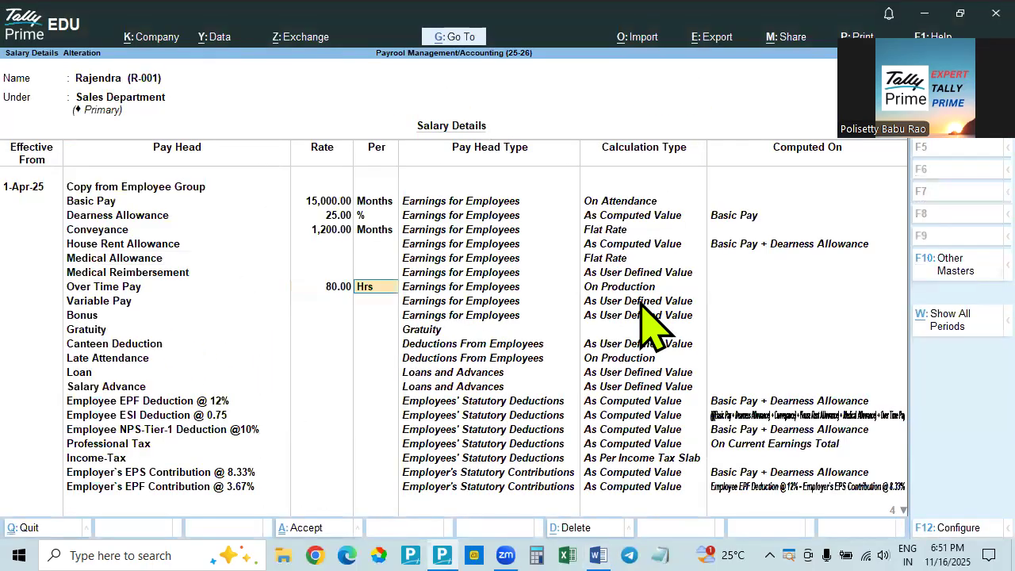
pyautogui.press('Return')
# Check the pay structure in the Word document and accept Variable Pay, Bonus, Gratuity and Canteen Deduction without rates in Tally Prime
pyautogui.hotkey('alt', 'Tab')
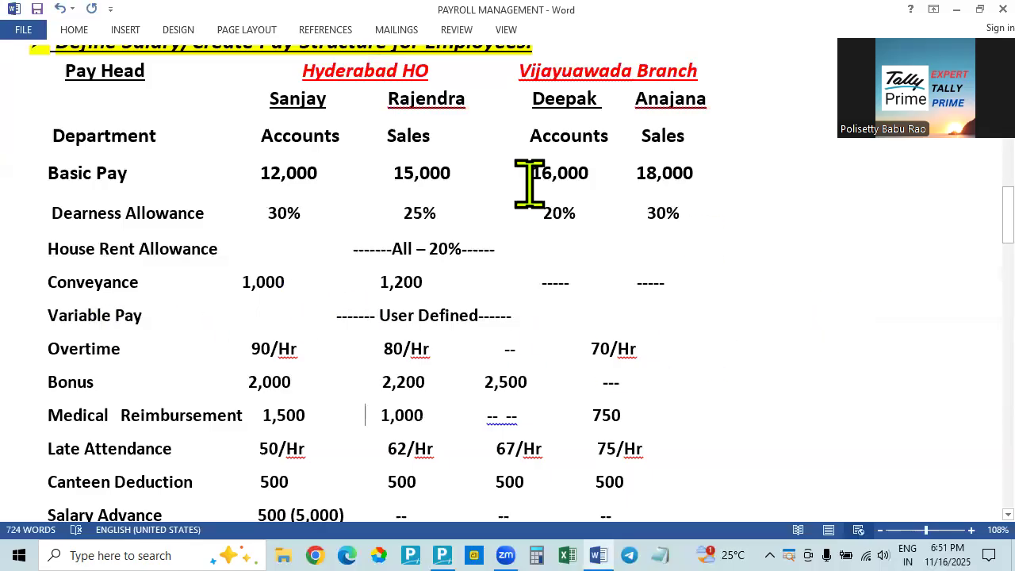
pyautogui.hotkey('alt', 'Tab')
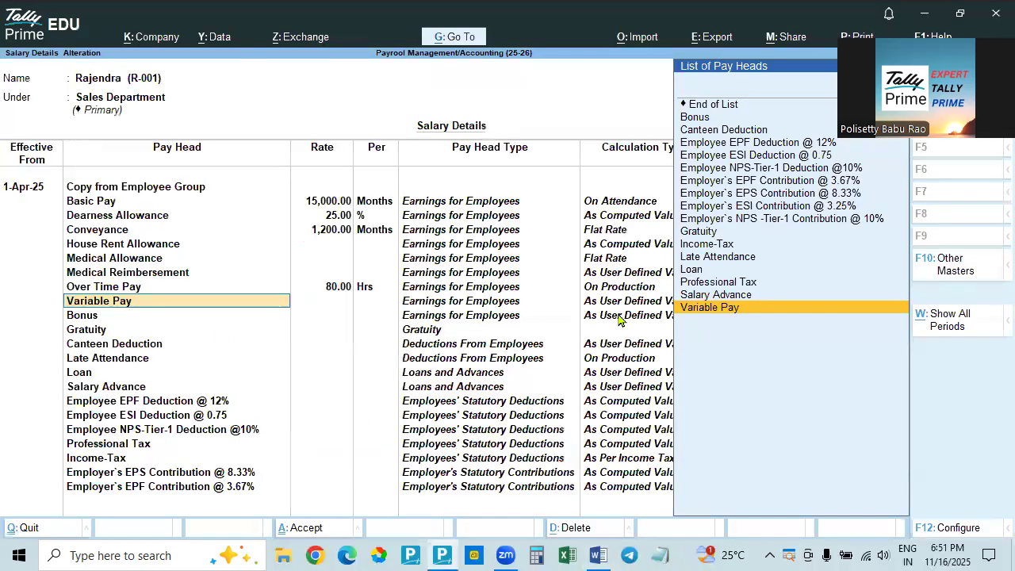
pyautogui.press('Return')
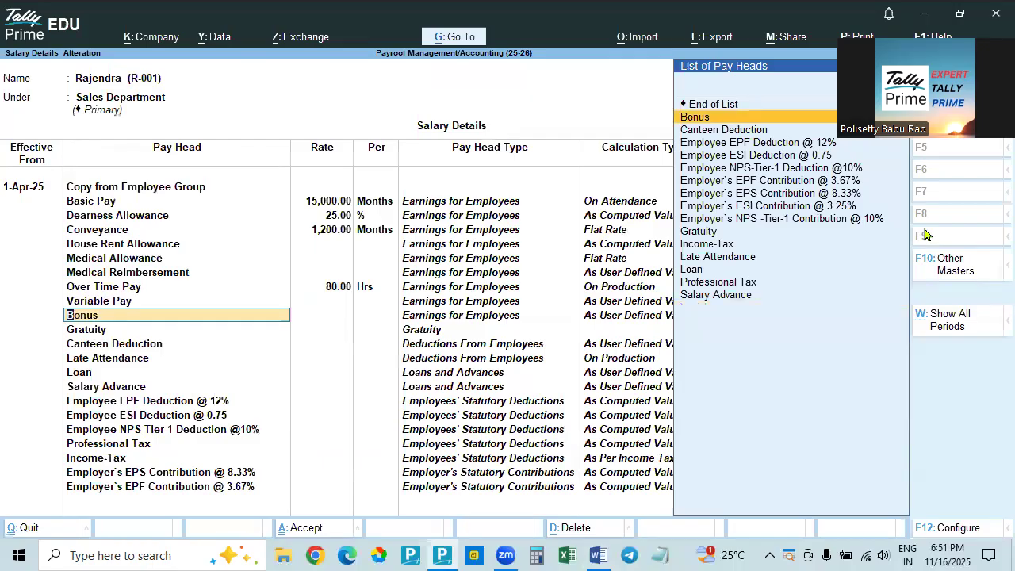
pyautogui.press('Return')
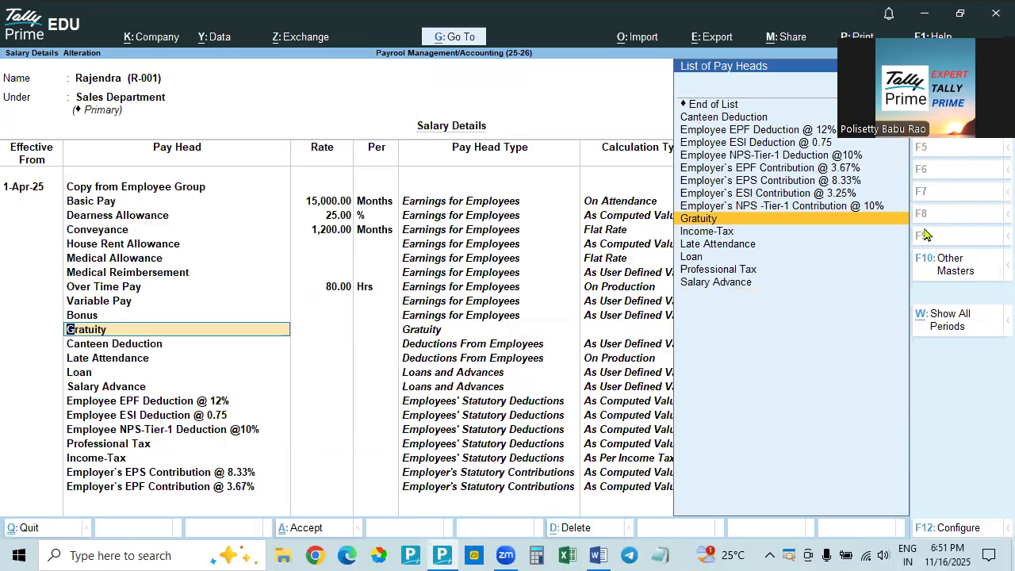
pyautogui.press('Return')
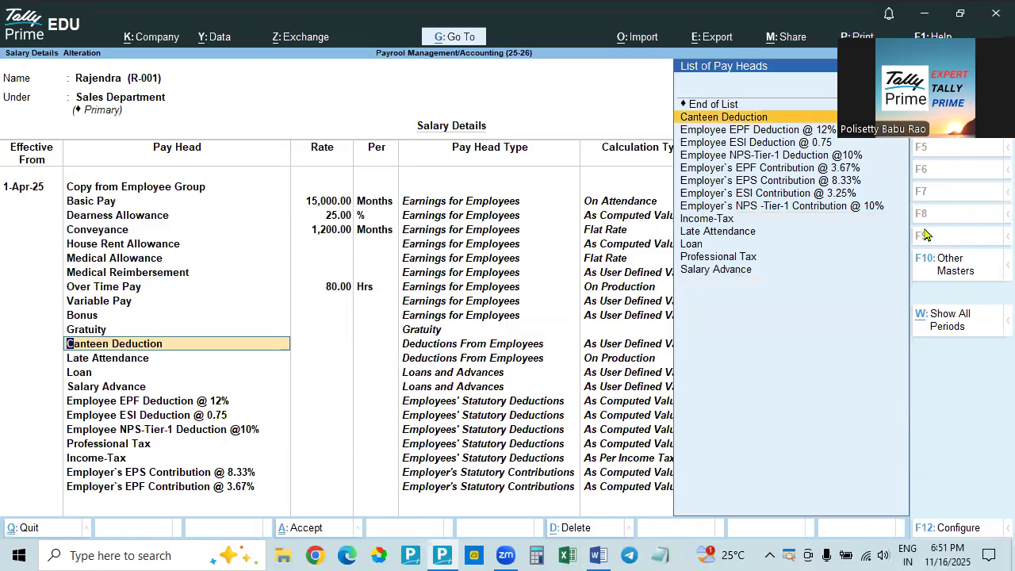
pyautogui.hotkey('alt', 'Tab')
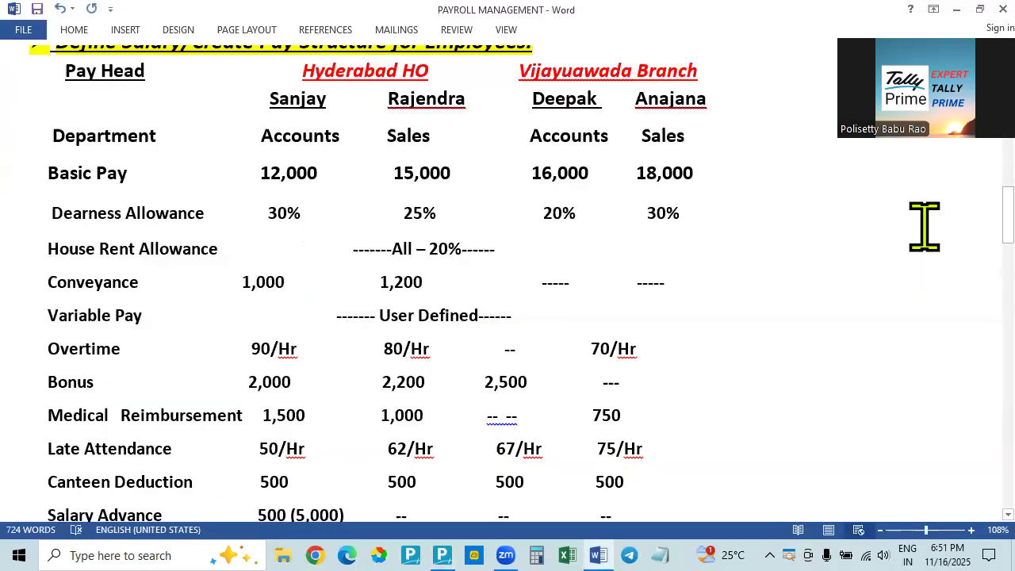
pyautogui.hotkey('alt', 'Tab')
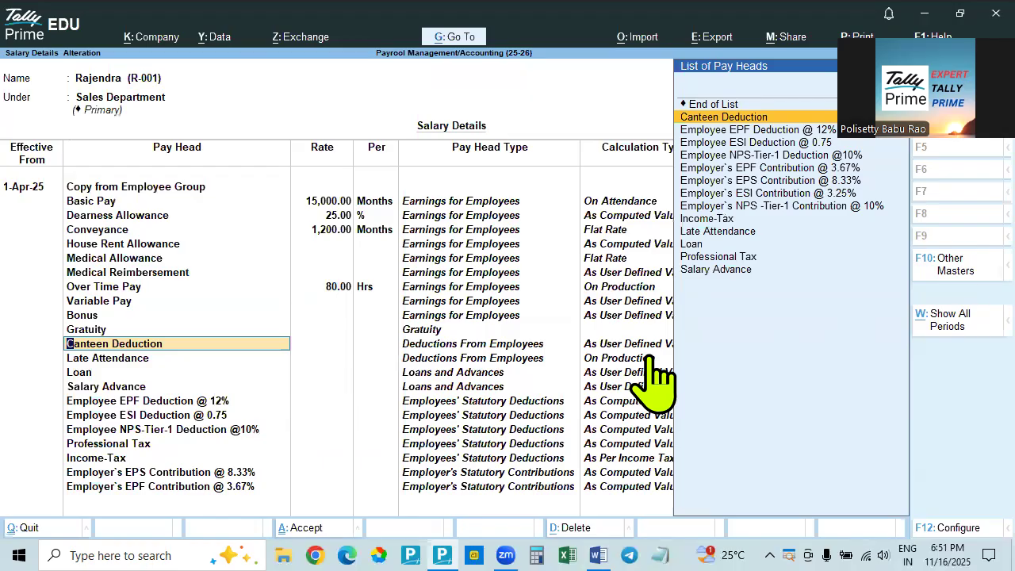
pyautogui.press('Return')
# Look up the Hyderabad Sales employee's late attendance rate in the Word document and set the Late Attendance rate to 52 in Tally Prime
pyautogui.hotkey('alt', 'Tab')
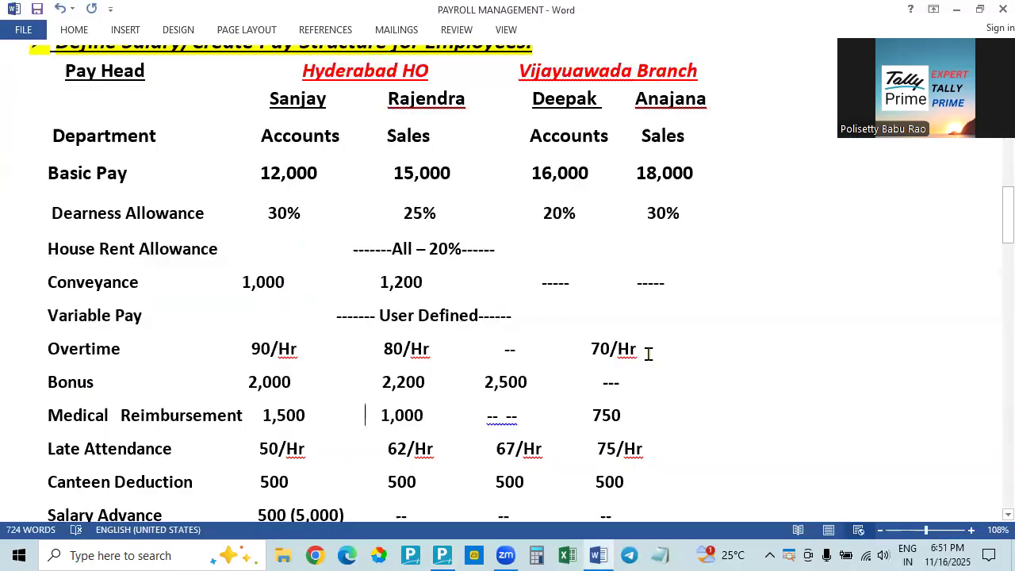
pyautogui.hotkey('alt', 'Tab')
pyautogui.hotkey('alt', 'Tab')
pyautogui.hotkey('alt', 'Tab')
pyautogui.hotkey('alt', 'Tab')
pyautogui.press('Return')
pyautogui.hotkey('alt', 'Tab')
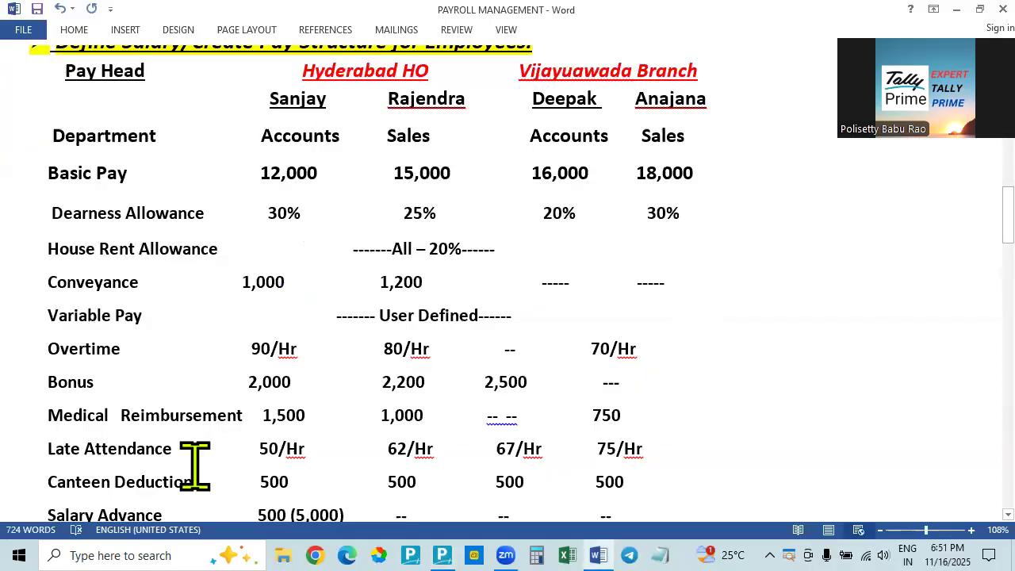
pyautogui.hotkey('alt', 'Tab')
pyautogui.hotkey('alt', 'Tab')
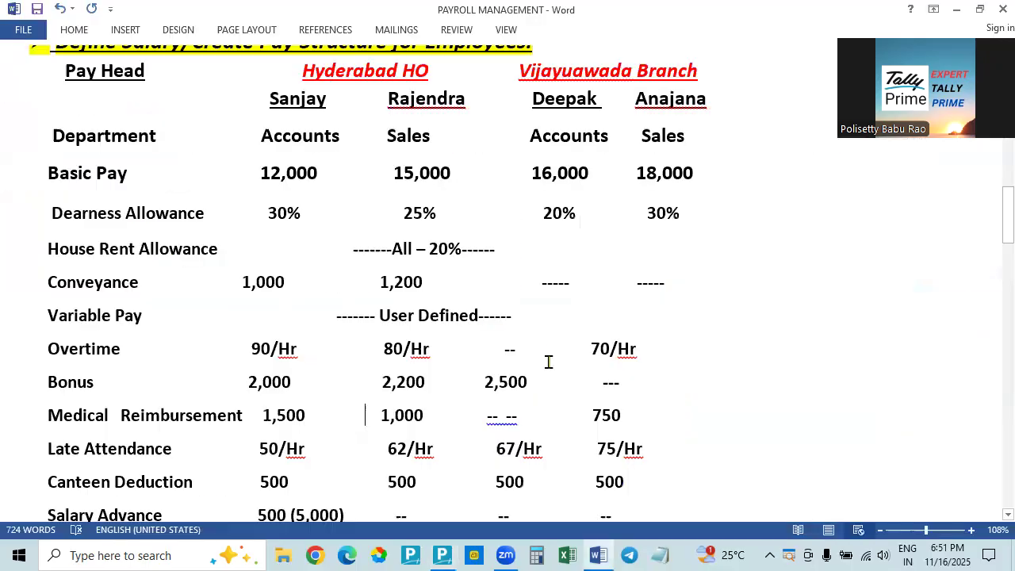
pyautogui.click(396, 449)
pyautogui.hotkey('alt', 'Tab')
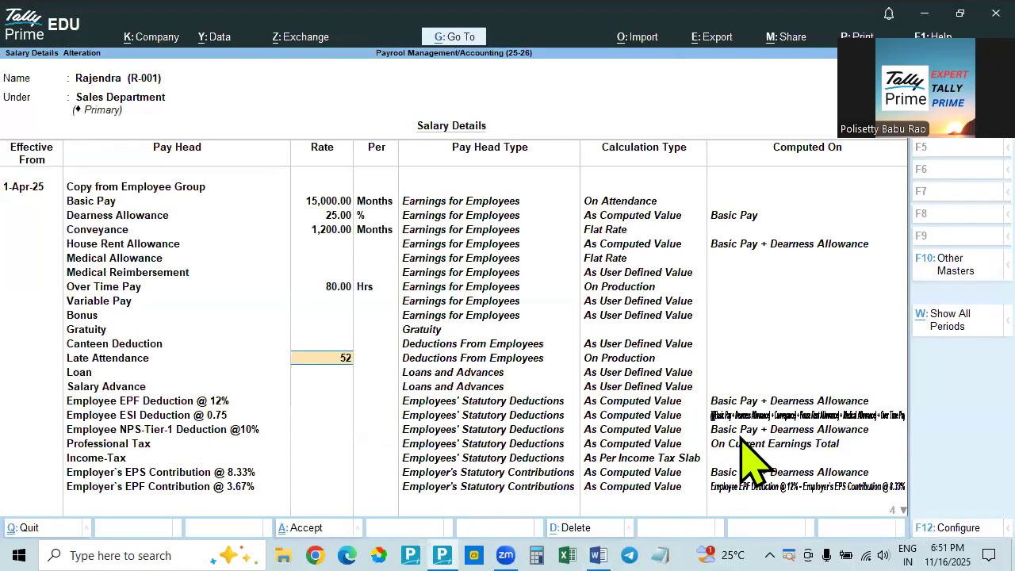
pyautogui.press('Return')
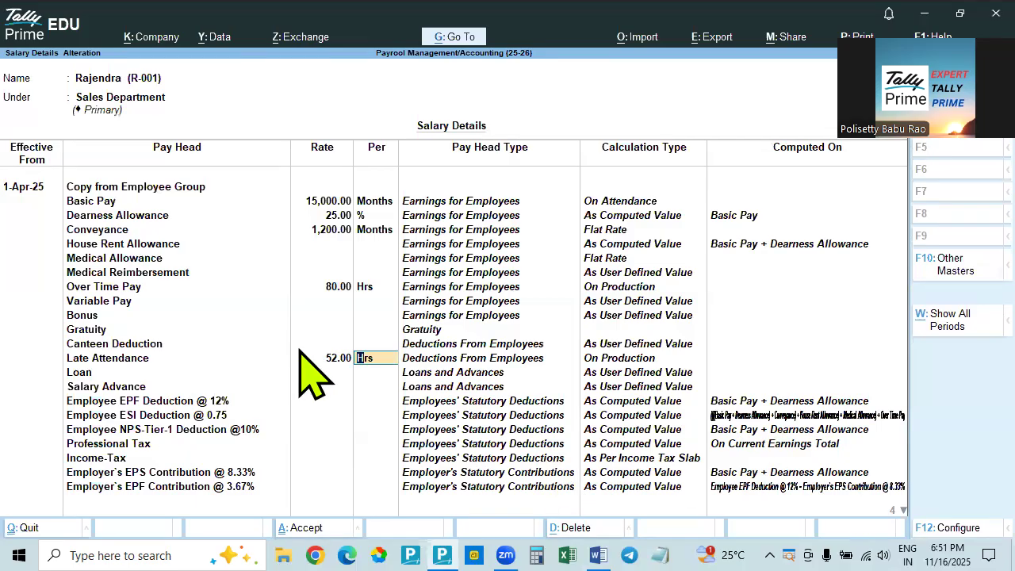
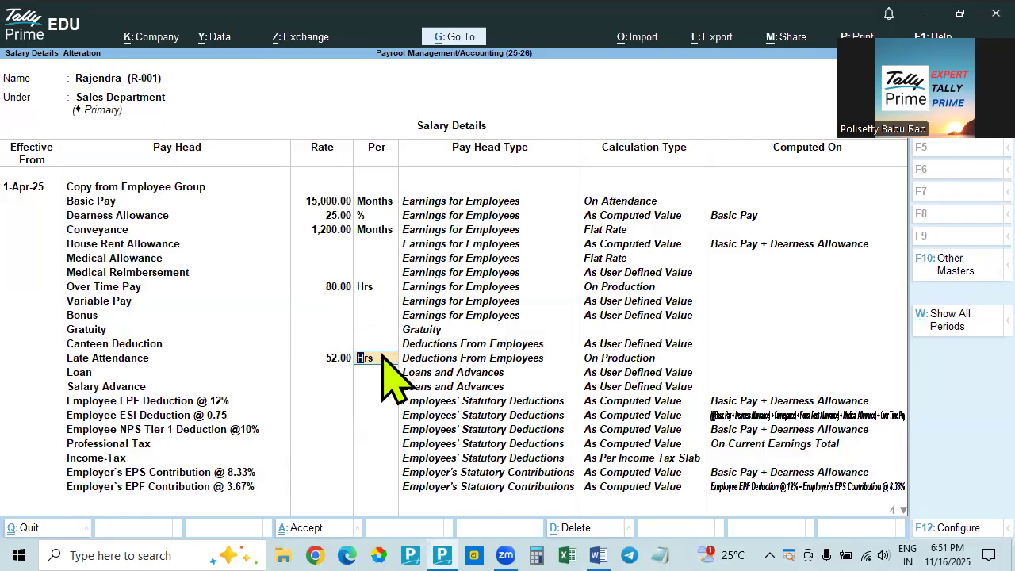
# Accept Late Attendance per Hrs, check Salary Advance and Marriage Loan in the Word document, and accept Loan and Salary Advance without rates in Tally Prime
pyautogui.press('Return')
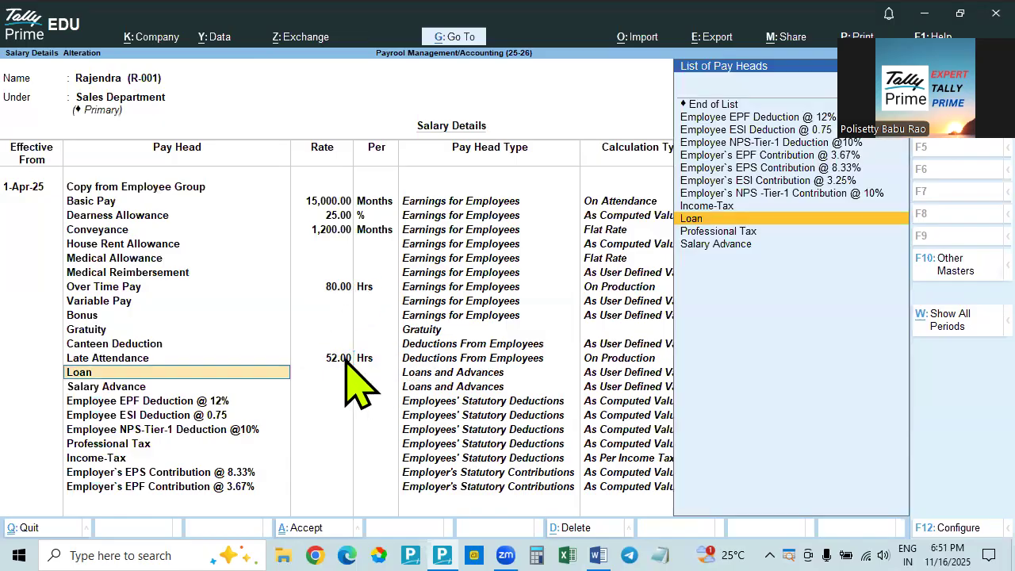
pyautogui.hotkey('alt', 'Tab')
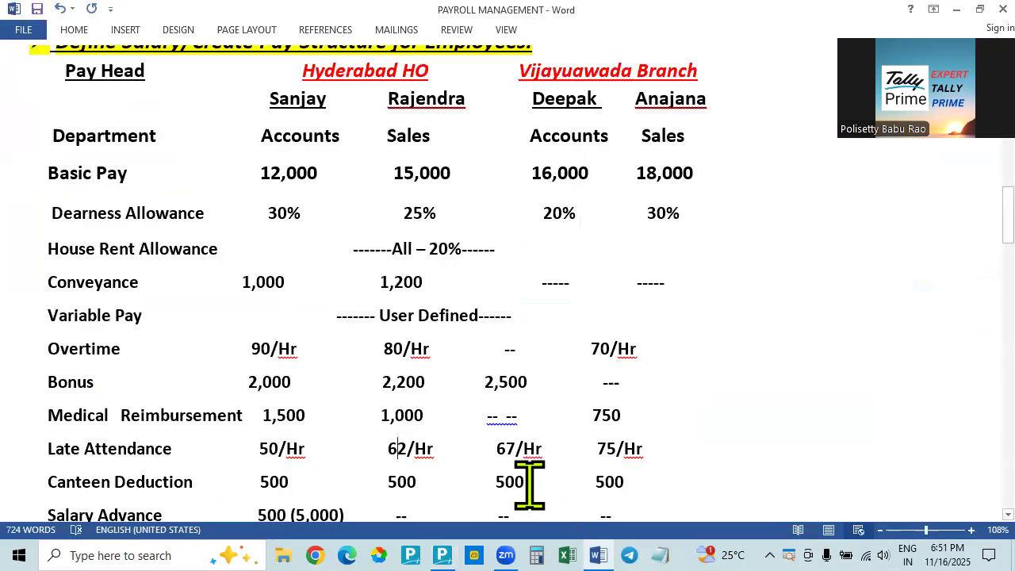
pyautogui.scroll(-3, 152, 341)
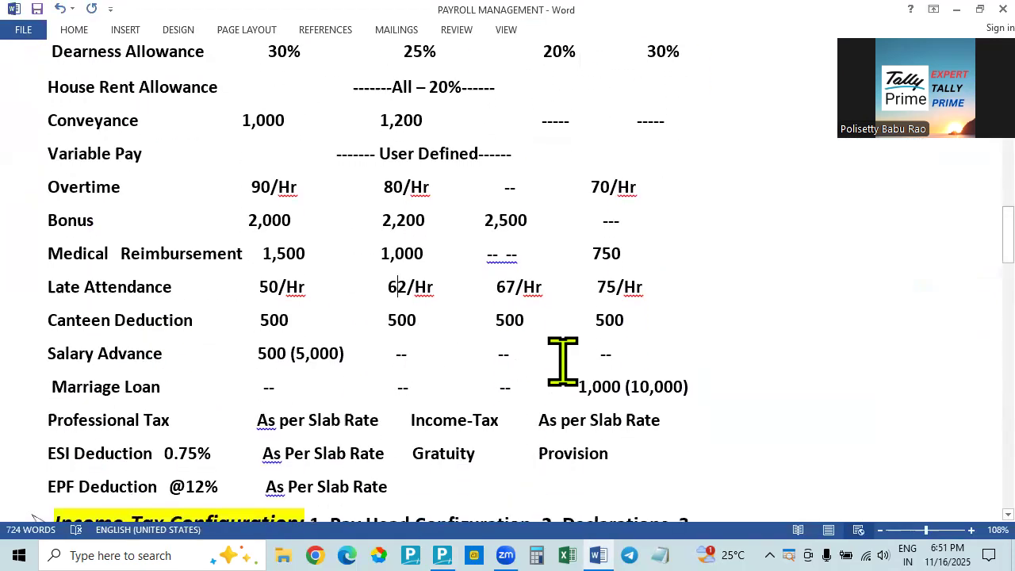
pyautogui.scroll(6, 440, 356)
pyautogui.scroll(-6, 444, 365)
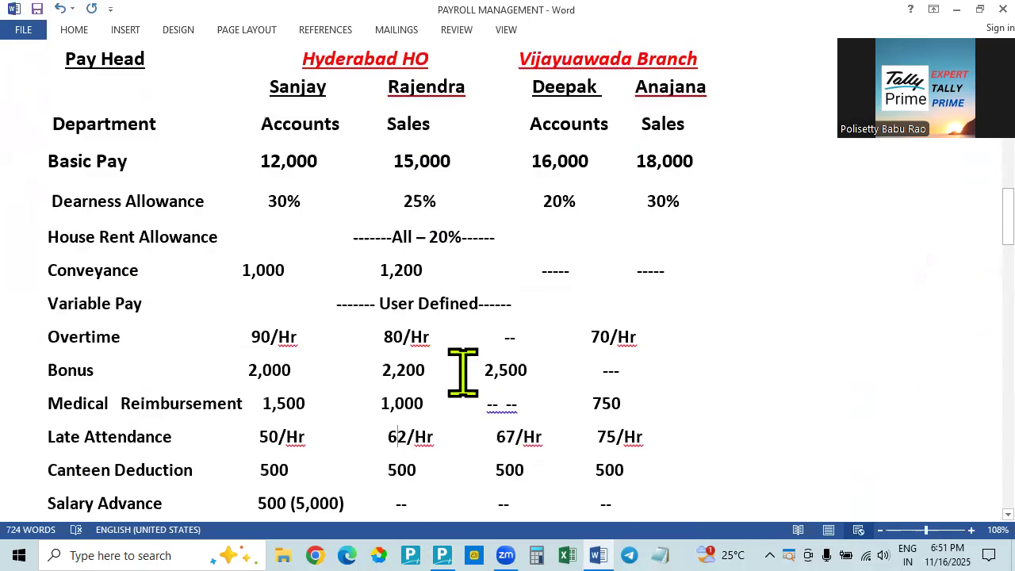
pyautogui.hotkey('alt', 'Tab')
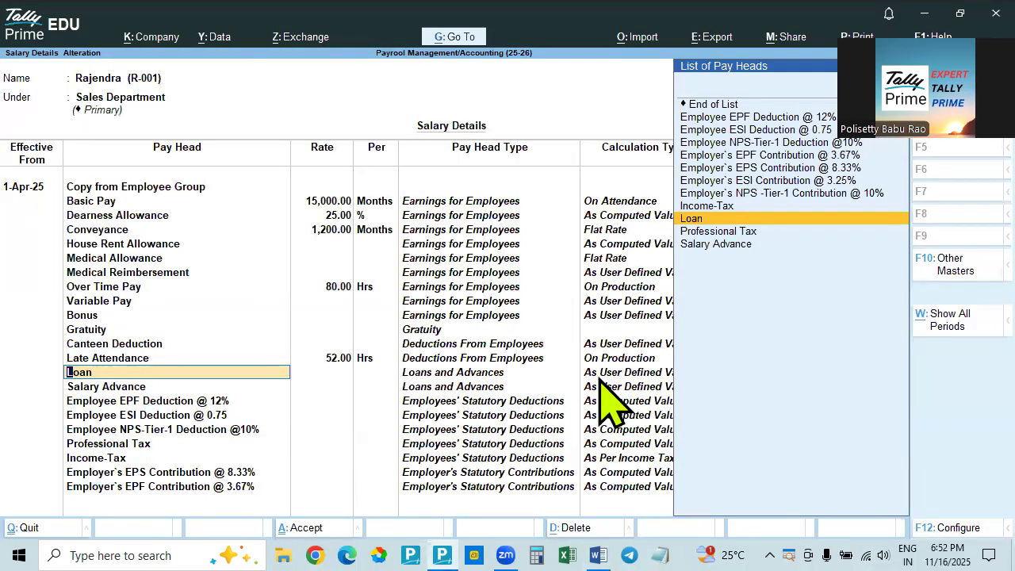
pyautogui.press('Return')
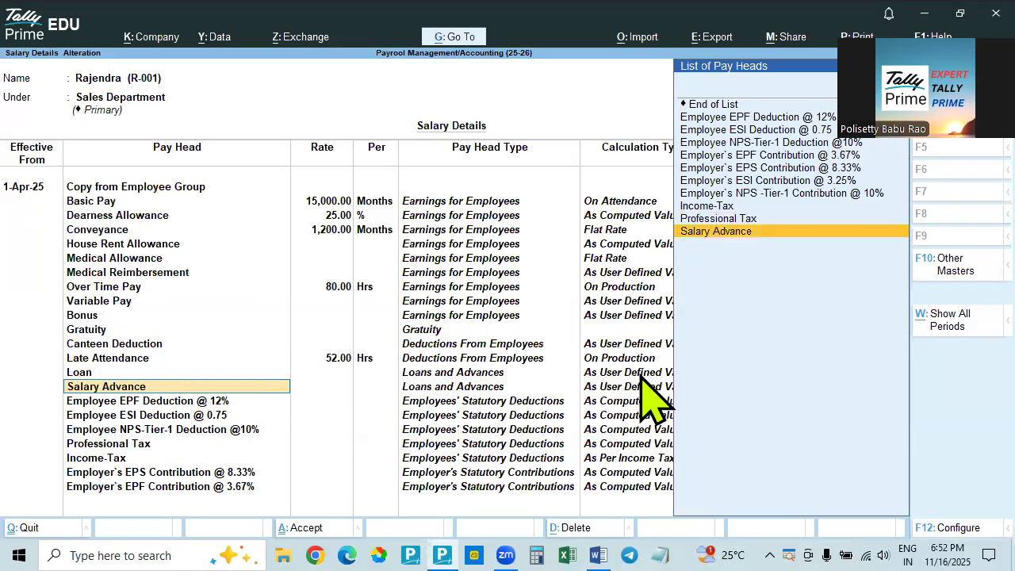
pyautogui.hotkey('alt', 'Tab')
# Check the statutory deductions in the Word document, accept the remaining statutory pay heads in Tally Prime, and save the employee's salary details
pyautogui.hotkey('alt', 'Tab')
pyautogui.press('Return')
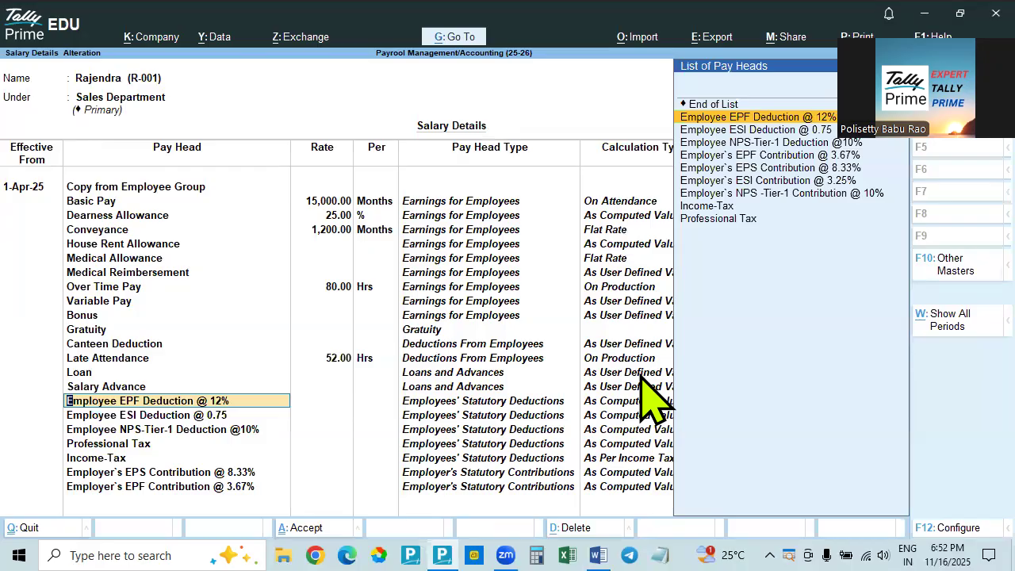
pyautogui.hotkey('alt', 'Tab')
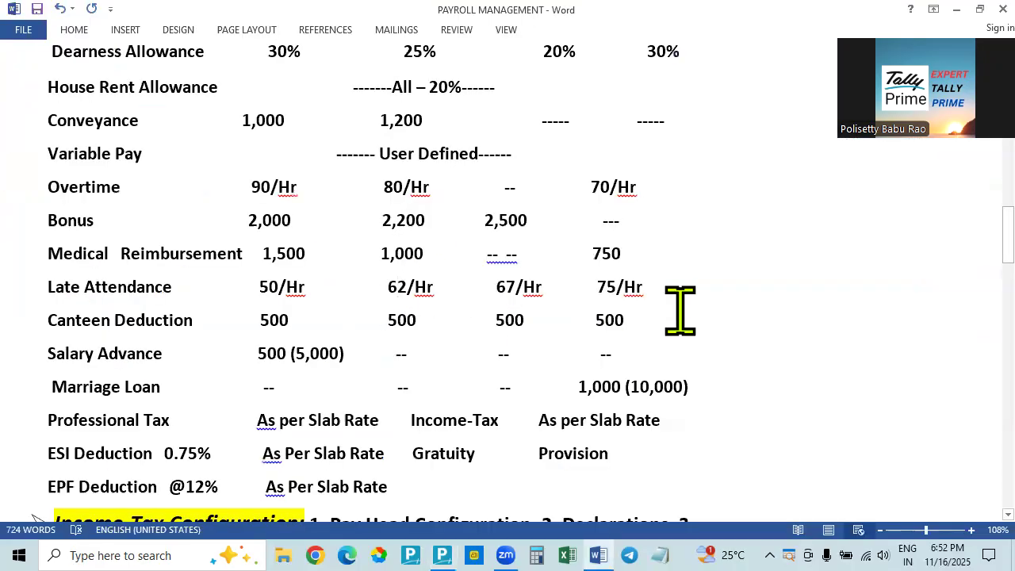
pyautogui.hotkey('alt', 'Tab')
pyautogui.press('Return')
pyautogui.press('Return')
pyautogui.press('Return')
pyautogui.press('Return')
pyautogui.press('Return')
pyautogui.press('Return')
pyautogui.press('Return')
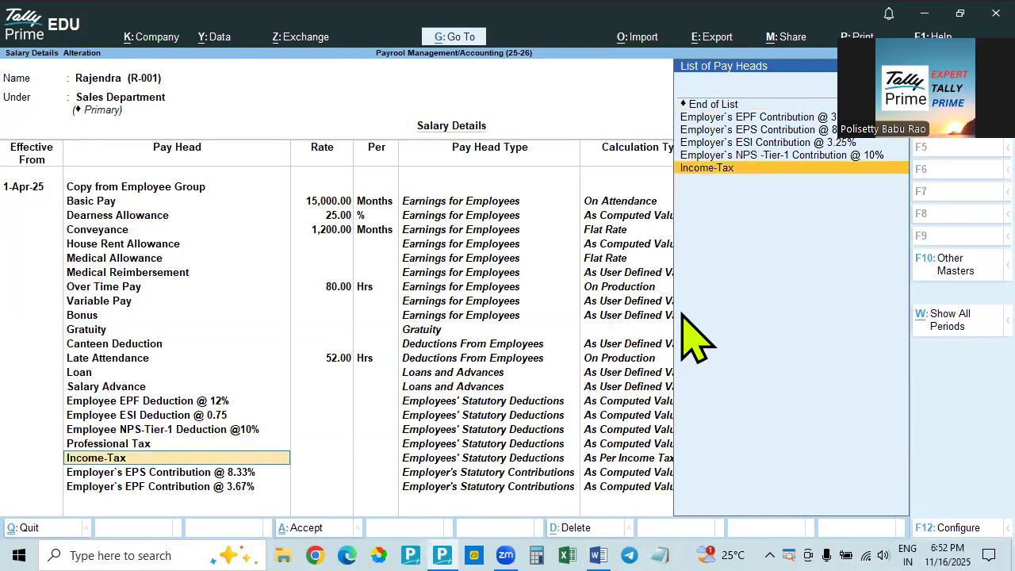
pyautogui.press('Return')
pyautogui.press('Return')
pyautogui.press('Return')
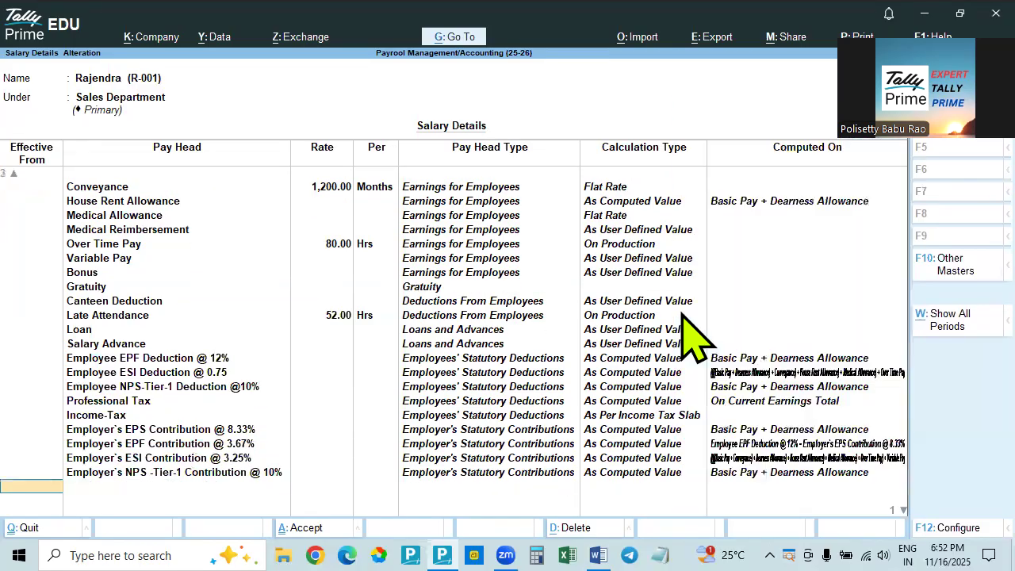
pyautogui.press('Return')
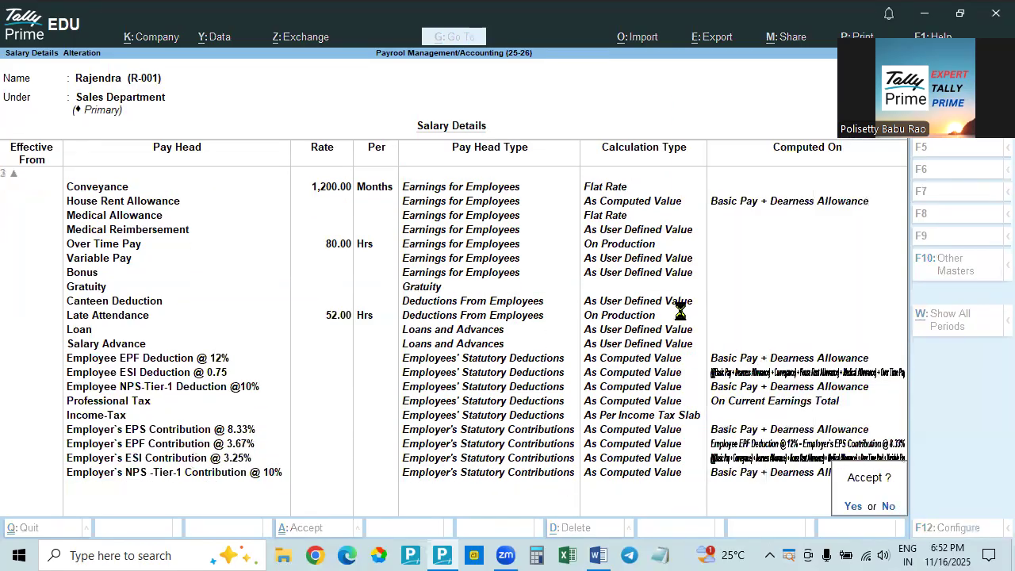
pyautogui.press('Return')
# Check the Vijayawada branch columns in the Word document and open the Accounts Dept., employee's salary details in Tally Prime
pyautogui.hotkey('alt', 'Tab')
pyautogui.scroll(4, 809, 199)
pyautogui.scroll(-1, 763, 233)
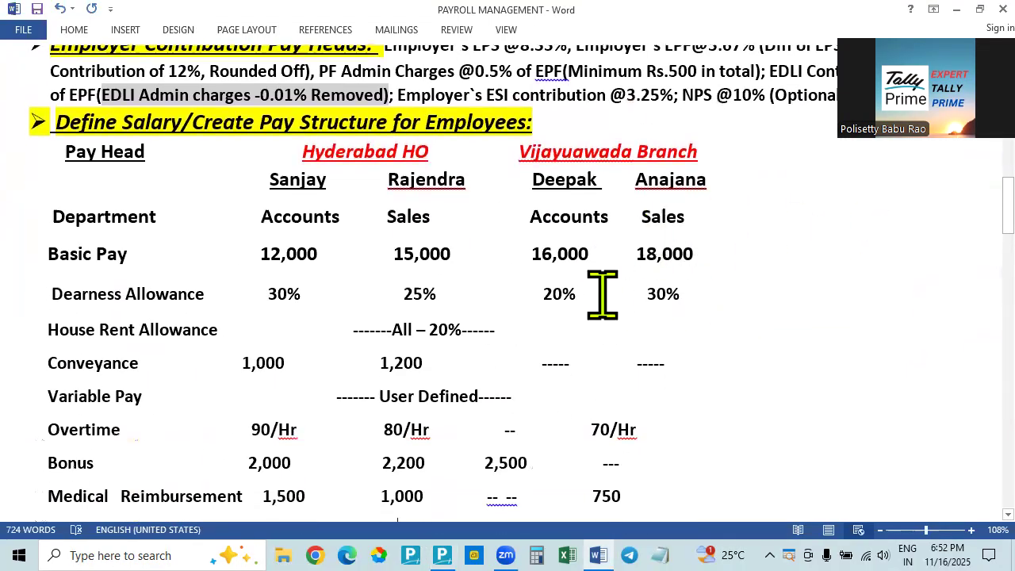
pyautogui.hotkey('alt', 'Tab')
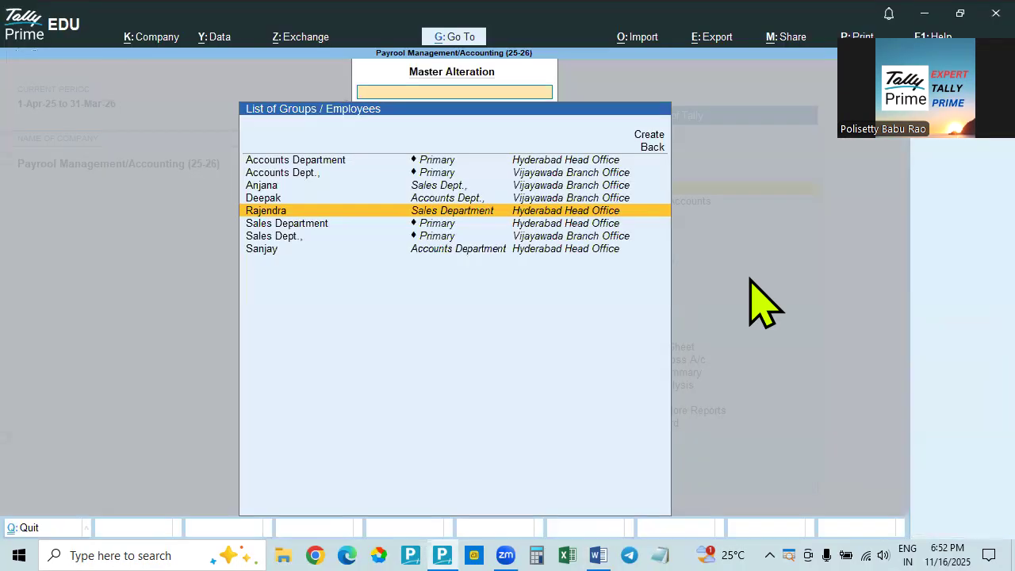
pyautogui.press('Up')
pyautogui.press('Return')
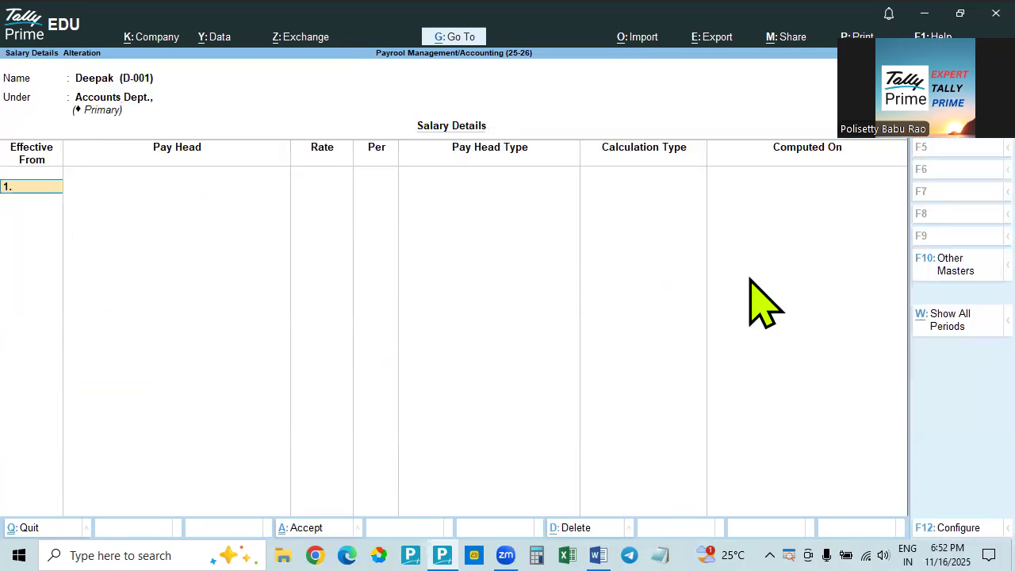
# Start the salary details effective from 1-Apr-25 with the pay heads copied from the employee group
pyautogui.press('Return')
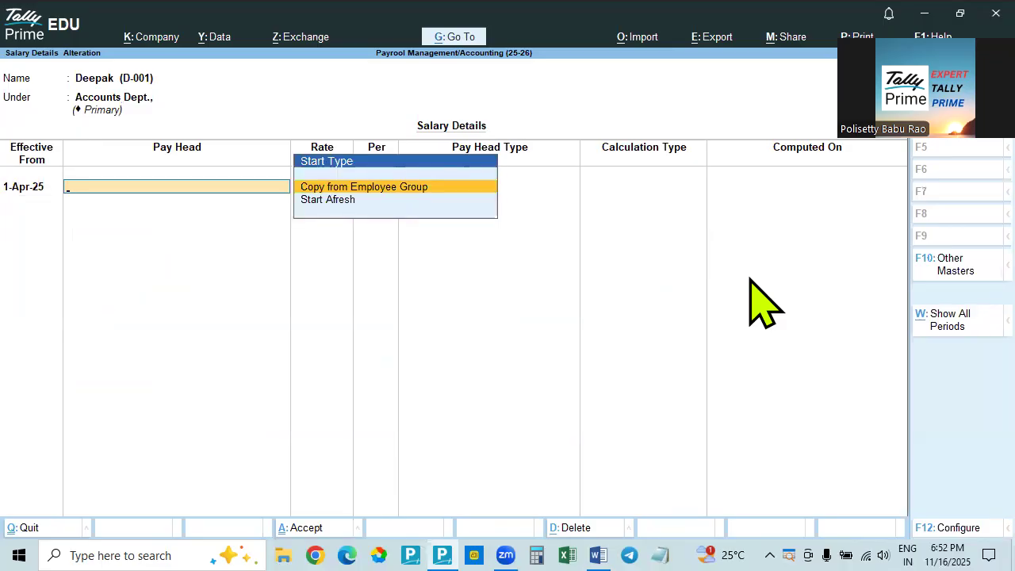
pyautogui.press('Return')
pyautogui.press('Return')
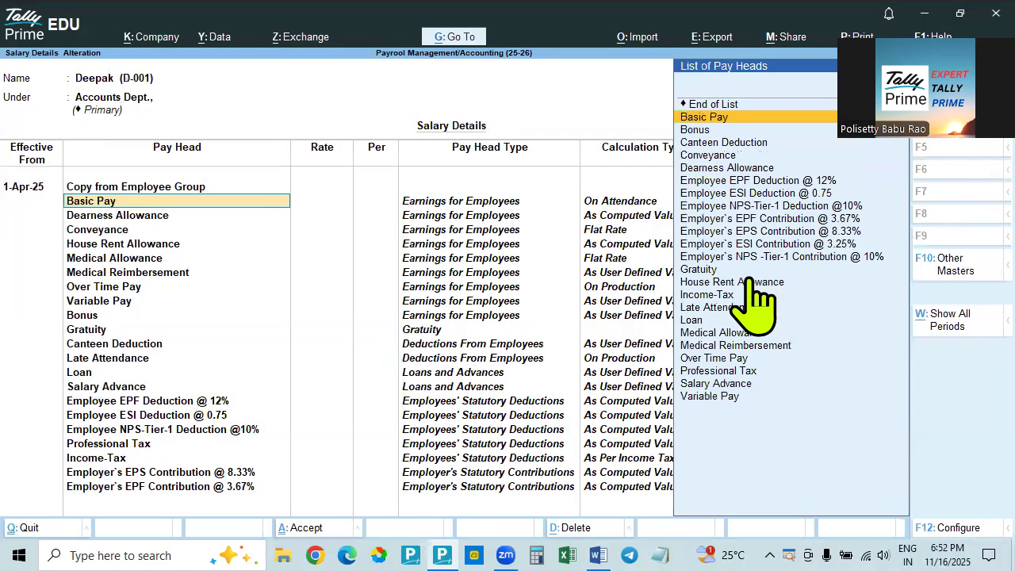
# Look up the Vijayawada Accounts employee's basic pay in the Word document and set Basic Pay to 16,000 per month in Tally Prime
pyautogui.hotkey('alt', 'Tab')
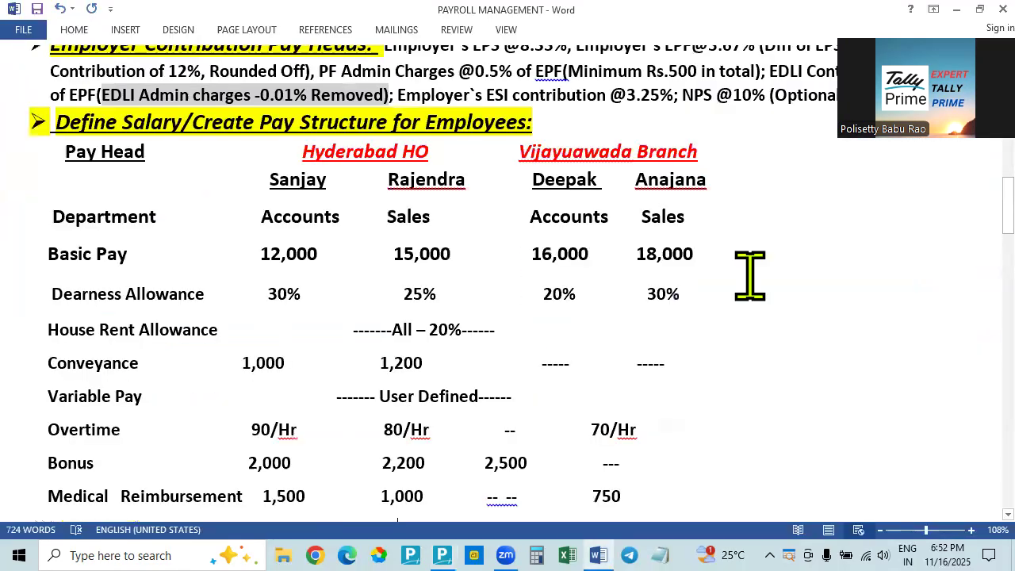
pyautogui.hotkey('alt', 'Tab')
pyautogui.hotkey('alt', 'Tab')
pyautogui.hotkey('alt', 'Tab')
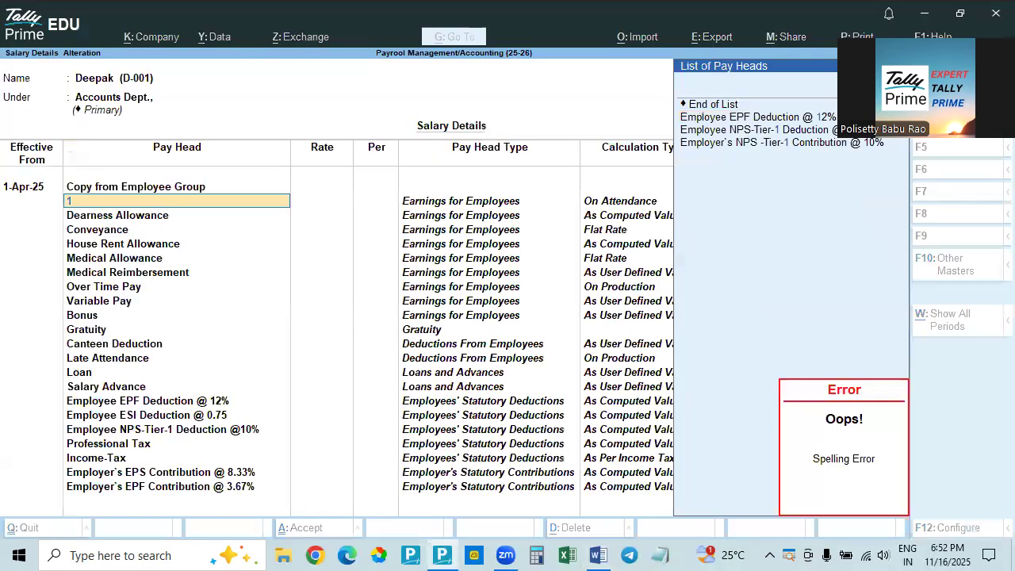
pyautogui.press('BackSpace')
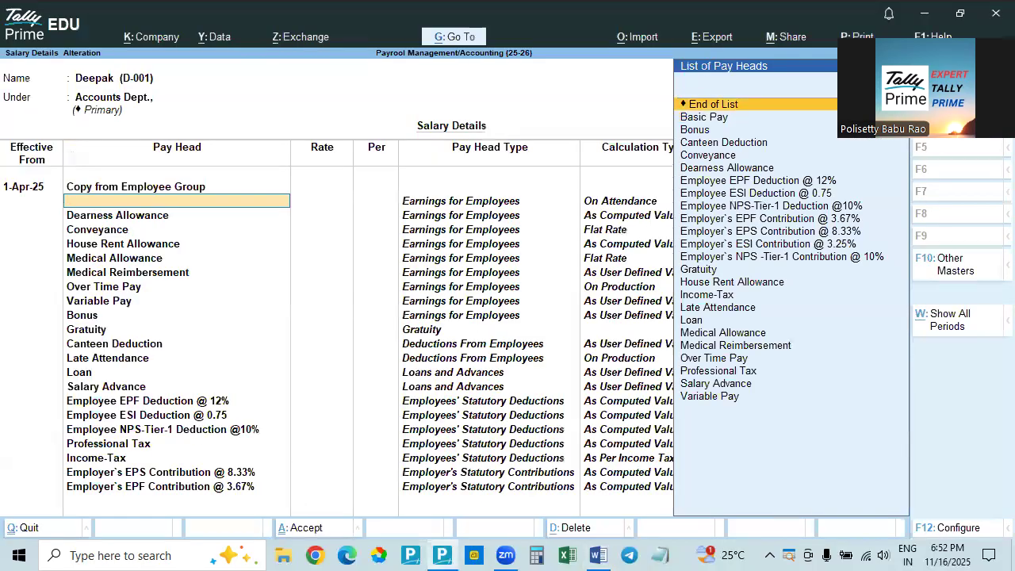
pyautogui.press('Down')
pyautogui.press('Return')
pyautogui.write('16000')
pyautogui.press('Return')
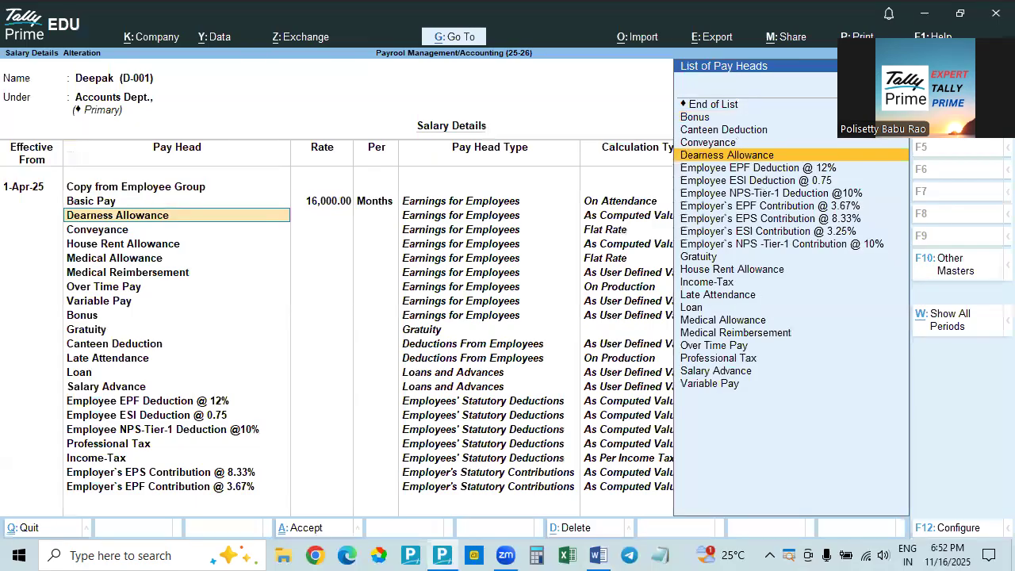
# Allow overriding the slab percentage, look up the dearness allowance in the Word document, and set Dearness Allowance to 20% in Tally Prime
pyautogui.press('F12')
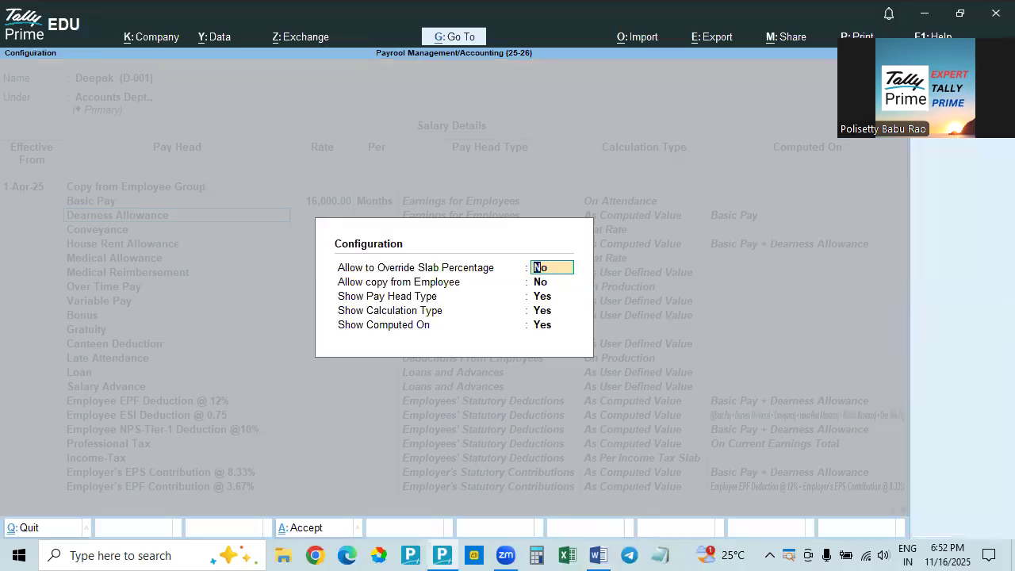
pyautogui.press('Return')
pyautogui.hotkey('ctrl', 'a')
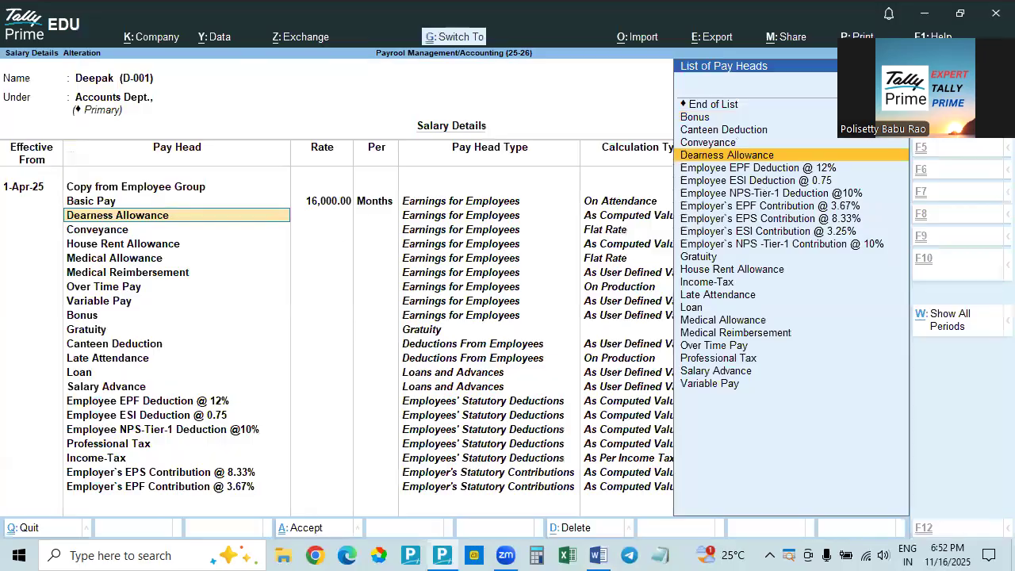
pyautogui.press('Return')
pyautogui.hotkey('alt', 'Tab')
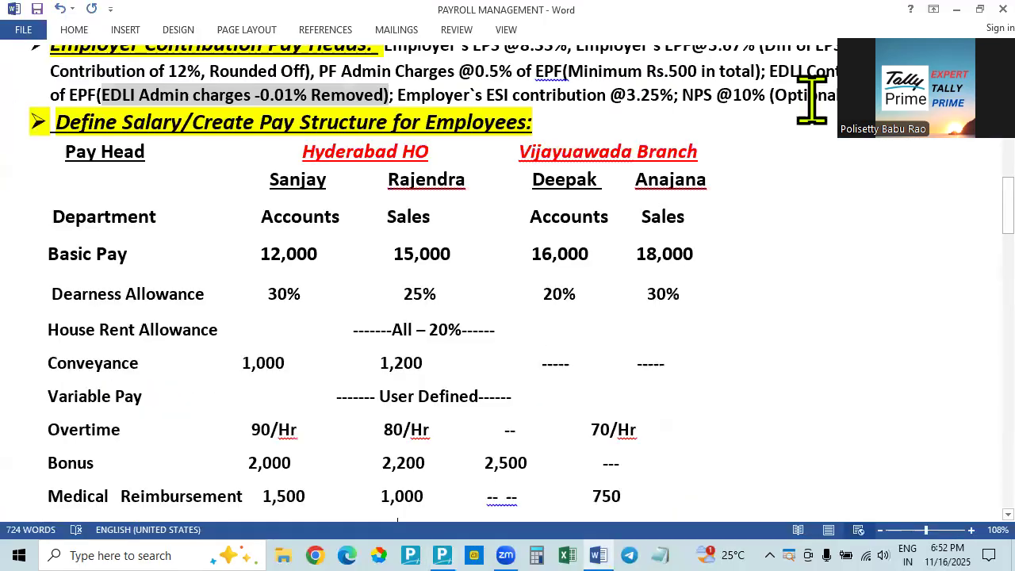
pyautogui.hotkey('alt', 'Tab')
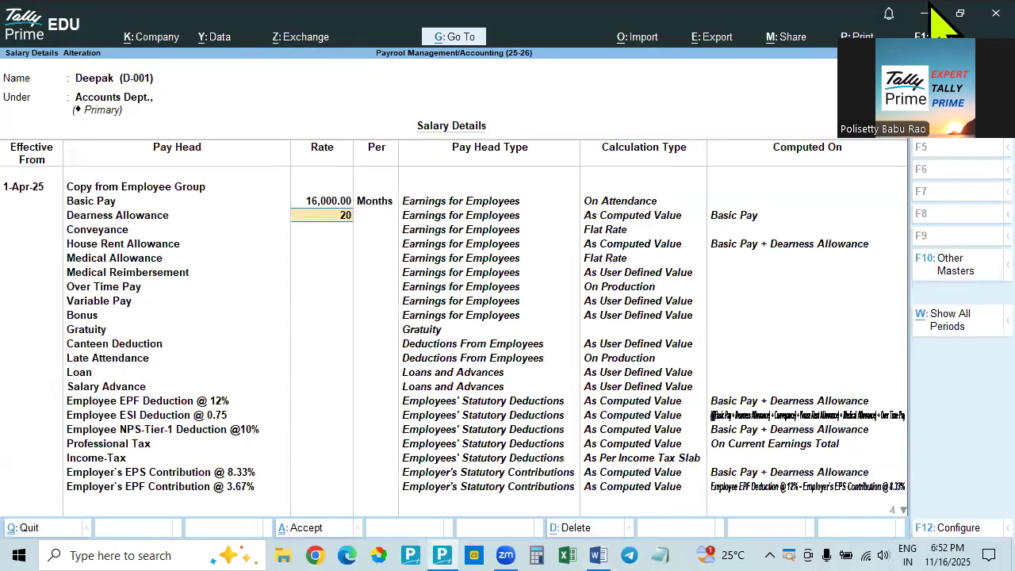
pyautogui.write('20')
pyautogui.press('Return')
# Set Allow to Override Slab Percentage back to No in the salary details configuration
pyautogui.press('F12')
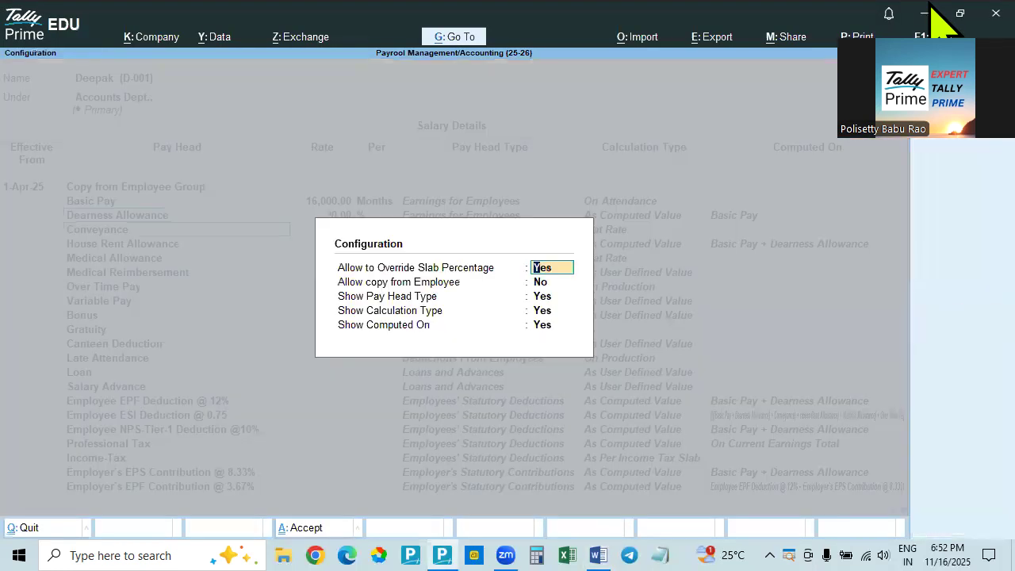
pyautogui.write('n')
pyautogui.press('Return')
pyautogui.hotkey('ctrl', 'a')
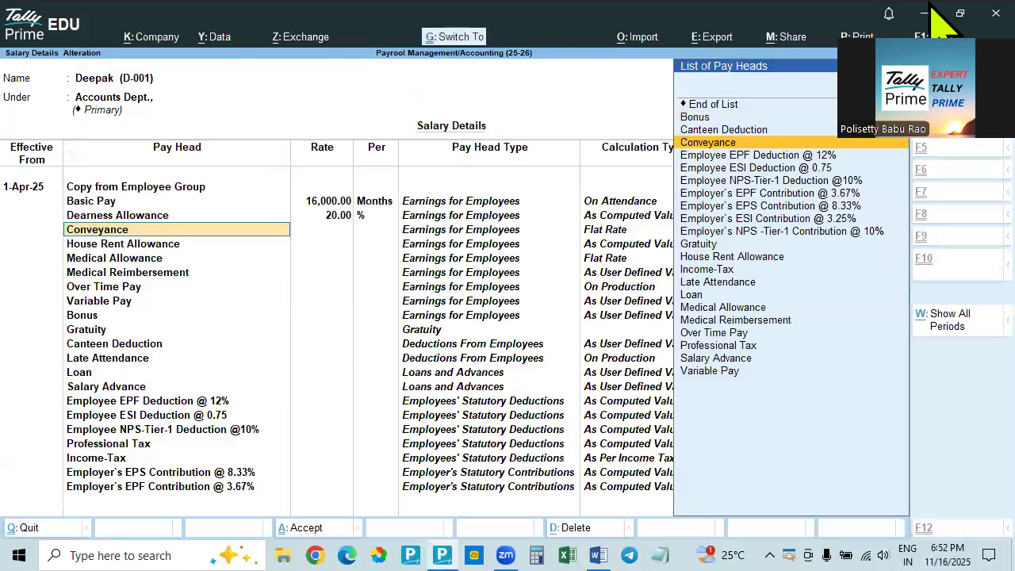
# Look up the Vijayawada Accounts employee's conveyance in the Word document and accept Conveyance and House Rent Allowance without rates in Tally Prime
pyautogui.press('Return')
pyautogui.hotkey('alt', 'Tab')
pyautogui.hotkey('alt', 'Tab')
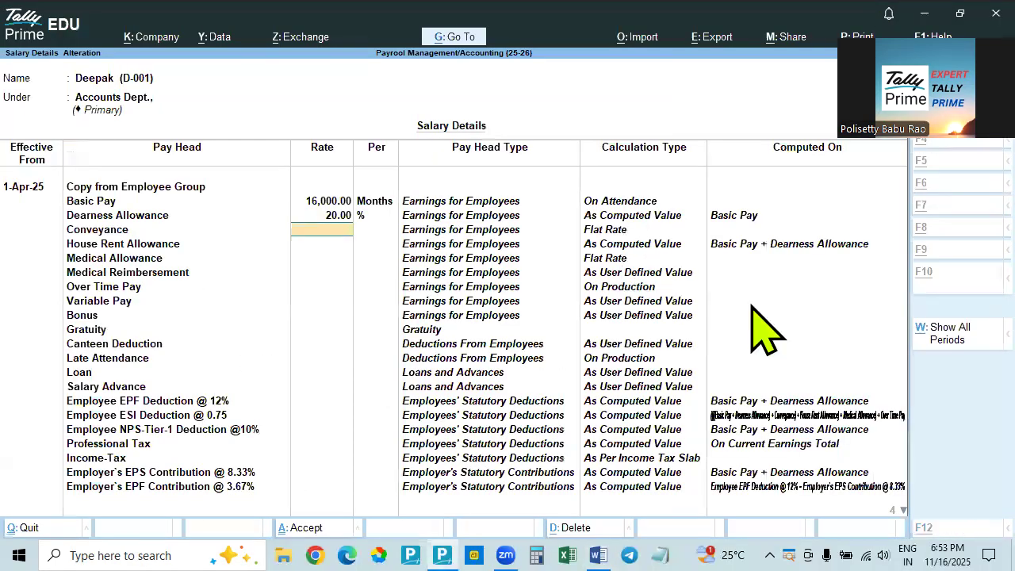
pyautogui.hotkey('alt', 'Tab')
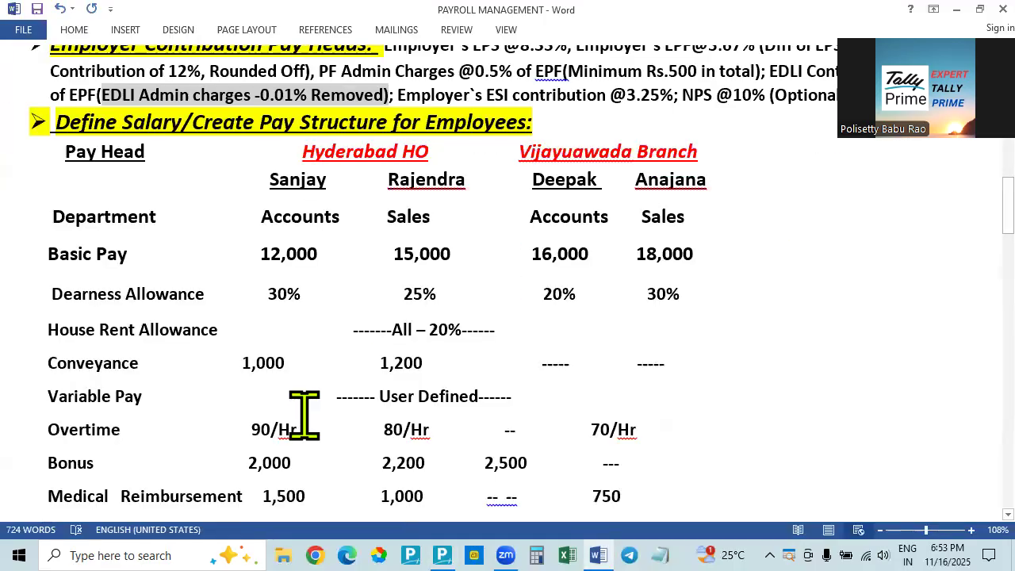
pyautogui.scroll(-2, 141, 452)
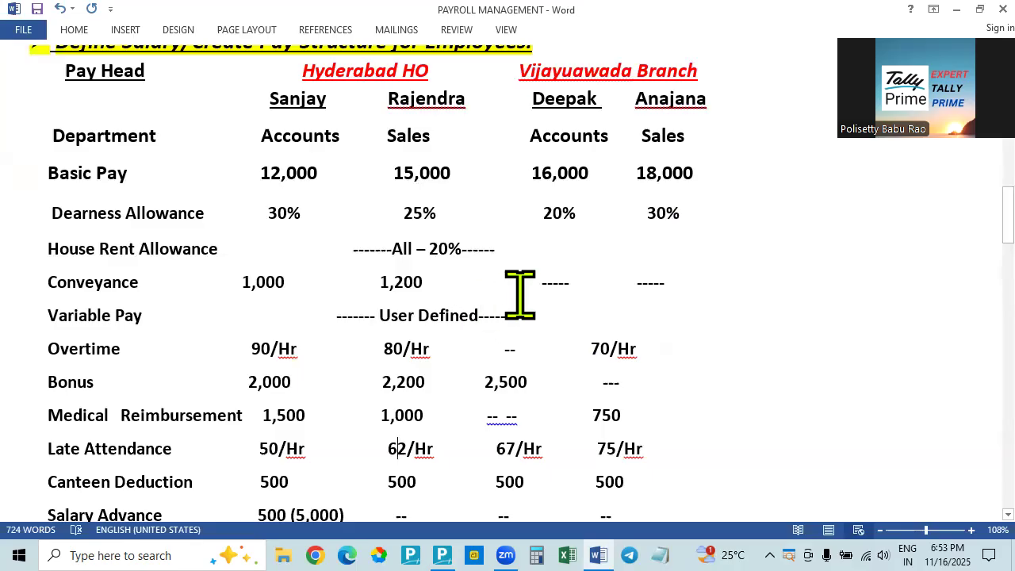
pyautogui.scroll(2, 520, 293)
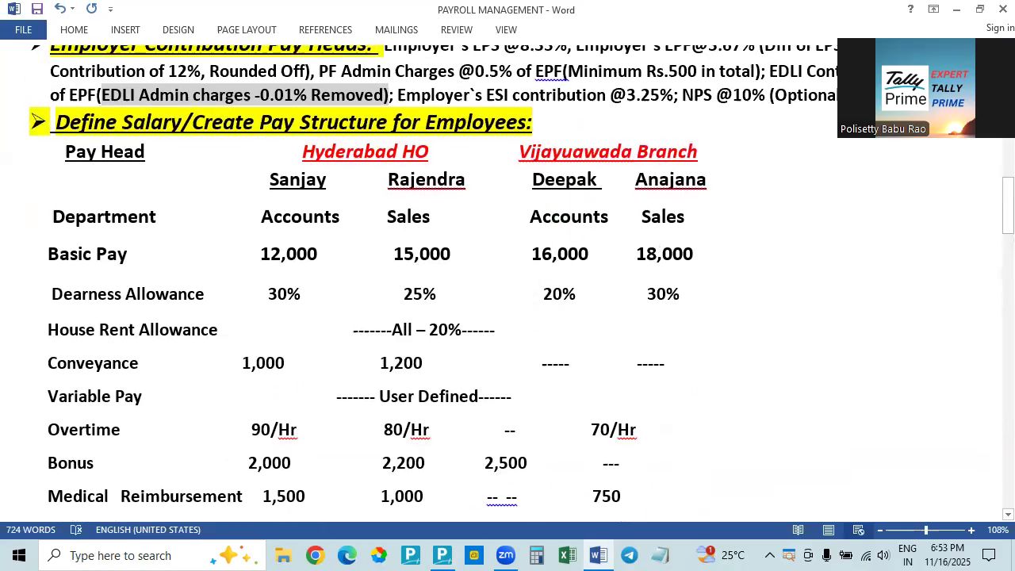
pyautogui.hotkey('alt', 'Tab')
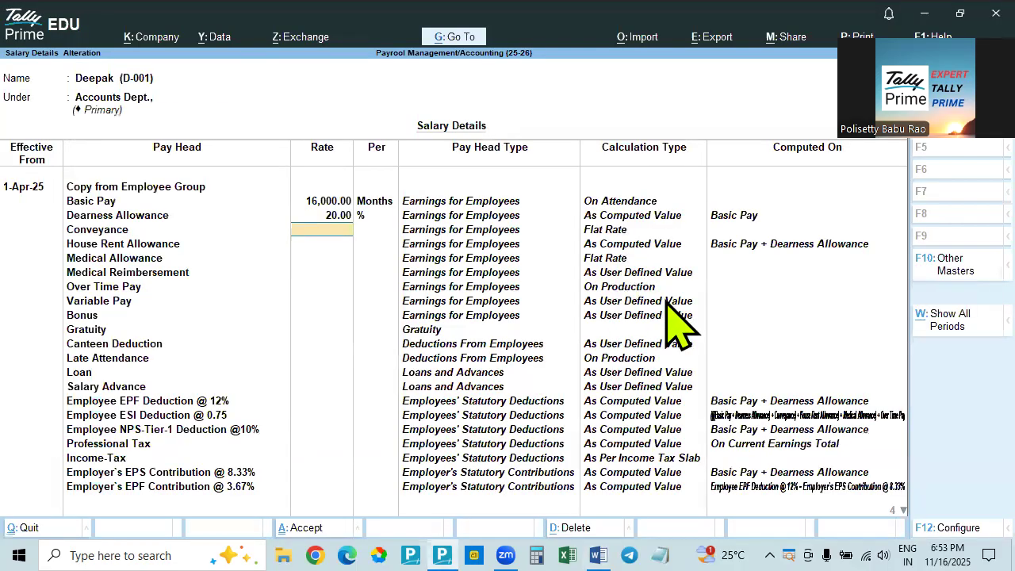
pyautogui.press('Return')
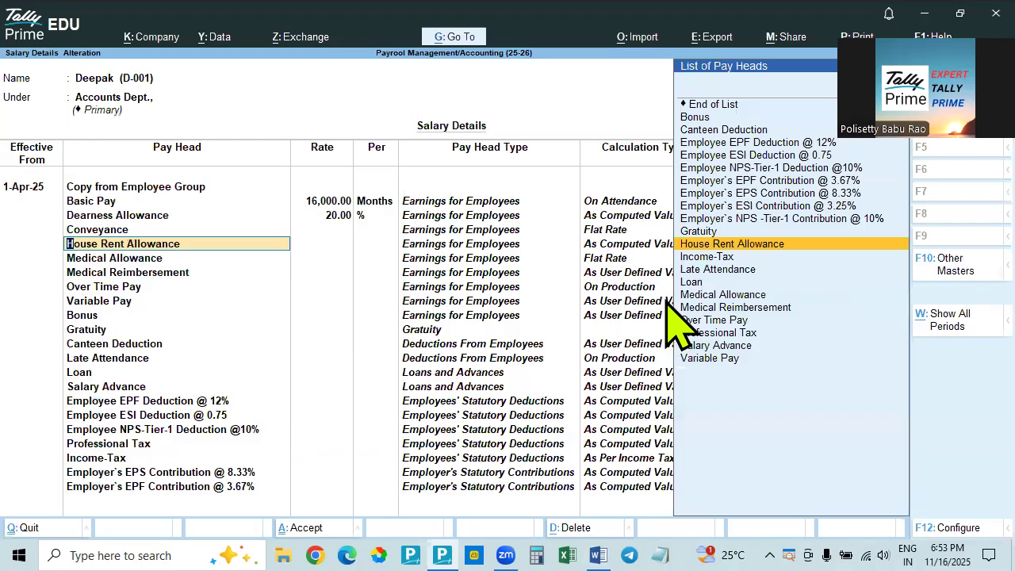
pyautogui.press('Return')
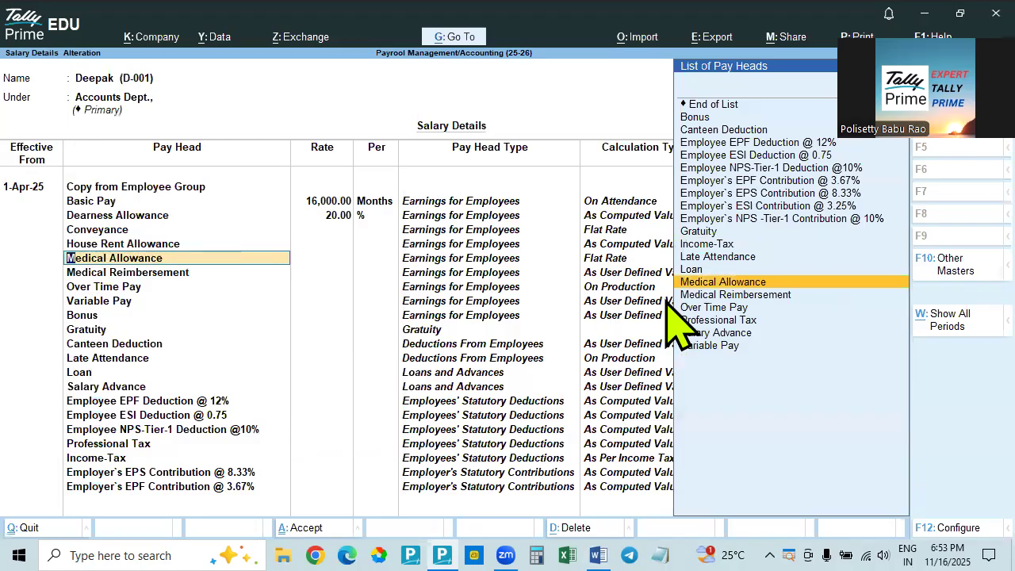
# Check the pay structure in the Word document for a medical allowance and accept Medical Allowance without a rate in Tally Prime
pyautogui.hotkey('alt', 'Tab')
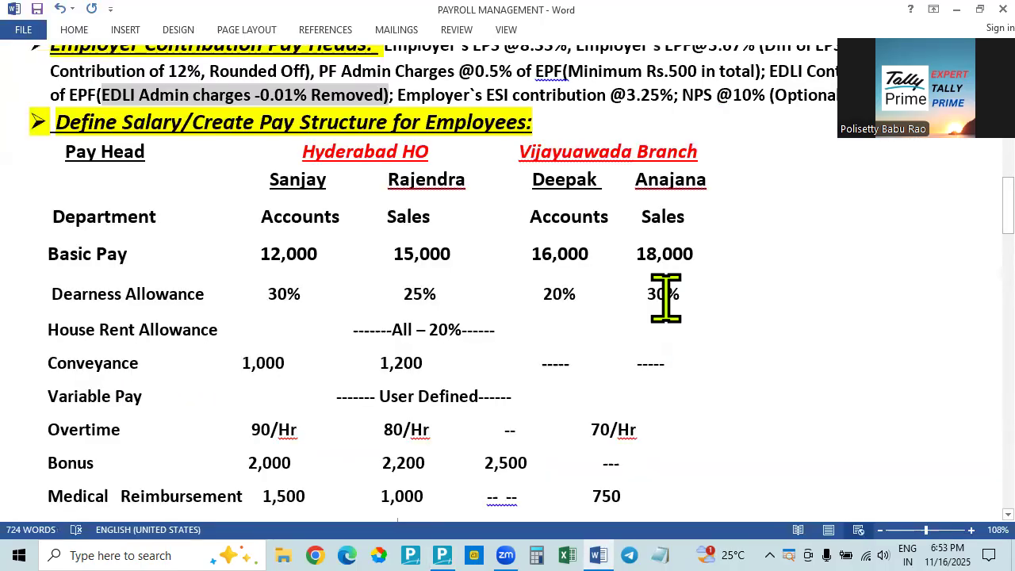
pyautogui.hotkey('alt', 'Tab')
pyautogui.press('Return')
pyautogui.press('Return')
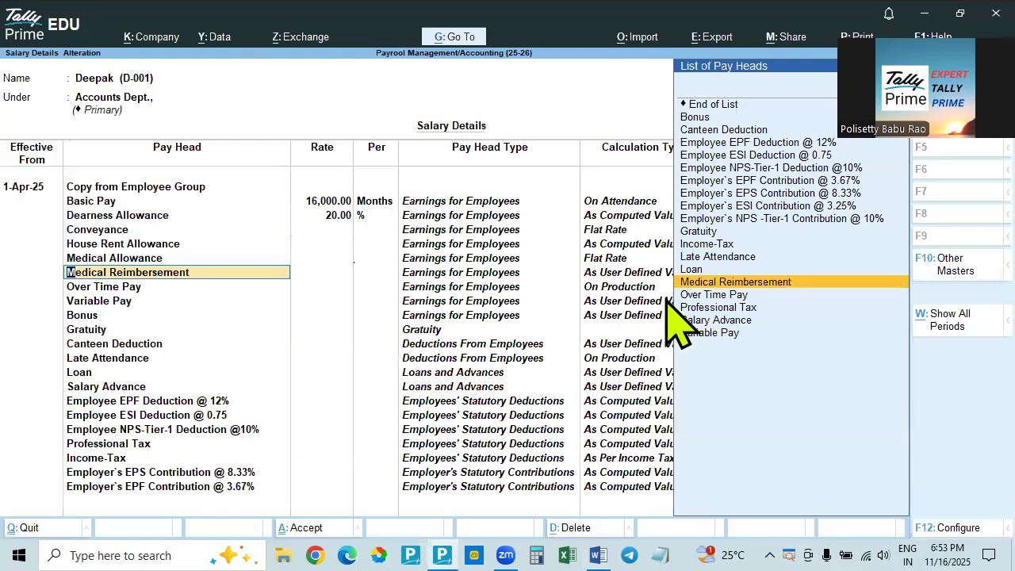
# Look up the Vijayawada Accounts employee's medical reimbursement in the Word document and accept Medical Reimbursement without a rate in Tally Prime
pyautogui.hotkey('alt', 'Tab')
pyautogui.scroll(-2, 425, 387)
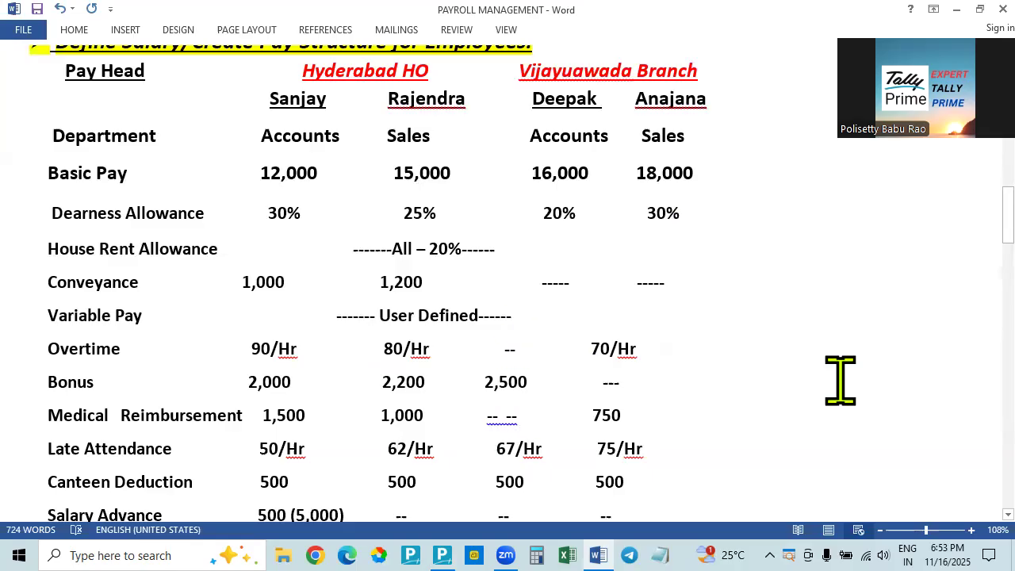
pyautogui.hotkey('alt', 'Tab')
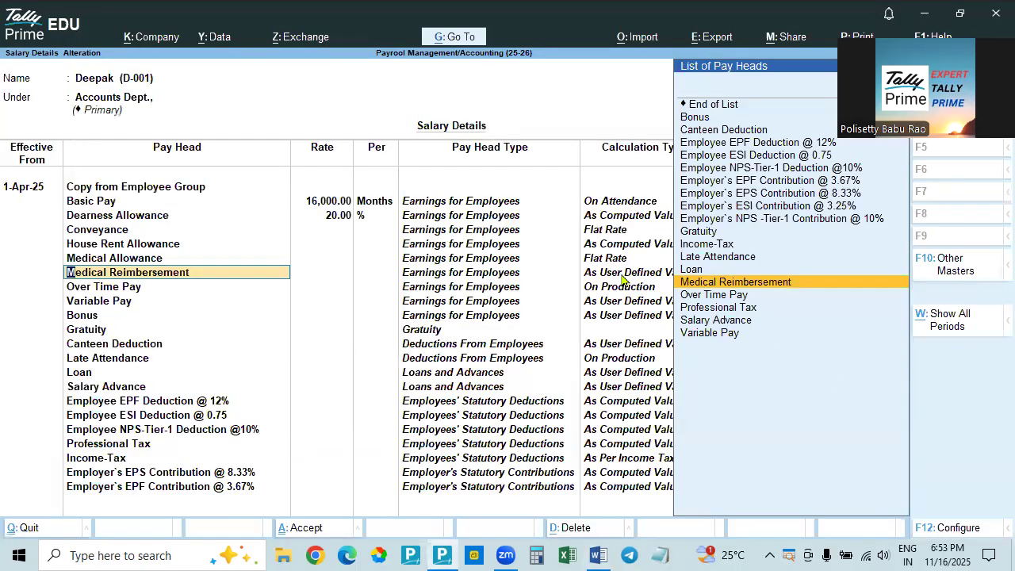
pyautogui.press('Down')
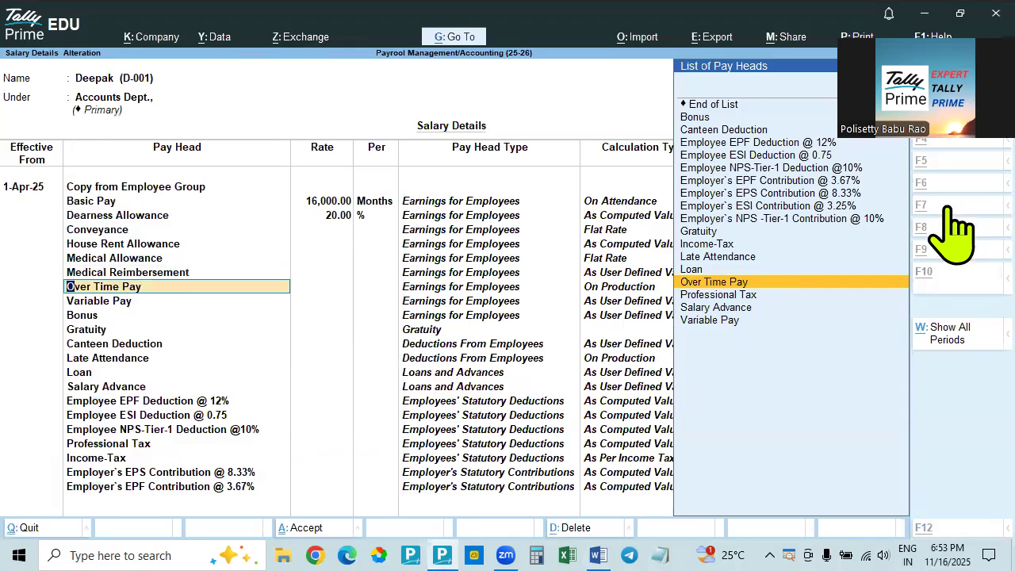
# Look up overtime in the Word document and shift the 2,500 bonus figure further towards the Vijayawada Accounts employee's column
pyautogui.hotkey('alt', 'Tab')
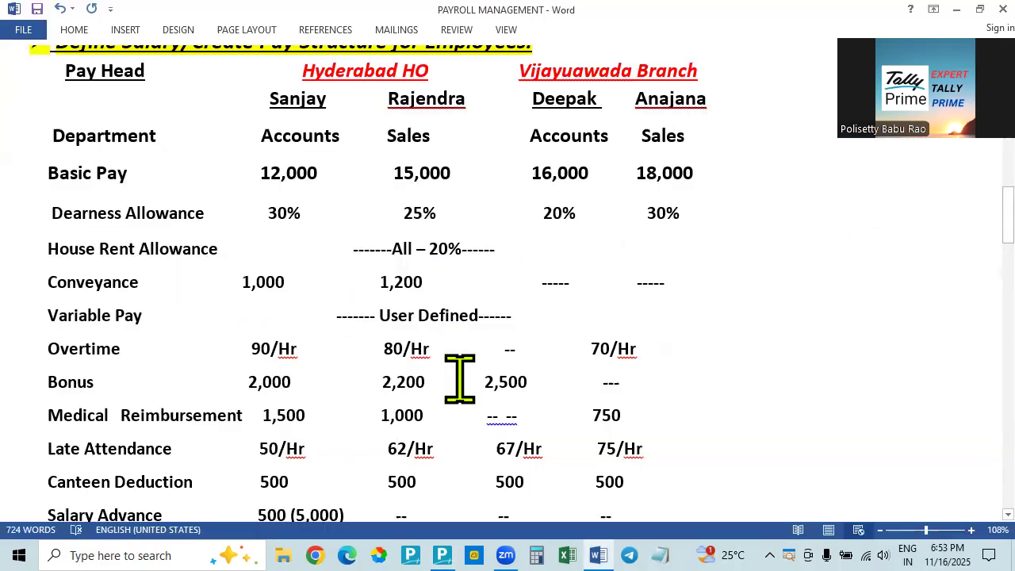
pyautogui.hotkey('alt', 'Tab')
pyautogui.hotkey('alt', 'Tab')
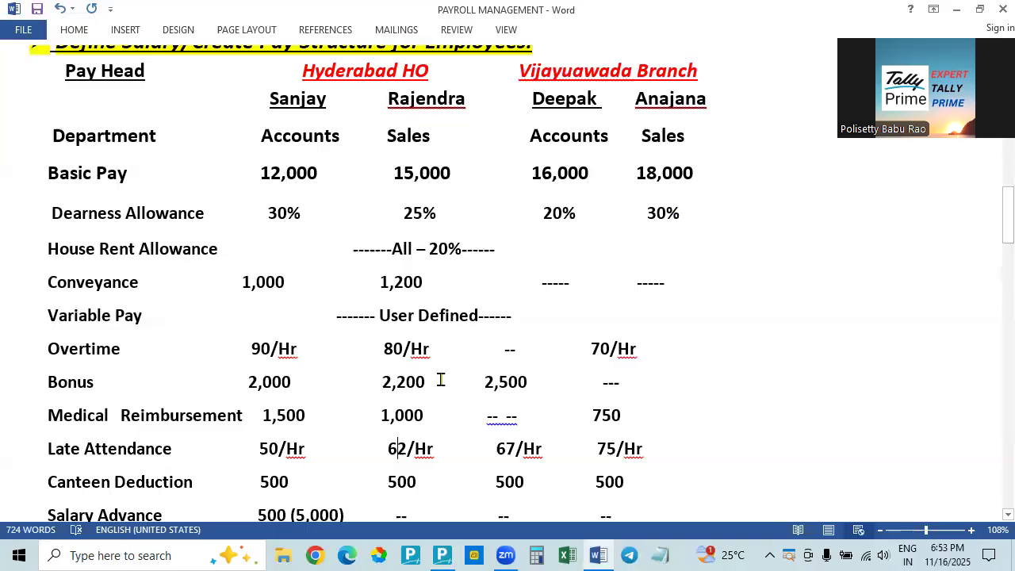
pyautogui.scroll(2, 582, 366)
pyautogui.scroll(-2, 582, 367)
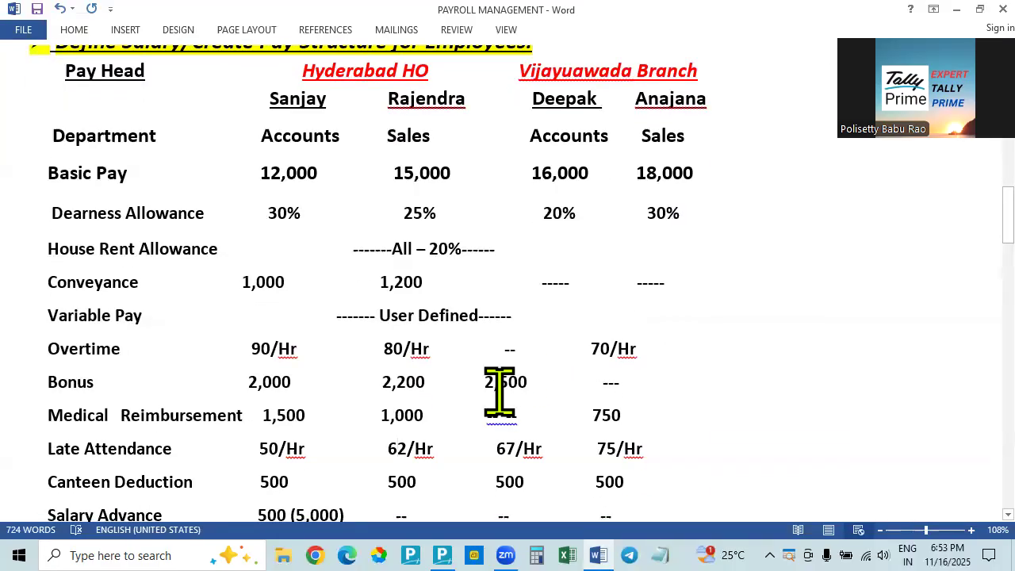
pyautogui.hotkey('alt', 'Tab')
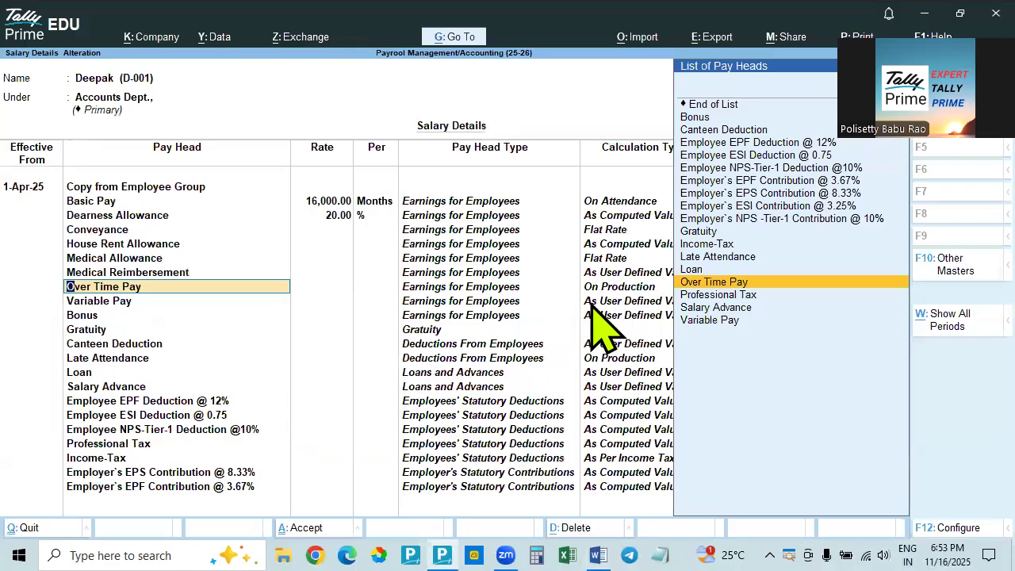
pyautogui.hotkey('alt', 'Tab')
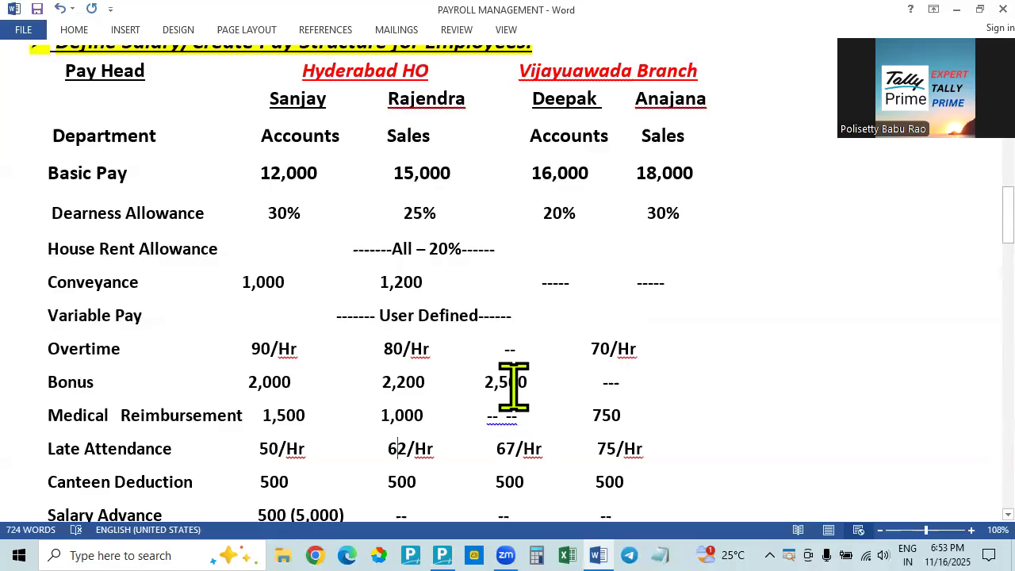
pyautogui.click(483, 382)
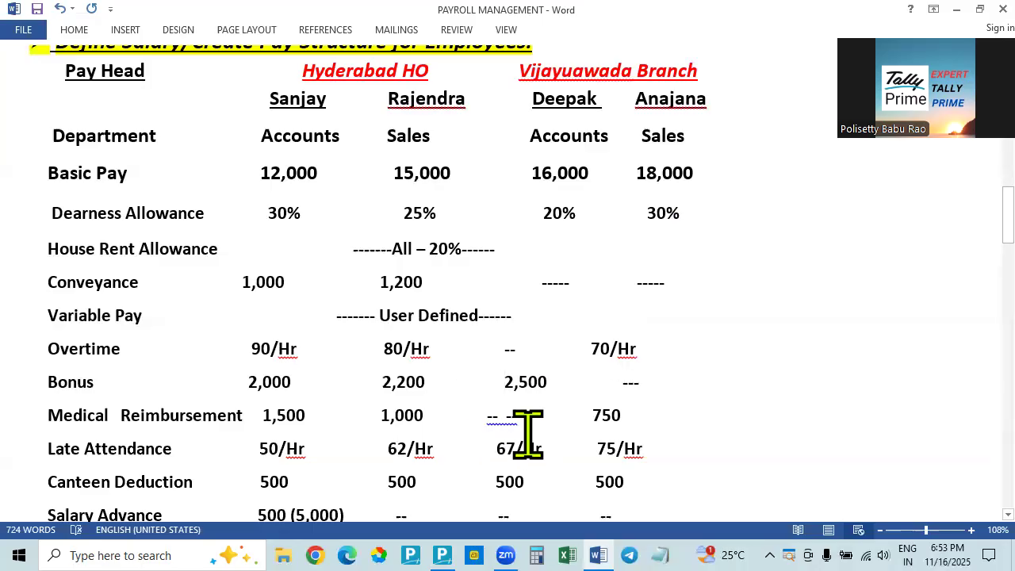
# Recheck the Vijayawada Accounts employee's overtime in the Word document and accept Over Time Pay without a rate in Tally Prime
pyautogui.hotkey('alt', 'Tab')
pyautogui.hotkey('alt', 'Tab')
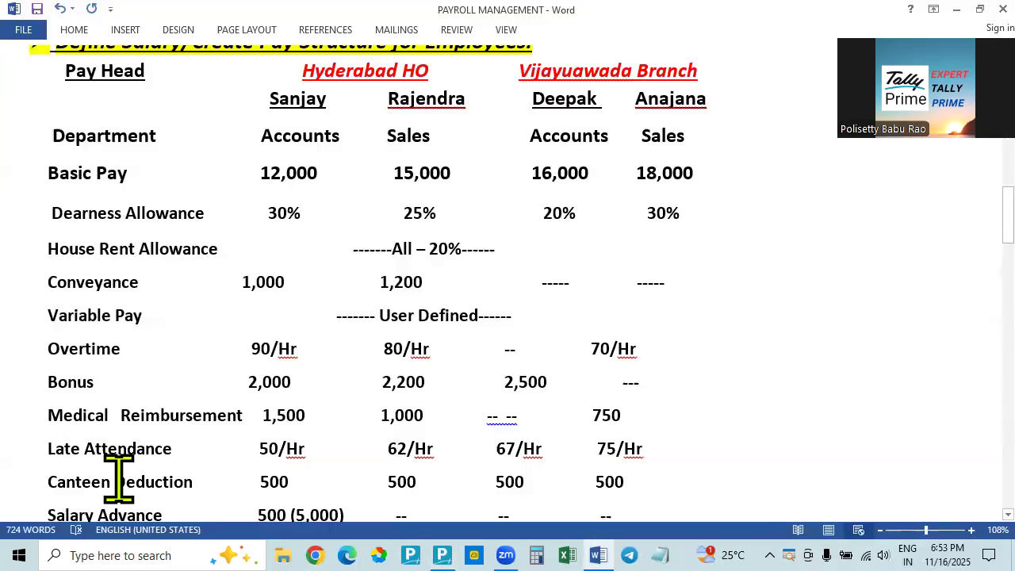
pyautogui.hotkey('alt', 'Tab')
pyautogui.hotkey('alt', 'Tab')
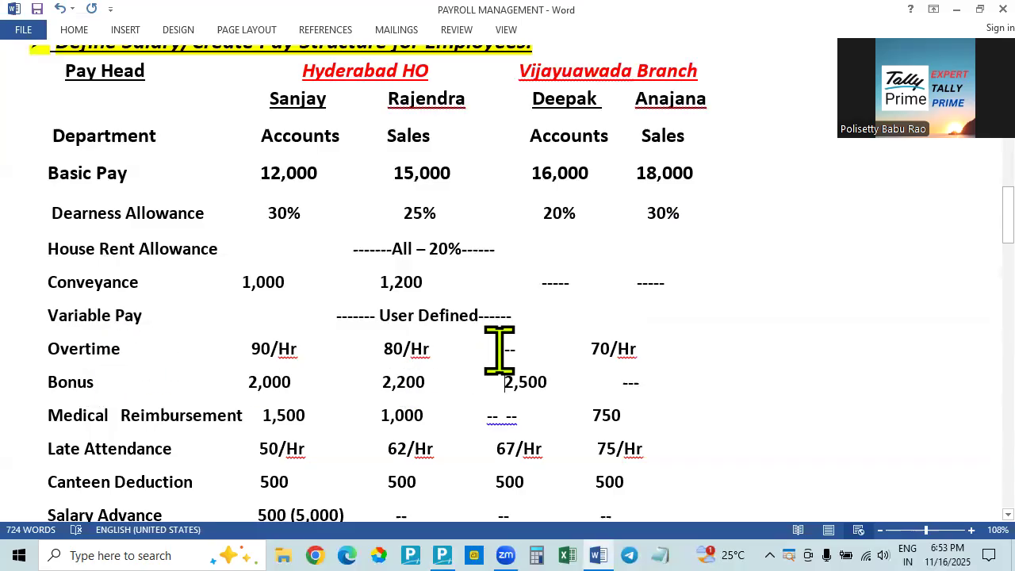
pyautogui.hotkey('alt', 'Tab')
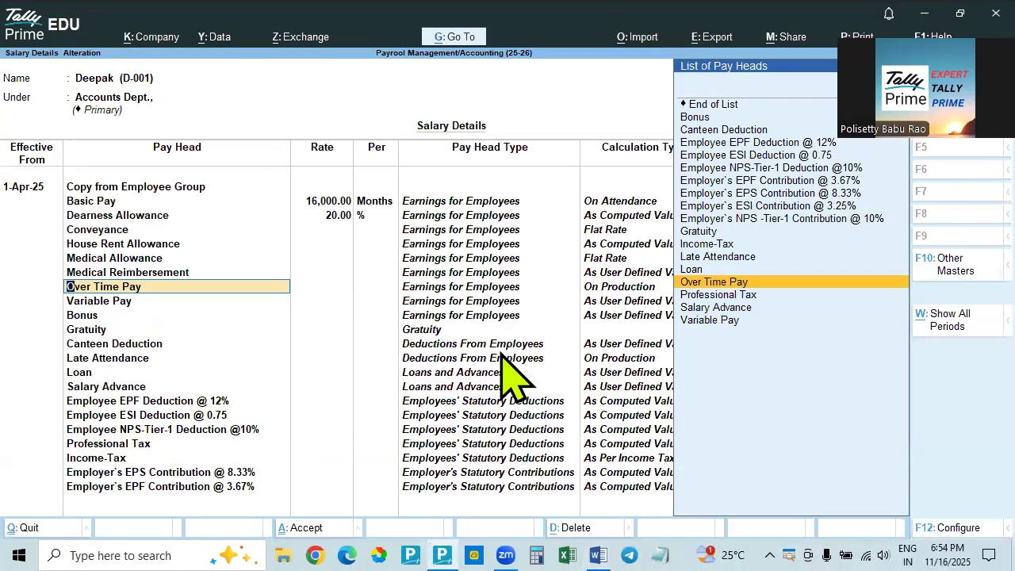
pyautogui.press('Return')
pyautogui.press('Return')
# Check variable pay and bonus in the Word document and accept Variable Pay, Bonus and Gratuity without rates in Tally Prime
pyautogui.hotkey('alt', 'Tab')
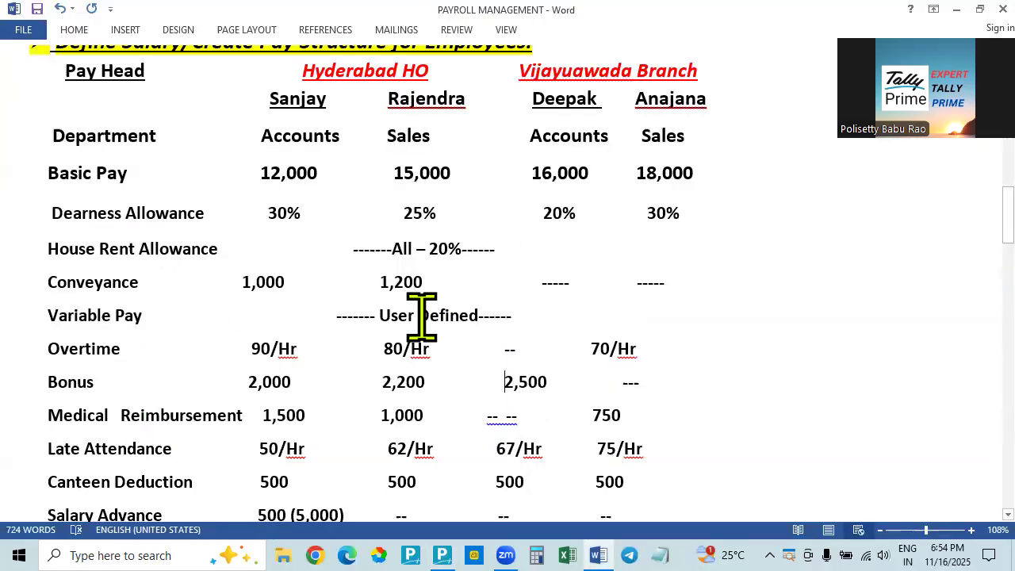
pyautogui.hotkey('alt', 'Tab')
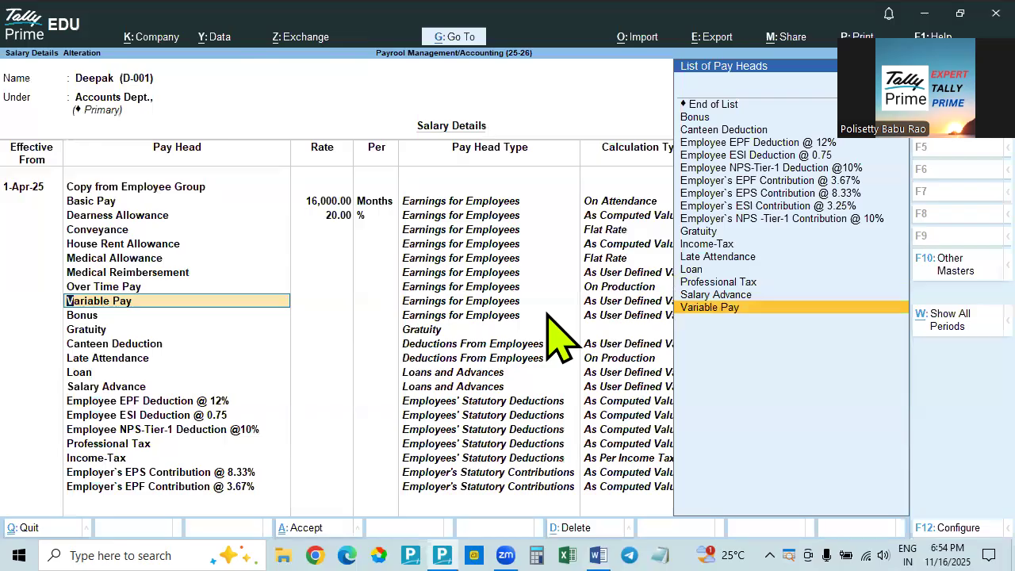
pyautogui.press('Return')
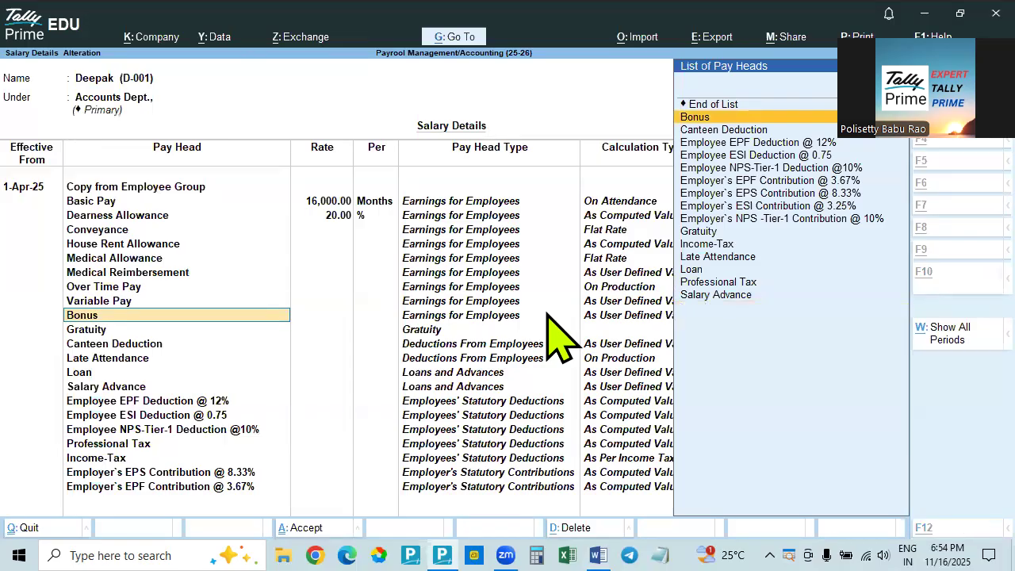
pyautogui.hotkey('alt', 'Tab')
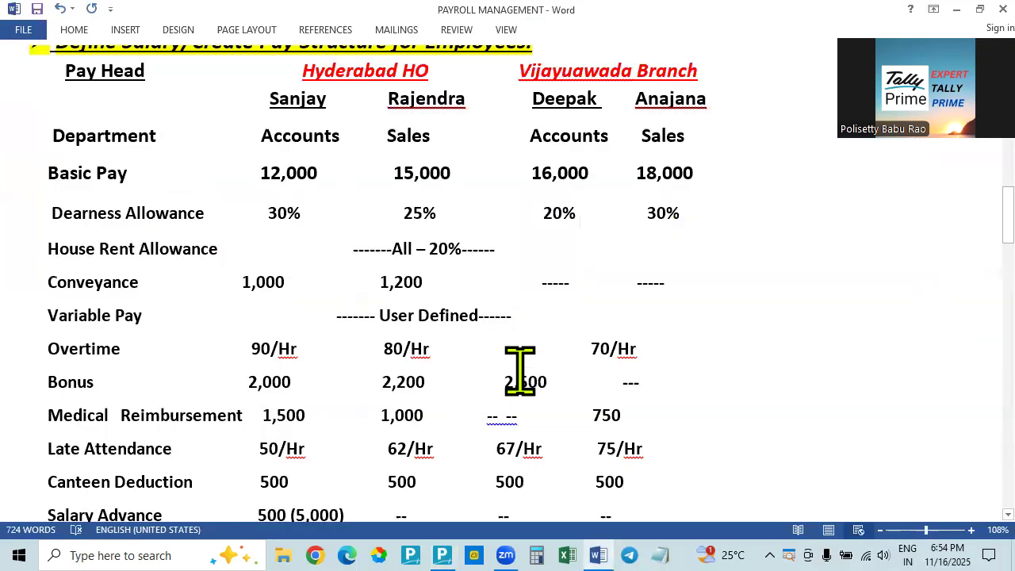
pyautogui.hotkey('alt', 'Tab')
pyautogui.press('Return')
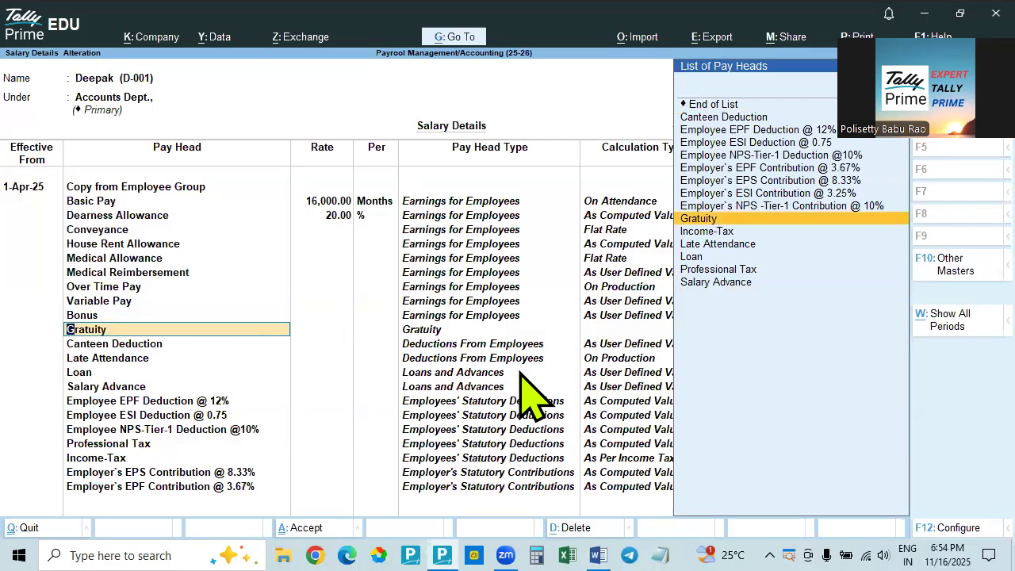
pyautogui.press('Return')
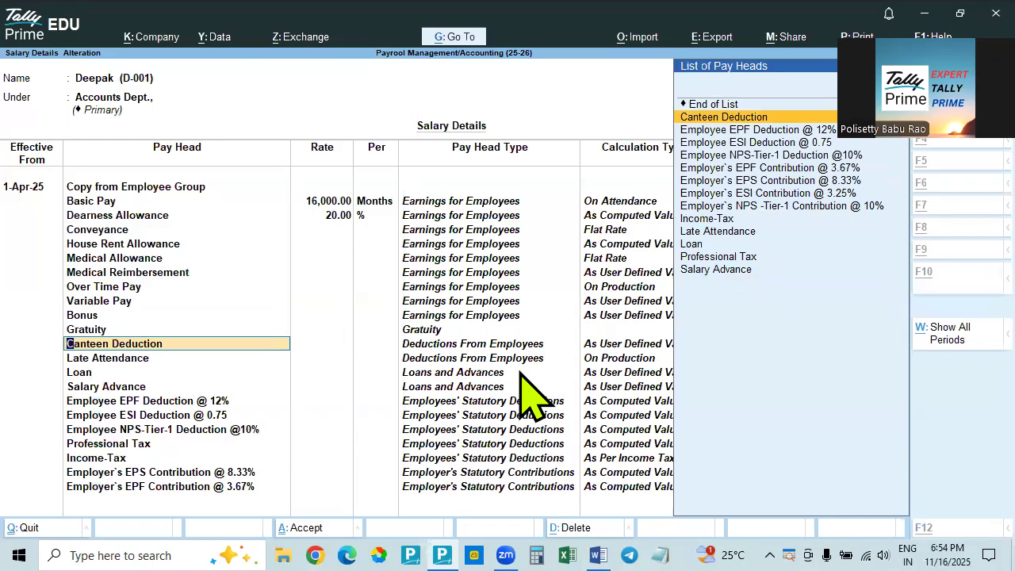
# Check the canteen deduction in the Word document and accept Canteen Deduction without a rate in Tally Prime
pyautogui.hotkey('alt', 'Tab')
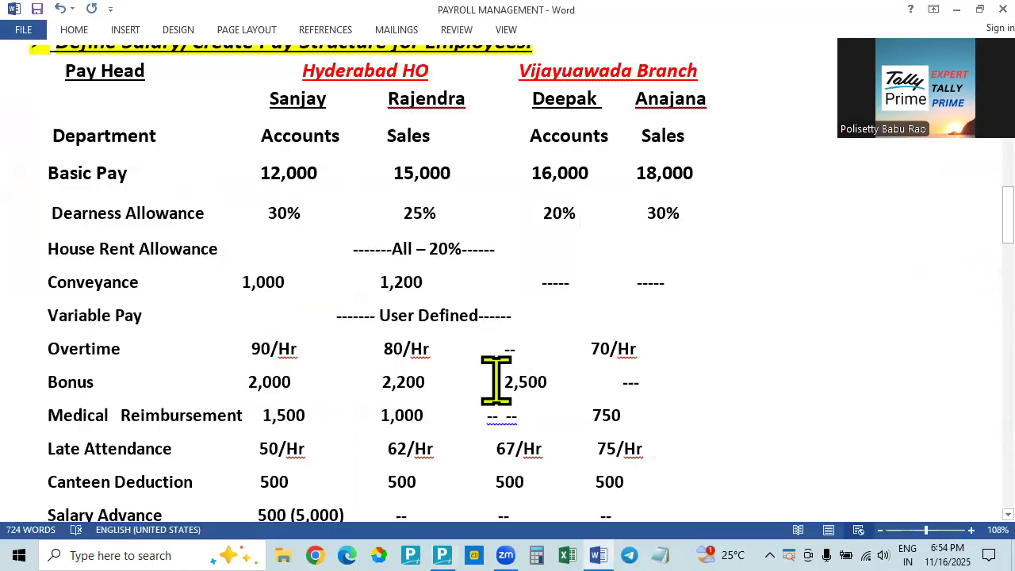
pyautogui.scroll(-2, 496, 379)
pyautogui.hotkey('alt', 'Tab')
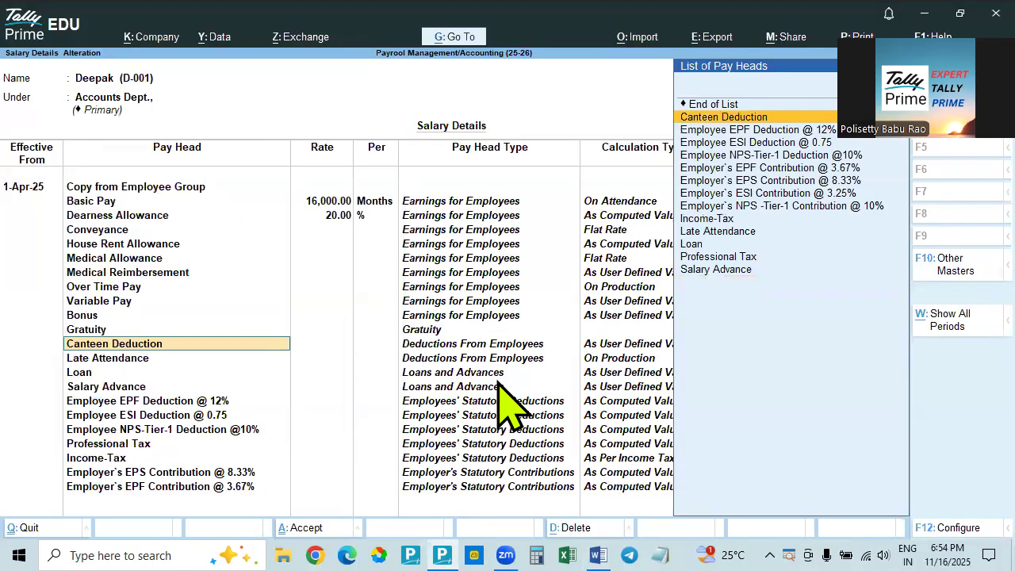
pyautogui.press('Return')
# Look up the Vijayawada Accounts employee's late attendance rate in the Word document and return to Tally Prime
pyautogui.hotkey('alt', 'Tab')
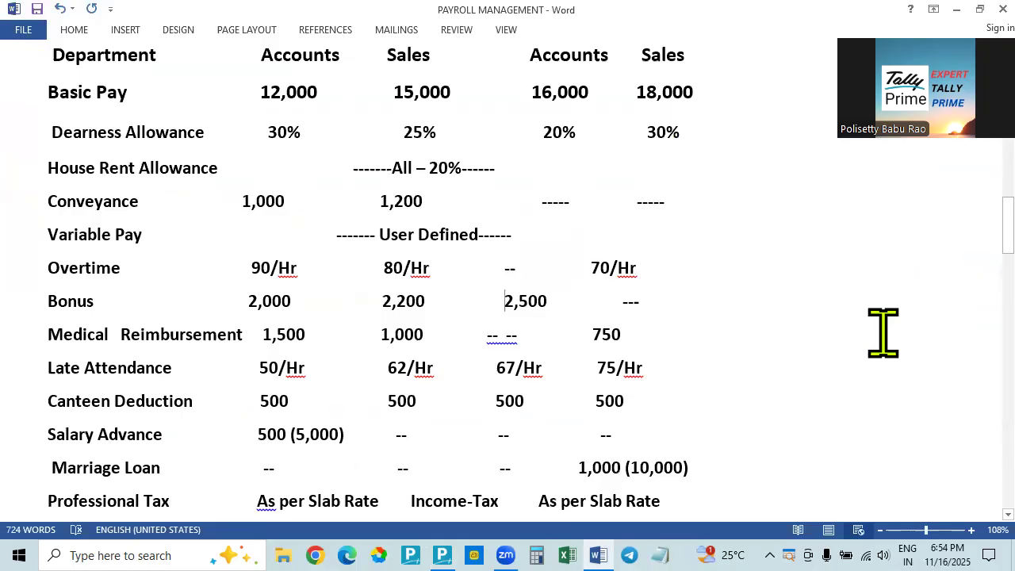
pyautogui.hotkey('alt', 'Tab')
pyautogui.hotkey('alt', 'Tab')
pyautogui.hotkey('alt', 'Tab')
pyautogui.write('67')
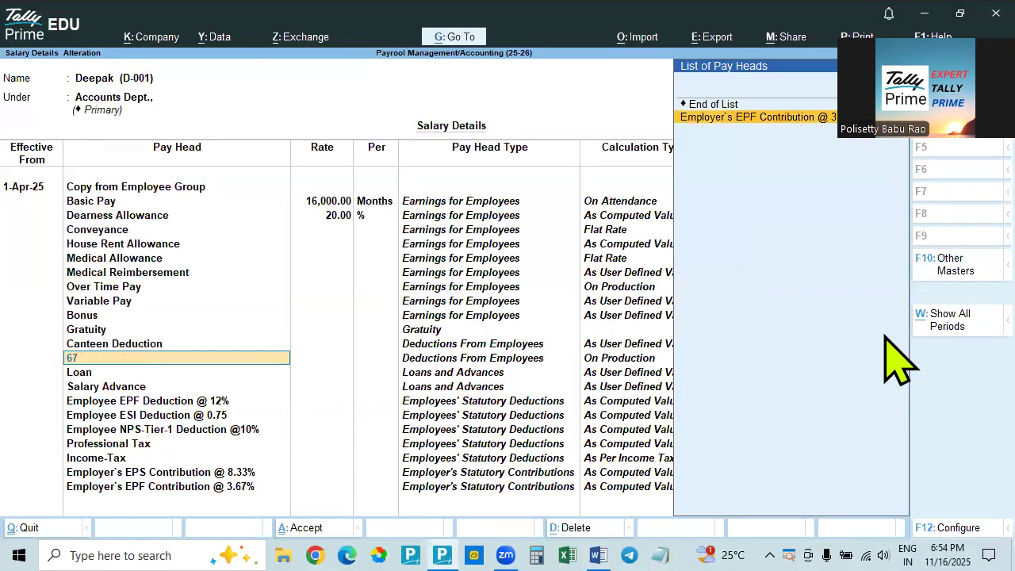
pyautogui.press('BackSpace')
pyautogui.press('BackSpace')
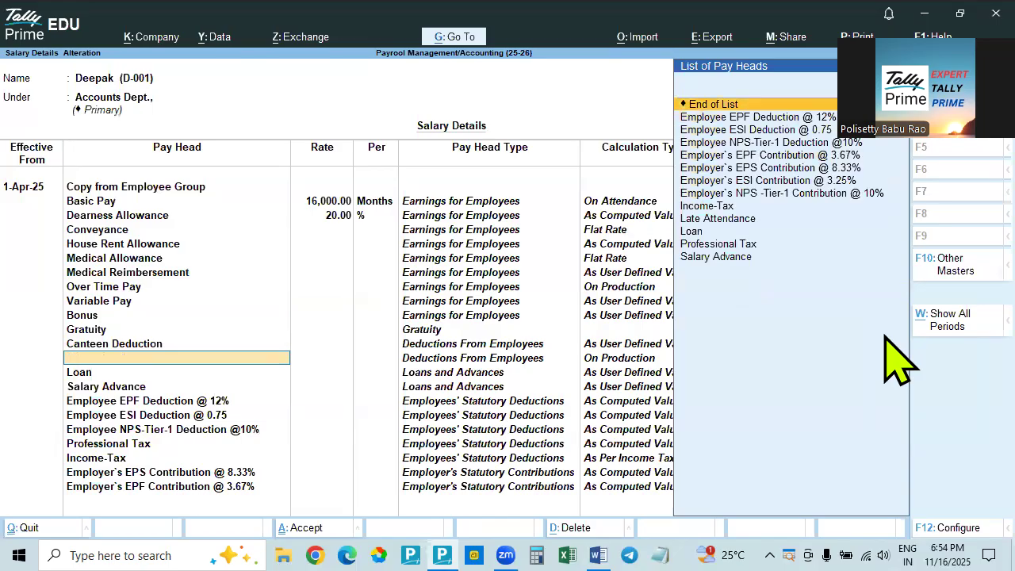
# Choose Late Attendance as the pay head below Canteen Deduction and set its rate to 67 per hour
pyautogui.write('La')
pyautogui.press('Down')
pyautogui.press('Up')
pyautogui.press('Return')
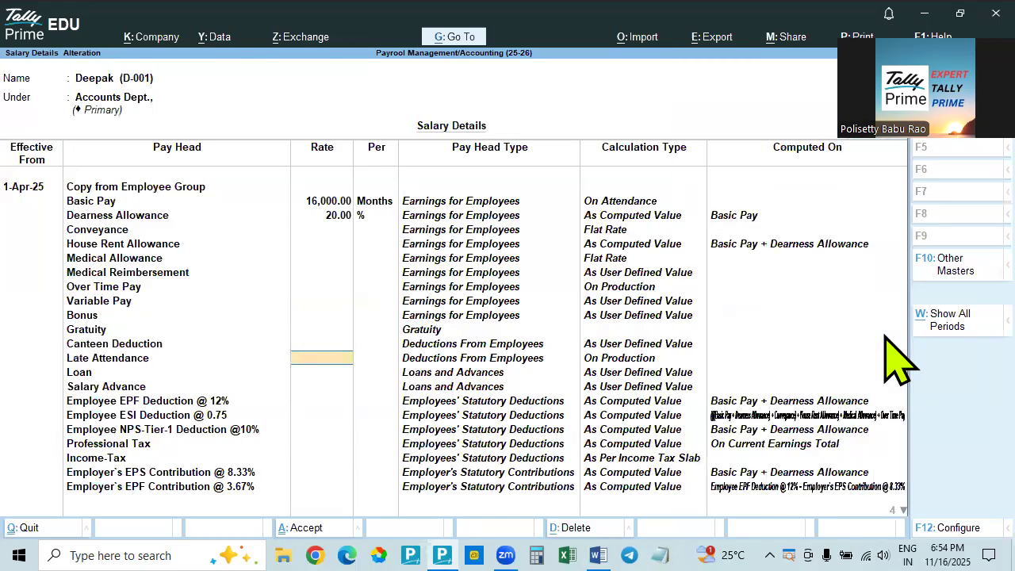
pyautogui.write('67')
pyautogui.press('Return')
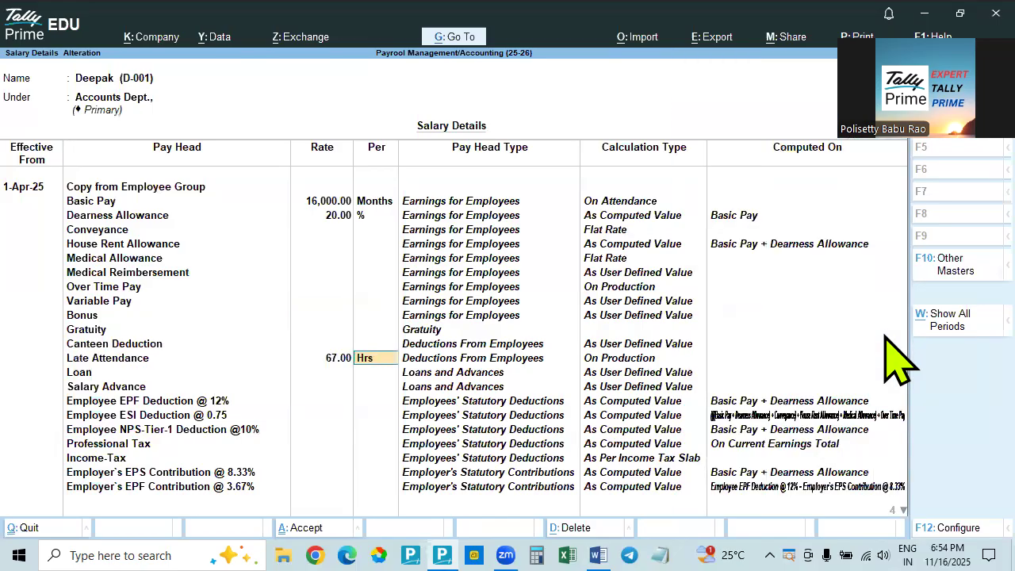
pyautogui.press('Return')
# Check the Vijayawada Accounts employee's marriage loan in the Word document and accept Loan without a rate in Tally Prime
pyautogui.hotkey('alt', 'Tab')
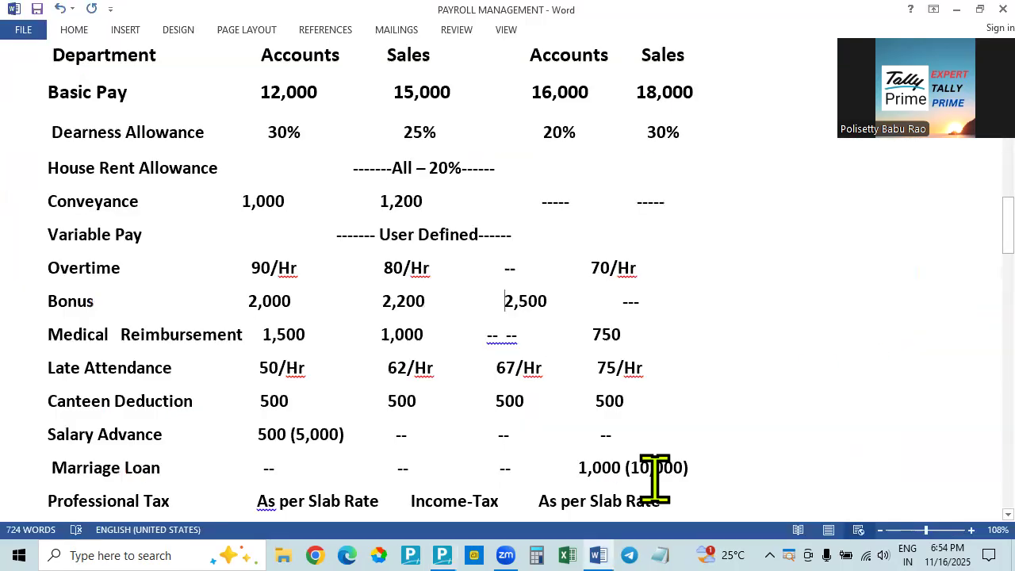
pyautogui.hotkey('alt', 'Tab')
pyautogui.press('Return')
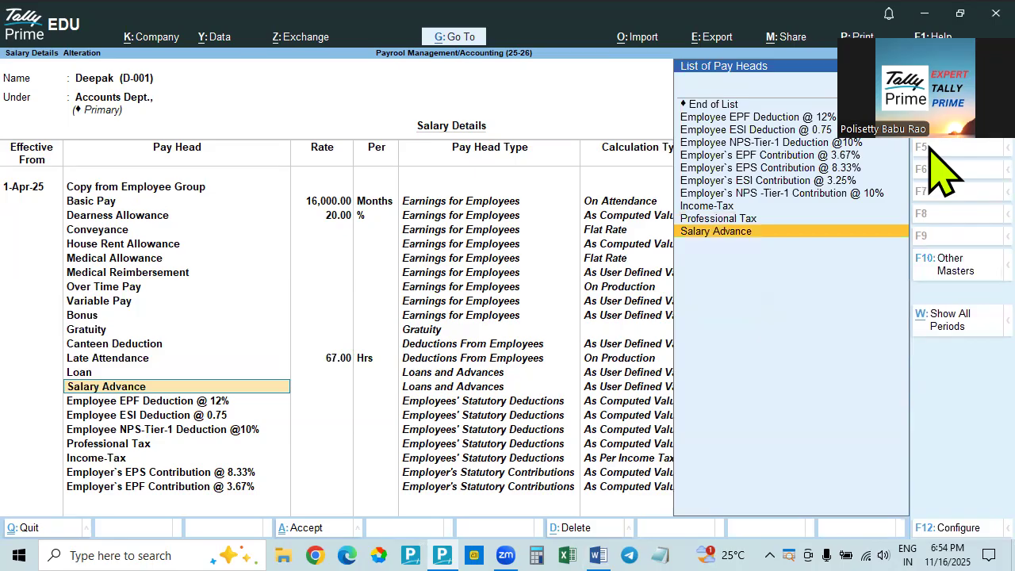
# Check the salary advance in the Word document, accept Salary Advance and the statutory pay heads without rates in Tally Prime, and save the salary details
pyautogui.hotkey('alt', 'Tab')
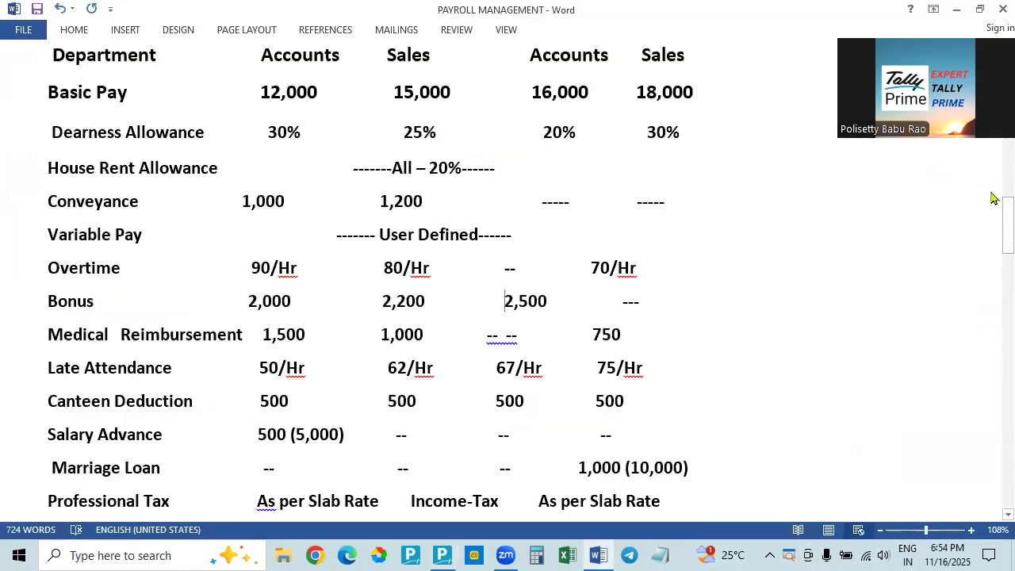
pyautogui.hotkey('alt', 'Tab')
pyautogui.press('Return')
pyautogui.press('Return')
pyautogui.press('Return')
pyautogui.press('Return')
pyautogui.press('Return')
pyautogui.press('Return')
pyautogui.press('Return')
pyautogui.press('Return')
pyautogui.press('Return')
pyautogui.press('Return')
pyautogui.press('Return')
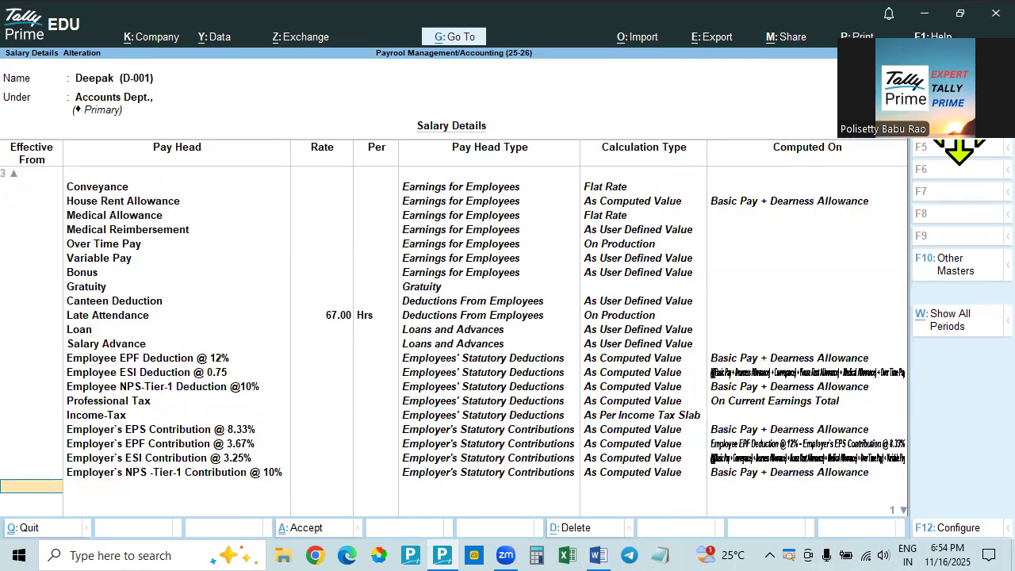
pyautogui.press('Return')
pyautogui.press('Return')
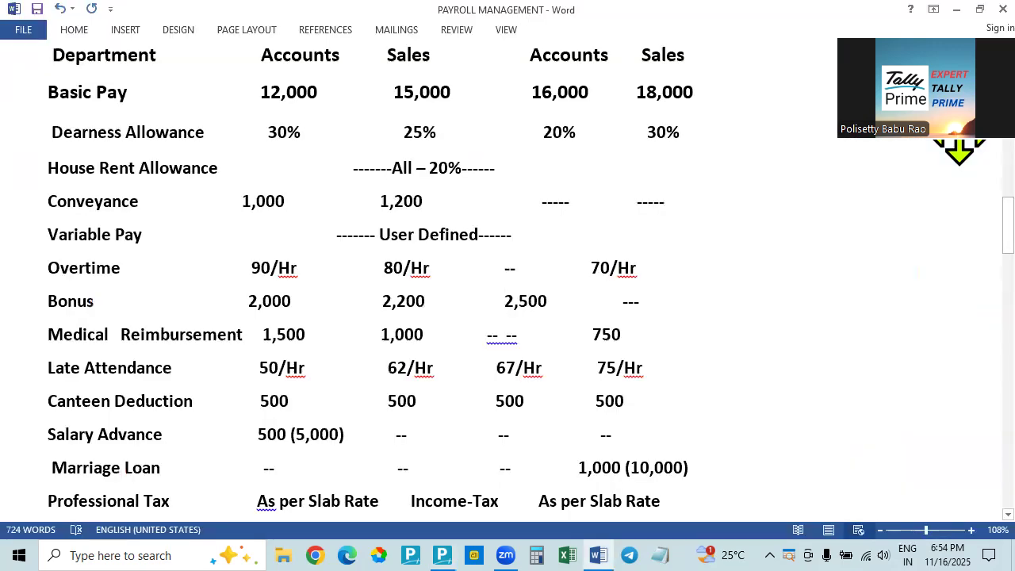
# Review the pay structure's employee columns in the Word document and open the Vijayawada Branch Sales Dept. employee's salary details in Tally Prime
pyautogui.scroll(3, 806, 343)
pyautogui.scroll(1, 805, 343)
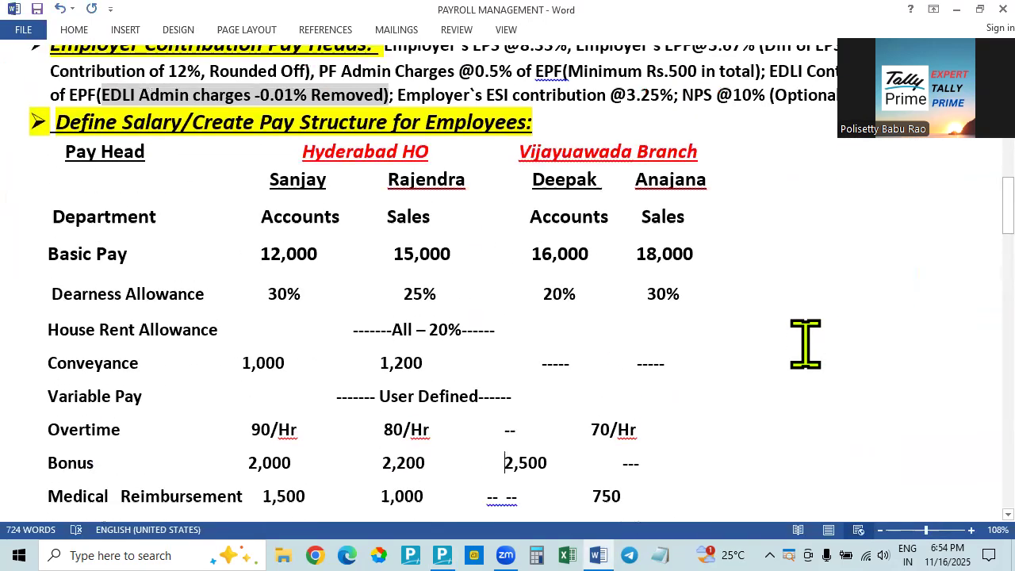
pyautogui.hotkey('alt', 'Tab')
pyautogui.press('Up')
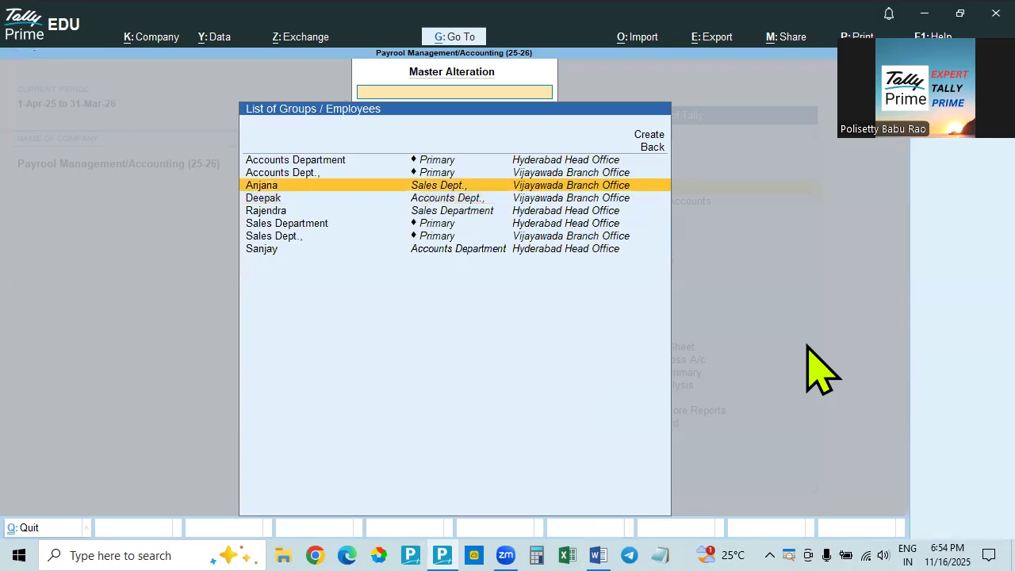
pyautogui.press('Return')
# Set the effective date to 1-4-25 and copy the pay heads from the Accounts Department employee group
pyautogui.write('1-4-25')
pyautogui.press('Return')
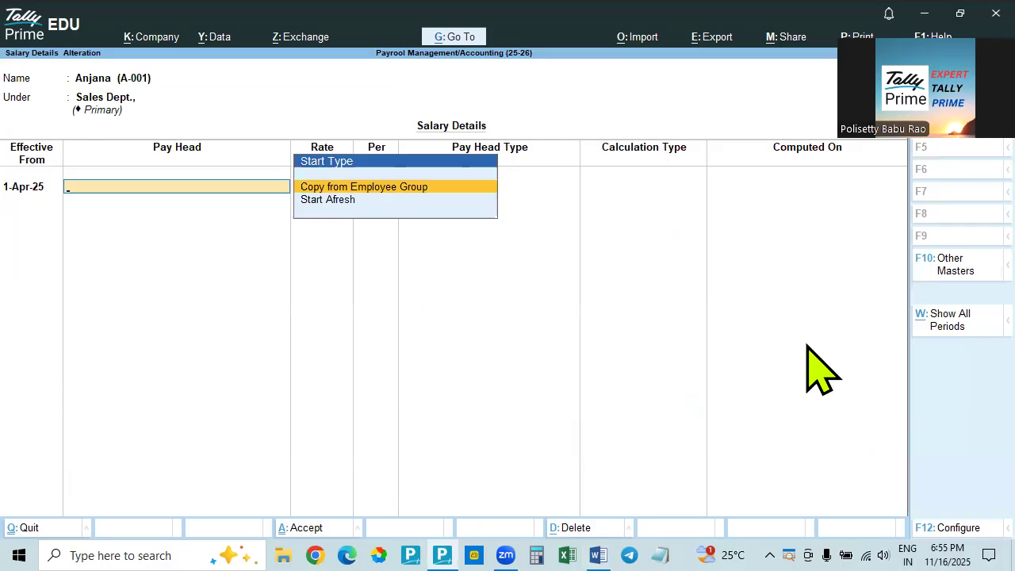
pyautogui.press('Return')
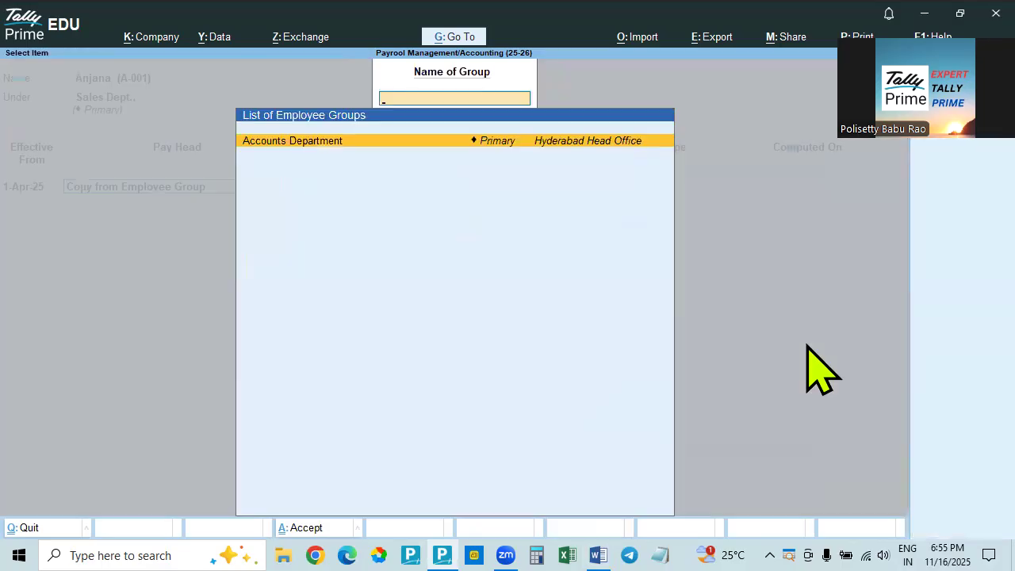
pyautogui.press('Return')
pyautogui.press('Return')
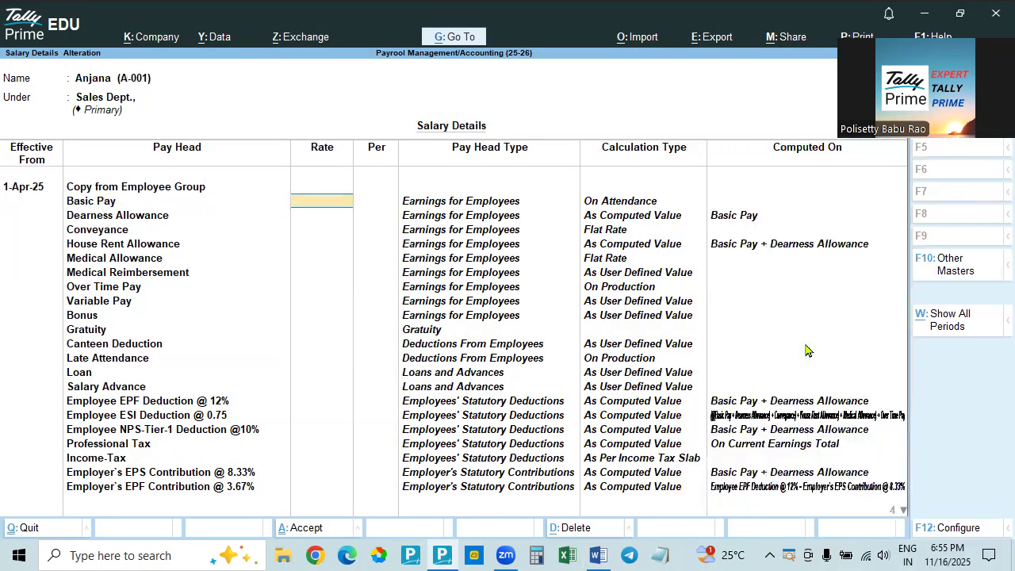
# Check the Vijayawada Sales employee's basic pay in the Word document and set Basic Pay to 18,000 per month in Tally Prime
pyautogui.hotkey('alt', 'Tab')
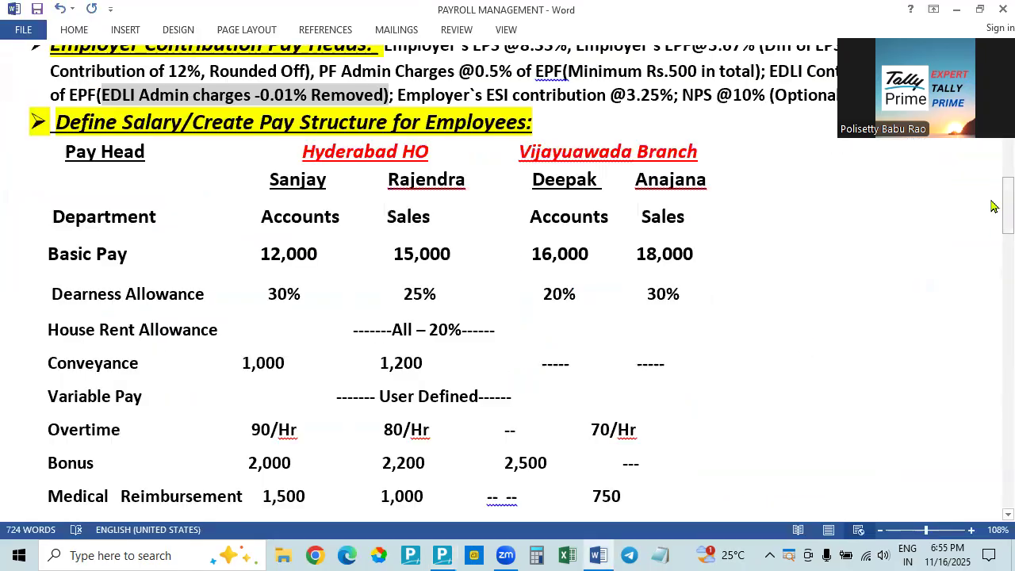
pyautogui.hotkey('alt', 'Tab')
pyautogui.write('18000')
pyautogui.press('Return')
pyautogui.press('Return')
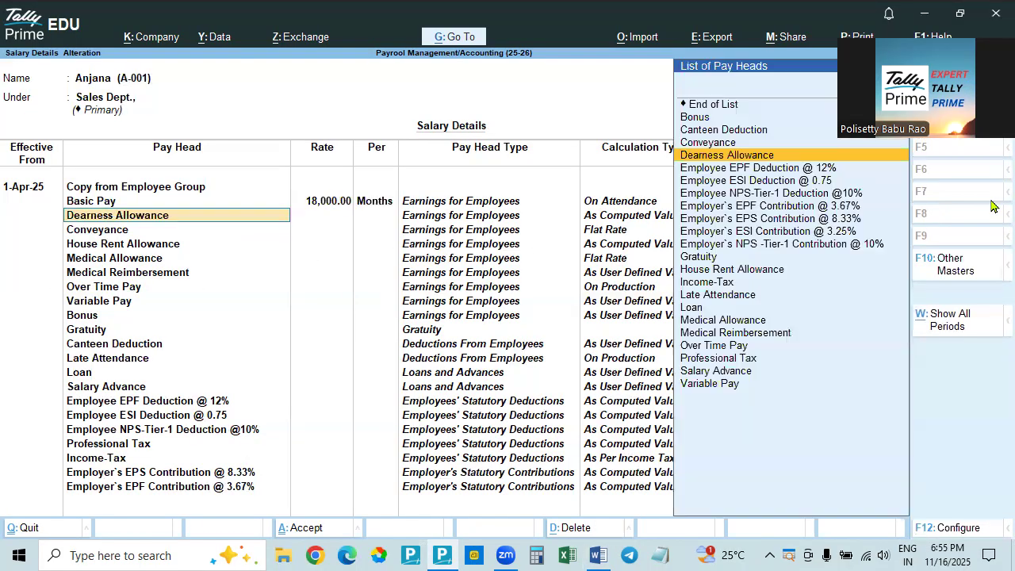
# Set Allow to Override Slab Percentage to Yes in the salary details configuration and save it
pyautogui.press('F12')
pyautogui.write('y')
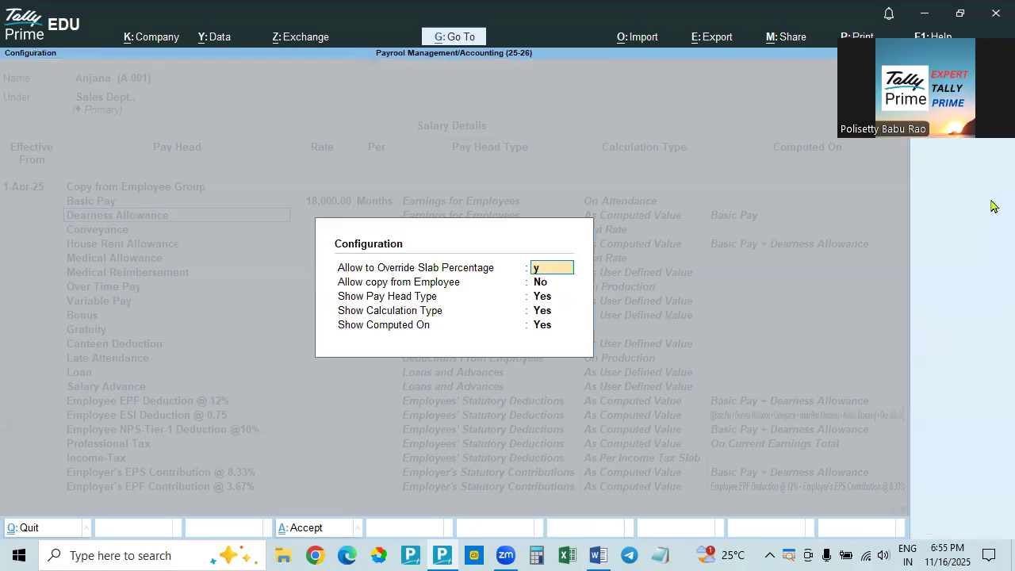
pyautogui.press('Return')
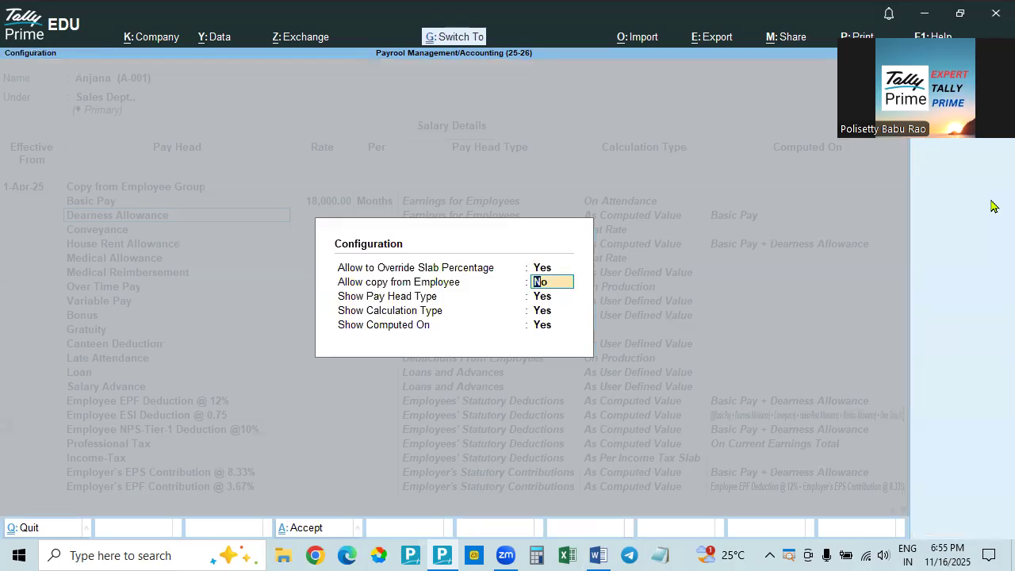
pyautogui.hotkey('ctrl', 'a')
pyautogui.press('Return')
# Check the employee's dearness allowance in the Word document and set the Dearness Allowance rate to 30% in Tally Prime
pyautogui.hotkey('alt', 'Tab')
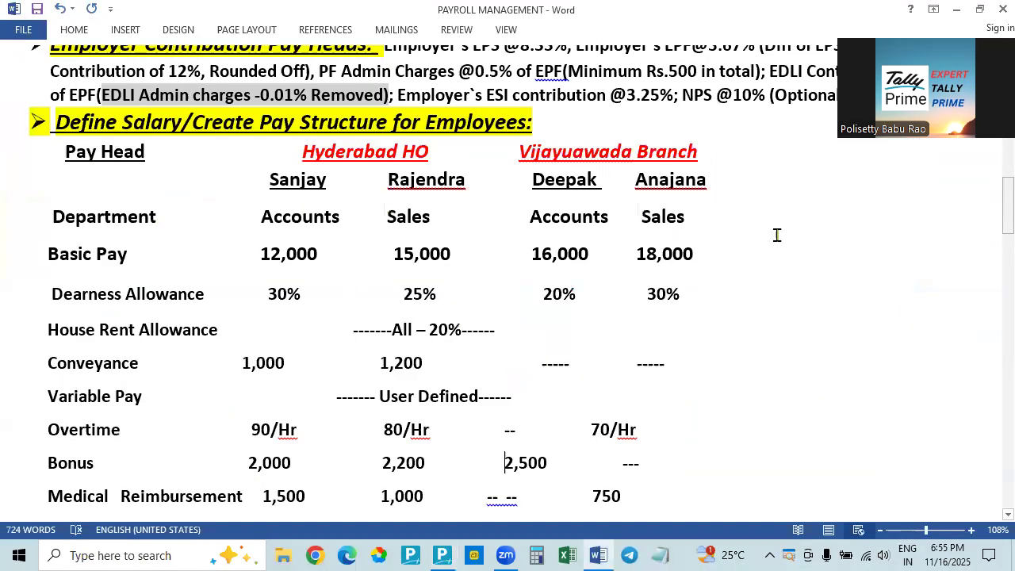
pyautogui.click(933, 10)
pyautogui.write('30')
pyautogui.press('Return')
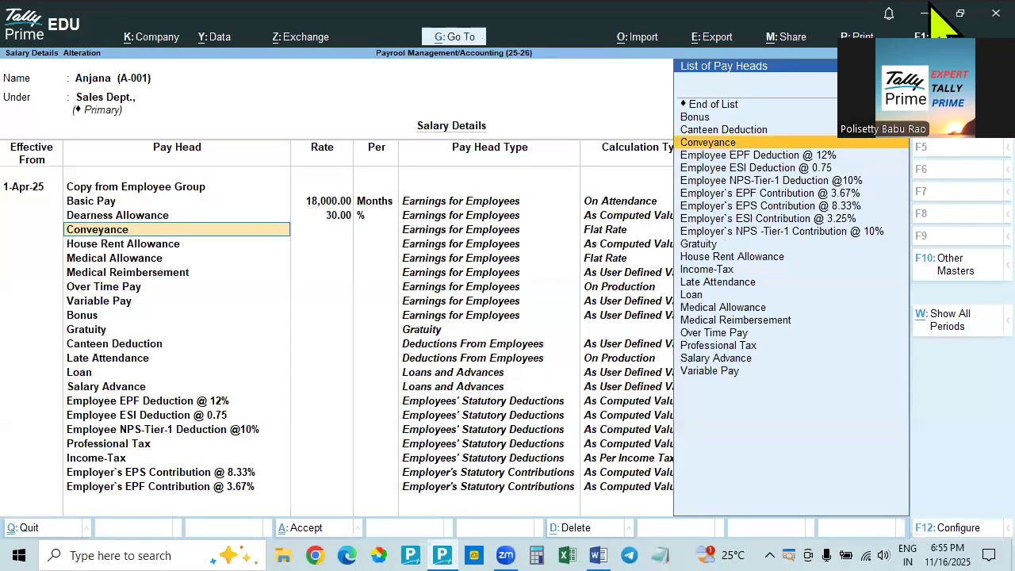
# Set Allow to Override Slab Percentage back to No in the salary details configuration and save it
pyautogui.press('F12')
pyautogui.write('n')
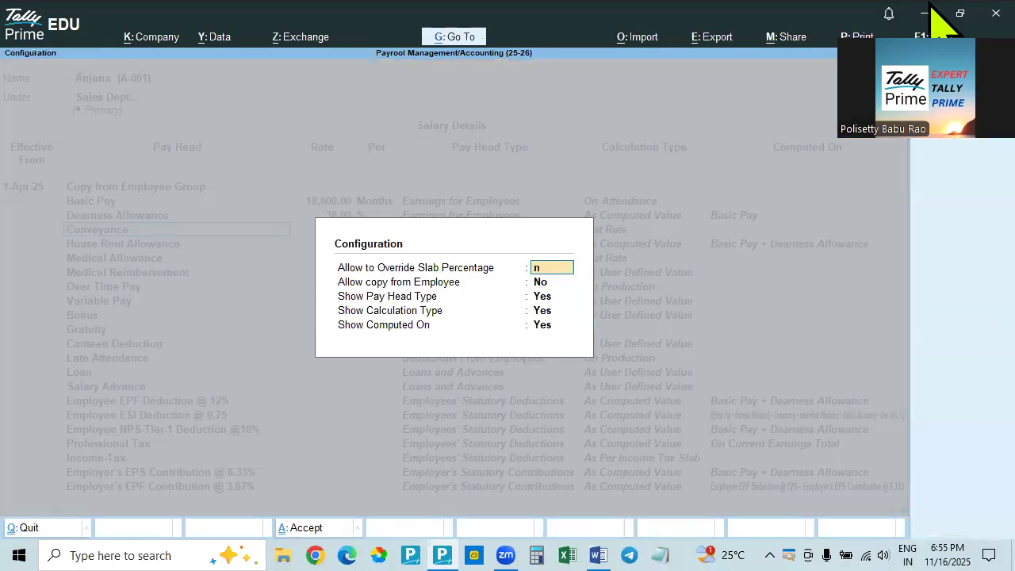
pyautogui.press('Return')
pyautogui.hotkey('ctrl', 'a')
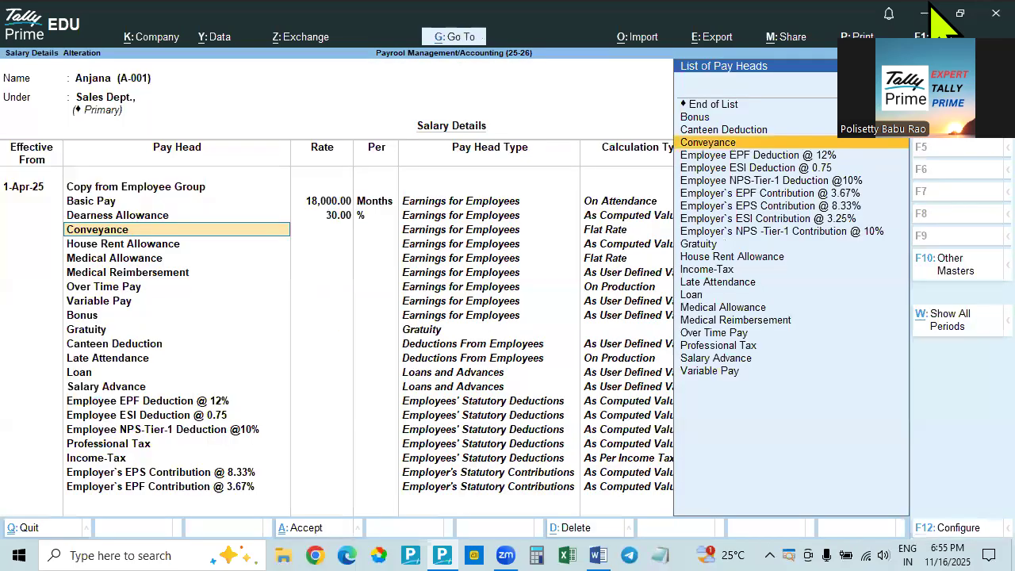
# Check the allowances in the Word document and accept Conveyance, House Rent Allowance and Medical Allowance without rates in Tally Prime
pyautogui.click(932, 7)
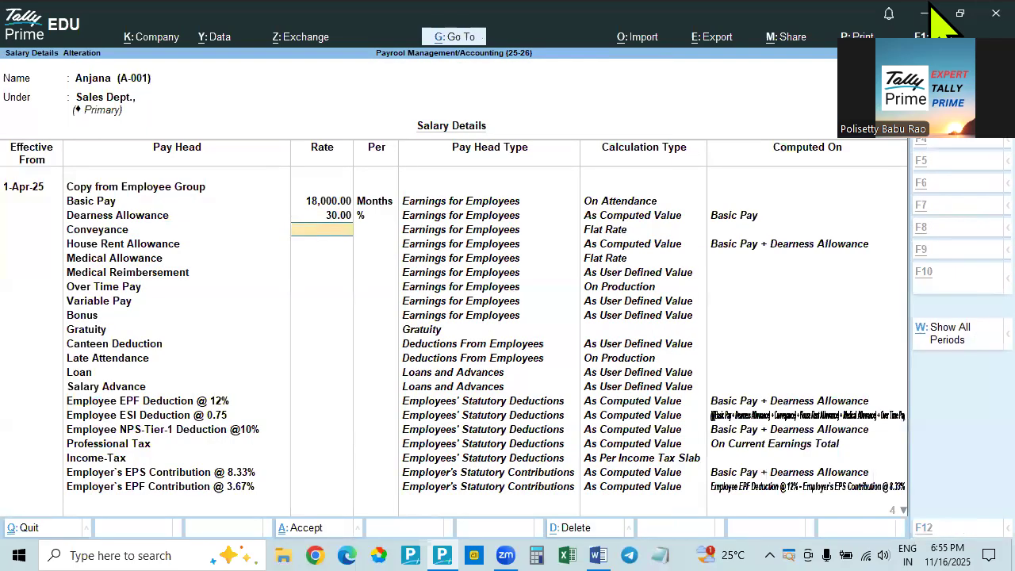
pyautogui.scroll(-2, 661, 226)
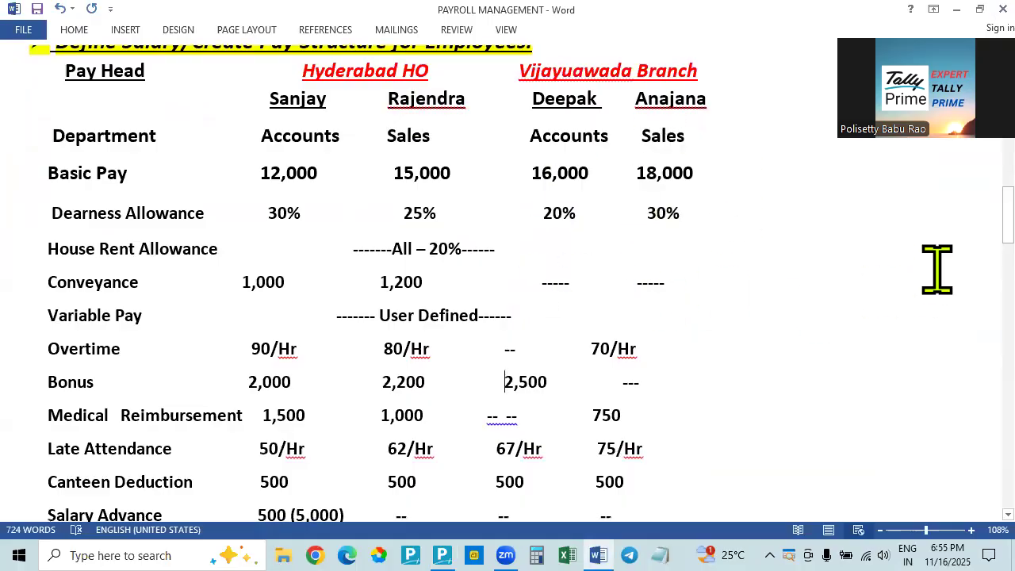
pyautogui.hotkey('alt', 'Tab')
pyautogui.press('Return')
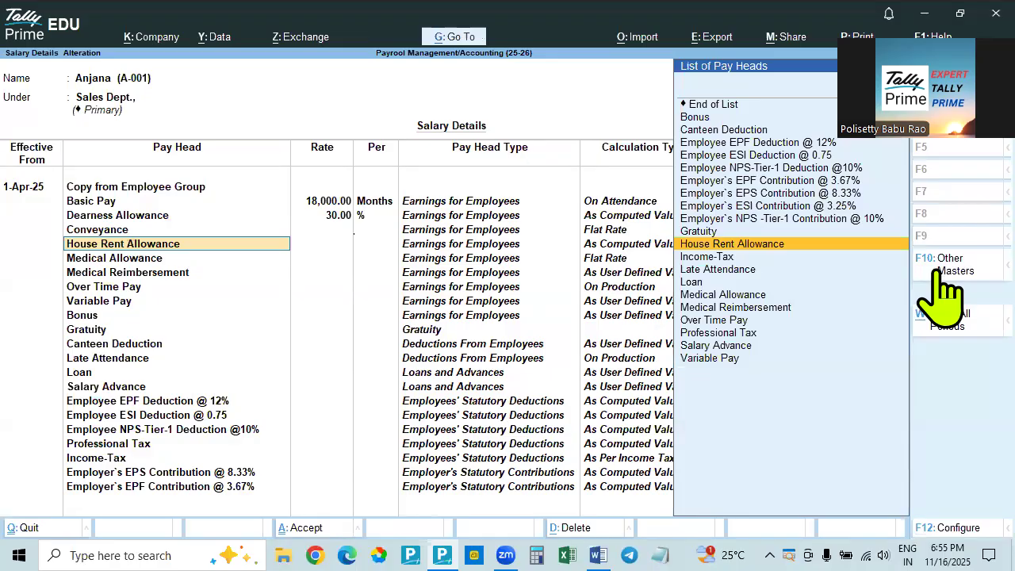
pyautogui.press('Return')
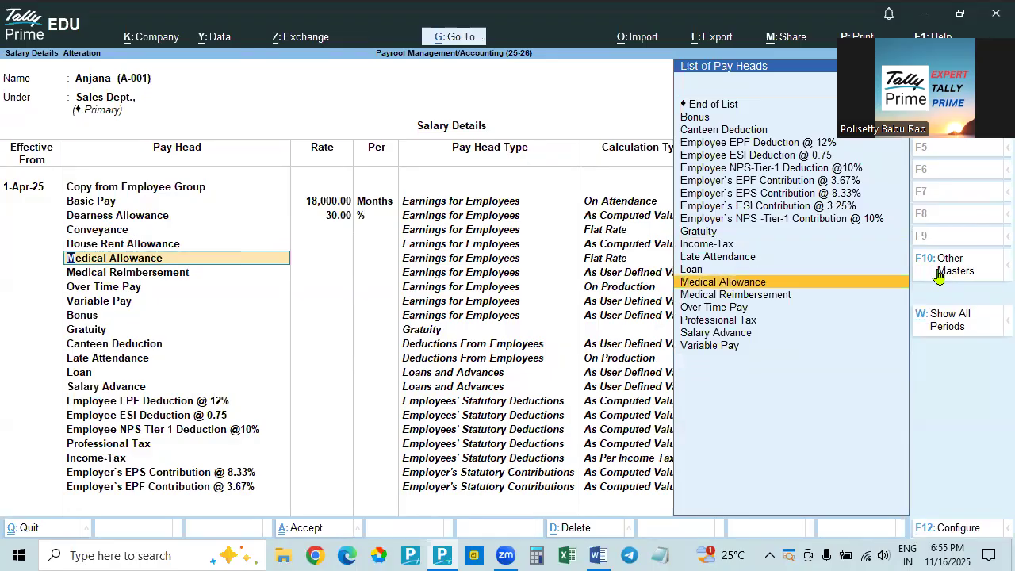
pyautogui.press('Return')
pyautogui.press('Return')
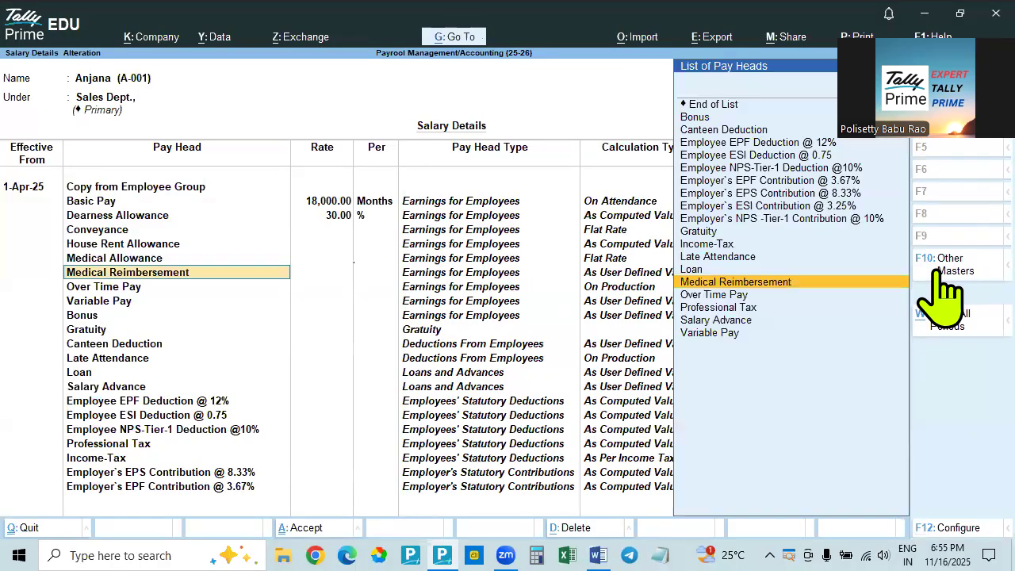
# Check the employee's medical reimbursement in the Word document and accept that pay head without a rate in Tally Prime
pyautogui.hotkey('alt', 'Tab')
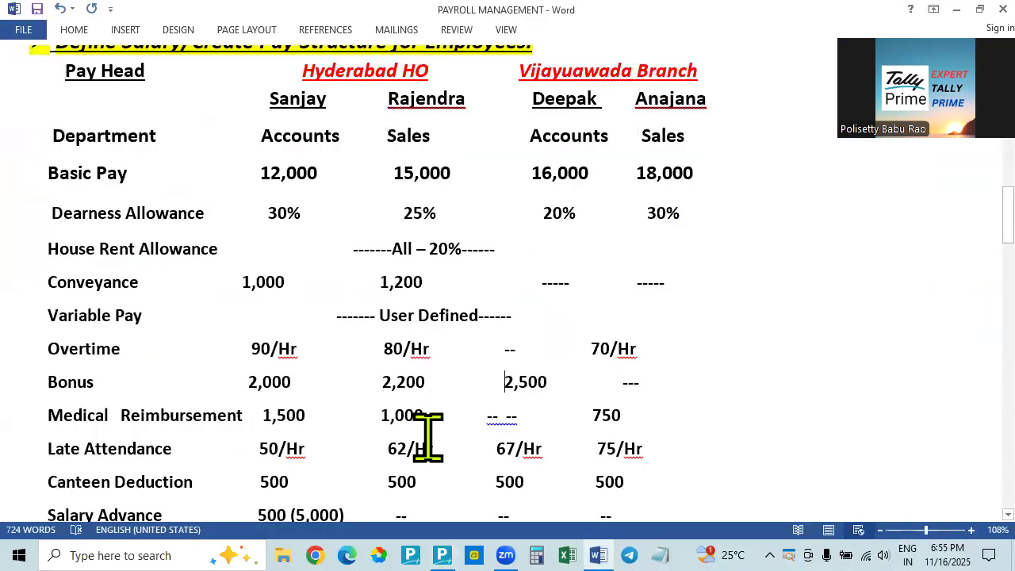
pyautogui.hotkey('alt', 'Tab')
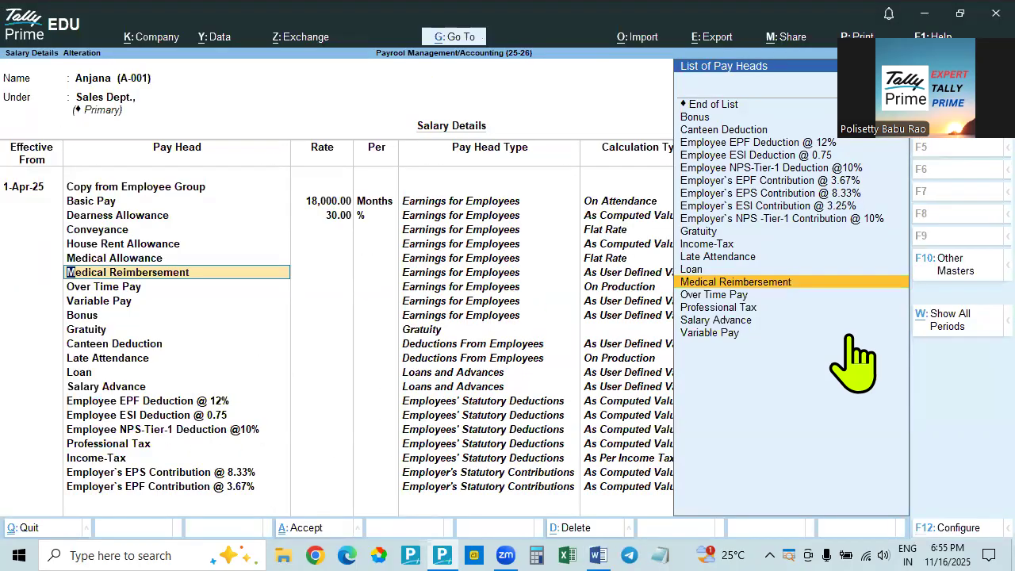
pyautogui.press('Return')
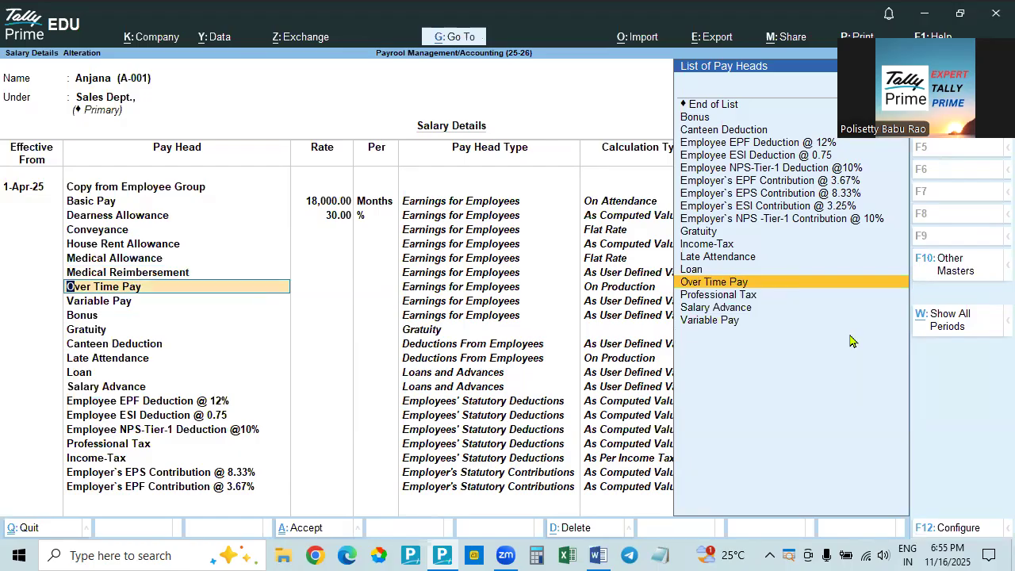
# Check the employee's overtime rate in the Word document, keep Over Time Pay as the pay head and set its rate to 70 per hour in Tally Prime
pyautogui.hotkey('alt', 'Tab')
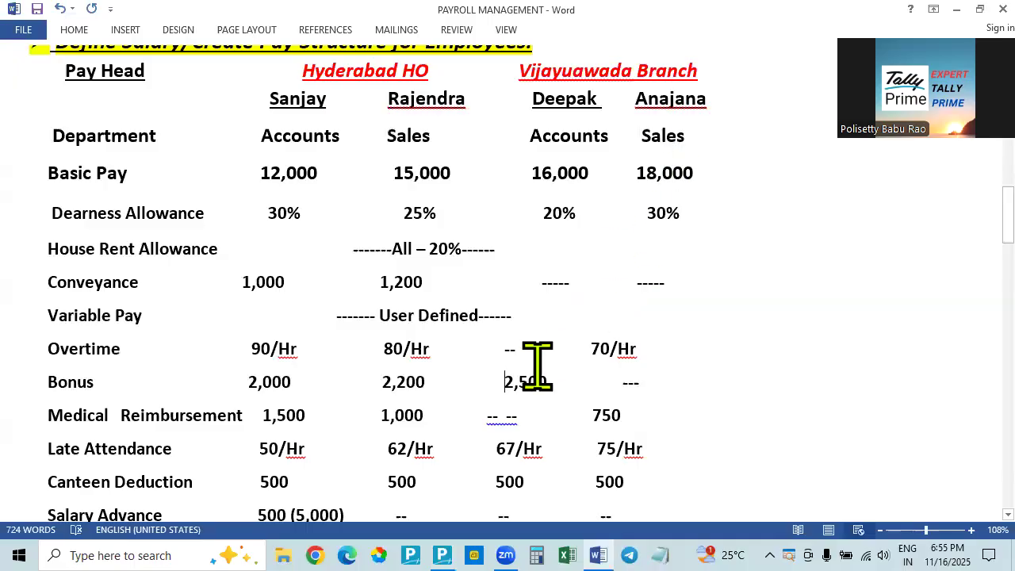
pyautogui.hotkey('alt', 'Tab')
pyautogui.hotkey('alt', 'Tab')
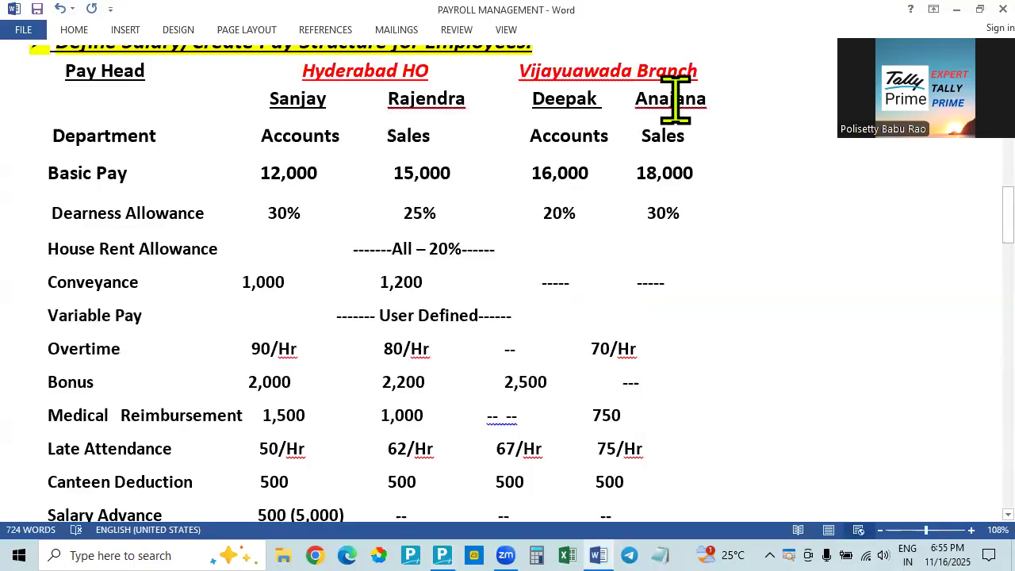
pyautogui.hotkey('alt', 'Tab')
pyautogui.write('7')
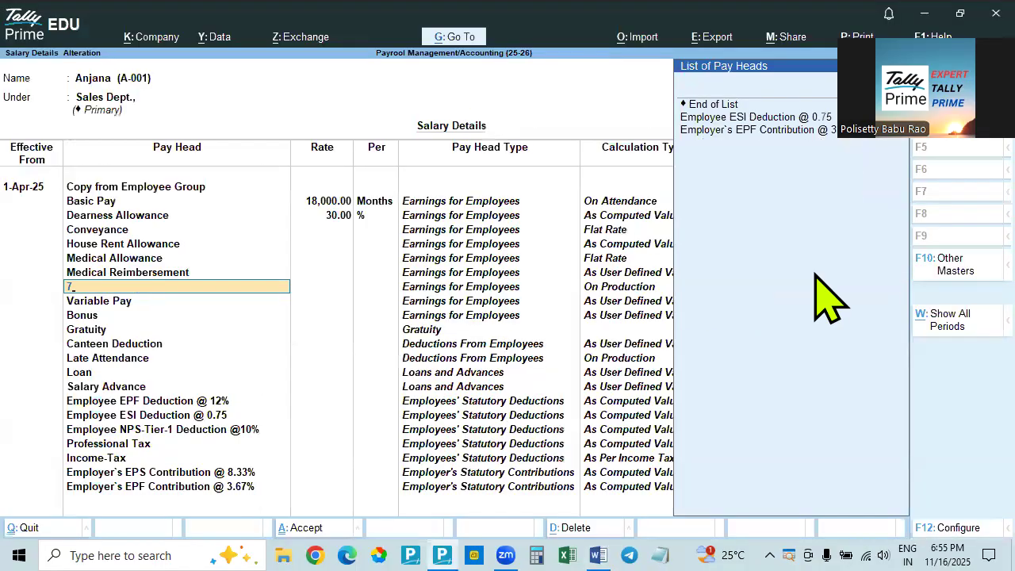
pyautogui.press('Return')
pyautogui.press('BackSpace')
pyautogui.write('Ove')
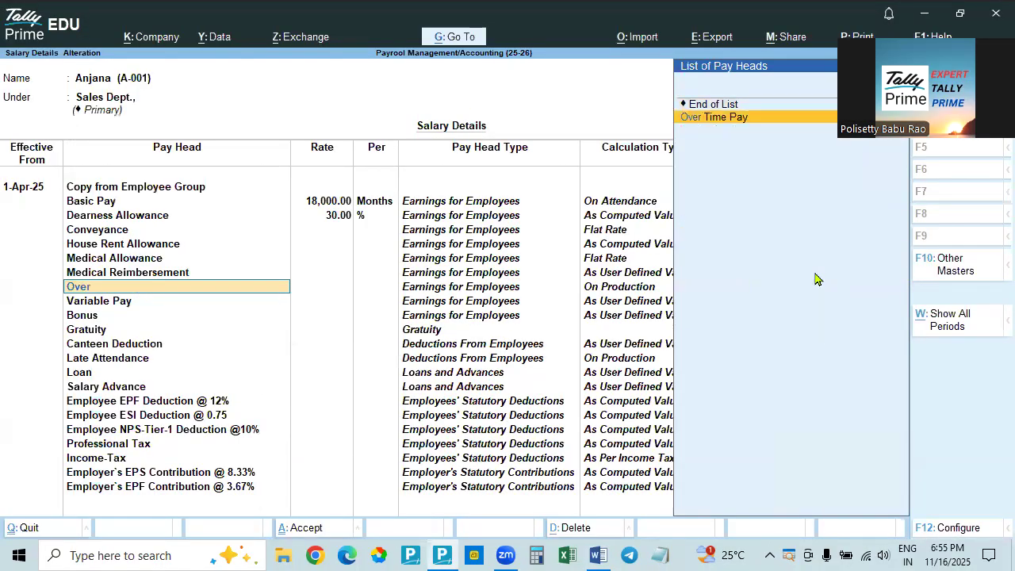
pyautogui.write('r')
pyautogui.press('Return')
pyautogui.write('70')
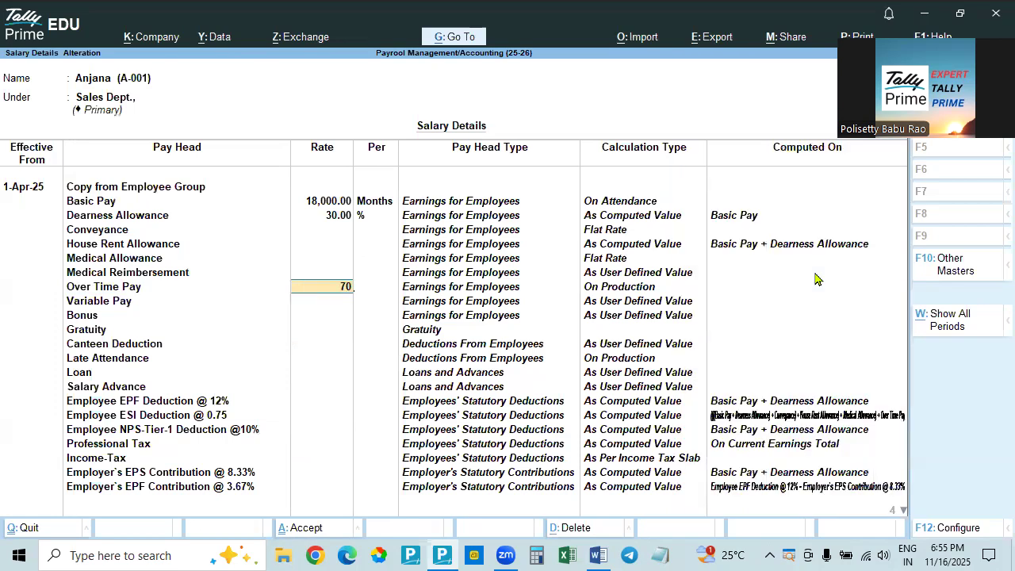
pyautogui.press('Return')
pyautogui.press('Return')
# Check variable pay and bonus in the Word document and accept Variable Pay, Bonus and Gratuity without rates in Tally Prime
pyautogui.hotkey('alt', 'Tab')
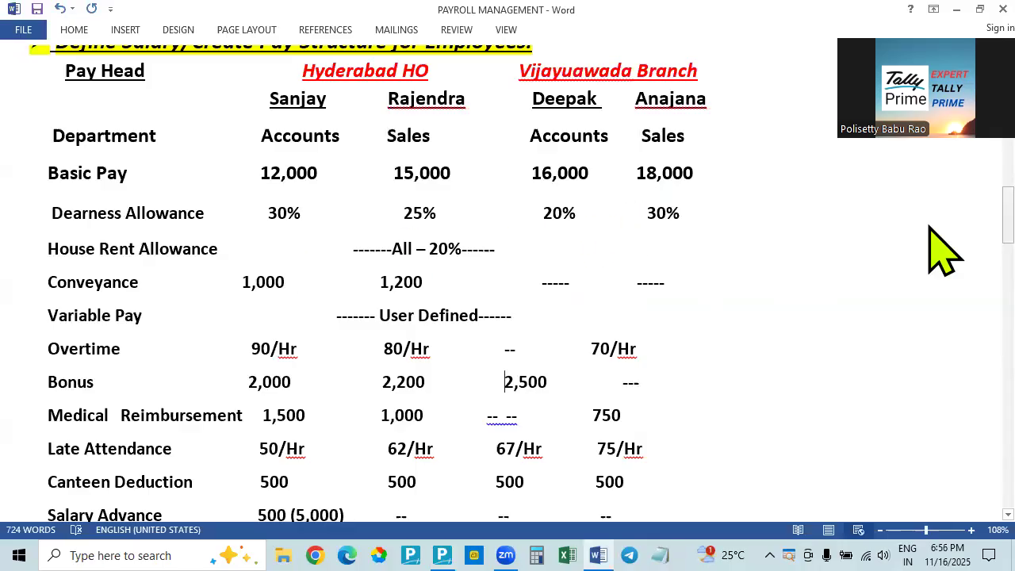
pyautogui.hotkey('alt', 'Tab')
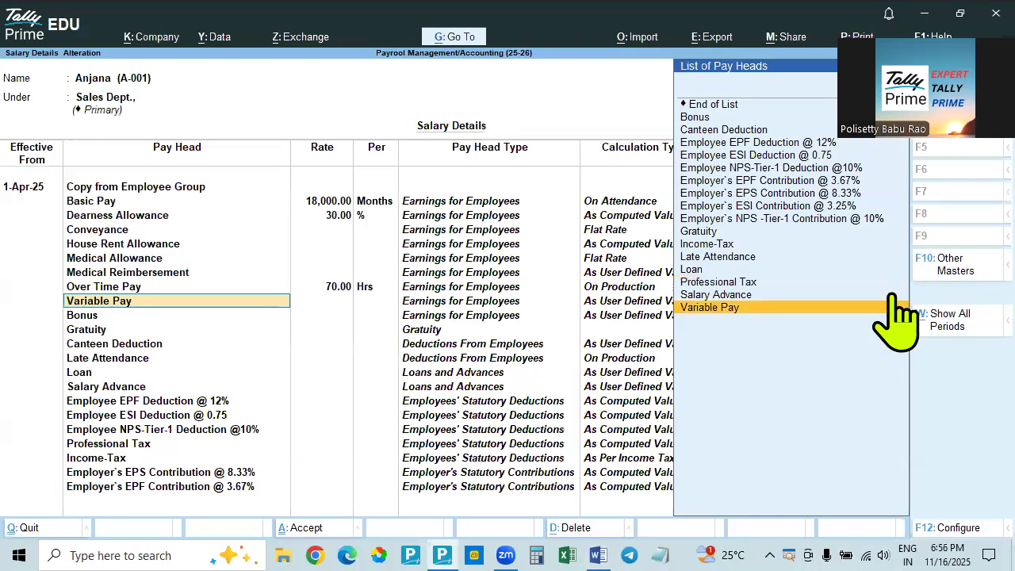
pyautogui.press('Return')
pyautogui.hotkey('alt', 'Tab')
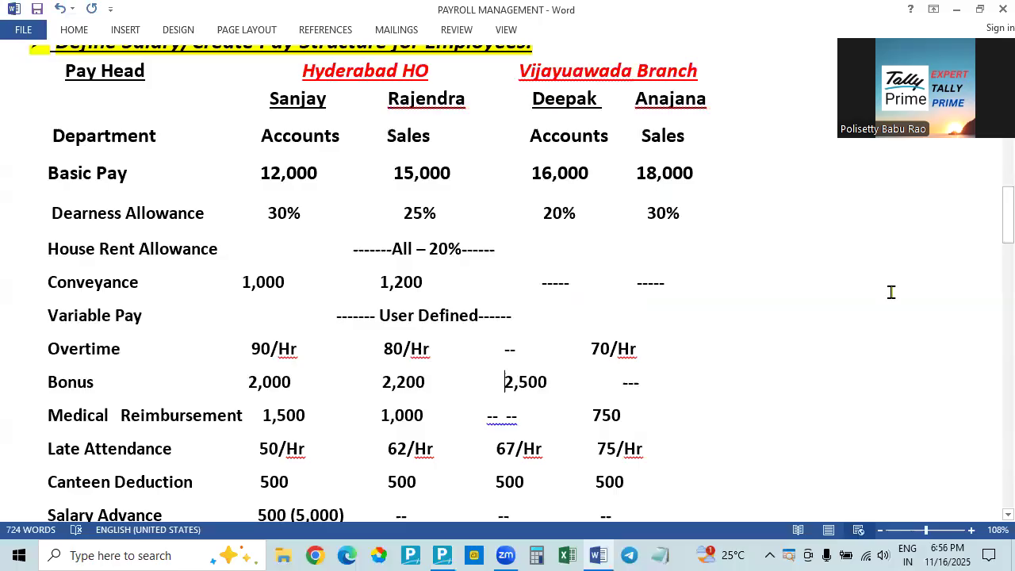
pyautogui.hotkey('alt', 'Tab')
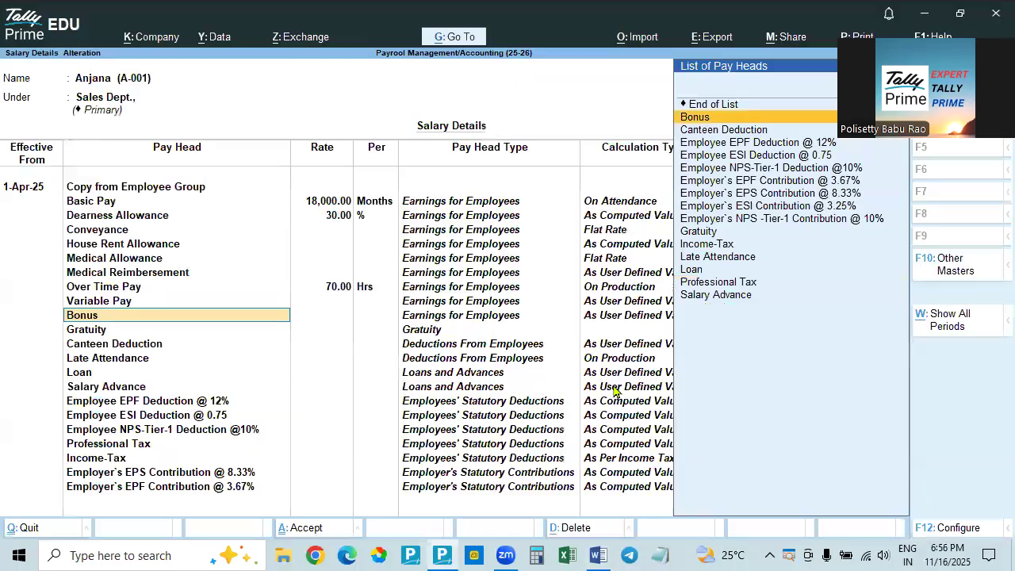
pyautogui.press('Return')
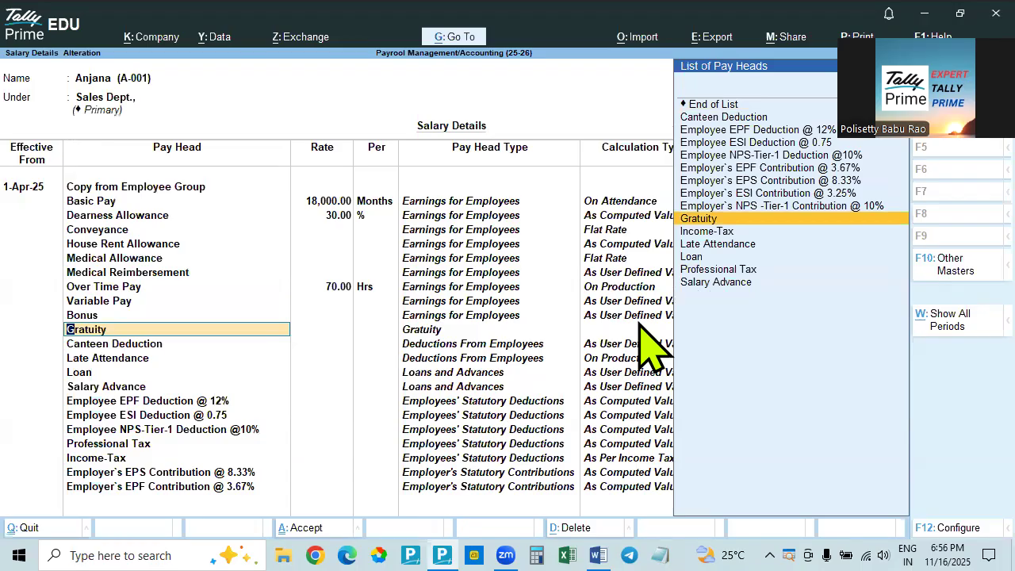
pyautogui.press('Return')
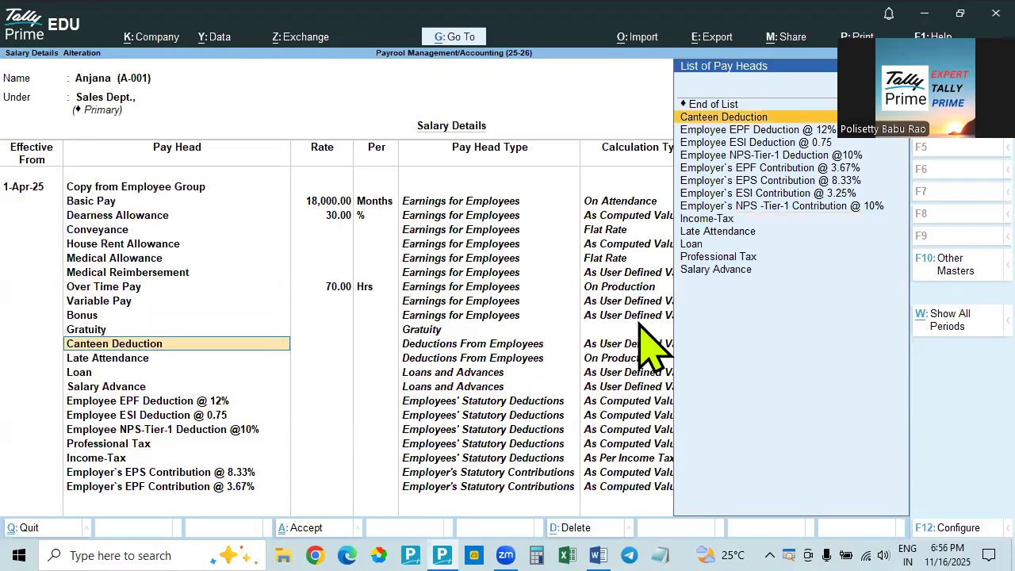
# Check the canteen deduction in the Word document and accept Canteen Deduction without a rate in Tally Prime
pyautogui.hotkey('alt', 'Tab')
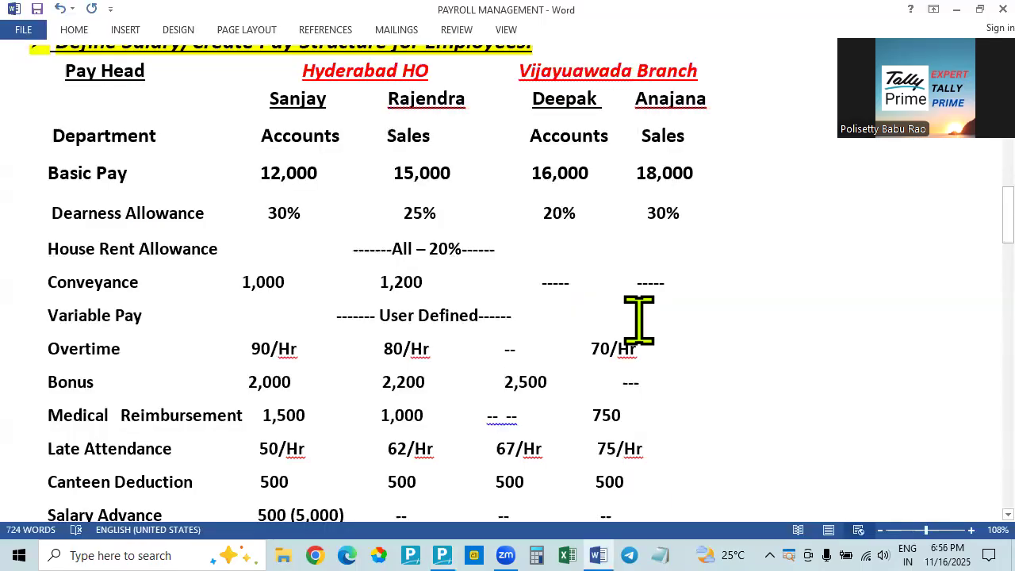
pyautogui.hotkey('alt', 'Tab')
pyautogui.press('Return')
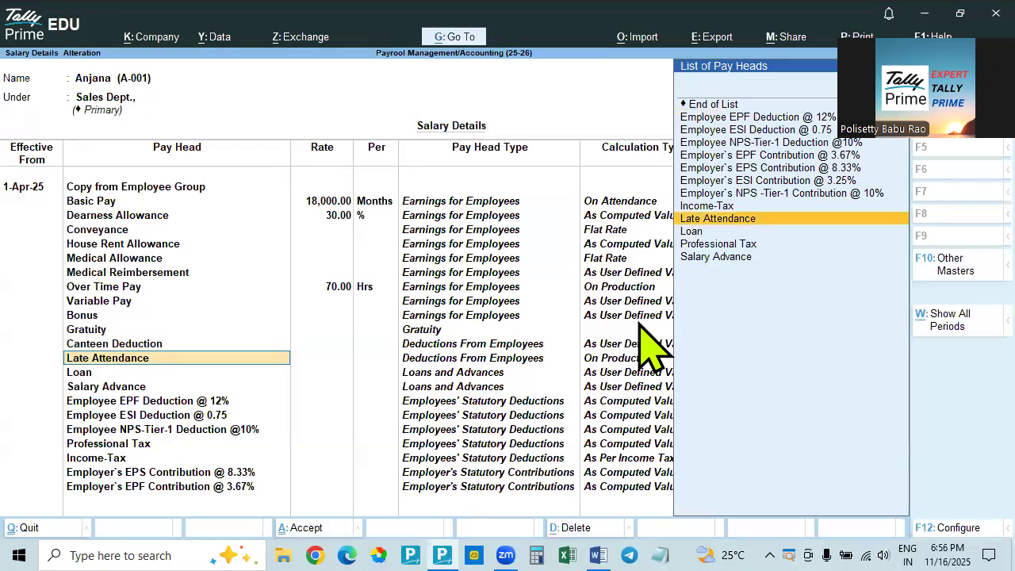
# Check the employee's late attendance rate in the Word document and set Late Attendance to 75 per hour in Tally Prime
pyautogui.hotkey('alt', 'Tab')
pyautogui.scroll(-2, 649, 333)
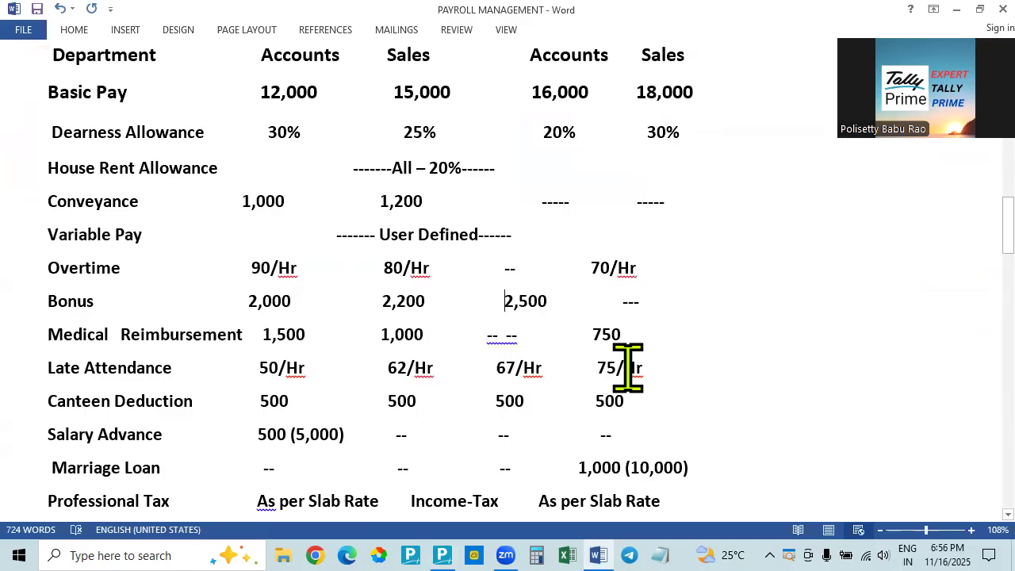
pyautogui.hotkey('alt', 'Tab')
pyautogui.press('Return')
pyautogui.write('75')
pyautogui.press('Return')
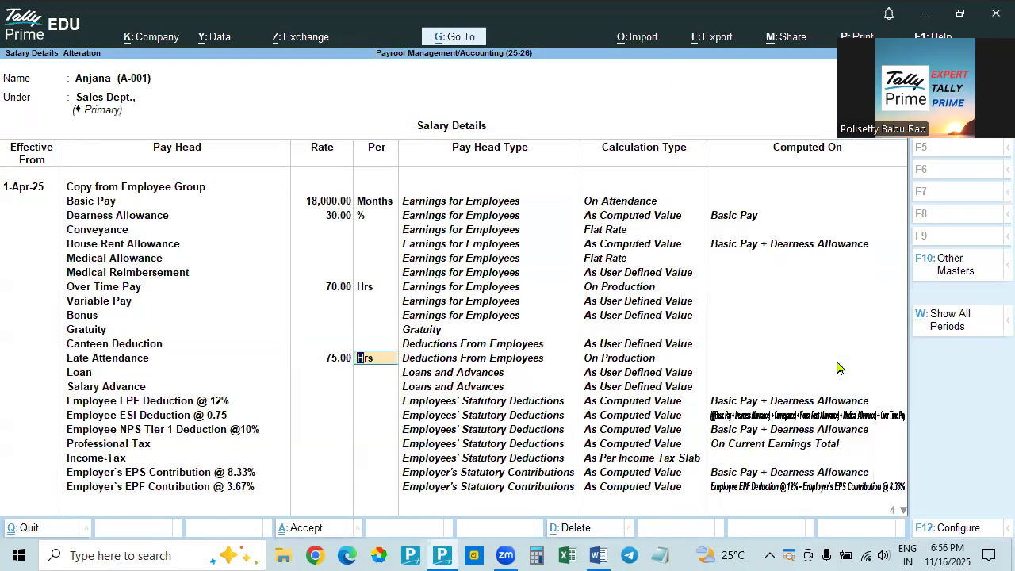
pyautogui.press('Return')
# Check the Vijayawada Sales employee's marriage loan in the Word document and accept Loan without a rate in Tally Prime
pyautogui.hotkey('alt', 'Tab')
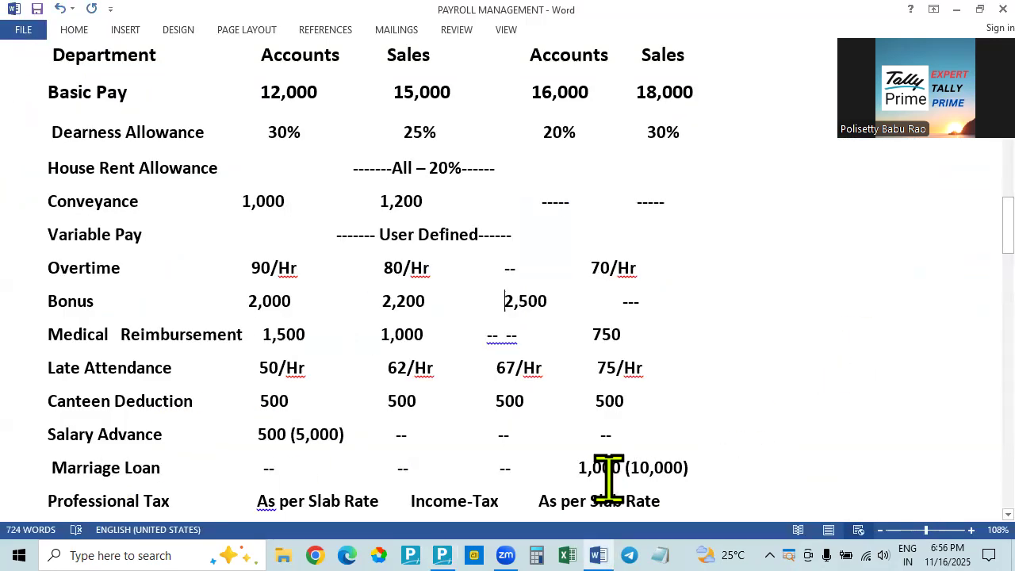
pyautogui.hotkey('alt', 'Tab')
pyautogui.press('Return')
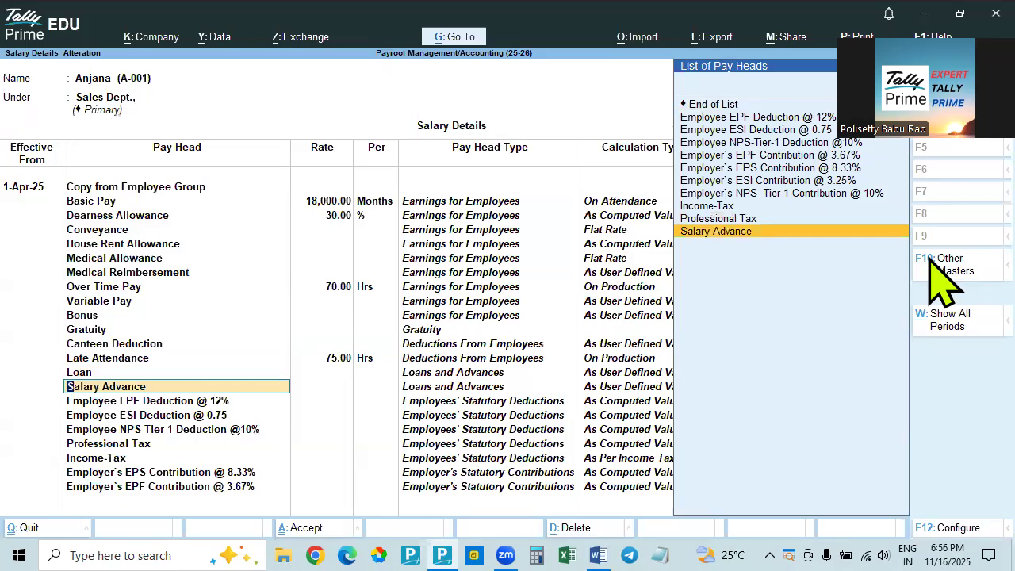
pyautogui.press('BackSpace')
pyautogui.hotkey('alt', 'Tab')
pyautogui.hotkey('alt', 'Tab')
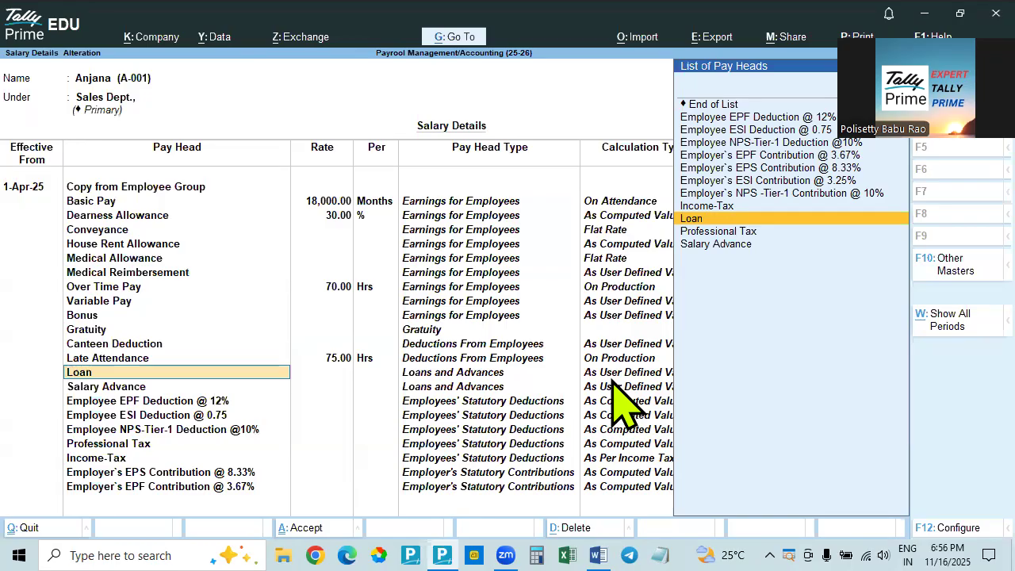
pyautogui.hotkey('alt', 'Tab')
pyautogui.hotkey('alt', 'Tab')
pyautogui.press('Return')
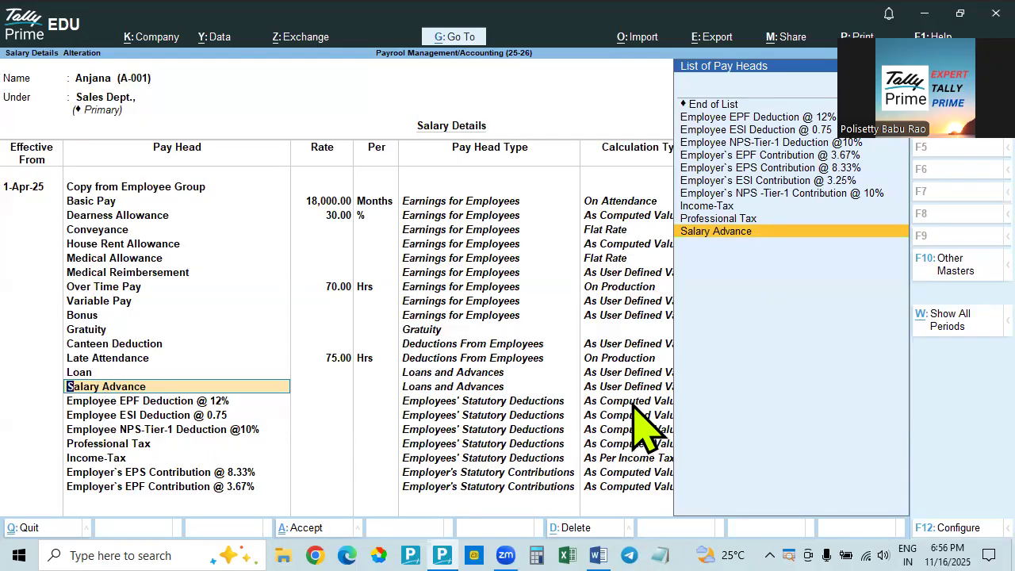
# Check the Vijayawada Sales employee's salary advance in the Word document and accept Salary Advance without a rate in Tally Prime
pyautogui.hotkey('alt', 'Tab')
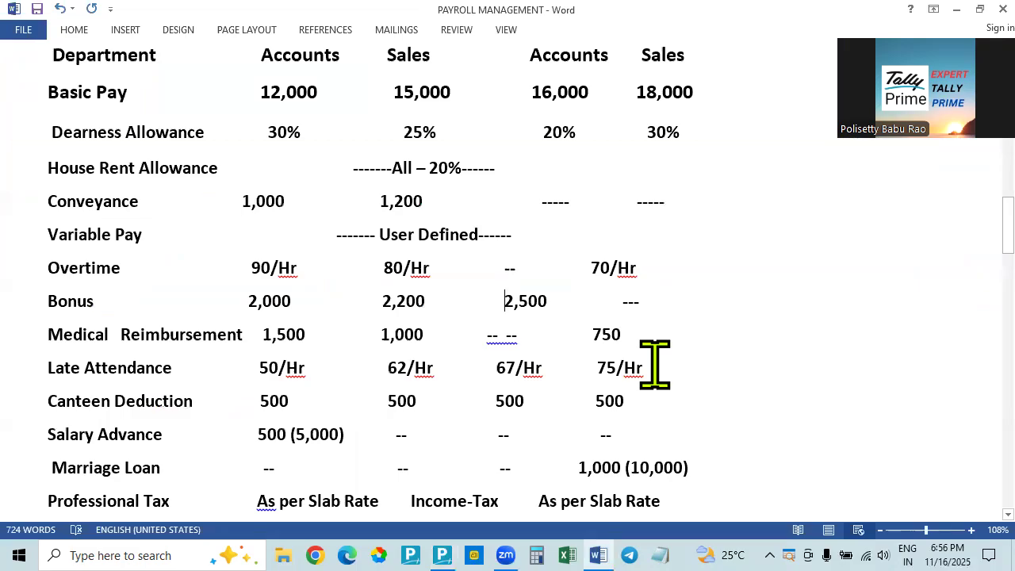
pyautogui.hotkey('alt', 'Tab')
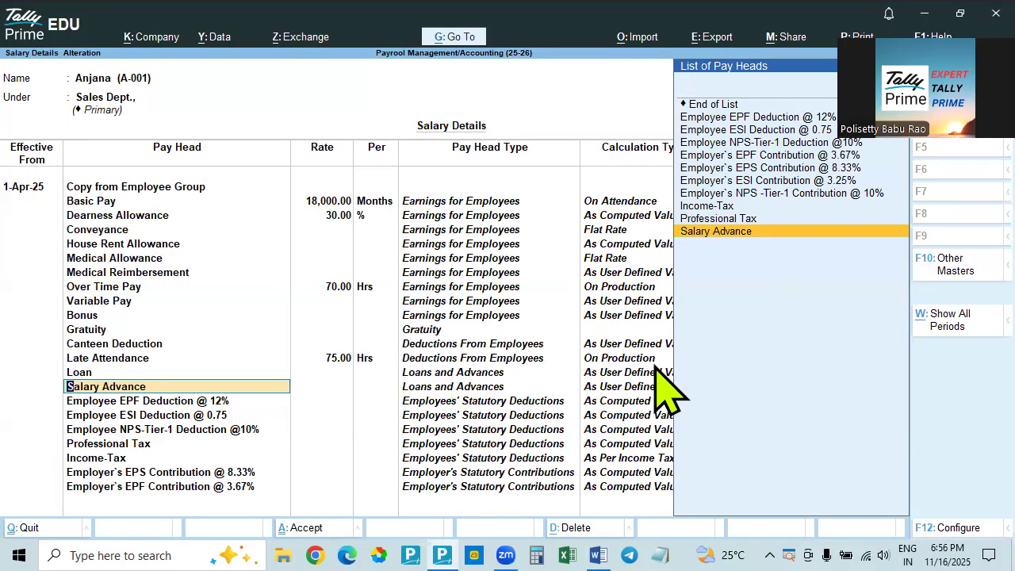
pyautogui.hotkey('alt', 'Tab')
pyautogui.hotkey('alt', 'Tab')
pyautogui.press('Down')
pyautogui.press('Down')
pyautogui.press('Down')
pyautogui.press('Down')
pyautogui.press('Down')
pyautogui.press('Down')
pyautogui.press('Down')
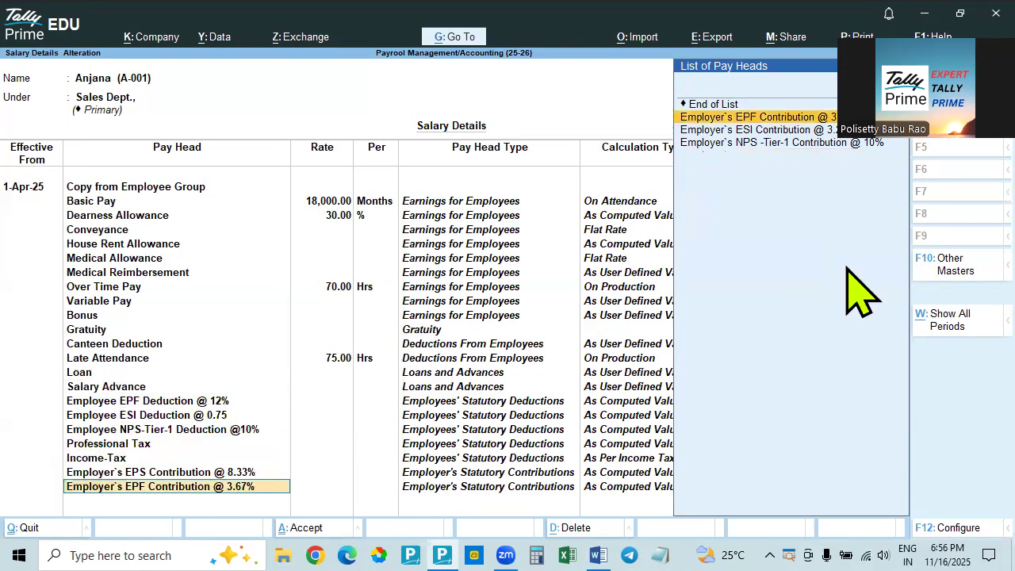
# Accept the employee and employer EPF, EPS, ESI, NPS and tax pay heads without rates and save the employee's salary details
pyautogui.press('Return')
pyautogui.press('Return')
pyautogui.press('Return')
pyautogui.press('Return')
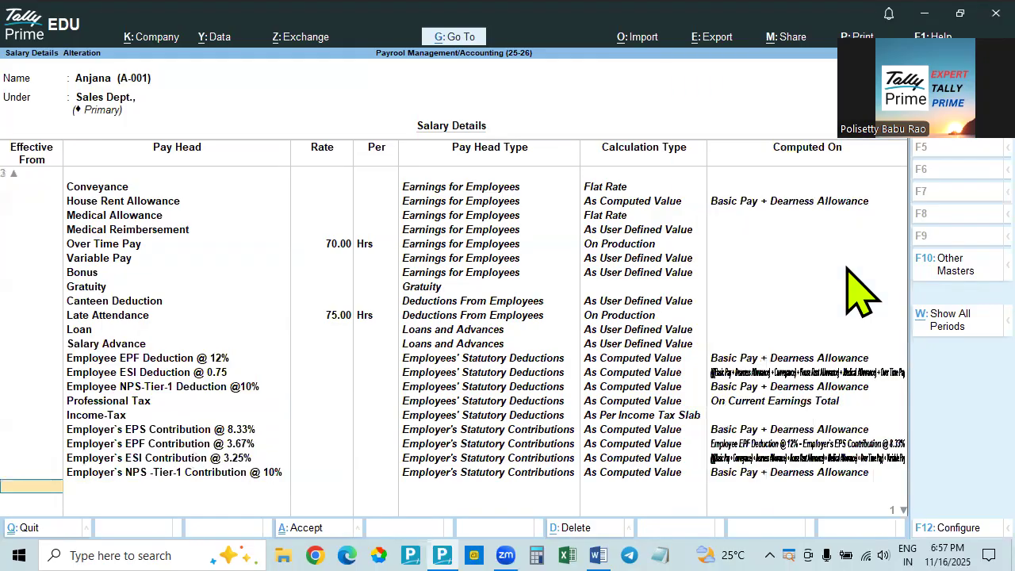
pyautogui.press('Return')
# Review the salary details of the Hyderabad Head Office Accounts Department employee and close them without changes
pyautogui.press('Return')
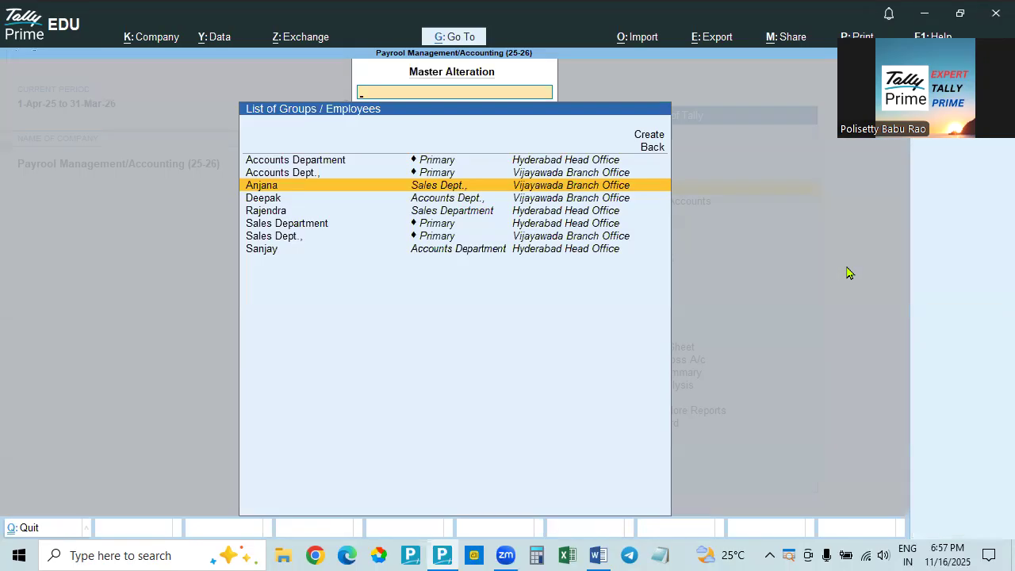
pyautogui.press('Down')
pyautogui.press('Down')
pyautogui.press('Down')
pyautogui.press('Down')
pyautogui.press('Down')
pyautogui.press('Return')
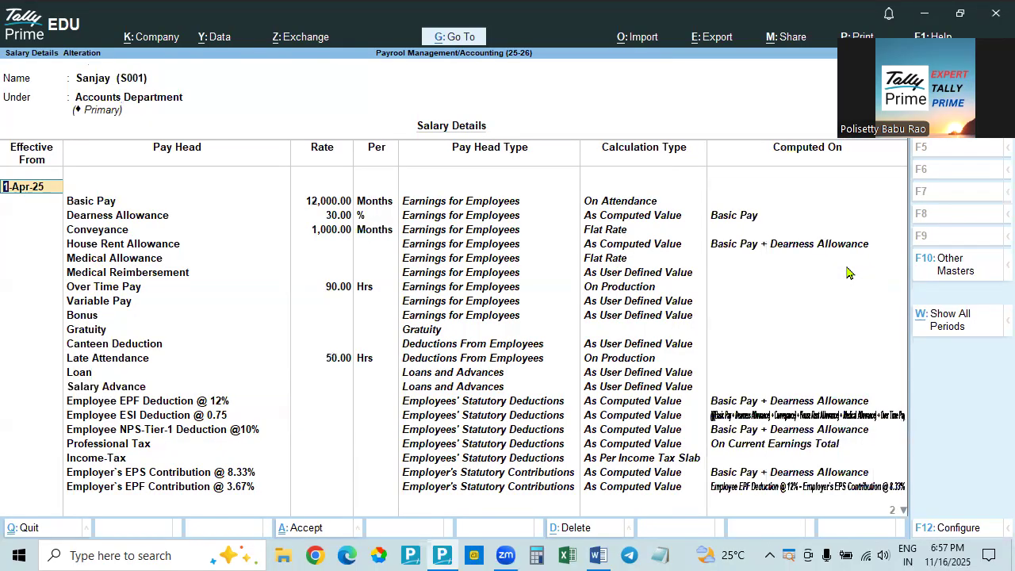
pyautogui.press('BackSpace')
pyautogui.press('Escape')
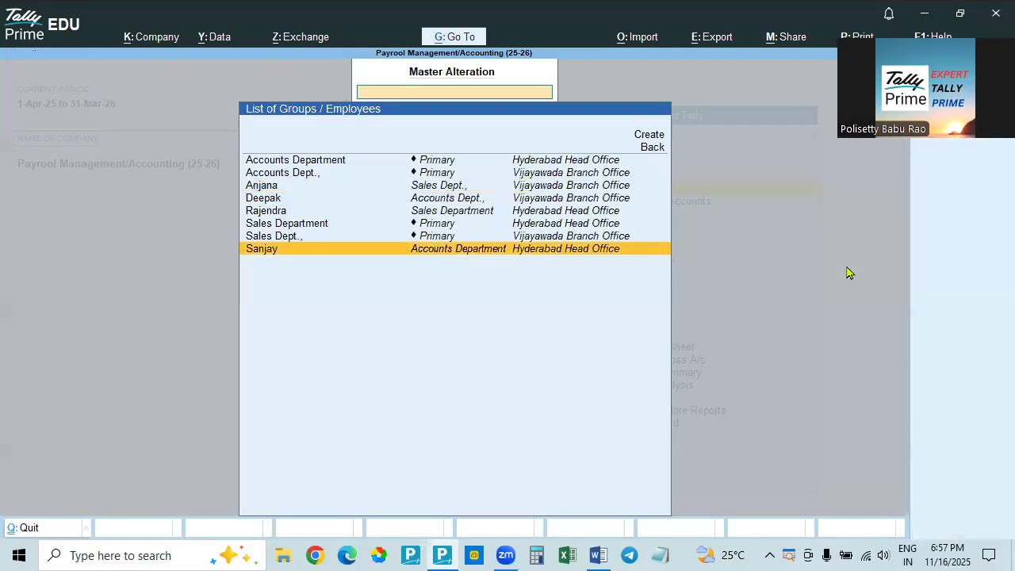
# Review the salary details of the Vijayawada Branch Office Accounts employee and close them without changes
pyautogui.press('Up')
pyautogui.press('Up')
pyautogui.press('Up')
pyautogui.press('Up')
pyautogui.press('Return')
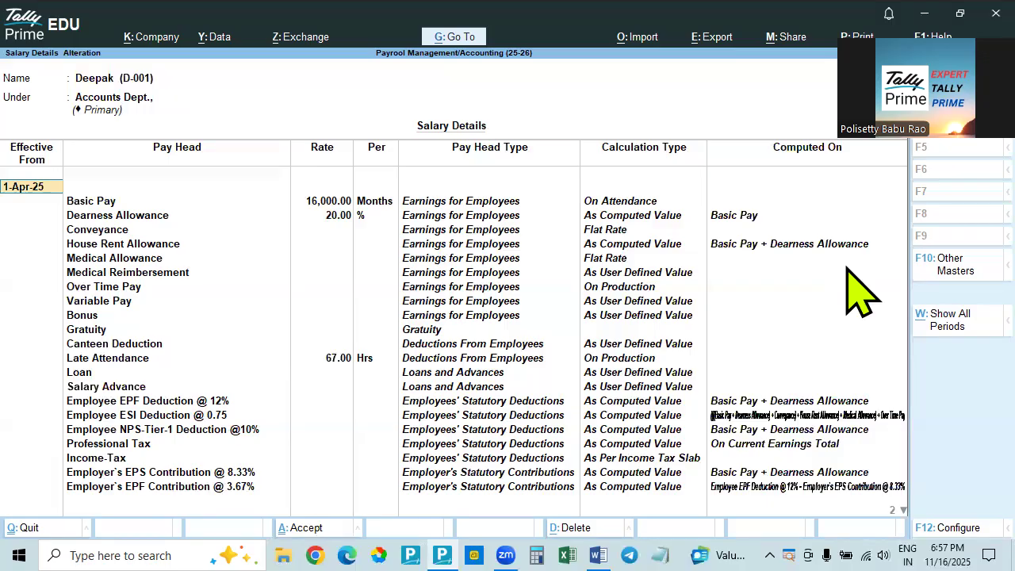
pyautogui.press('Escape')
# View the payroll voucher types available for alteration and return to the Gateway of Tally
pyautogui.press('Escape')
pyautogui.press('y')
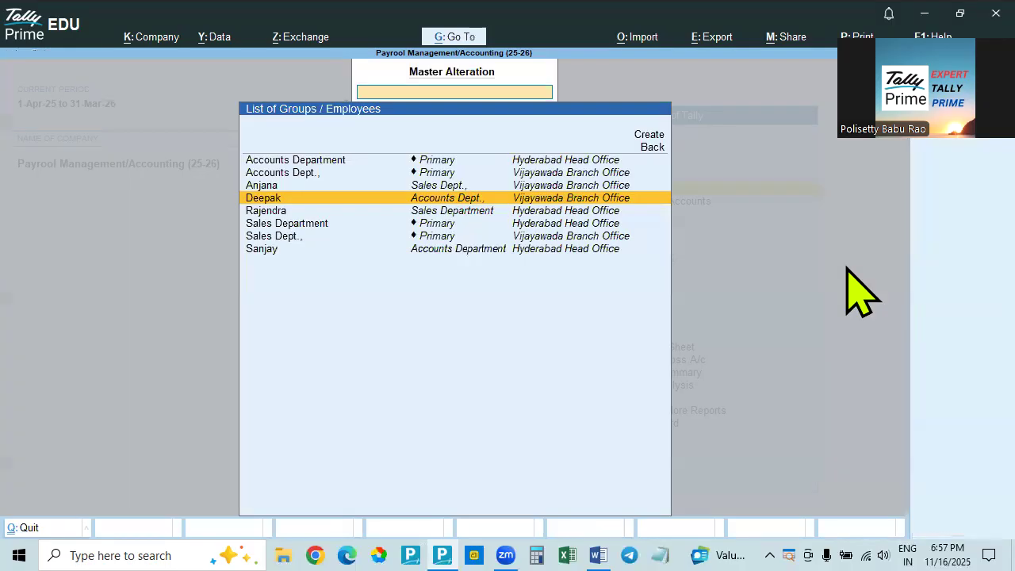
pyautogui.press('Escape')
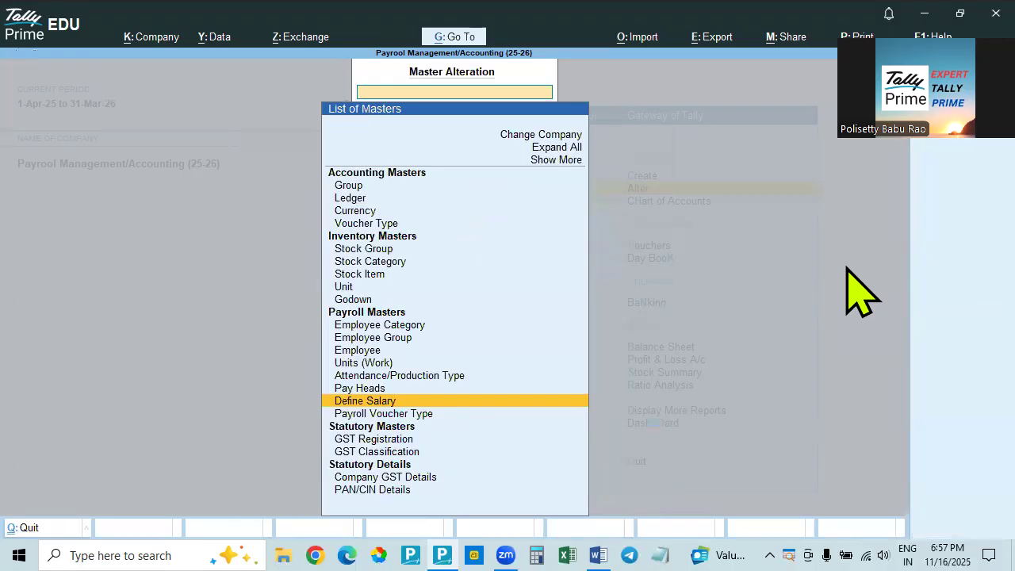
pyautogui.press('Down')
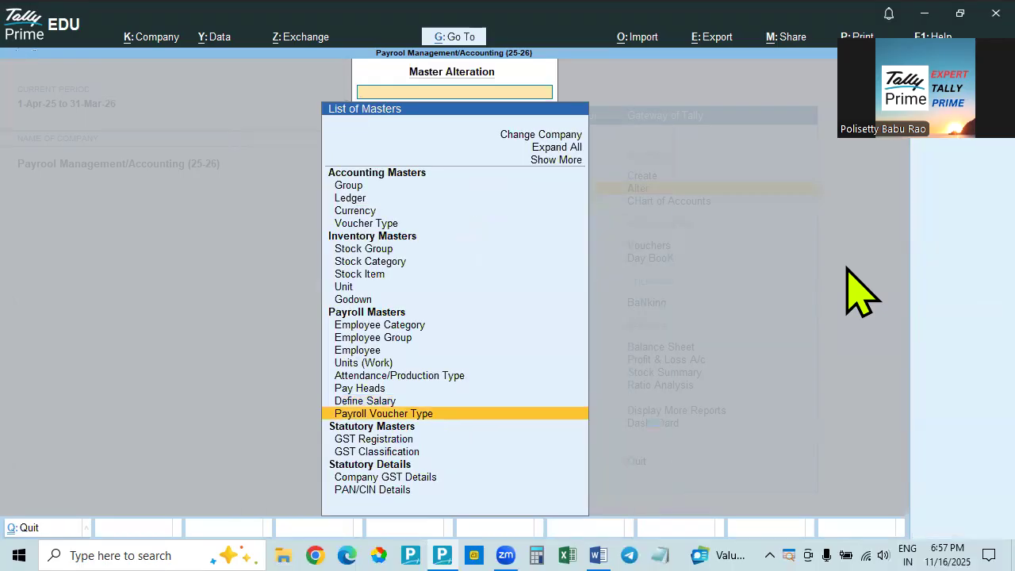
pyautogui.press('Return')
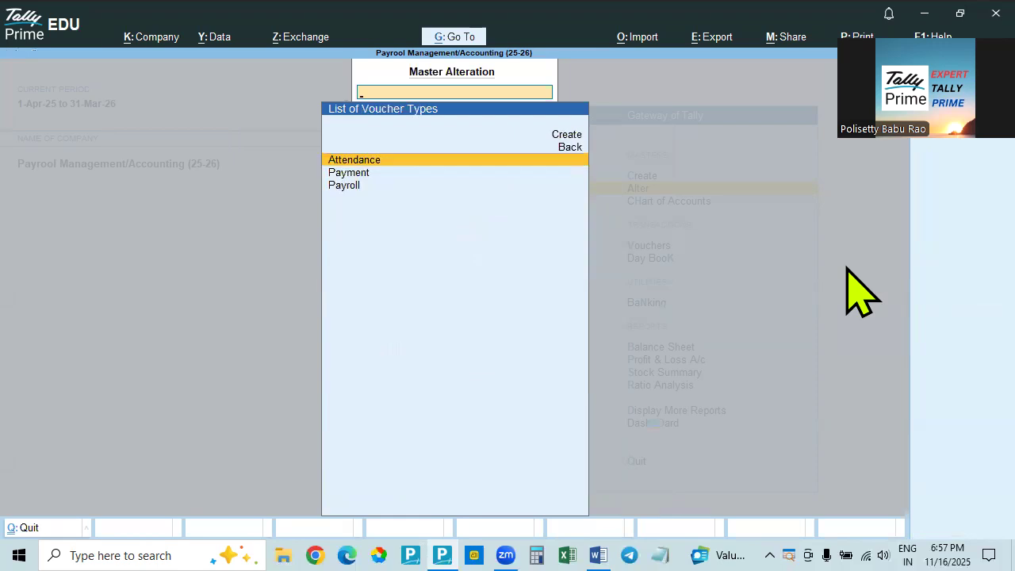
pyautogui.press('Escape')
pyautogui.press('Escape')
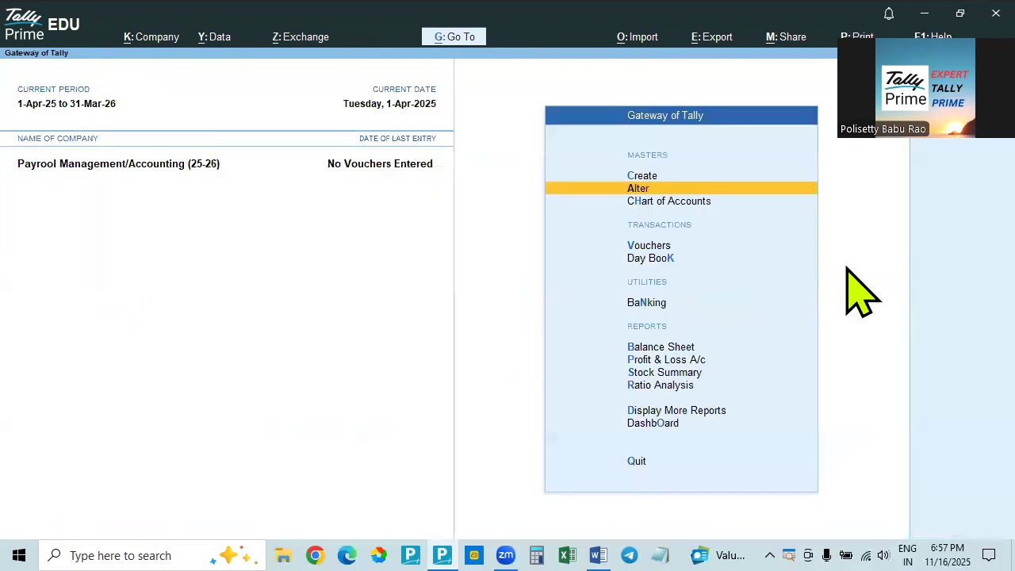
# Start a new voucher and set its voucher date and effective date to 31-5-2025
pyautogui.press('Up')
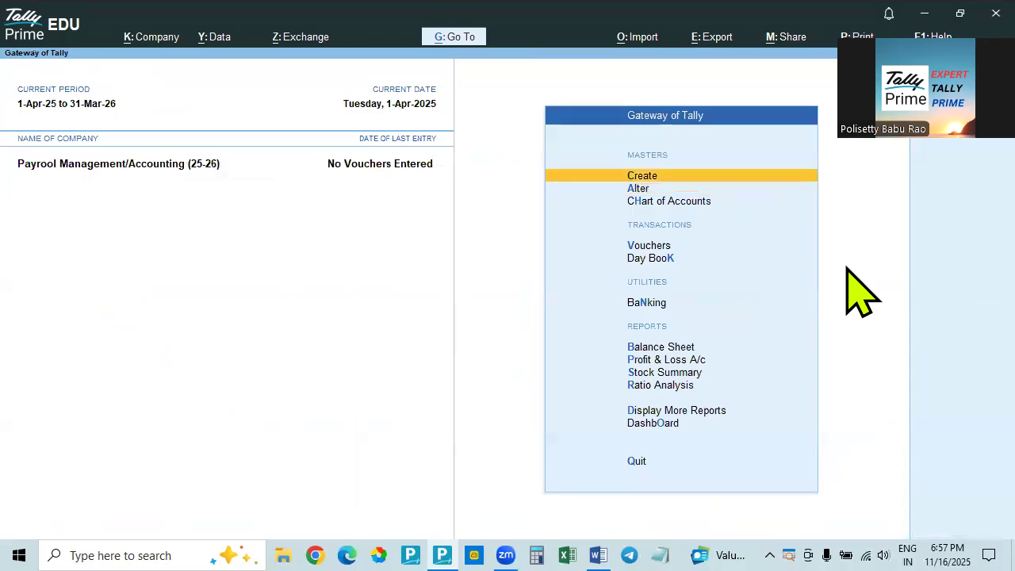
pyautogui.press('Down')
pyautogui.press('Down')
pyautogui.press('Down')
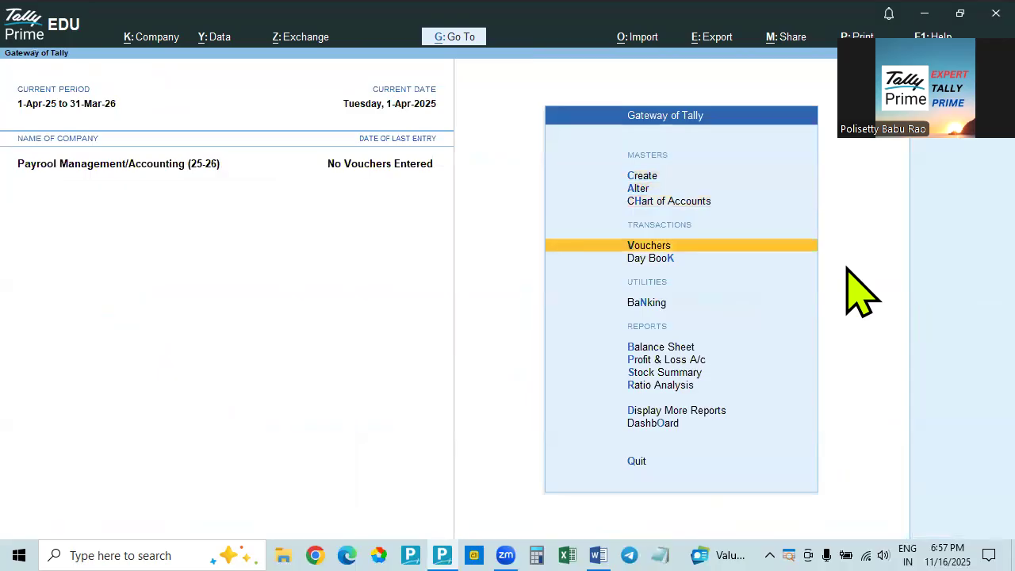
pyautogui.press('Return')
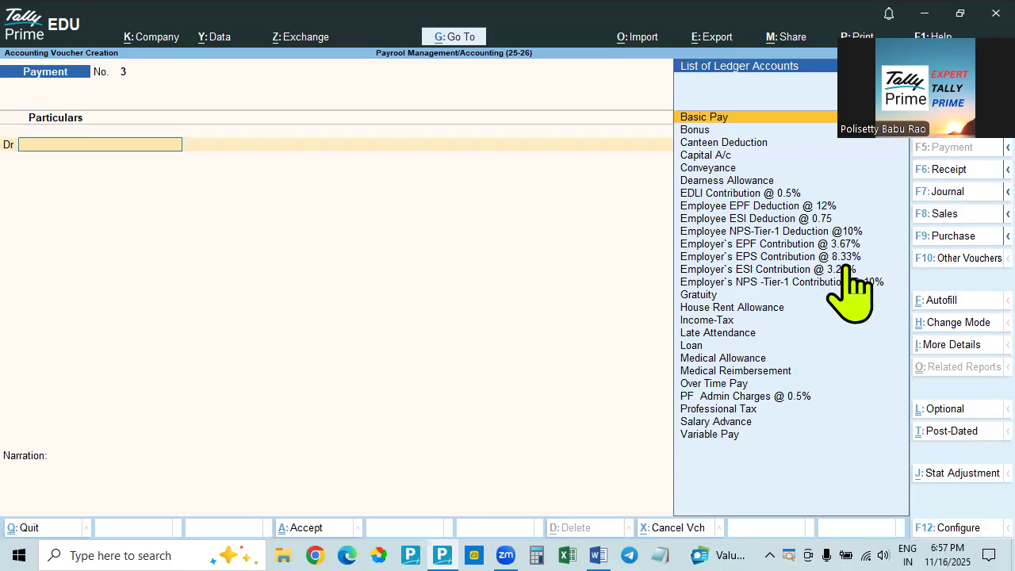
pyautogui.press('F2')
pyautogui.write('31-5')
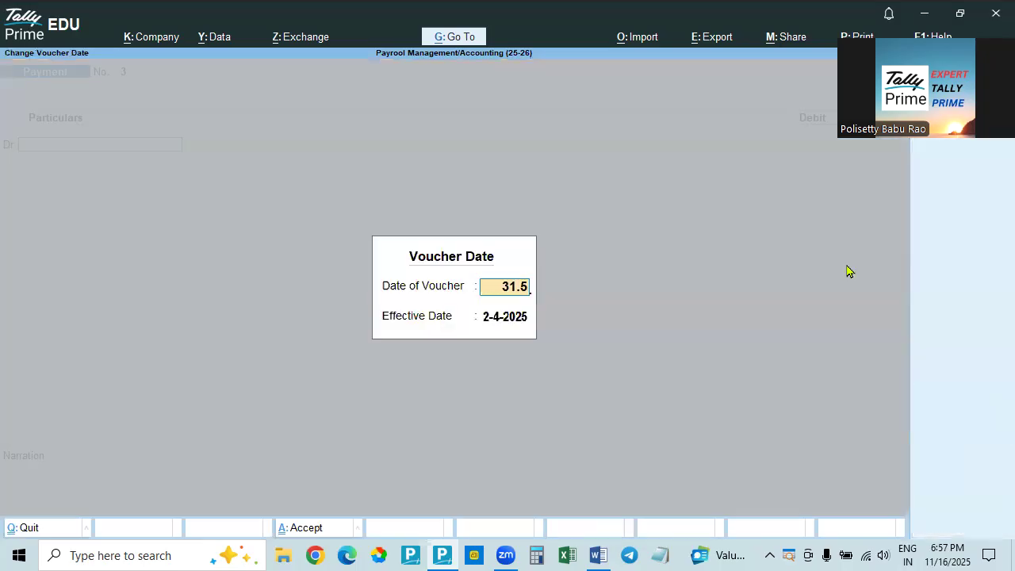
pyautogui.press('Return')
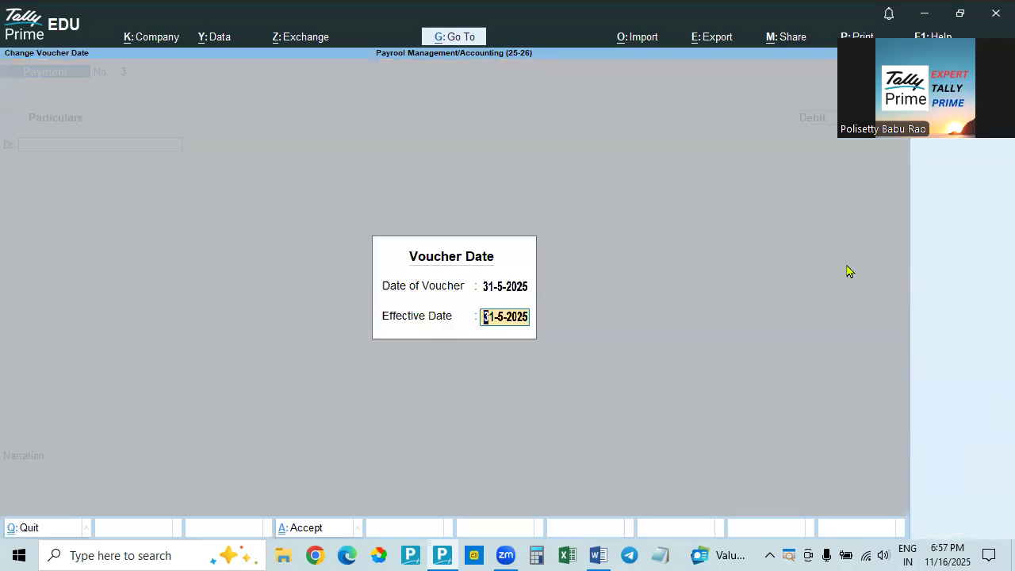
pyautogui.press('Return')
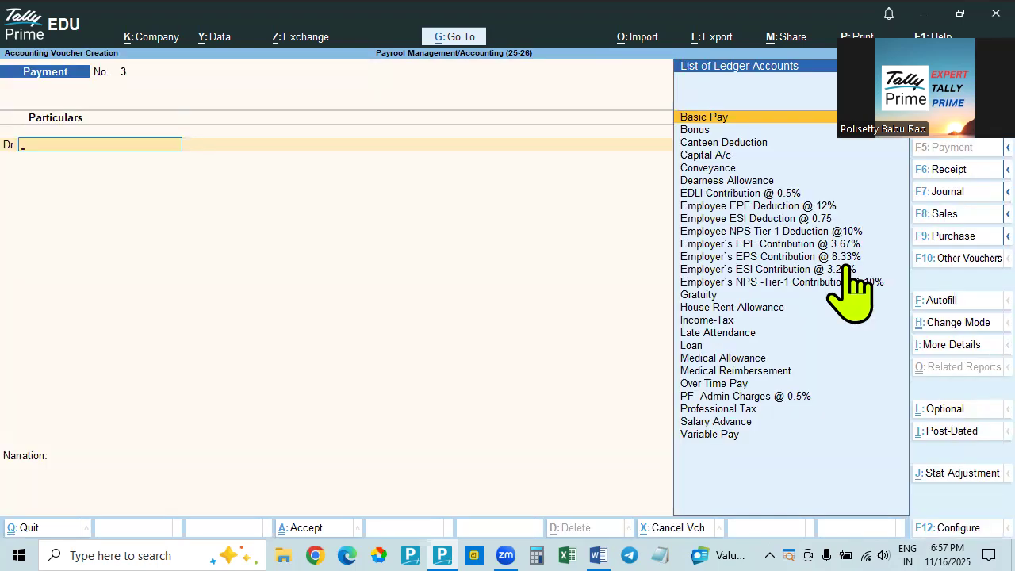
# Glance at the payroll table in the Word document and change the voucher type to Attendance in Tally Prime
pyautogui.hotkey('alt', 'Tab')
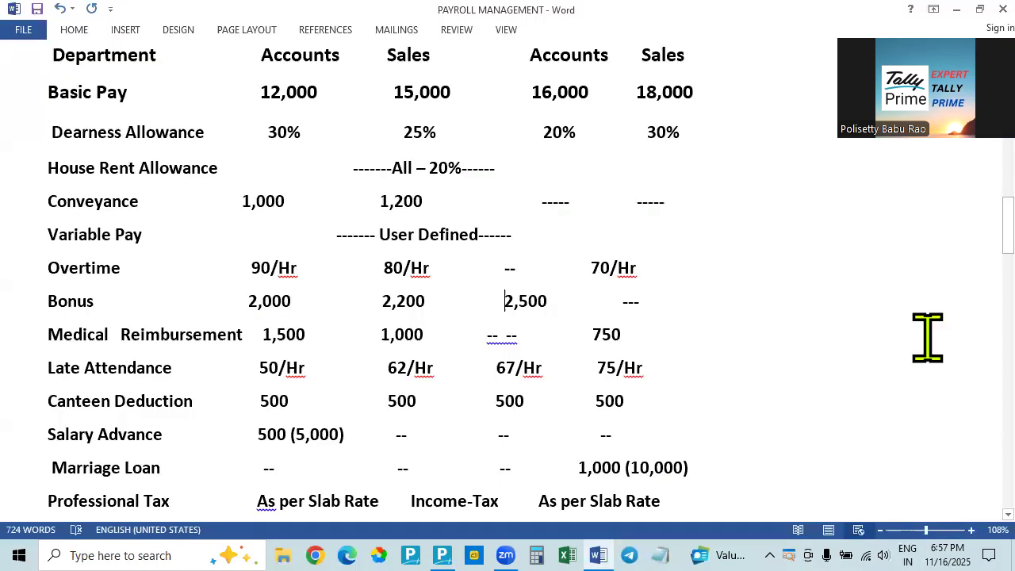
pyautogui.hotkey('alt', 'Tab')
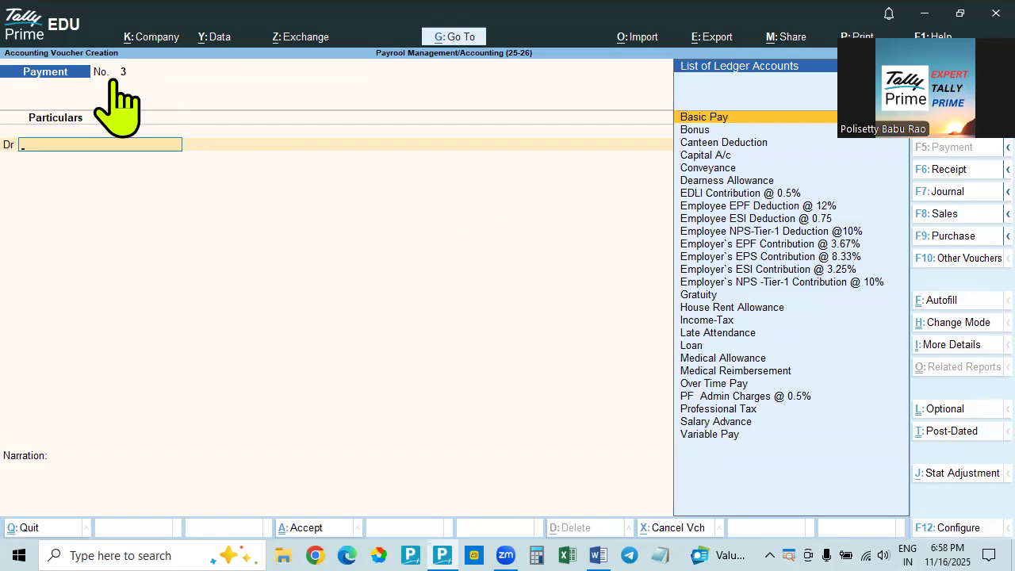
pyautogui.click(959, 259)
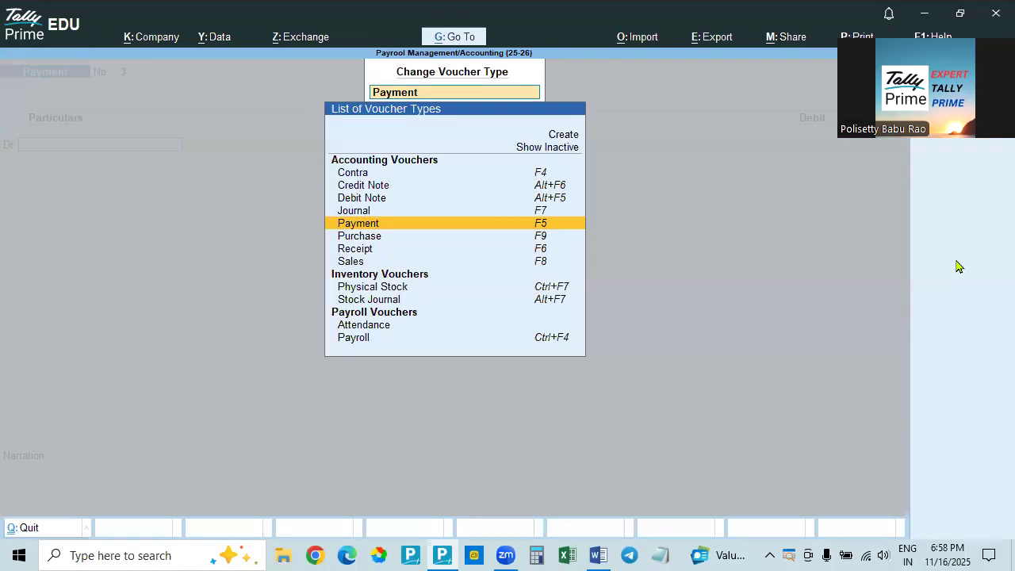
pyautogui.click(386, 326)
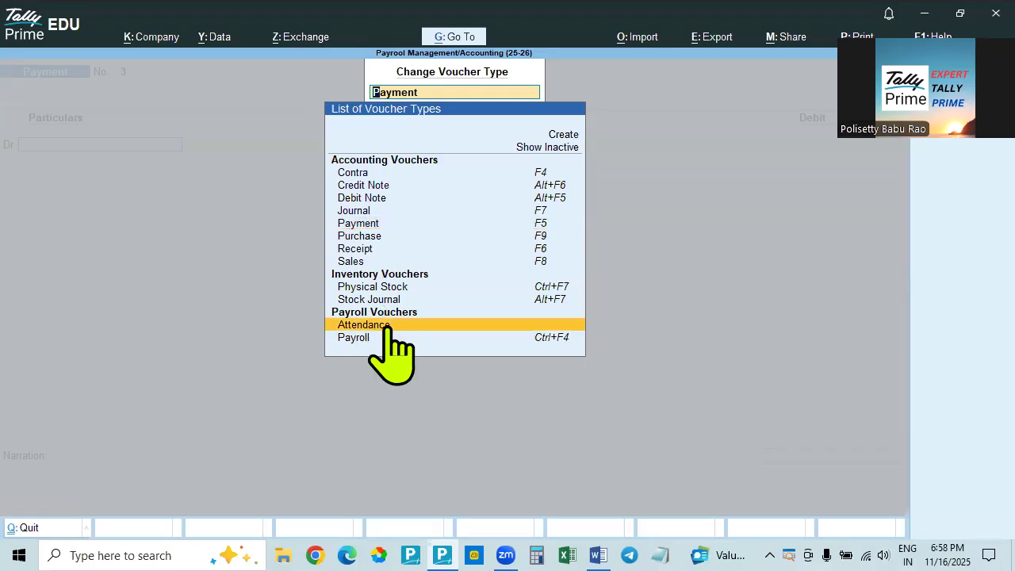
pyautogui.click(387, 327)
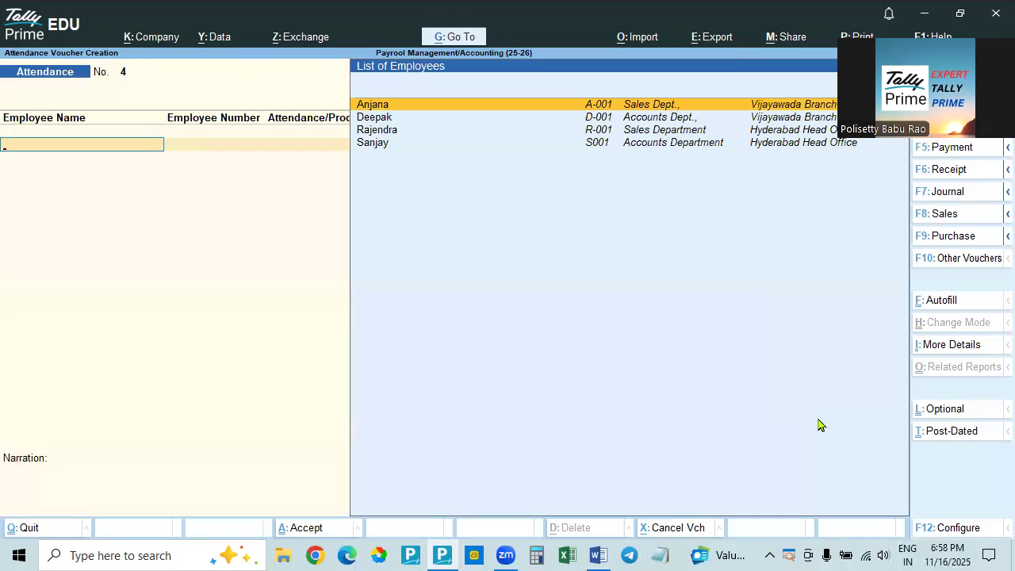
# Start Attendance Autofill for the attendance voucher with the voucher date 31-5-2025
pyautogui.click(943, 301)
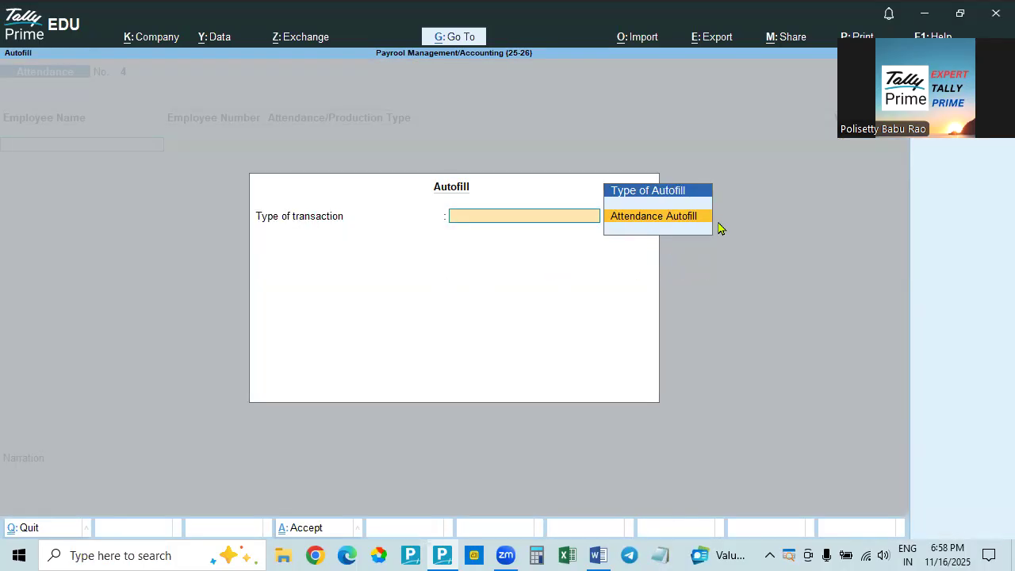
pyautogui.press('Return')
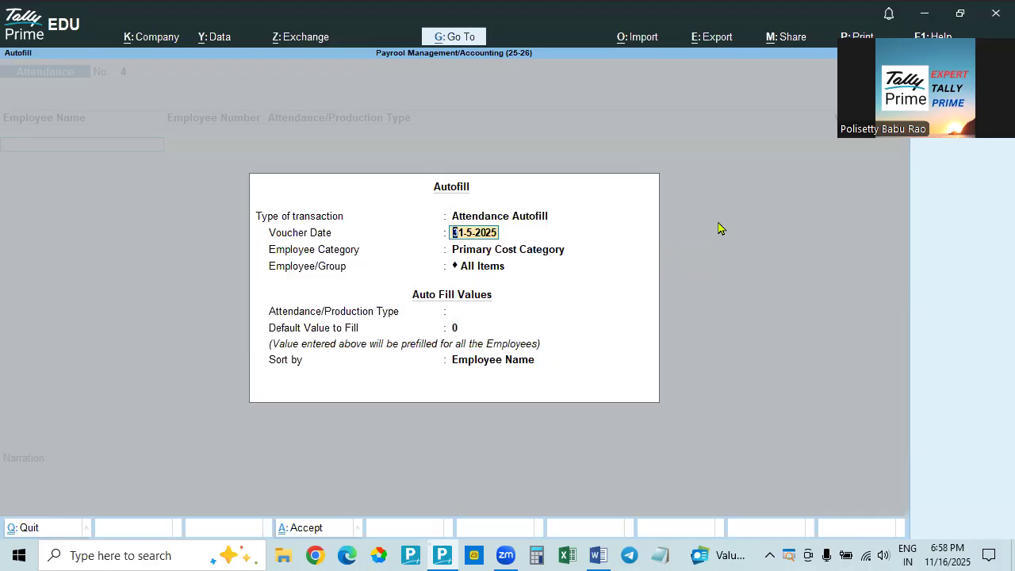
pyautogui.press('Return')
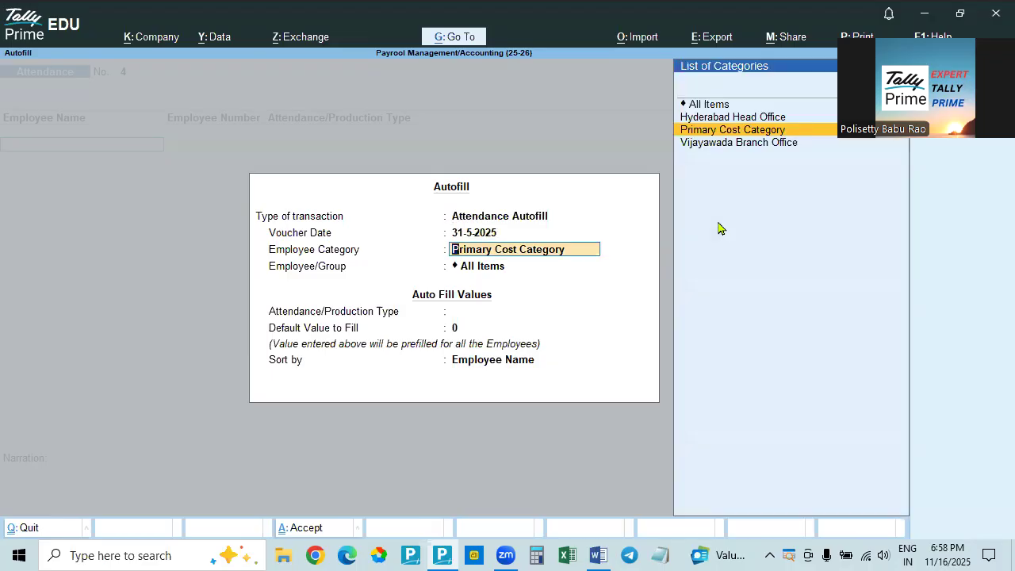
# Set the autofill's employee category to All Items and keep All Items for the employee/group
pyautogui.press('Up')
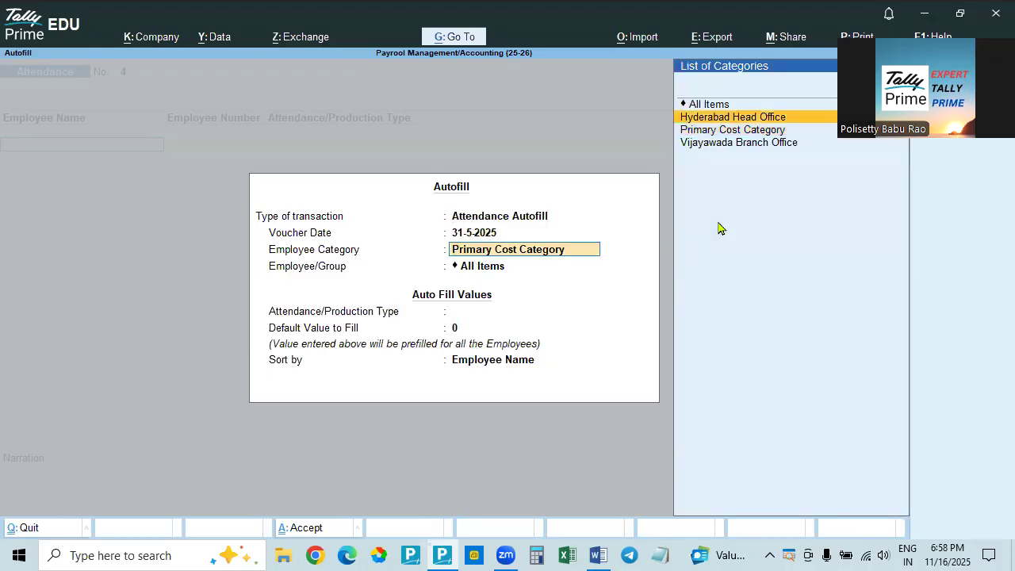
pyautogui.press('Down')
pyautogui.press('Up')
pyautogui.press('Down')
pyautogui.press('Down')
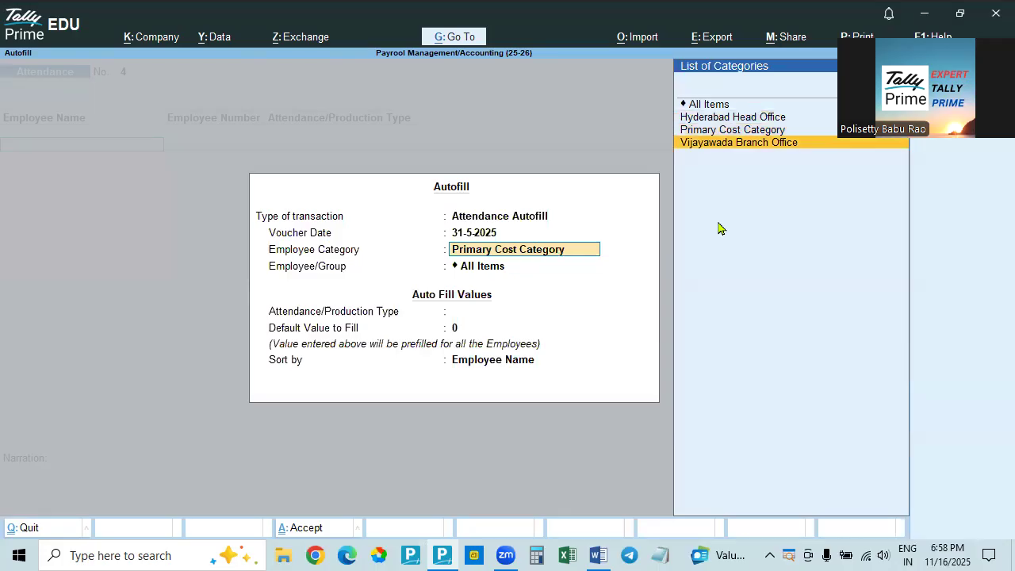
pyautogui.press('Up')
pyautogui.press('Up')
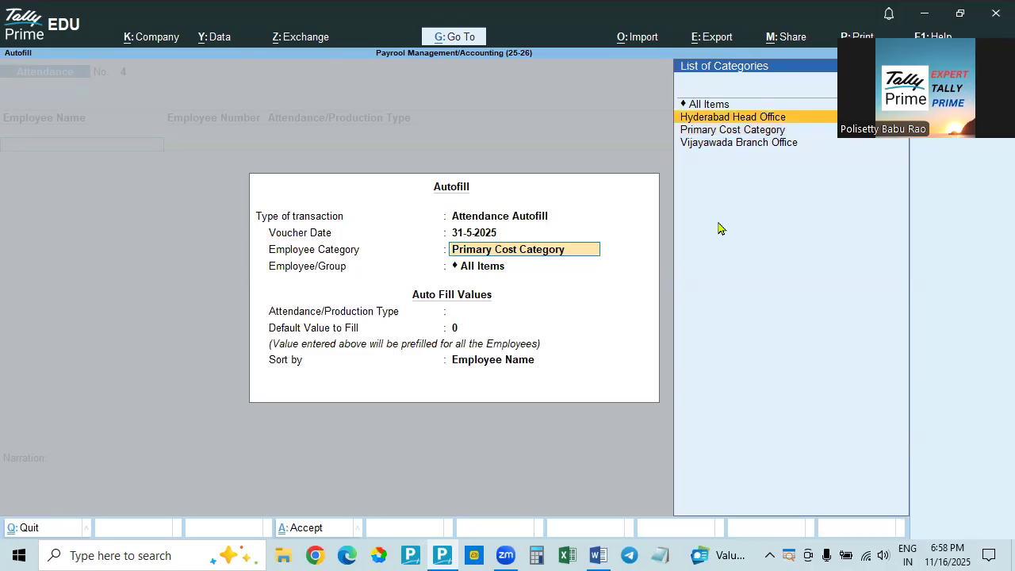
pyautogui.press('Up')
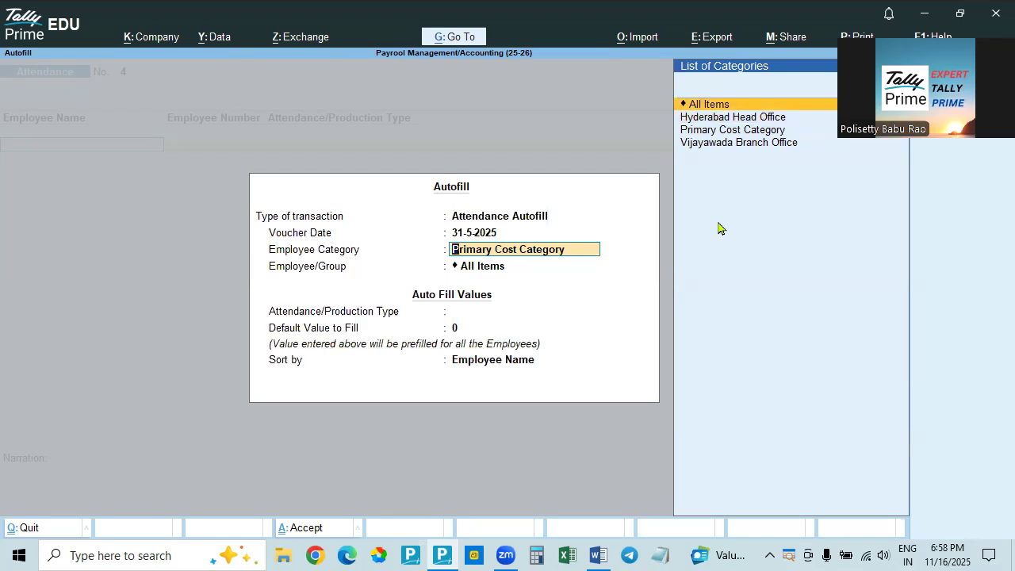
pyautogui.press('Down')
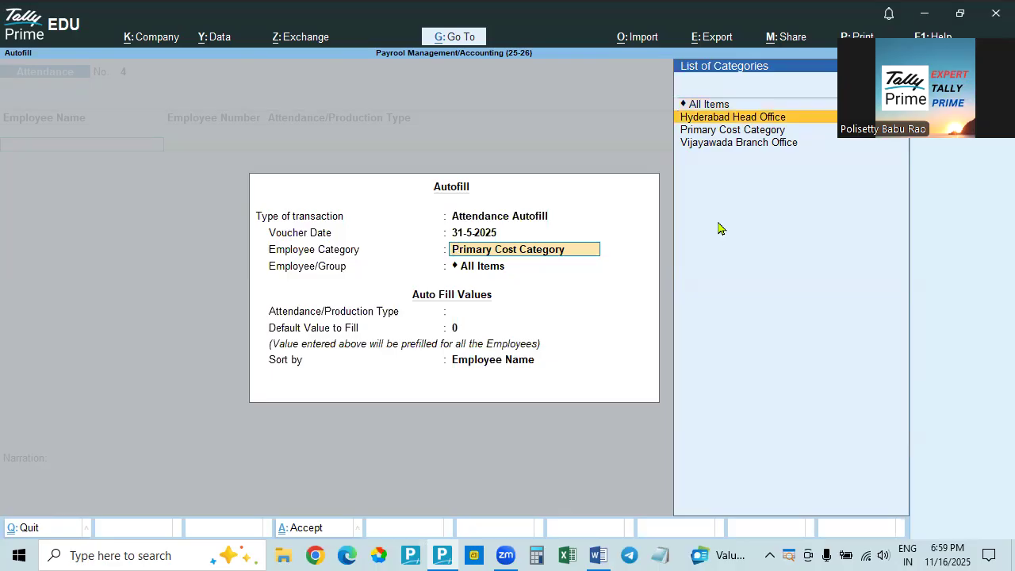
pyautogui.press('Down')
pyautogui.press('Down')
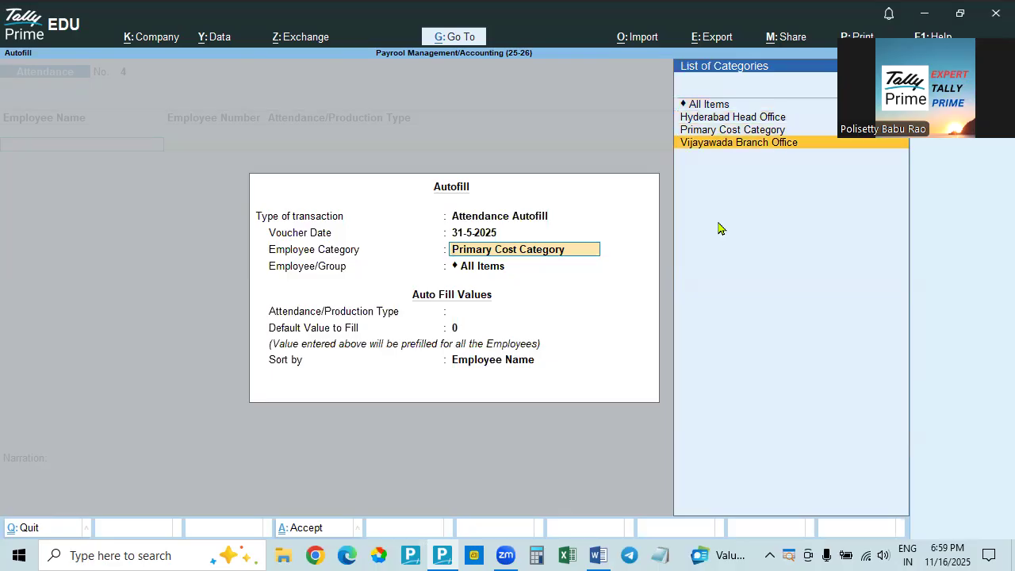
pyautogui.press('Up')
pyautogui.press('Up')
pyautogui.press('Up')
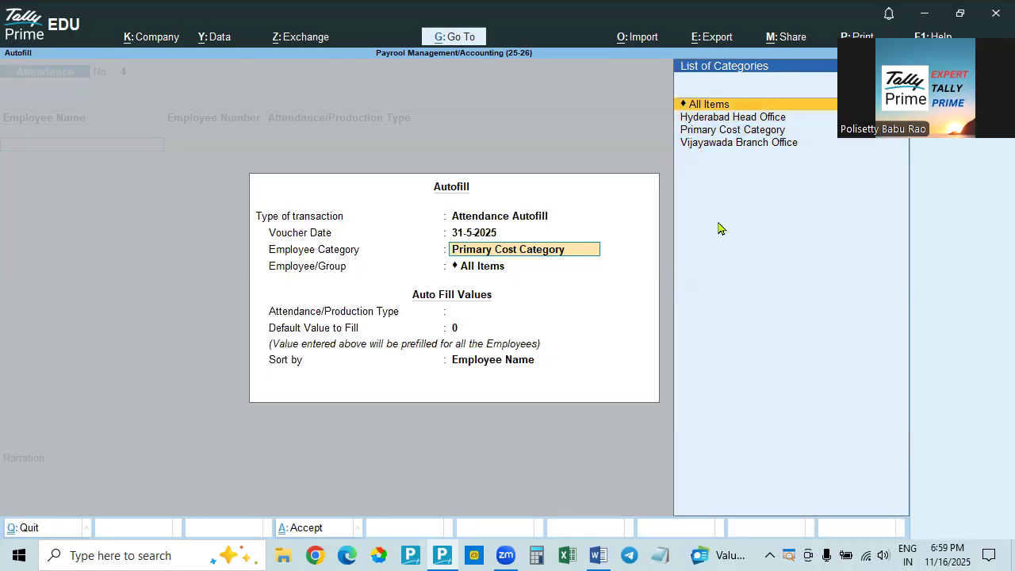
pyautogui.press('Return')
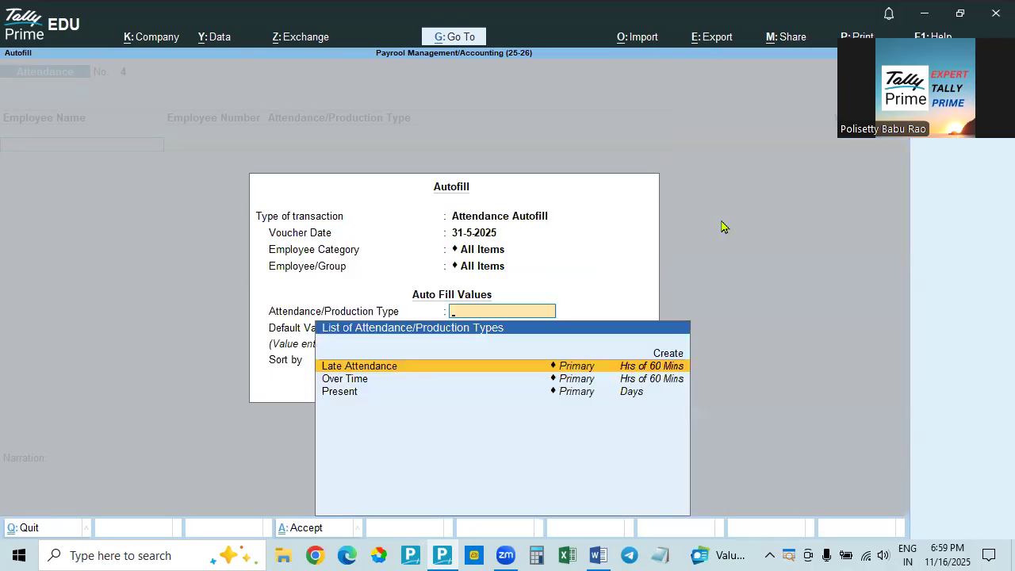
pyautogui.click(486, 252)
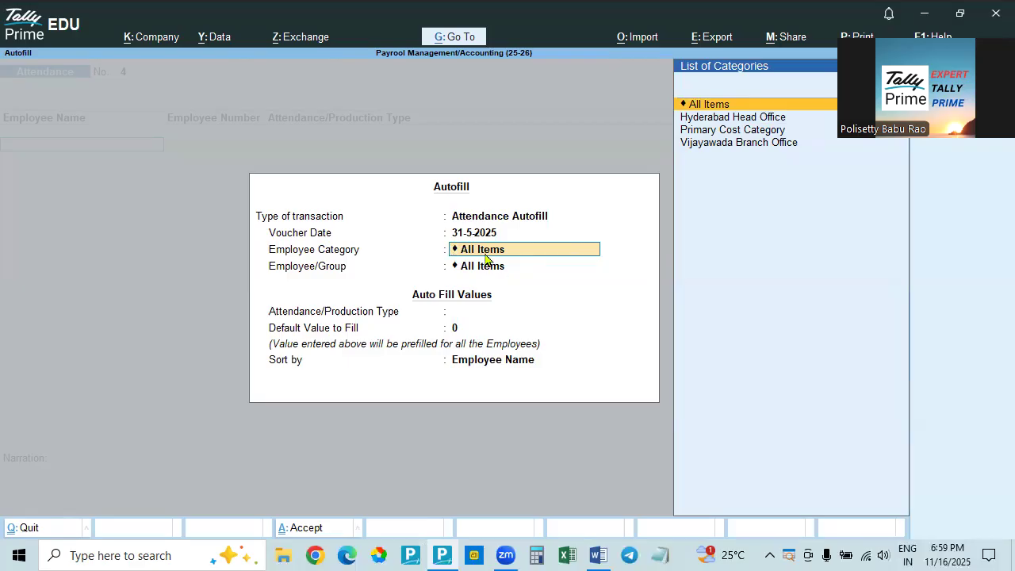
pyautogui.press('Down')
pyautogui.press('Return')
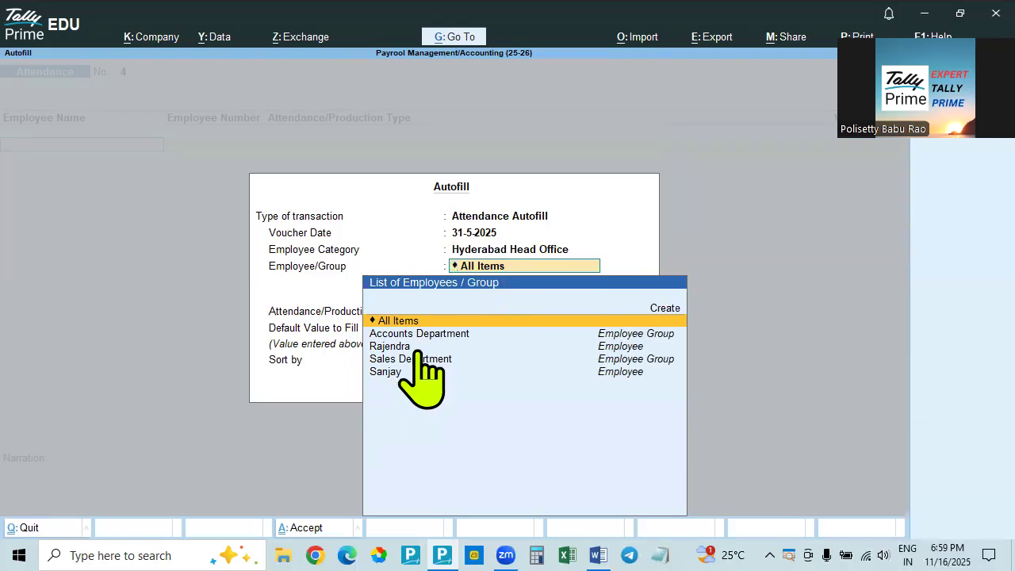
pyautogui.click(511, 251)
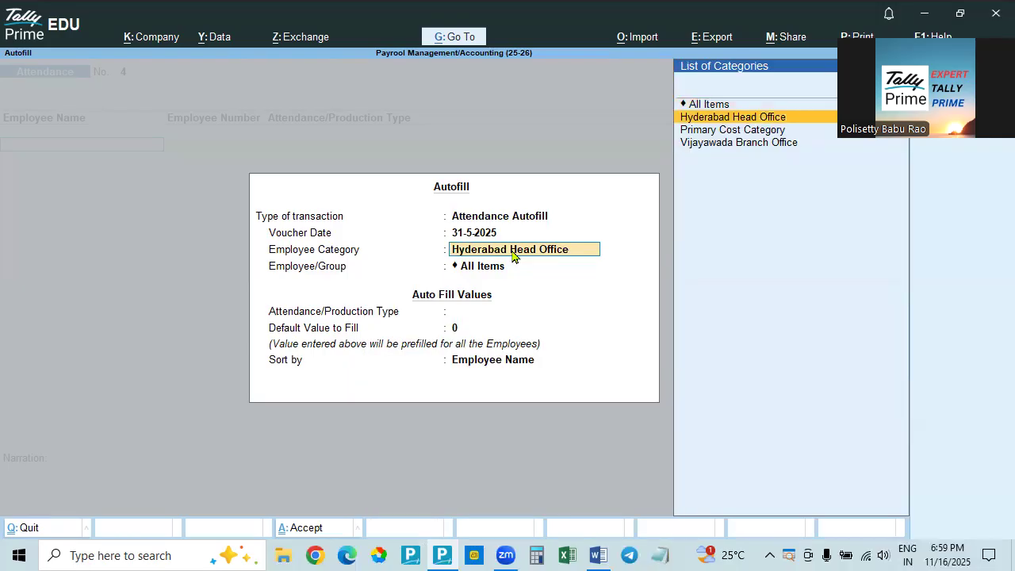
pyautogui.press('Up')
pyautogui.press('Return')
pyautogui.press('Return')
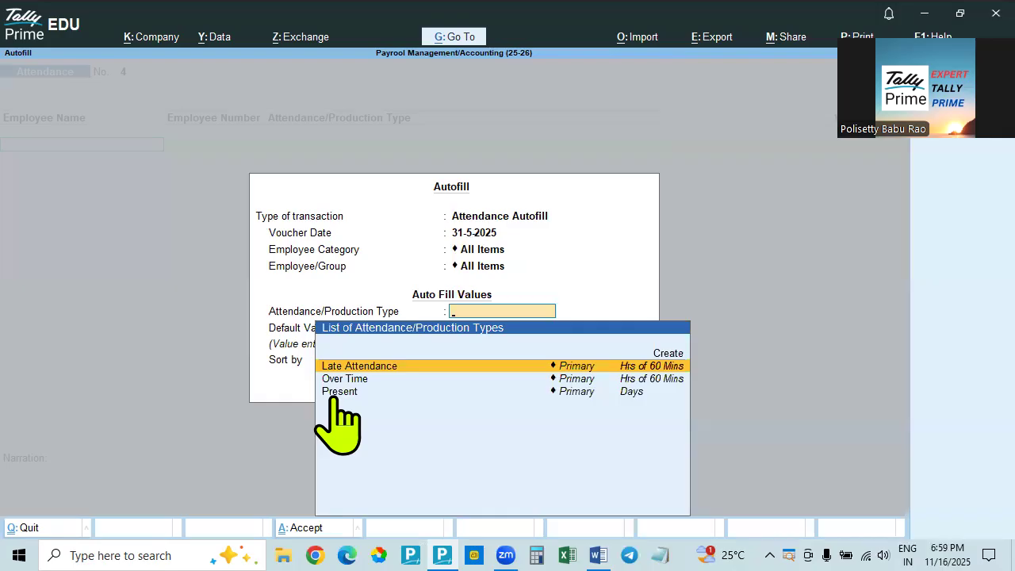
# Set the autofill's attendance type to Present, keep the default value 0, and fill the voucher sorted by Employee Name
pyautogui.press('Down')
pyautogui.press('Down')
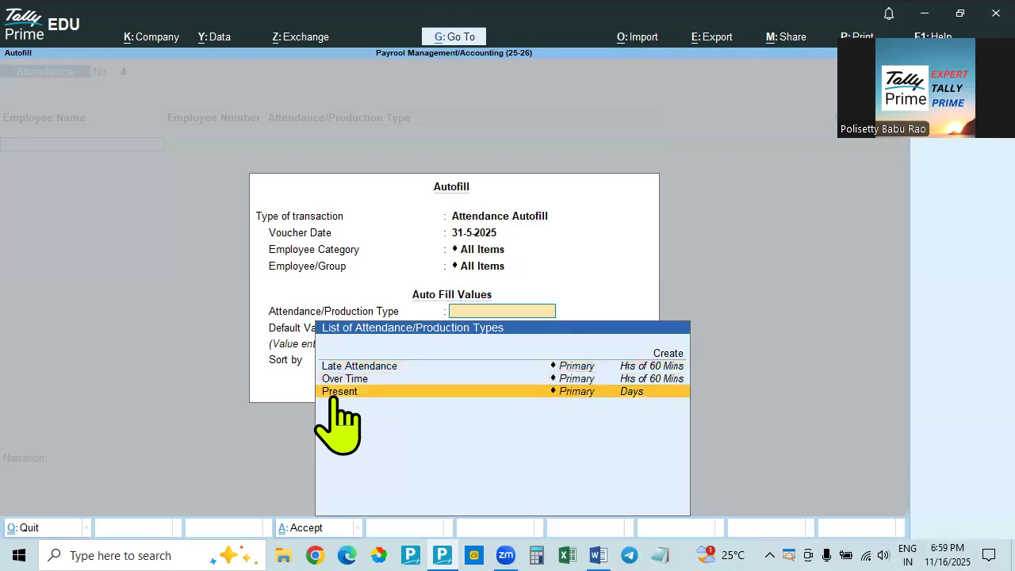
pyautogui.click(668, 391)
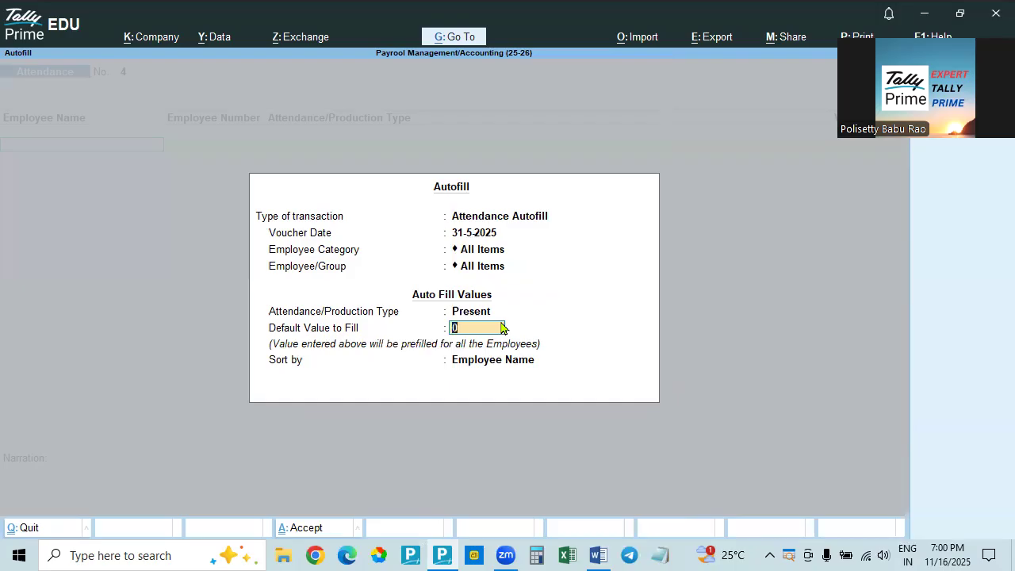
pyautogui.press('Return')
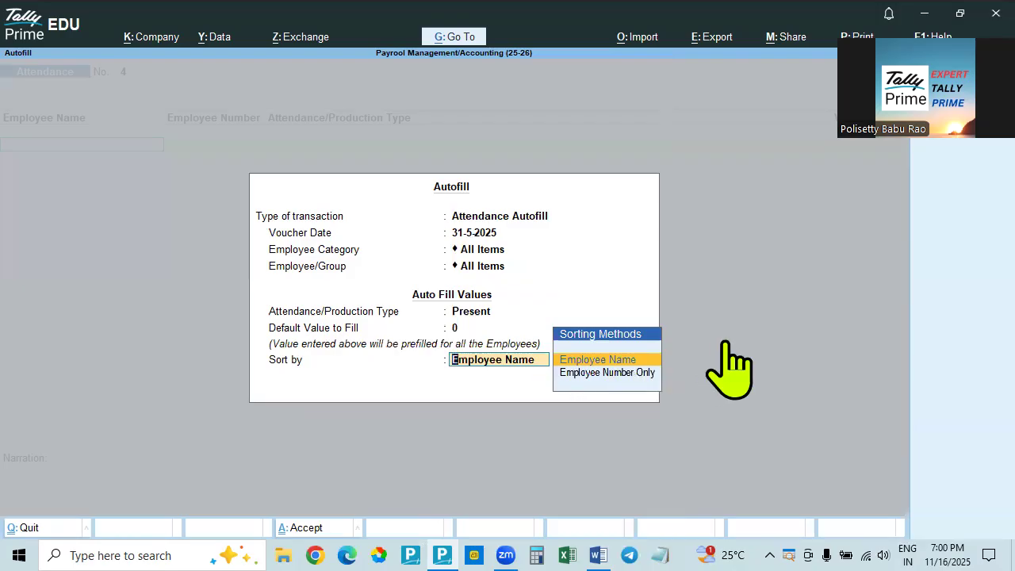
pyautogui.press('Return')
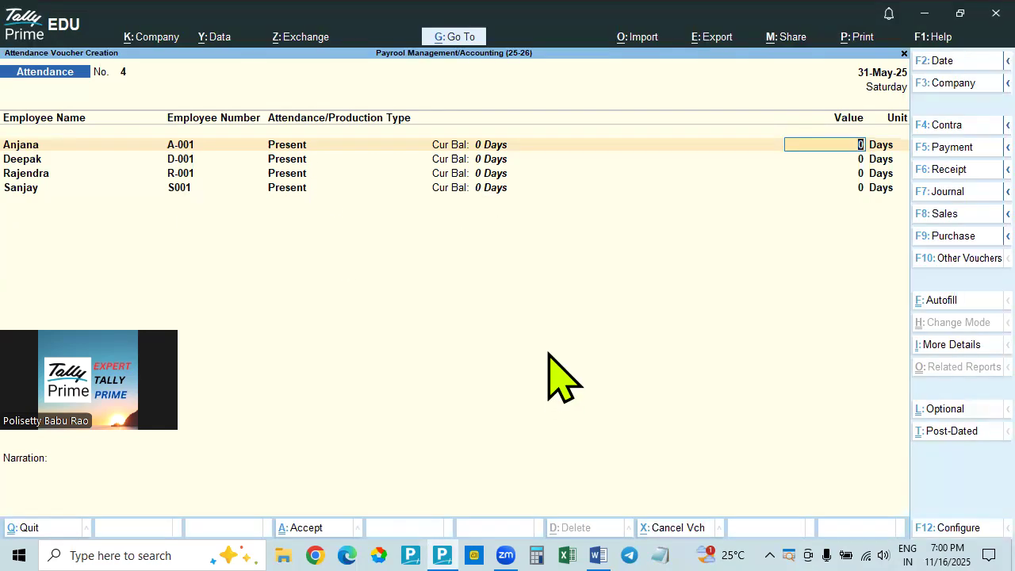
# Consult the present days in the Word document's Attendance Voucher table and compare the employee order with the voucher in Tally Prime
pyautogui.press('alt')
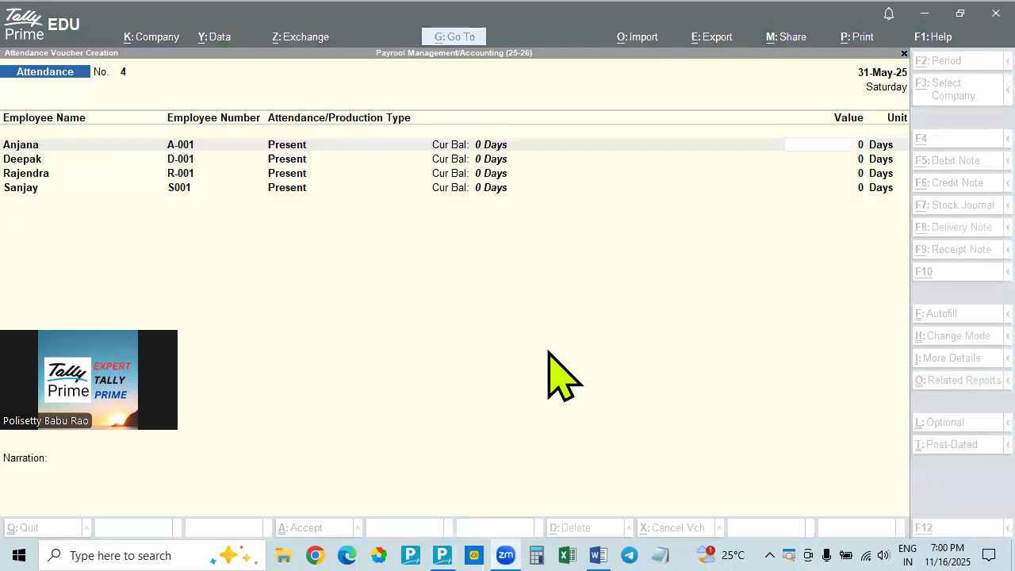
pyautogui.hotkey('alt', 'Tab')
pyautogui.hotkey('alt', 'Tab')
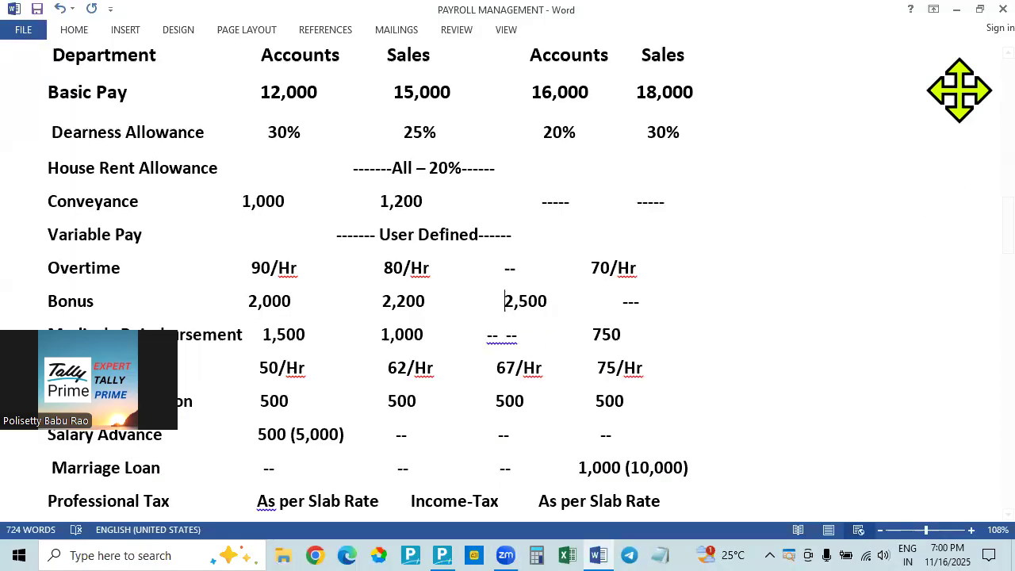
pyautogui.scroll(-10, 475, 408)
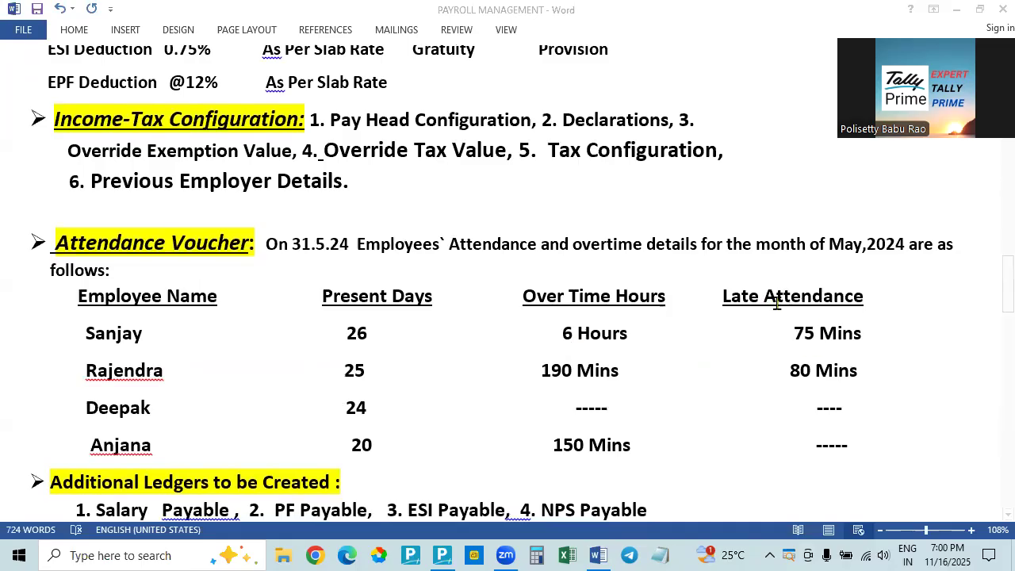
pyautogui.hotkey('alt', 'Tab')
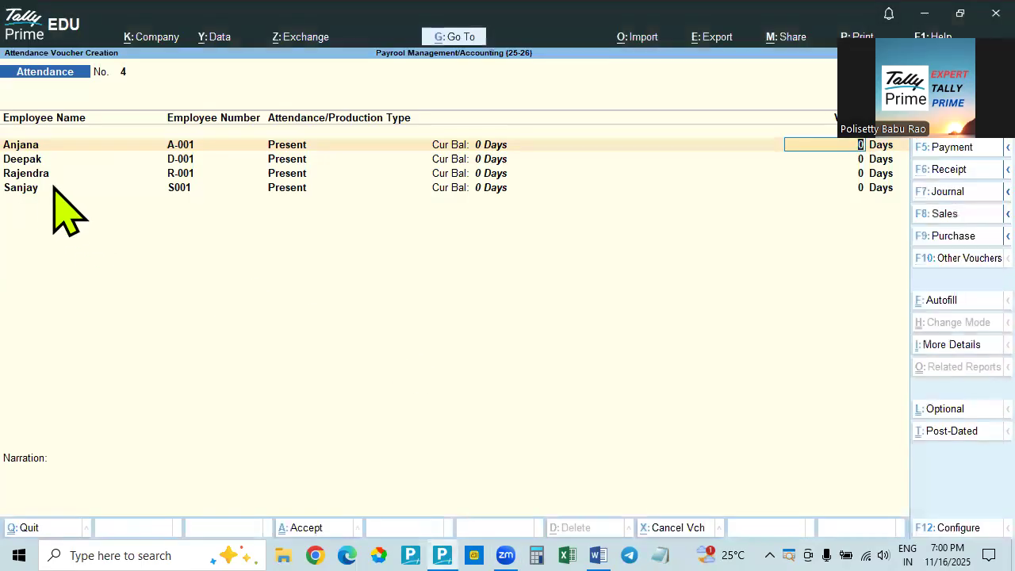
pyautogui.click(31, 189)
pyautogui.click(34, 147)
# Switch to the Word document and remove the extra space before the last employee's present days in the attendance table
pyautogui.hotkey('alt', 'Tab')
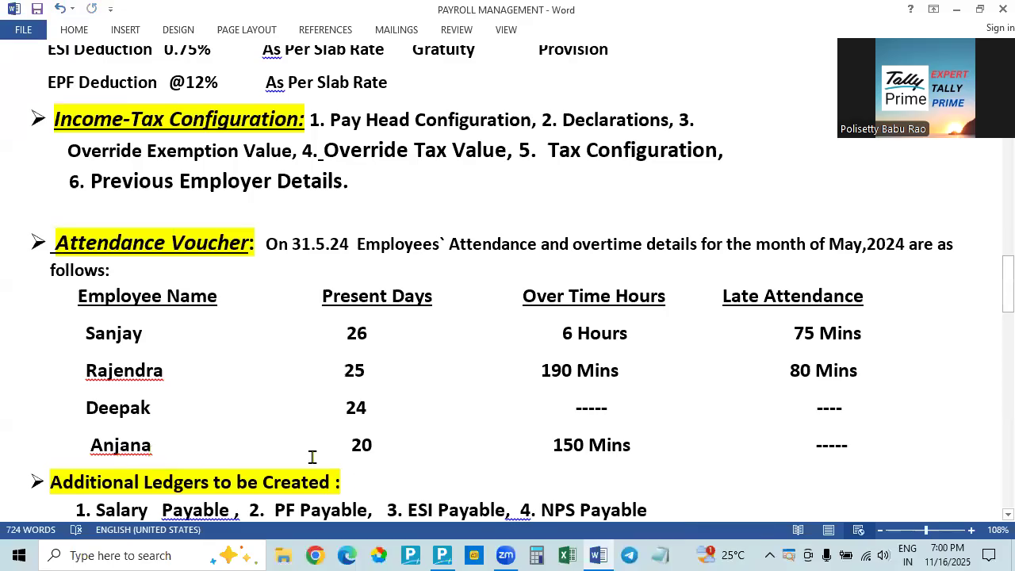
pyautogui.click(351, 445)
pyautogui.press('BackSpace')
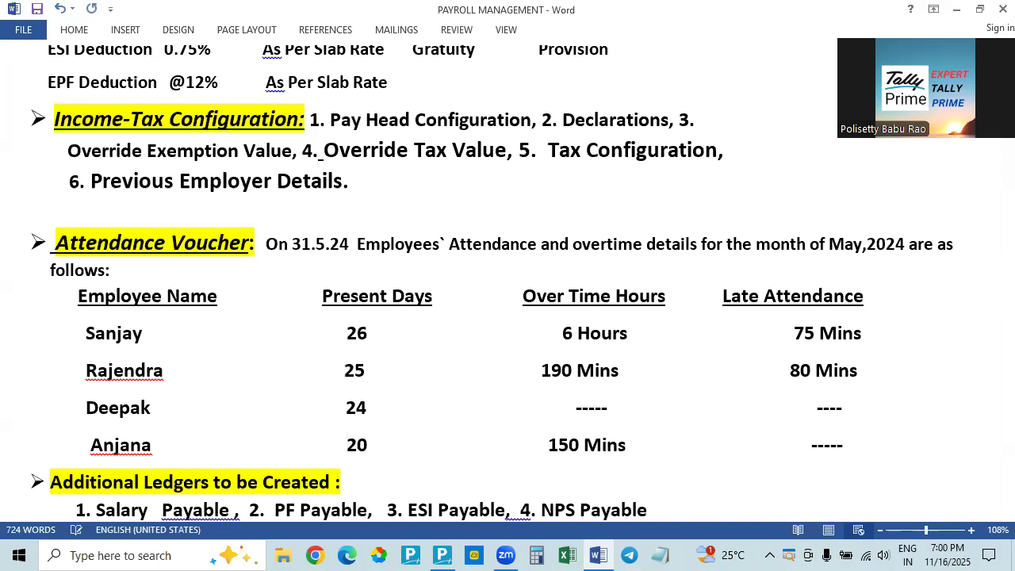
# Return to Tally Prime and set the first employee's Present value to 20 days in the attendance voucher
pyautogui.hotkey('alt', 'Tab')
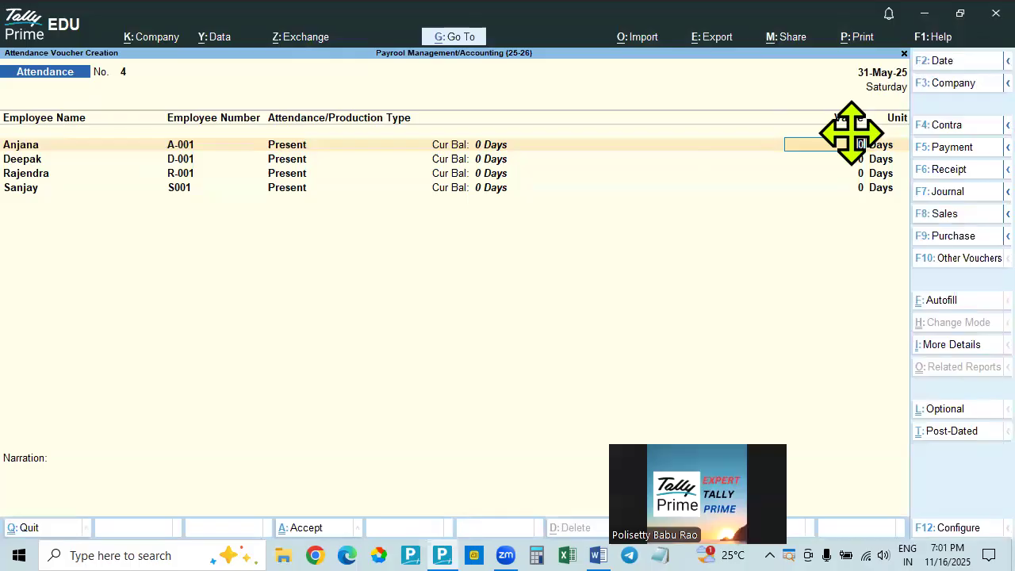
pyautogui.write('20')
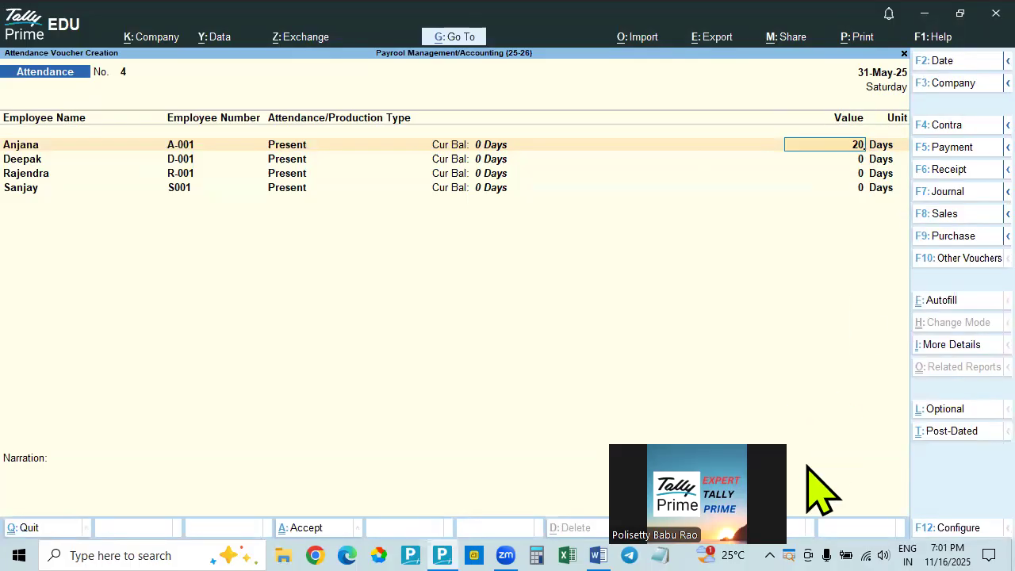
pyautogui.moveTo(179, 371); pyautogui.dragTo(731, 233)
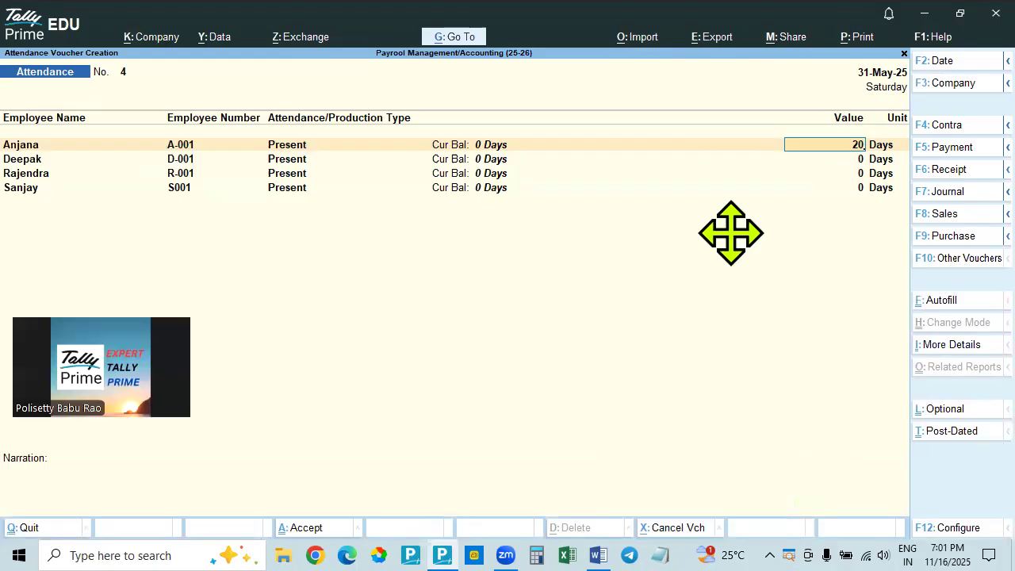
pyautogui.click(880, 148)
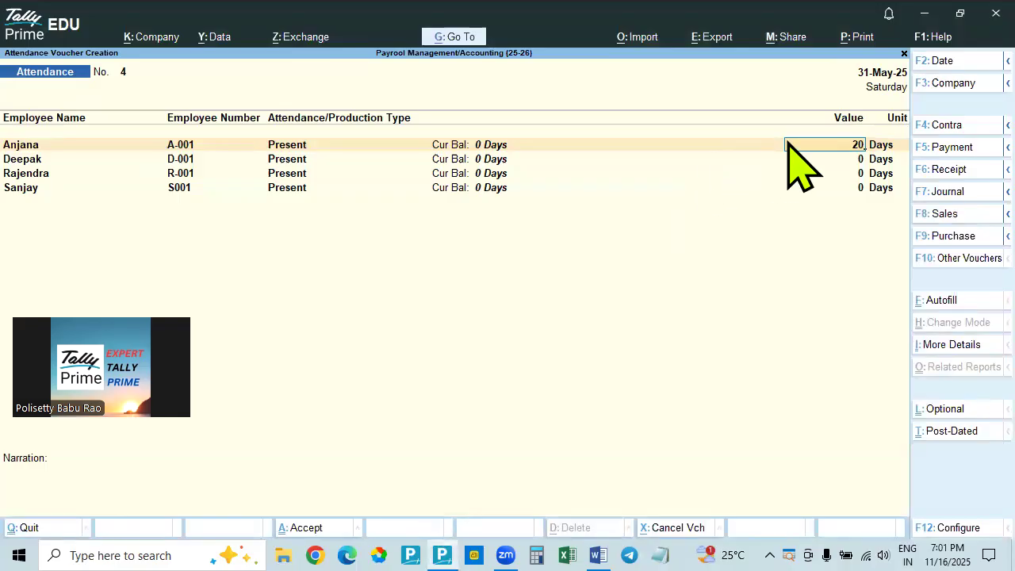
pyautogui.press('Return')
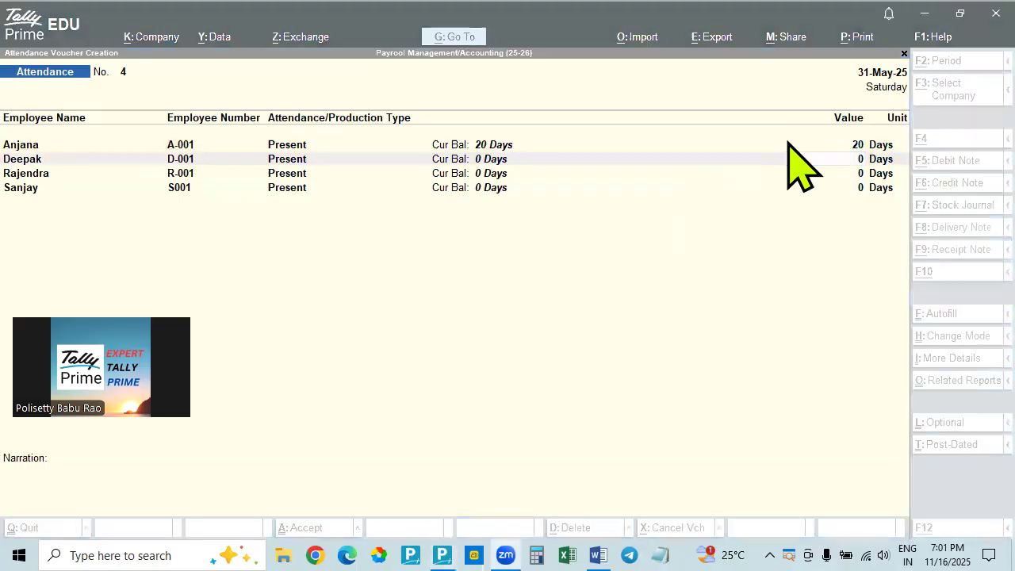
# Check the Word document's attendance table and set the second employee's Present value to 24 days in Tally Prime
pyautogui.hotkey('alt', 'Tab')
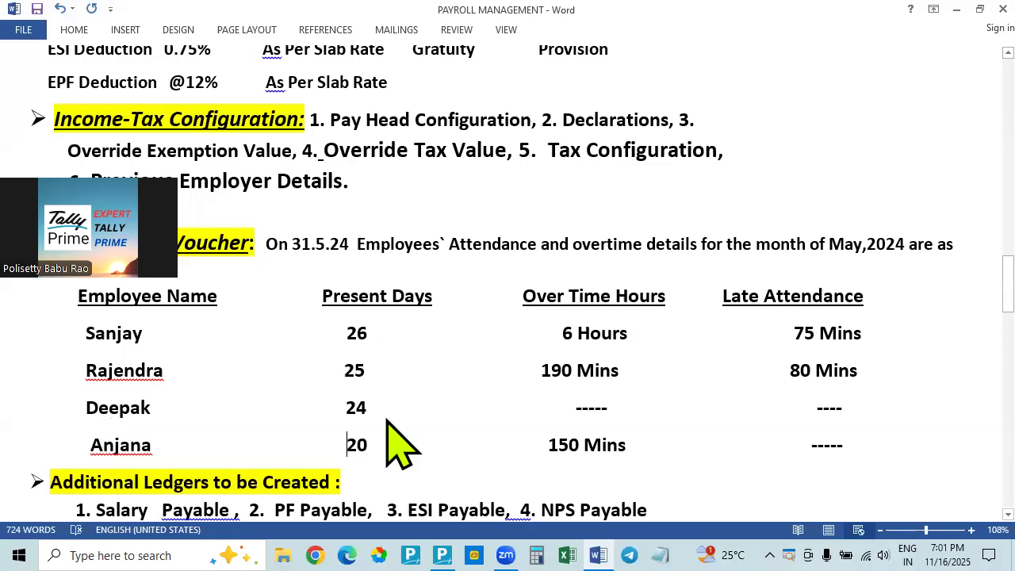
pyautogui.hotkey('alt', 'Tab')
pyautogui.write('24')
pyautogui.press('Return')
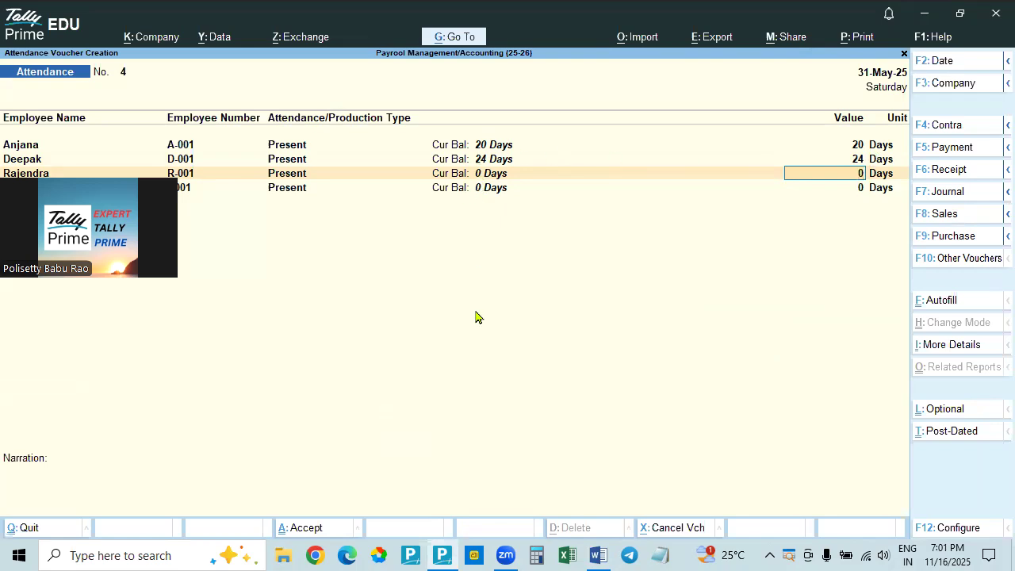
# Look up the third employee's present days in the Word document and enter 25 days in the Tally Prime voucher
pyautogui.moveTo(148, 255); pyautogui.dragTo(452, 387)
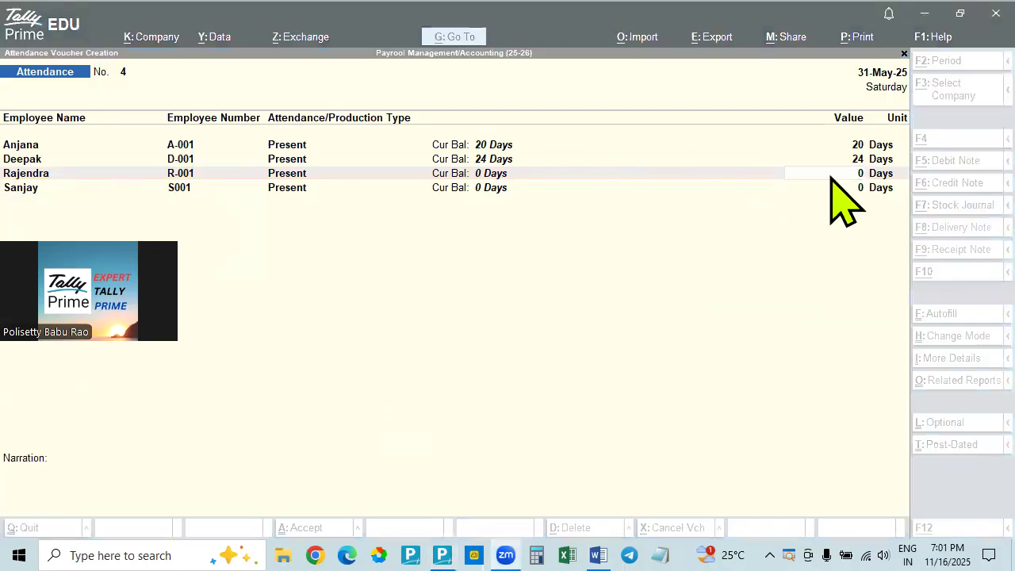
pyautogui.click(845, 172)
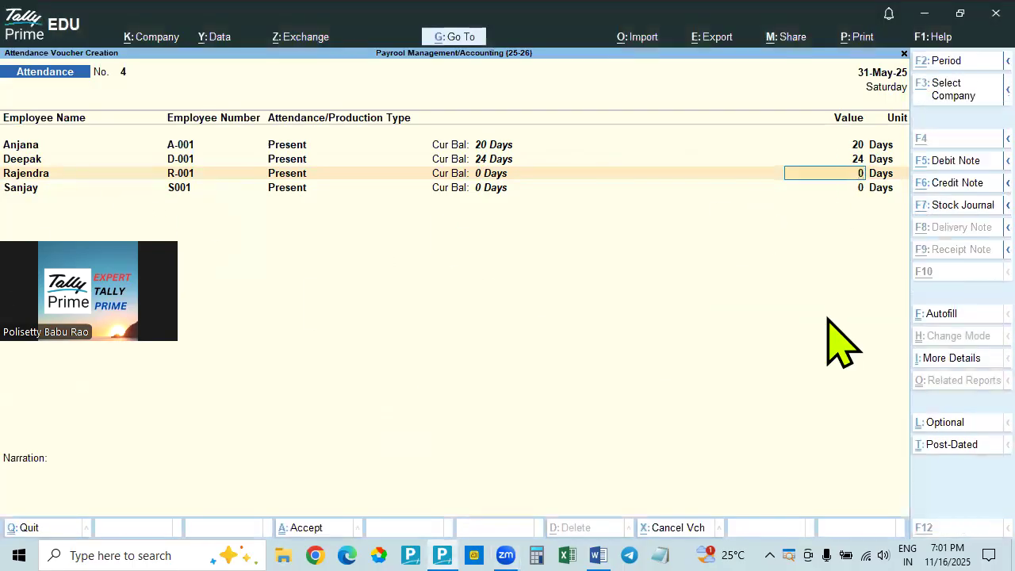
pyautogui.hotkey('alt', 'Tab')
pyautogui.hotkey('alt', 'Tab')
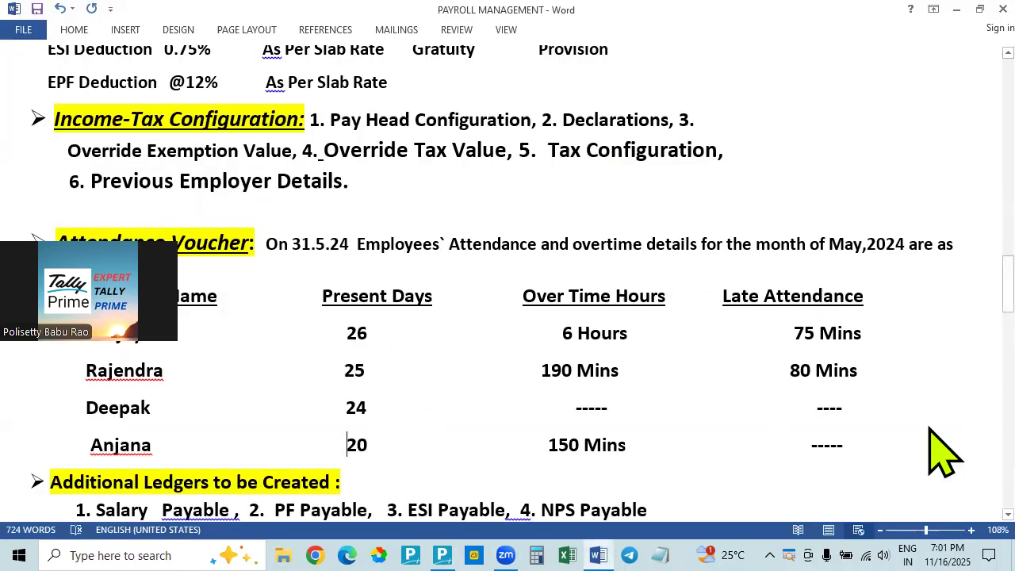
pyautogui.hotkey('alt', 'Tab')
pyautogui.hotkey('alt', 'Tab')
pyautogui.press('Tab')
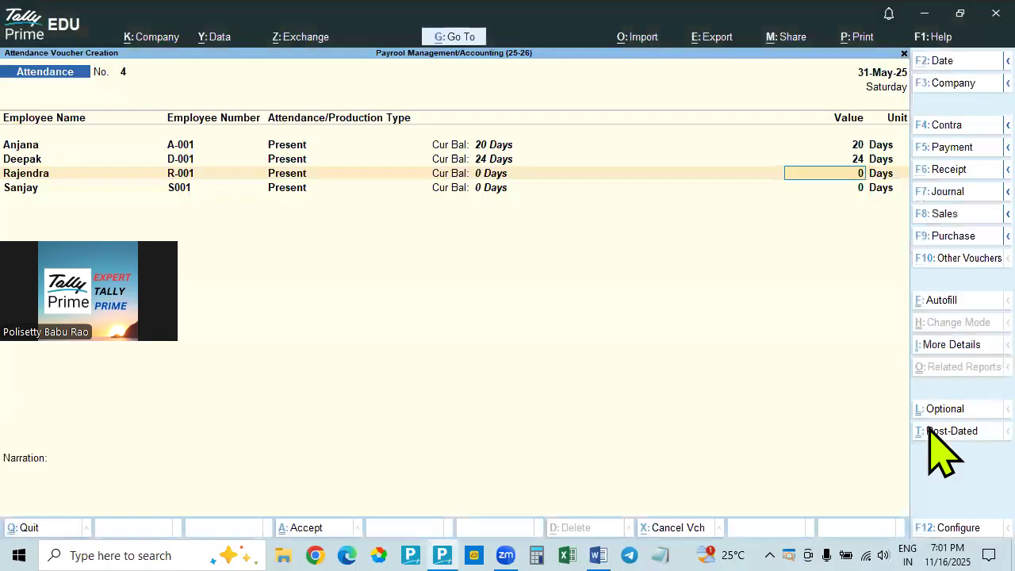
pyautogui.write('25')
pyautogui.press('Return')
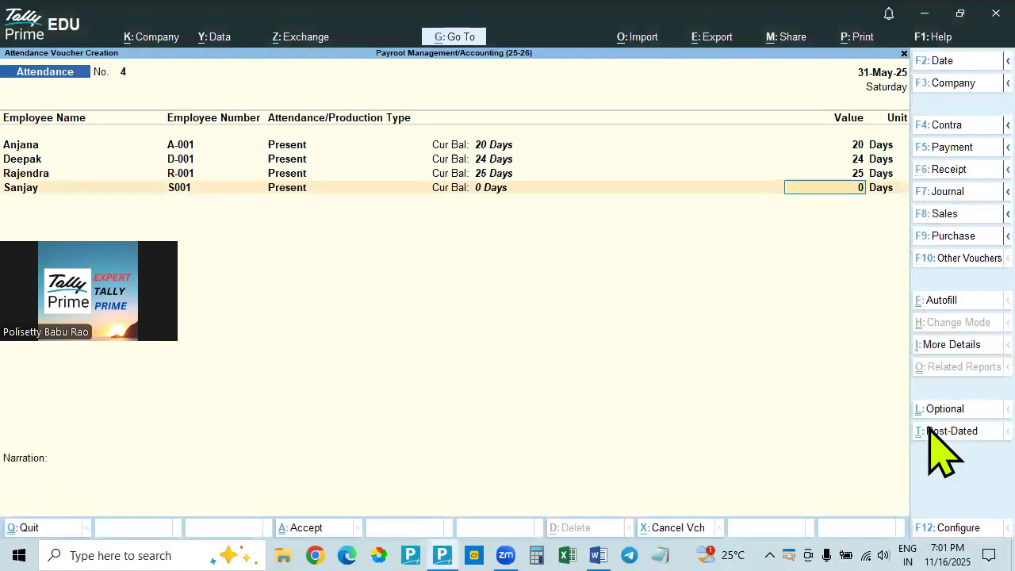
# Look up the last employee's present days in Word, enter 26 days in Tally Prime, and save the voucher without a narration
pyautogui.hotkey('alt', 'Tab')
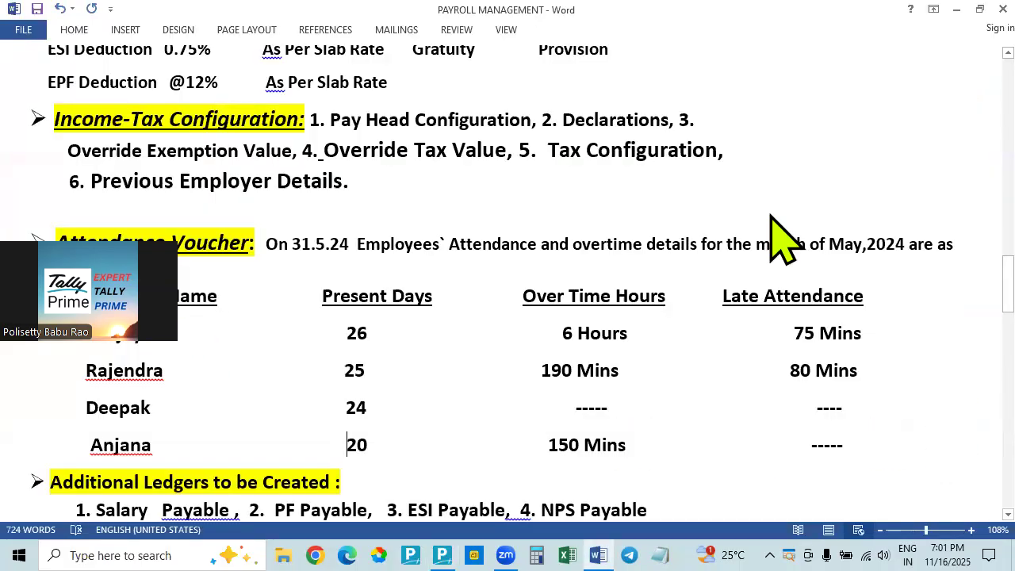
pyautogui.hotkey('alt', 'Tab')
pyautogui.hotkey('alt', 'Tab')
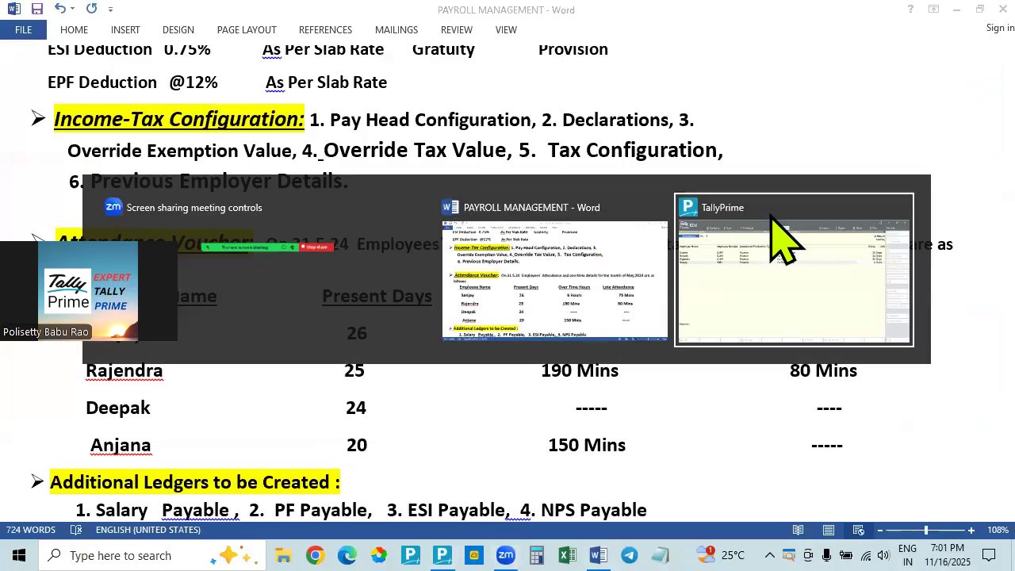
pyautogui.write('6')
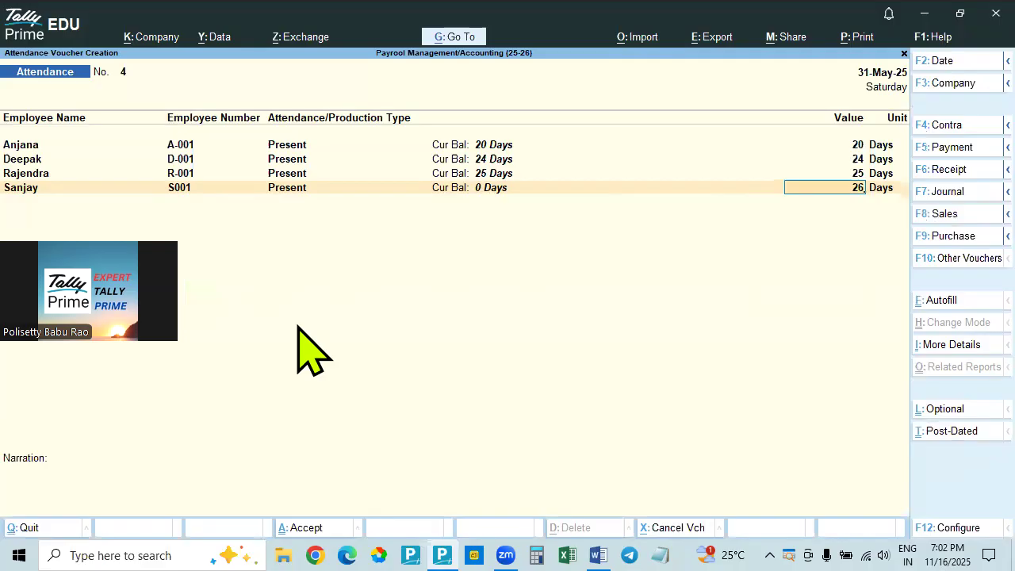
pyautogui.press('Return')
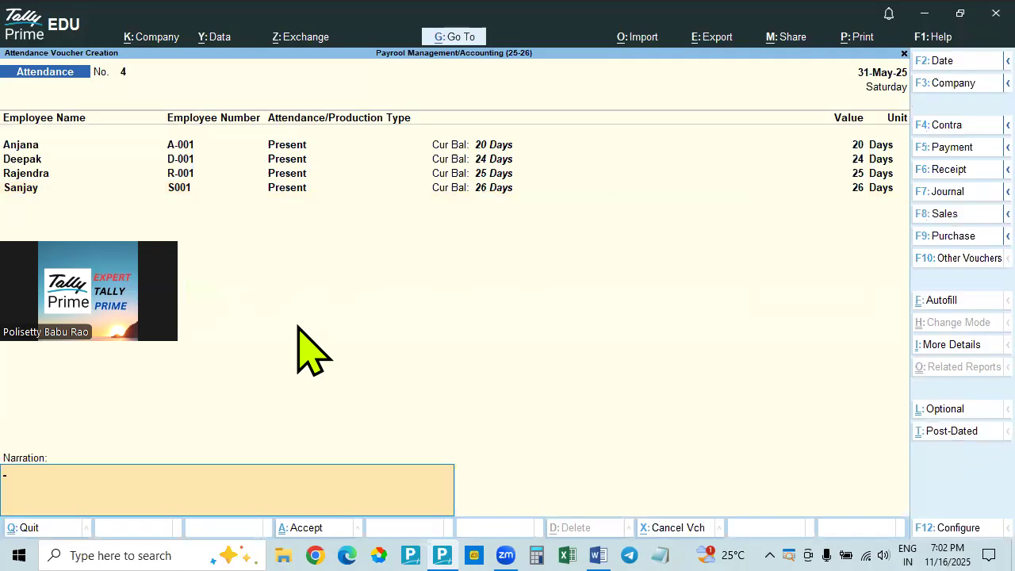
pyautogui.press('Return')
pyautogui.press('Return')
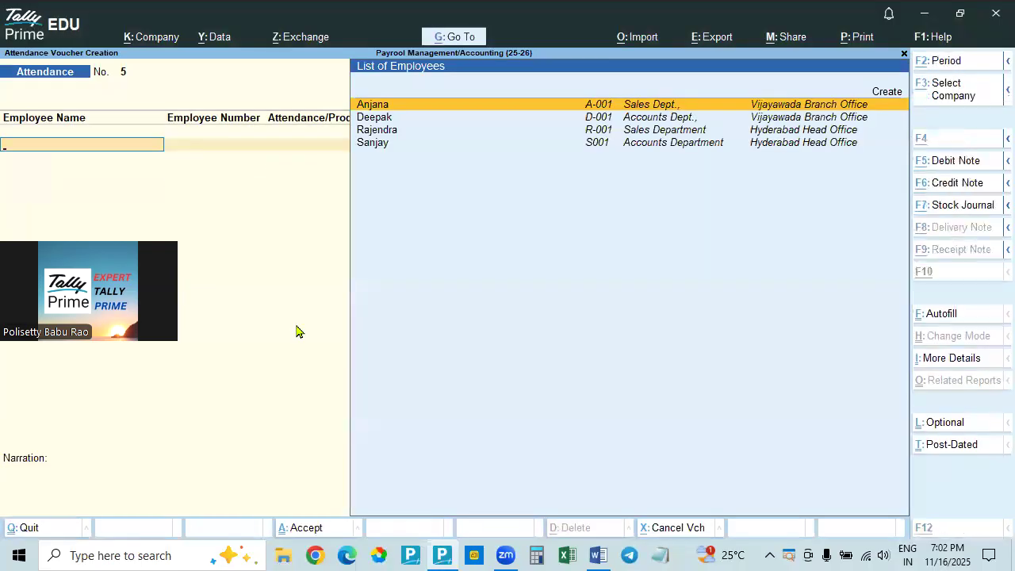
# Start Attendance Autofill for the new voucher dated 31-5-2025, with All Items as employee category and employee/group
pyautogui.click(941, 303)
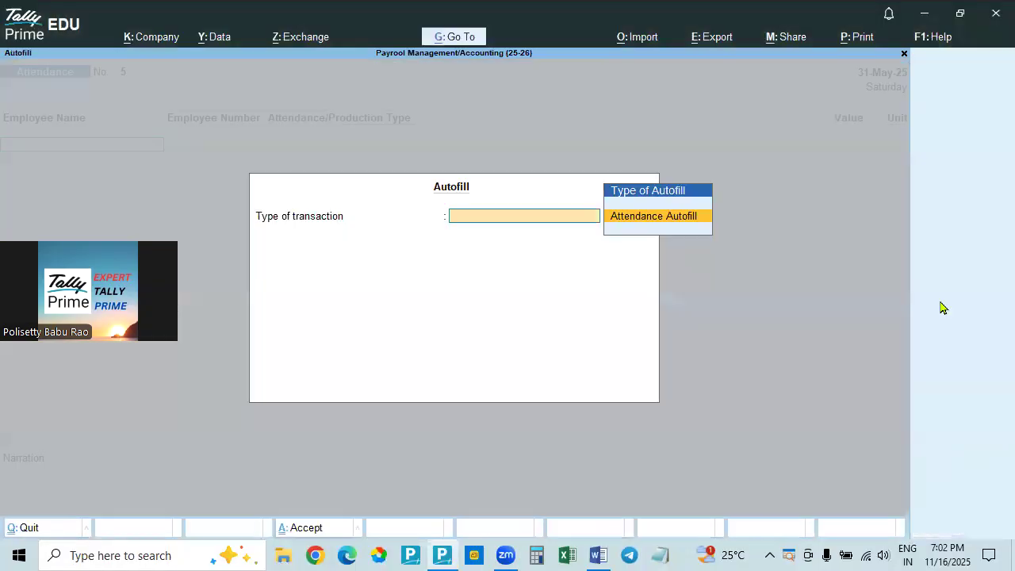
pyautogui.press('Return')
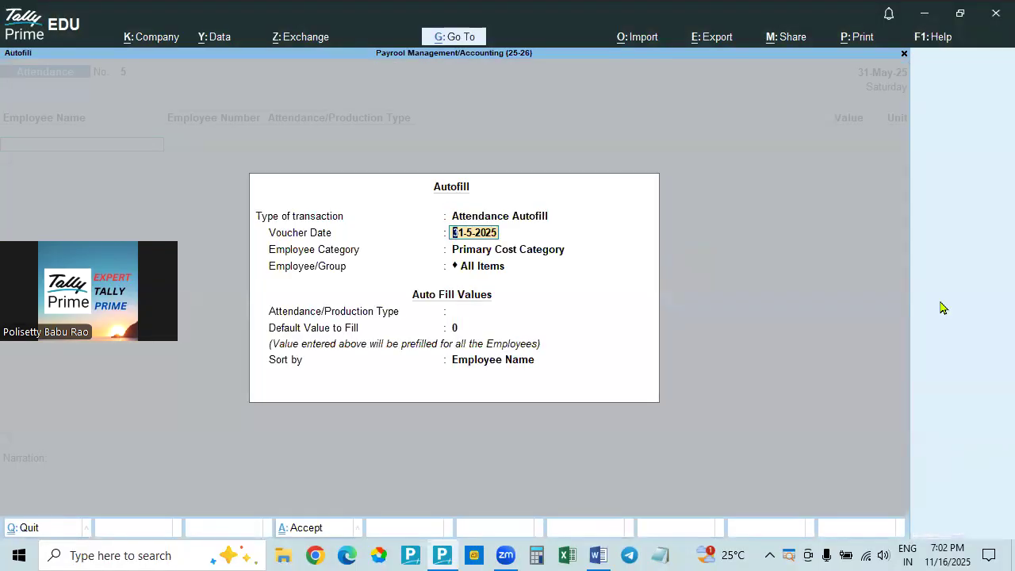
pyautogui.press('Return')
pyautogui.press('Up')
pyautogui.press('Up')
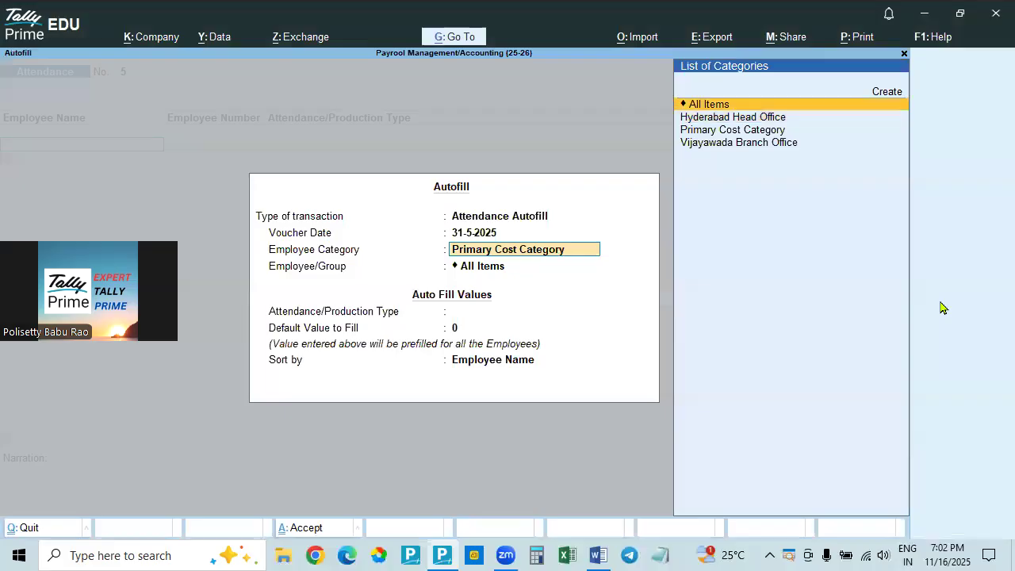
pyautogui.press('Return')
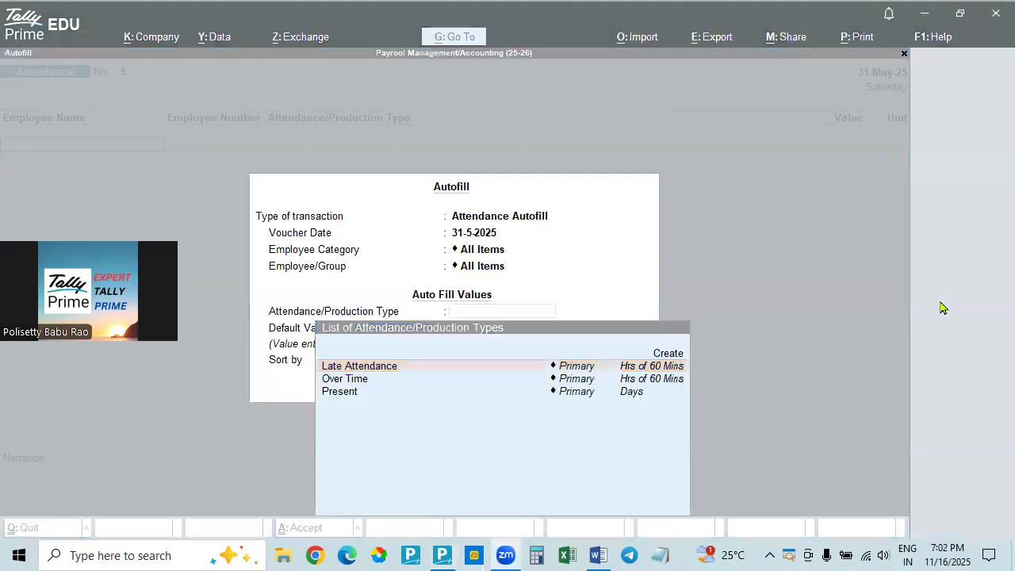
# Autofill the attendance voucher with the Over Time type, a default value of 0, and sorting by Employee Name
pyautogui.hotkey('alt', 'Tab')
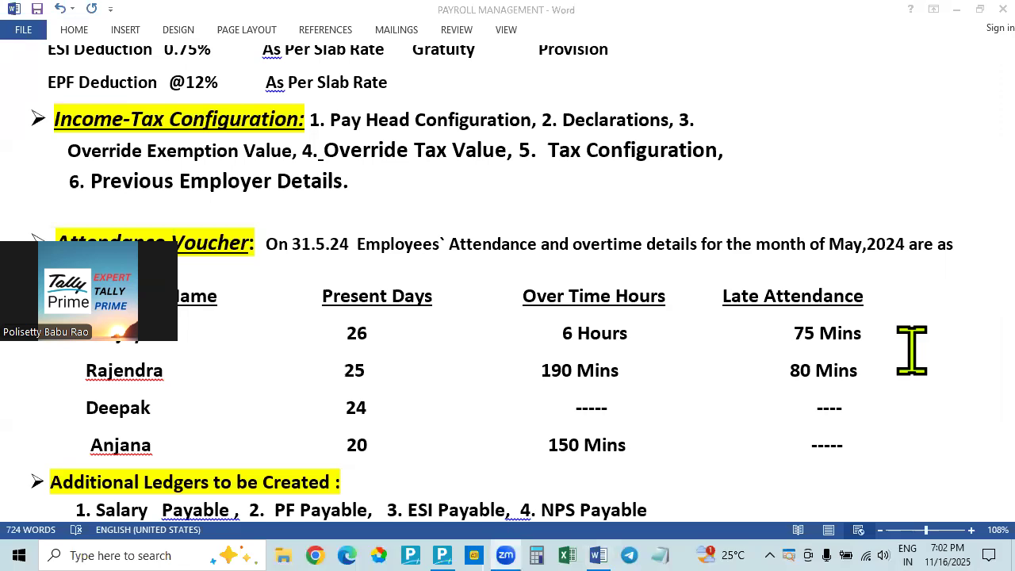
pyautogui.hotkey('alt', 'Tab')
pyautogui.press('Down')
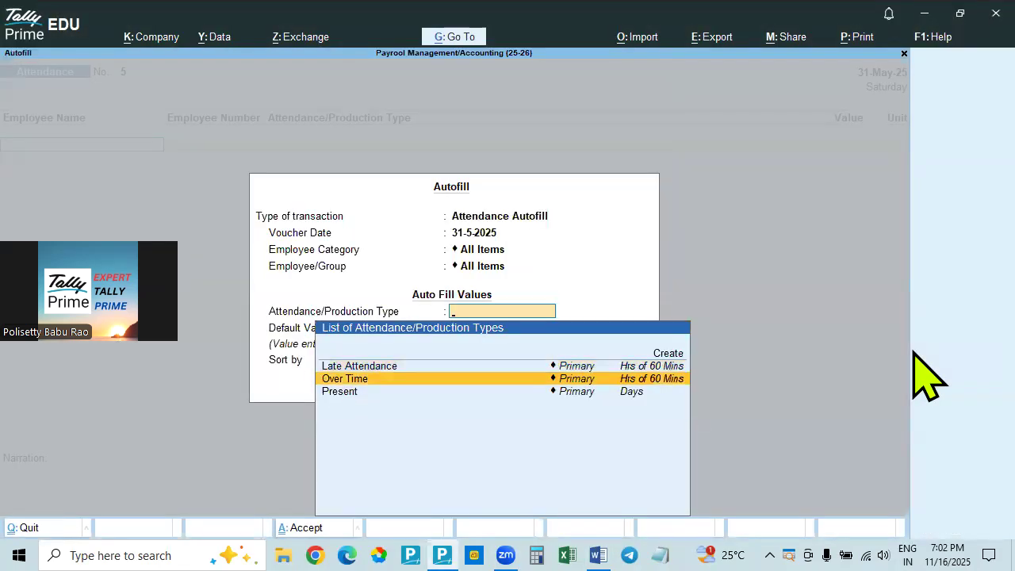
pyautogui.press('Return')
pyautogui.press('Return')
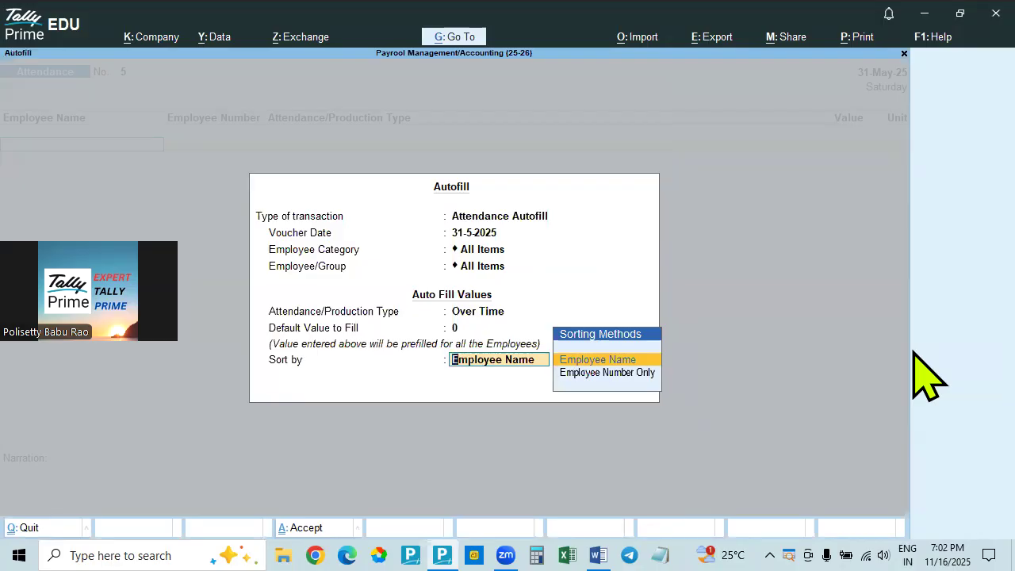
pyautogui.press('Return')
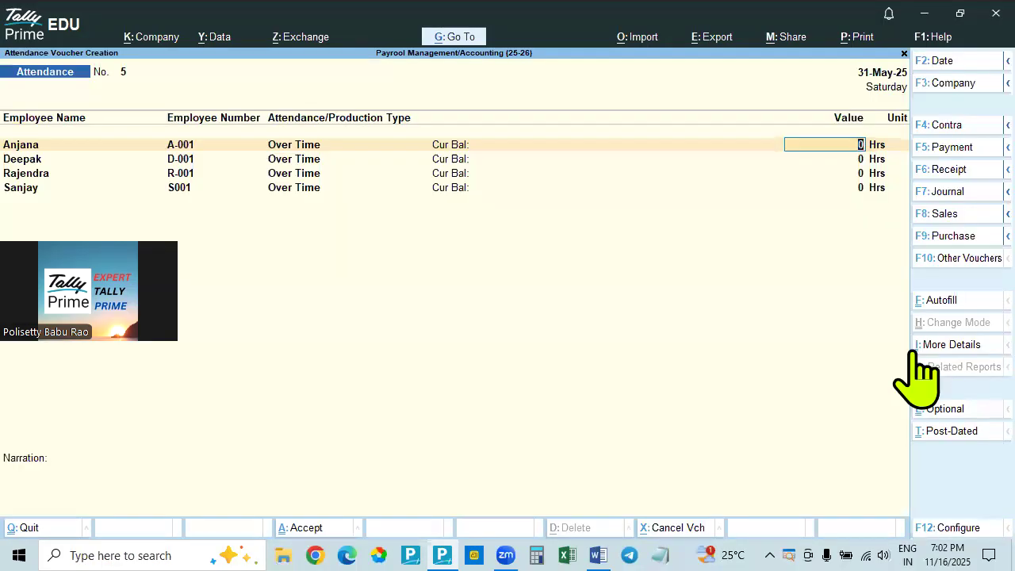
# Compare the Over Time Hours column of the Word document's attendance table with the employee list in the Tally Prime voucher
pyautogui.press('ctrl')
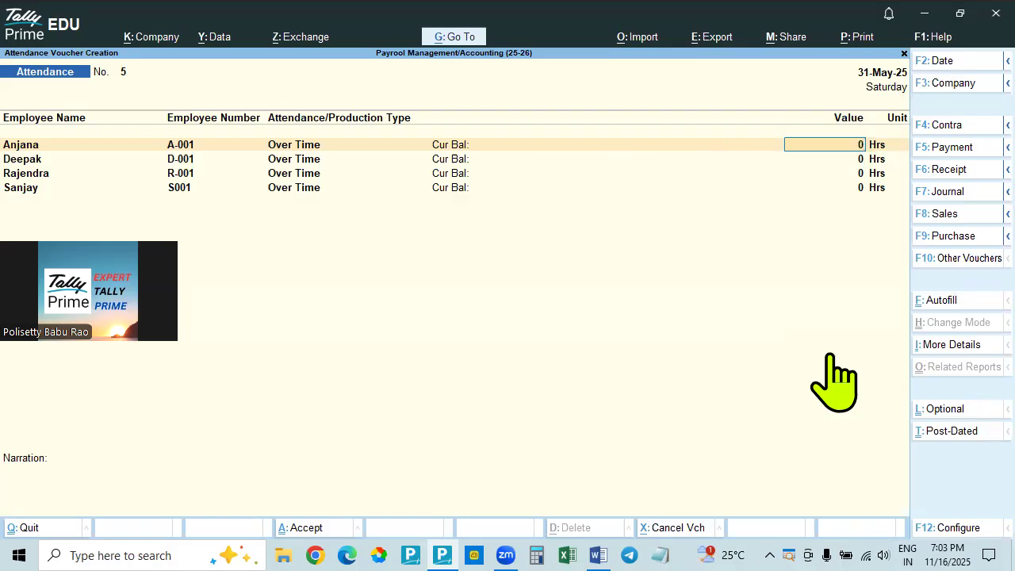
pyautogui.press('alt')
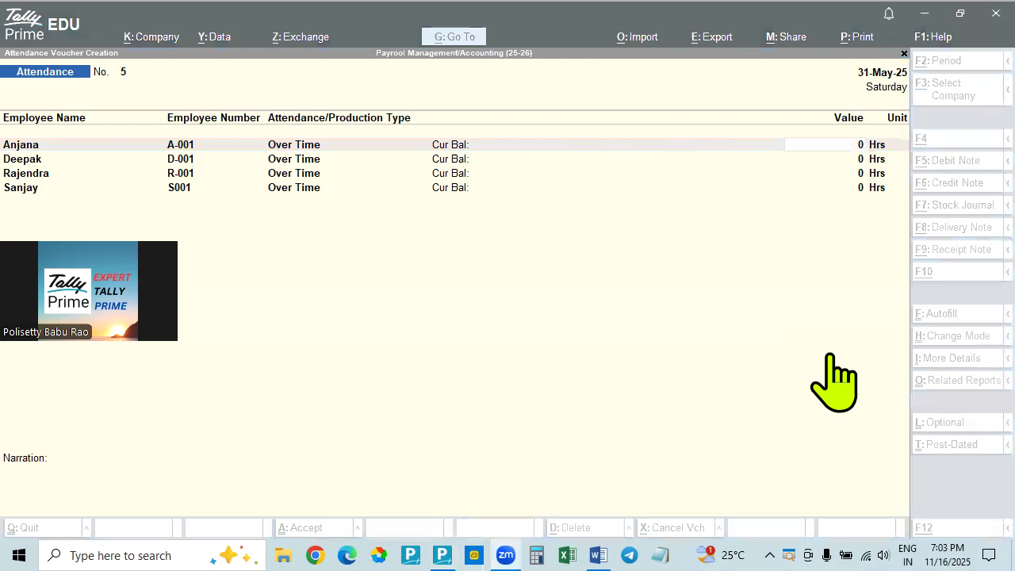
pyautogui.hotkey('alt', 'Tab')
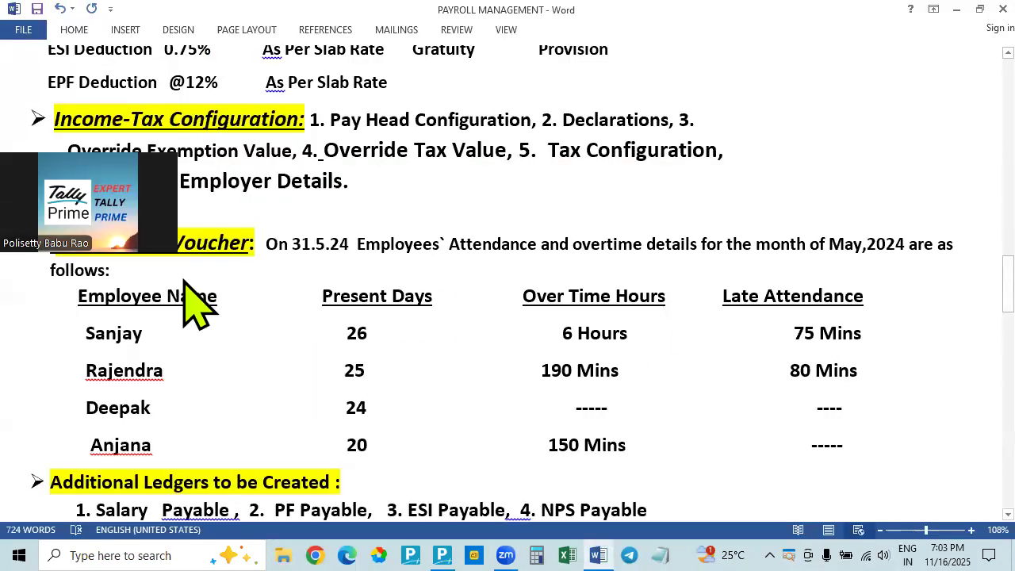
pyautogui.hotkey('alt', 'Tab')
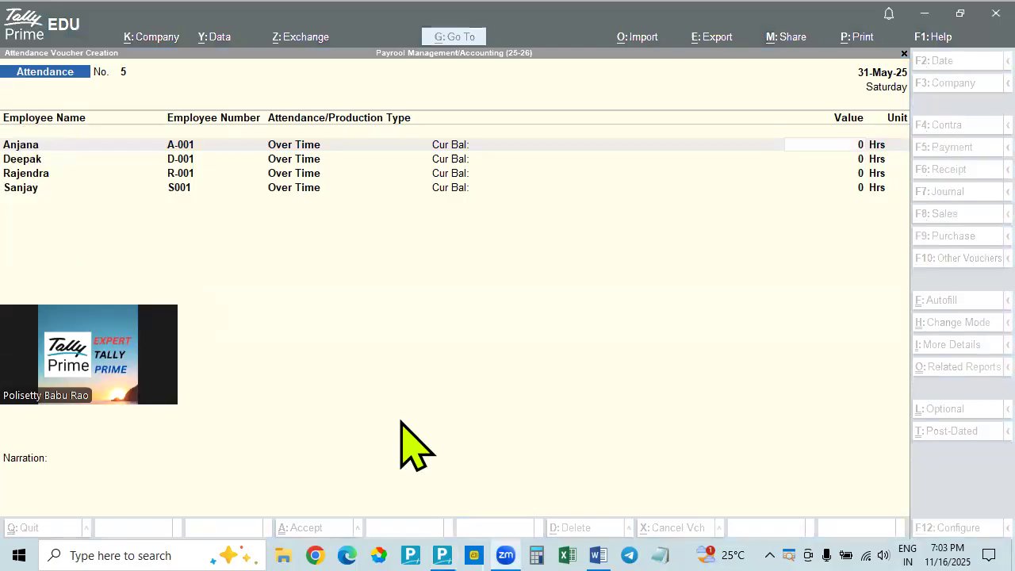
pyautogui.hotkey('alt', 'Tab')
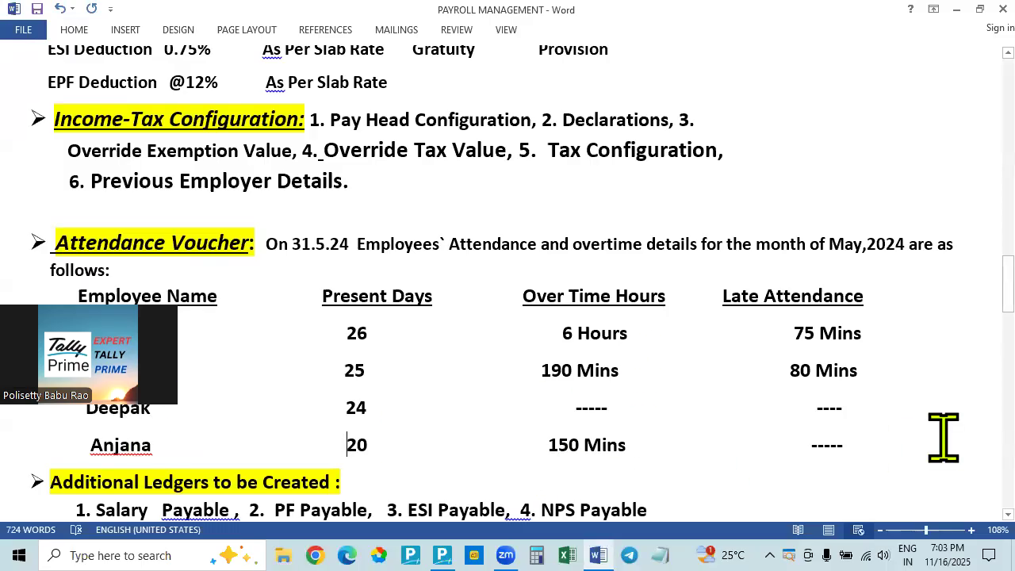
pyautogui.hotkey('alt', 'Tab')
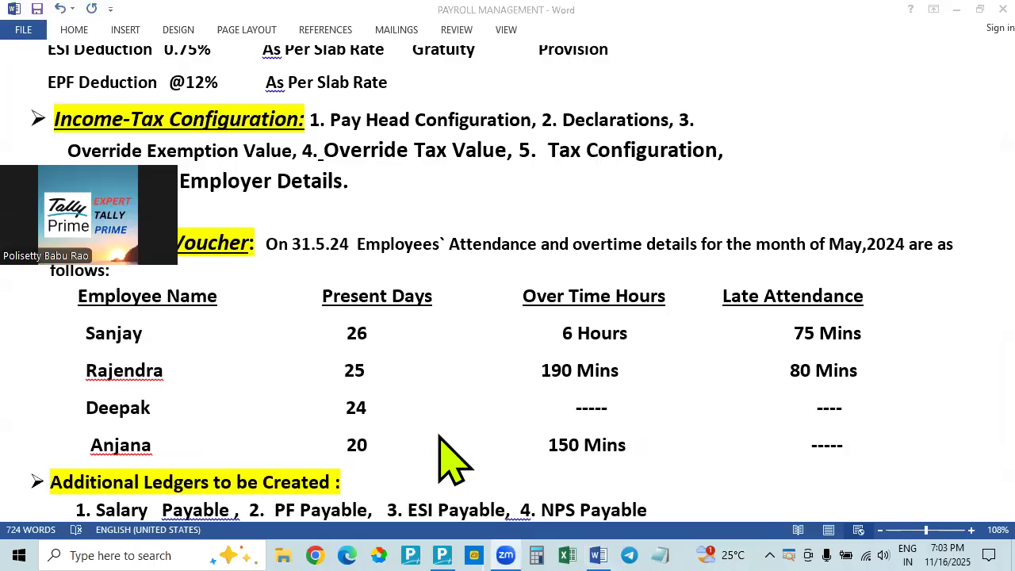
pyautogui.hotkey('alt', 'Tab')
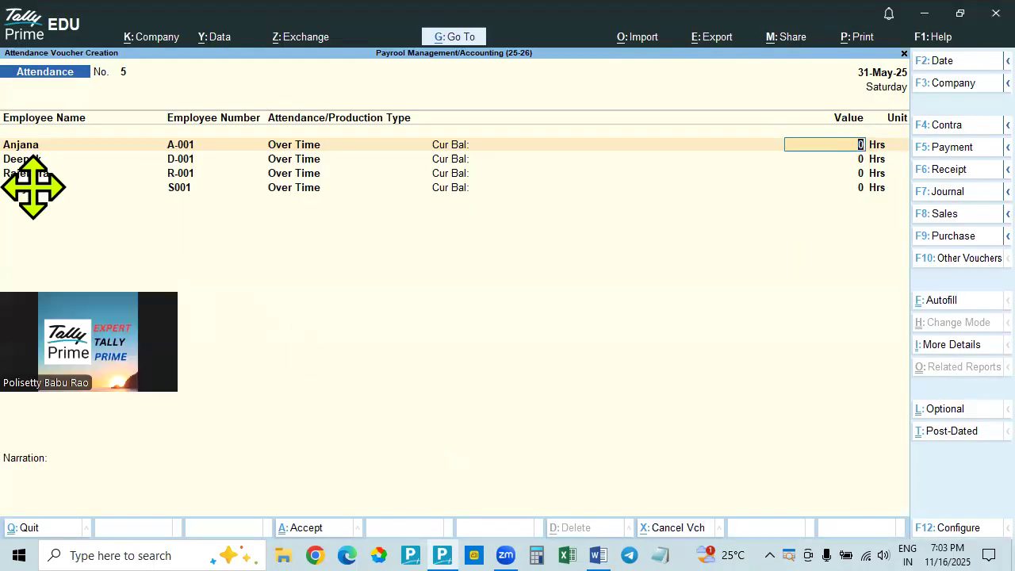
# Look up the last listed employee's overtime in Word and enter 6 Hrs for that employee in the Tally Prime voucher
pyautogui.click(607, 409)
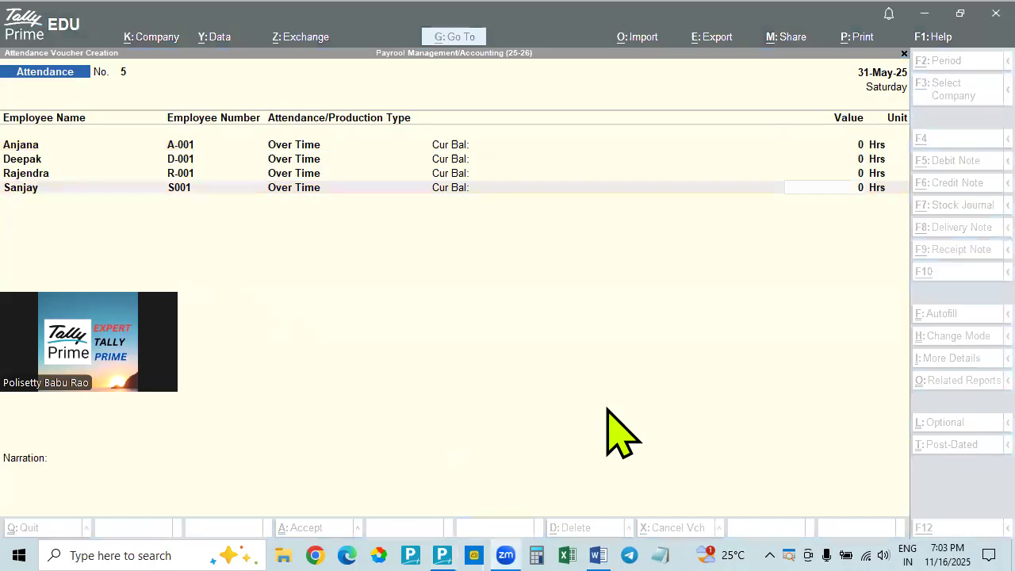
pyautogui.hotkey('alt', 'Tab')
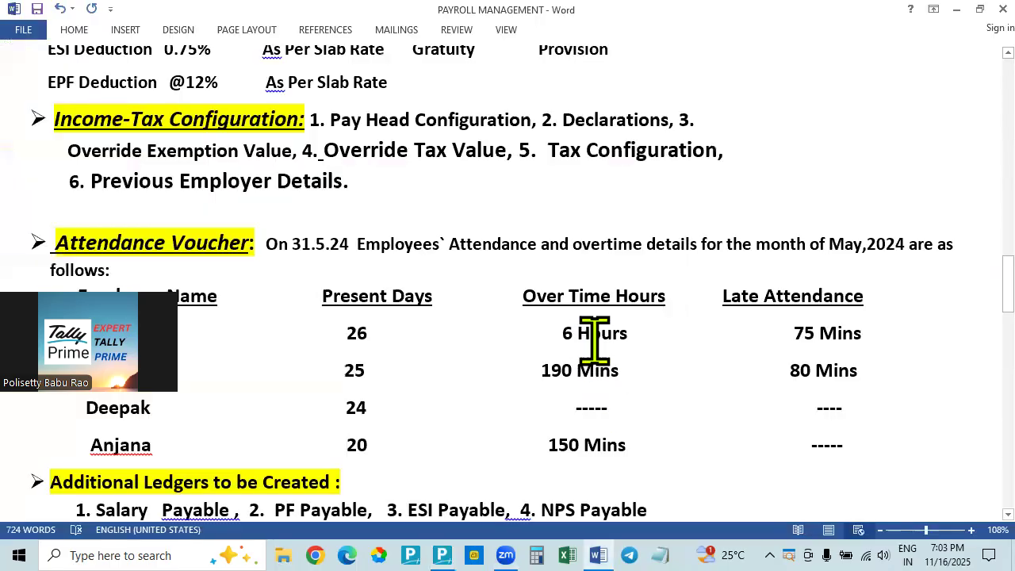
pyautogui.click(749, 456)
pyautogui.hotkey('alt', 'Tab')
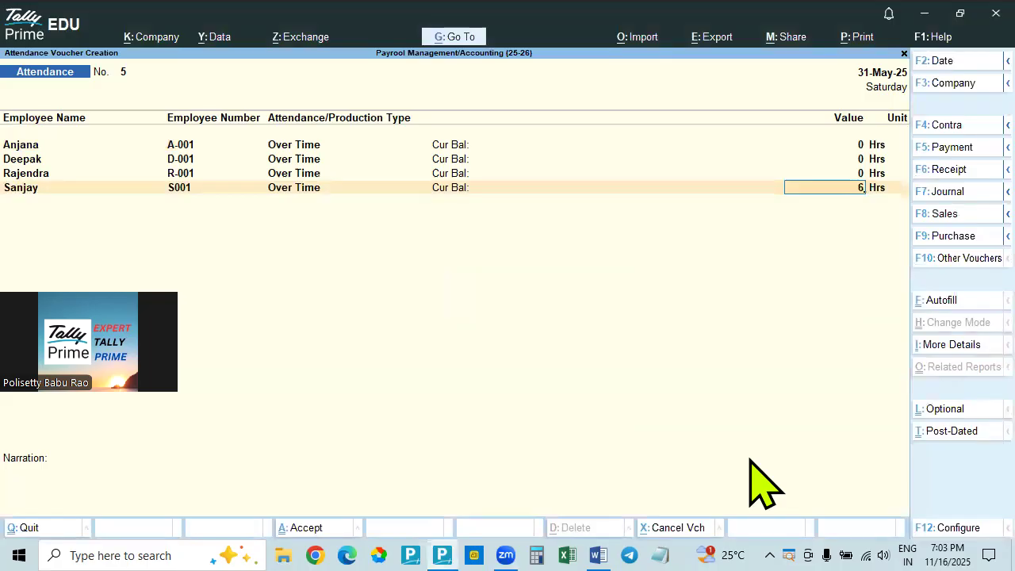
pyautogui.press('Return')
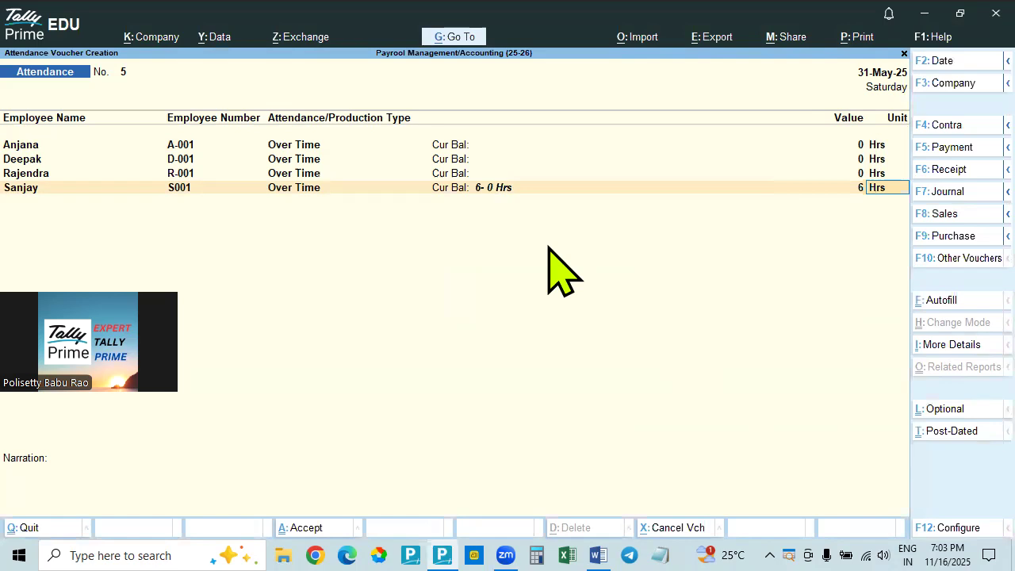
pyautogui.press('Return')
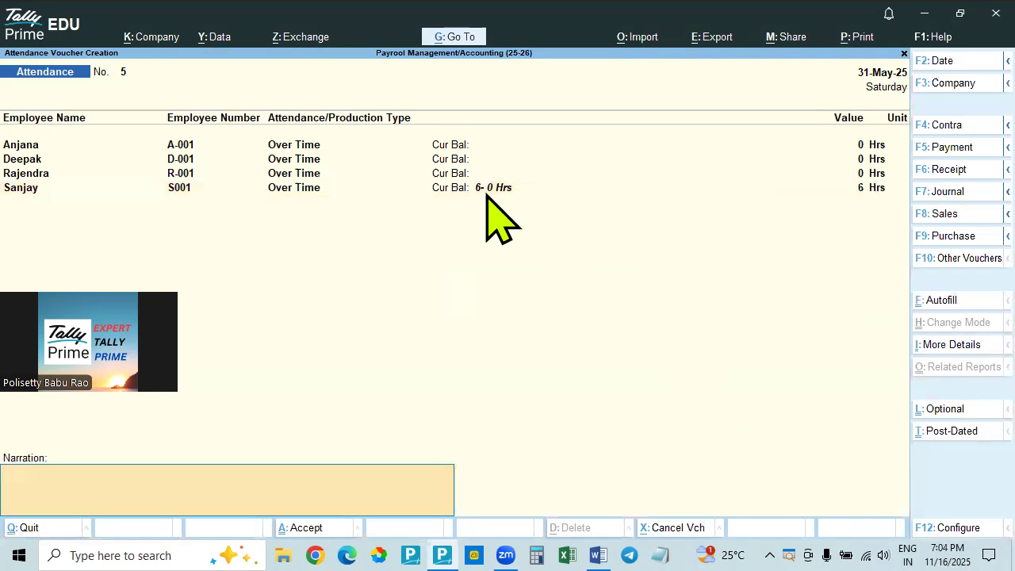
# Look up the first listed employee's overtime in Word and enter 150 as the Over Time value in Tally Prime
pyautogui.click(864, 145)
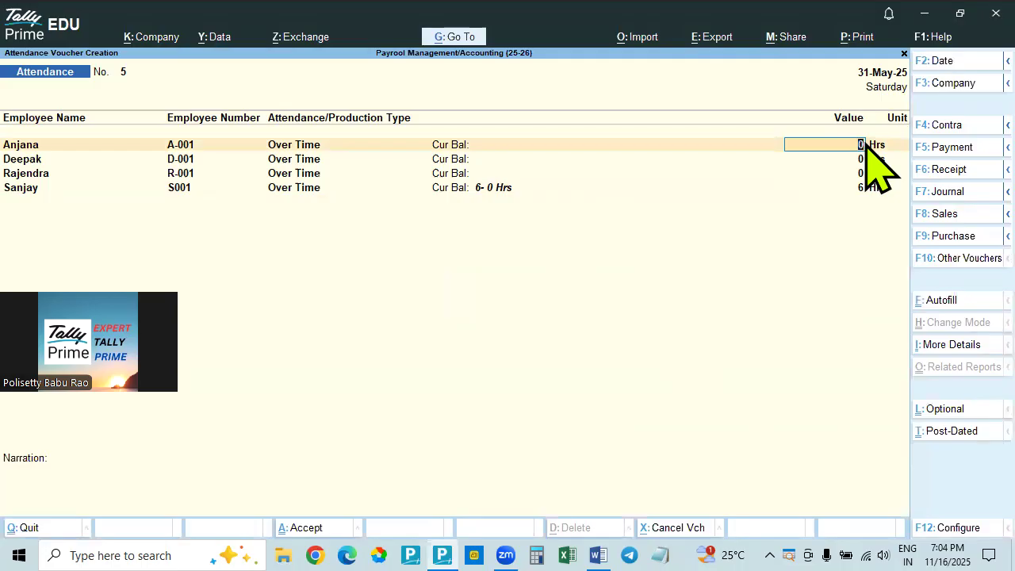
pyautogui.hotkey('alt', 'Tab')
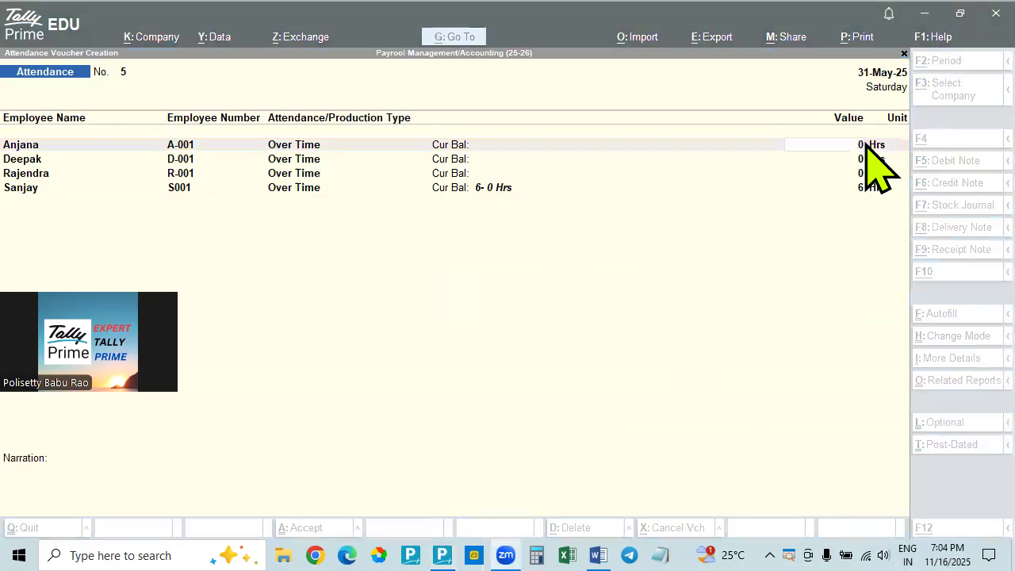
pyautogui.hotkey('alt', 'Tab')
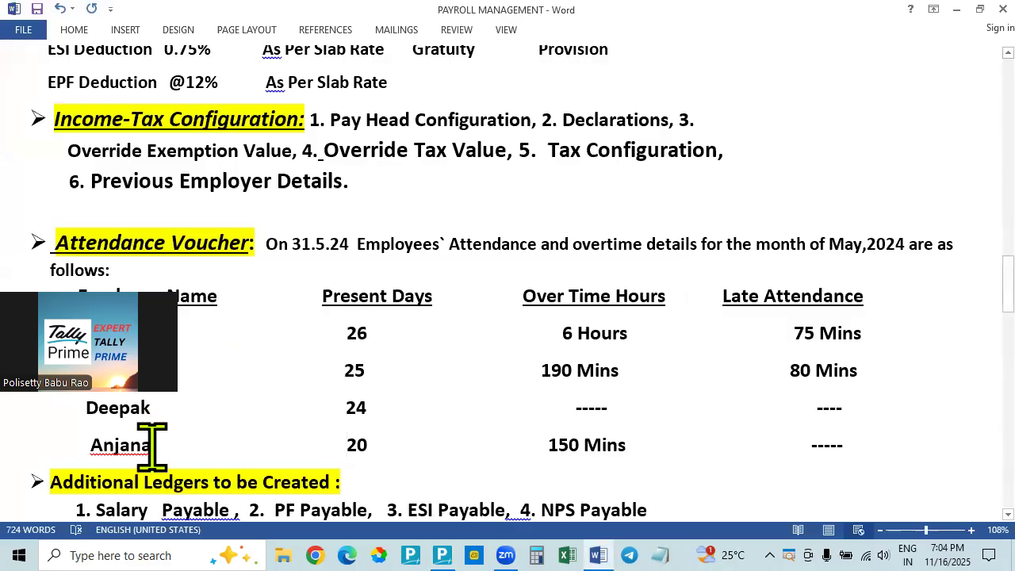
pyautogui.hotkey('alt', 'Tab')
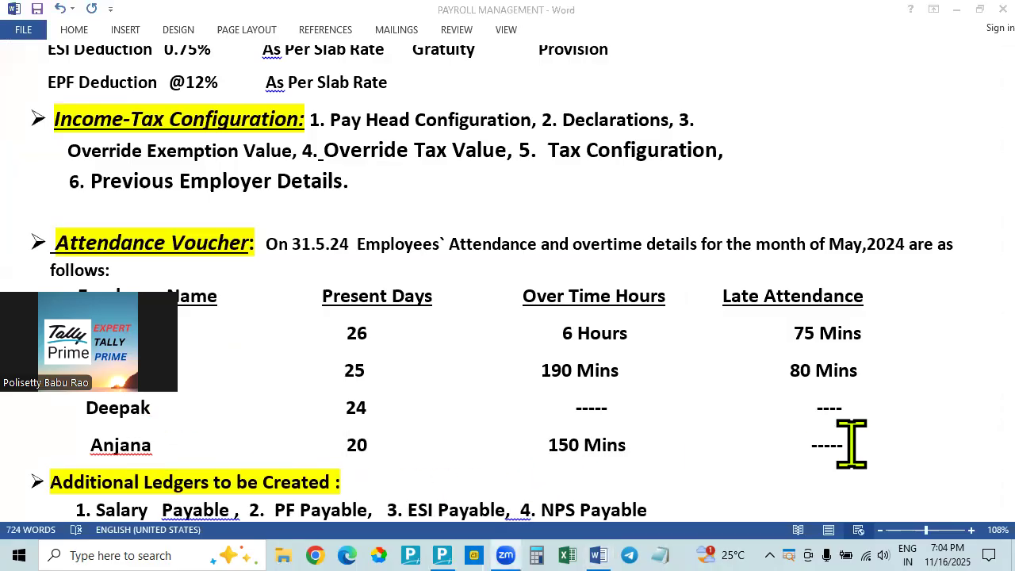
pyautogui.hotkey('alt', 'Tab')
pyautogui.write('150')
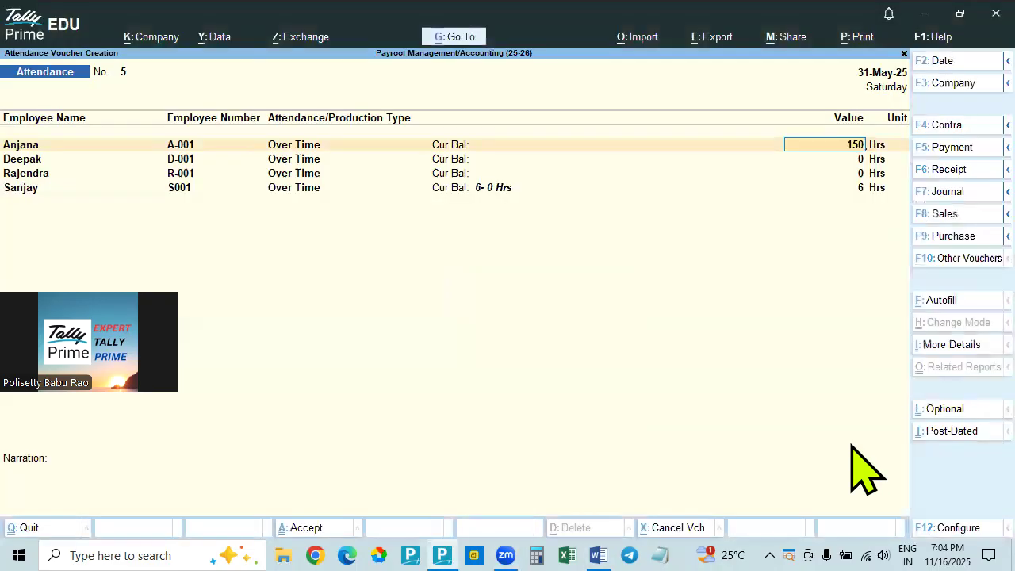
pyautogui.press('Return')
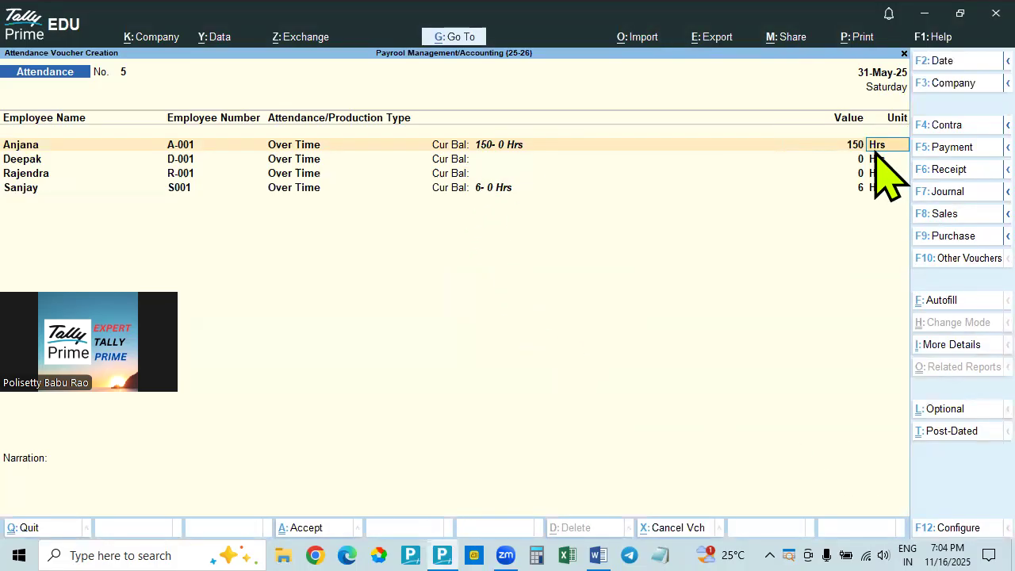
# Check the overtime unit in Word and change the first employee's Over Time unit to mins in Tally Prime
pyautogui.hotkey('alt', 'Tab')
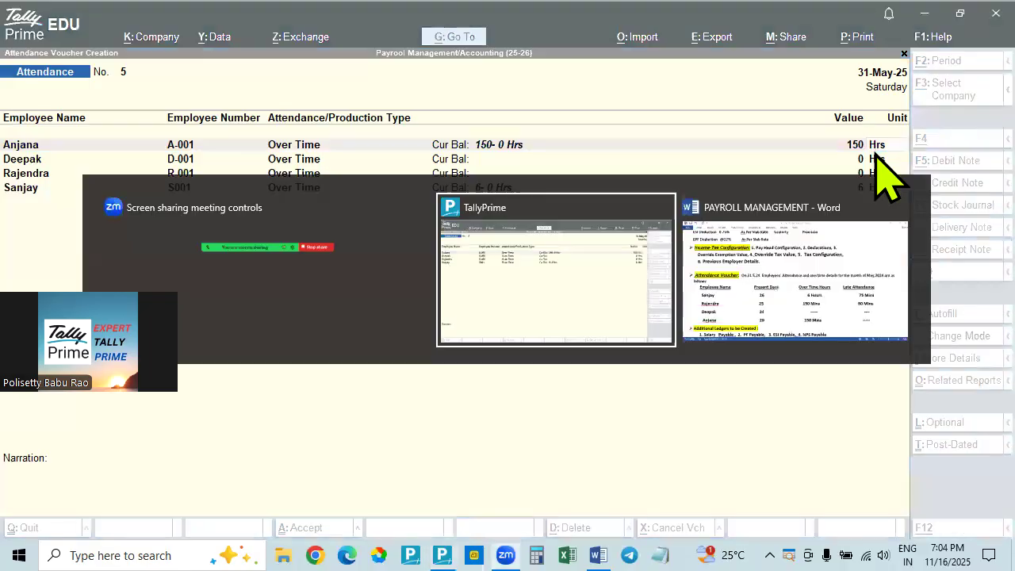
pyautogui.hotkey('alt', 'Tab')
pyautogui.hotkey('alt', 'Tab')
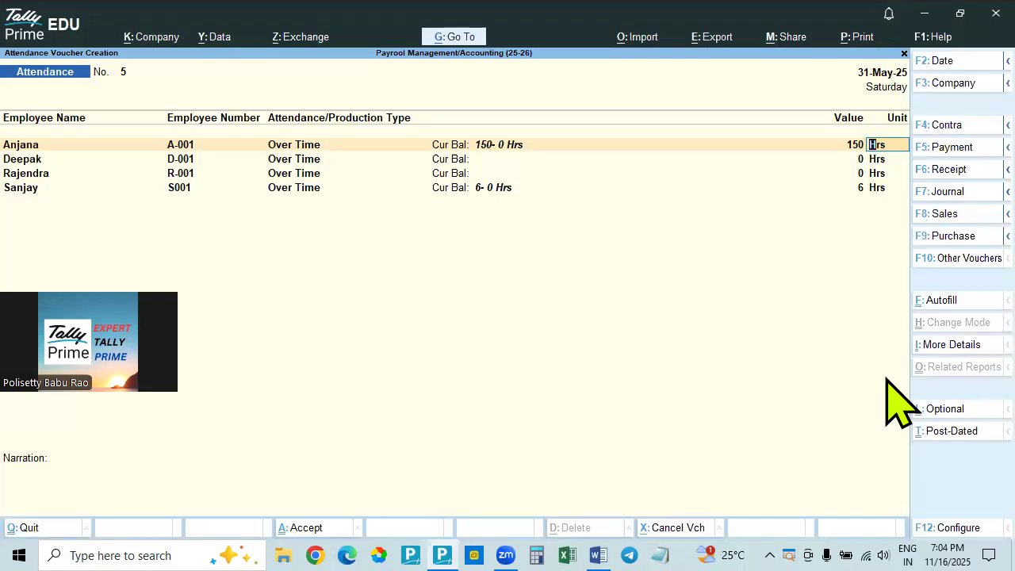
pyautogui.write('Mins')
pyautogui.press('Return')
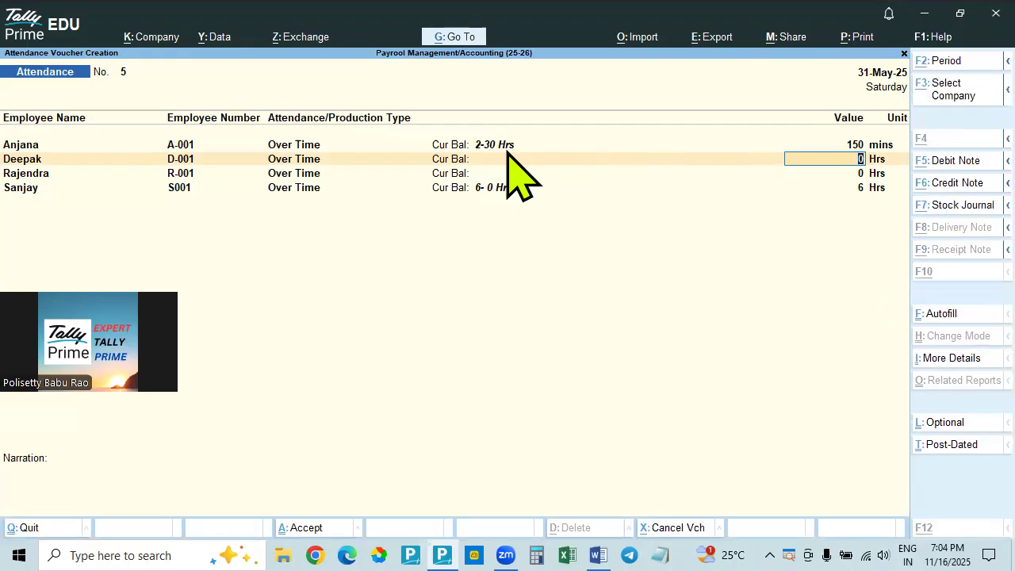
# Check the second employee's overtime in Word and accept 0 Hrs for that employee in the Tally Prime voucher
pyautogui.hotkey('alt', 'Tab')
pyautogui.hotkey('alt', 'Tab')
pyautogui.hotkey('alt', 'Tab')
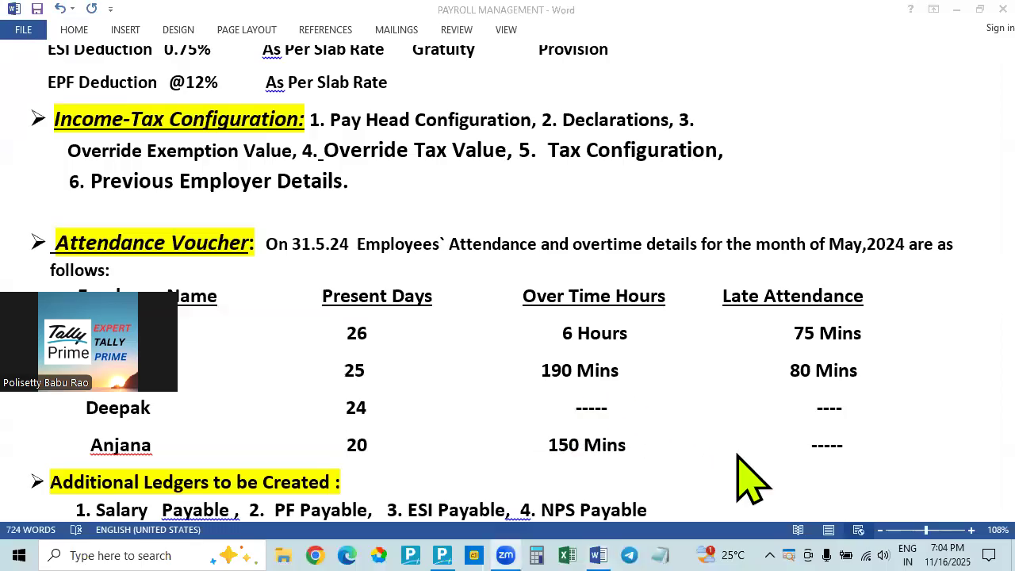
pyautogui.hotkey('alt', 'Tab')
pyautogui.press('Return')
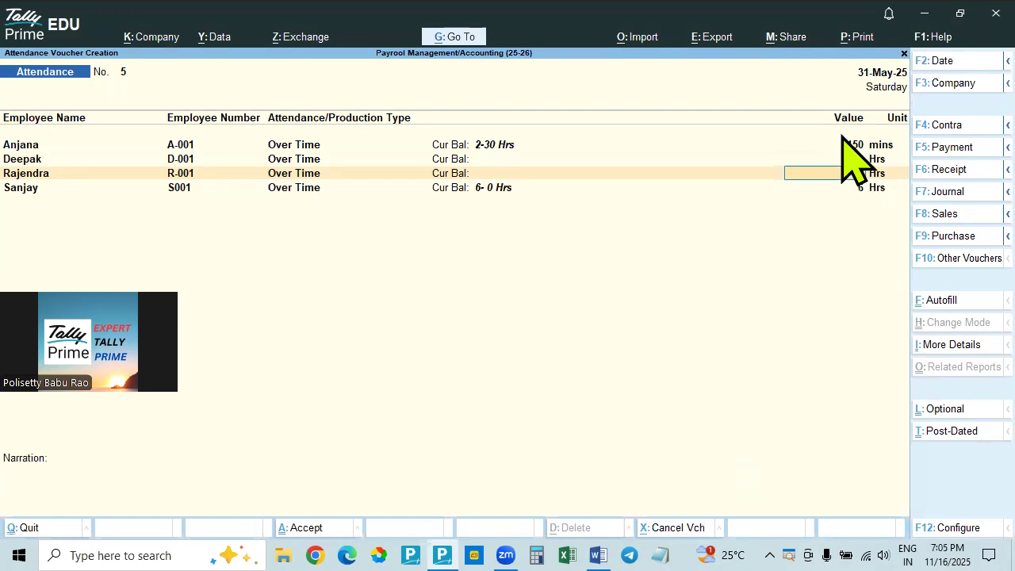
# Look up the third employee's overtime in Word and enter 190 mins for that employee in the Tally Prime voucher
pyautogui.hotkey('alt', 'Tab')
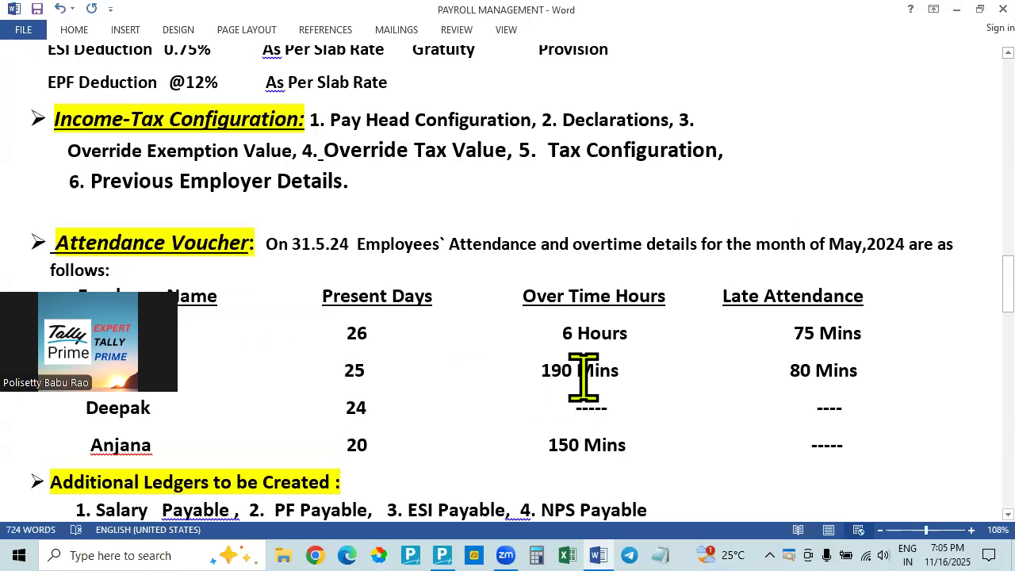
pyautogui.hotkey('alt', 'Tab')
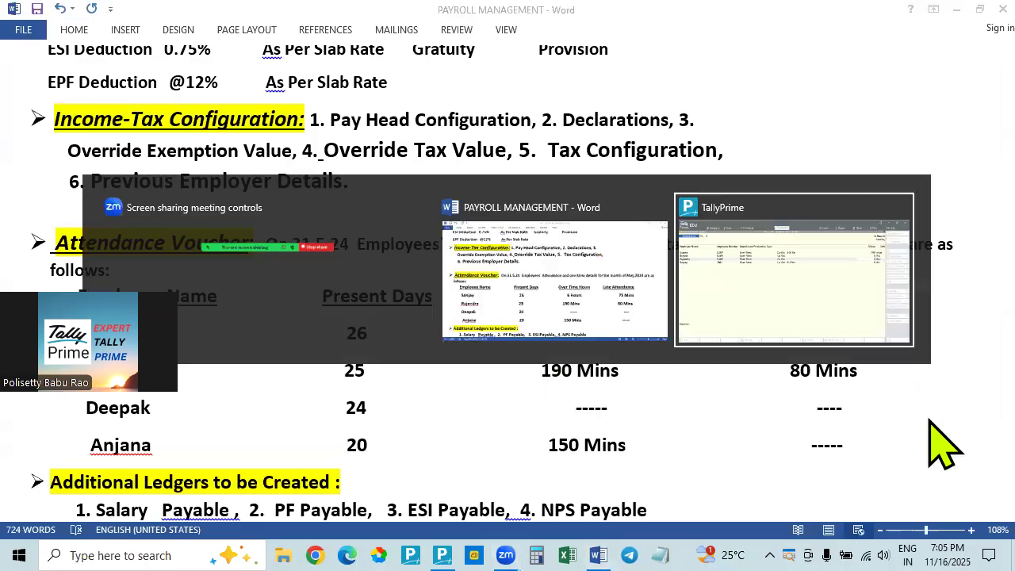
pyautogui.write('190')
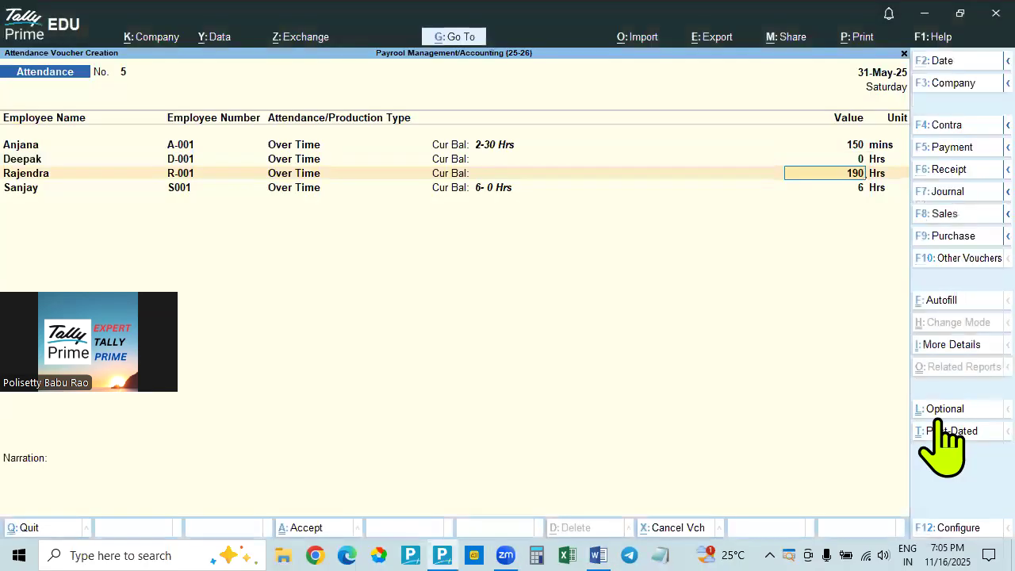
pyautogui.press('Return')
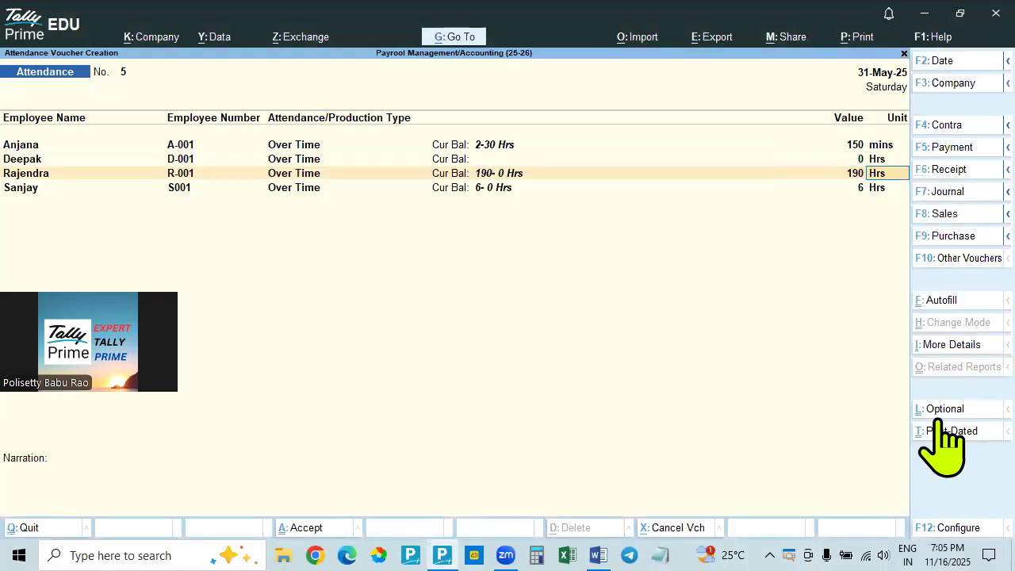
pyautogui.write('minsw')
pyautogui.press('BackSpace')
pyautogui.press('Return')
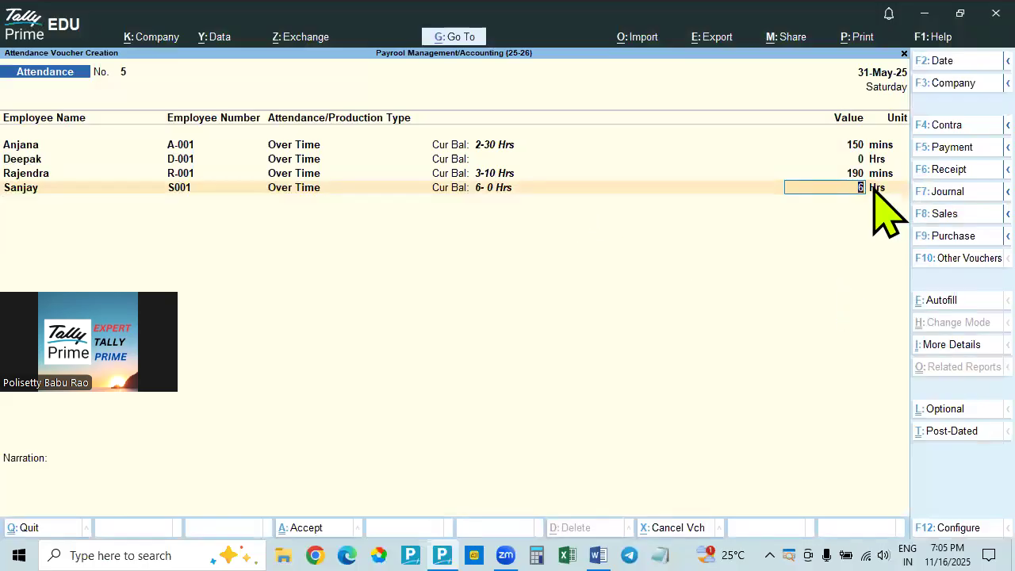
# Check the fourth employee's overtime in Word, enter 6 Hrs for that employee in Tally Prime, and save the Over Time voucher
pyautogui.hotkey('alt', 'Tab')
pyautogui.hotkey('alt', 'Tab')
pyautogui.click(723, 341)
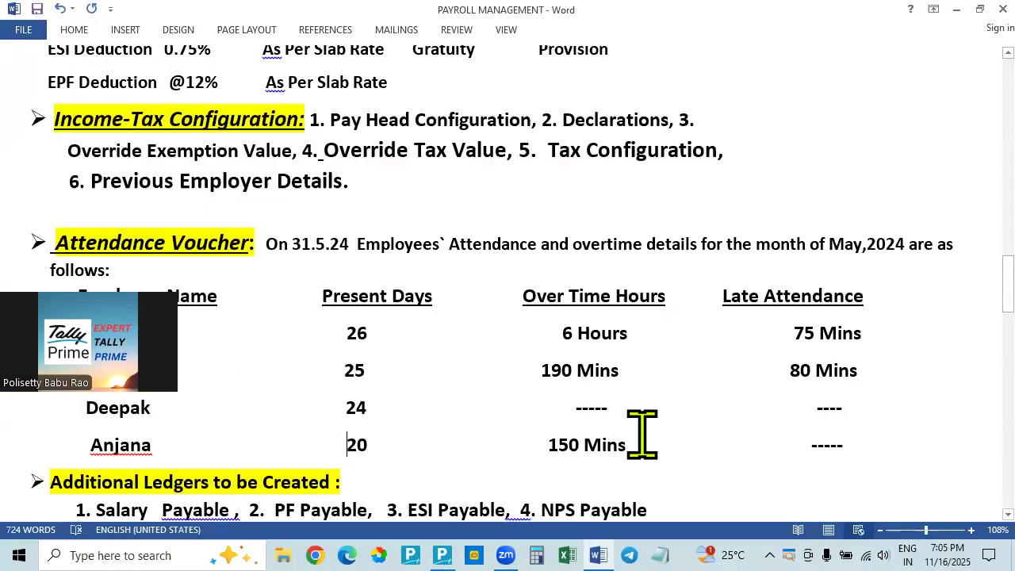
pyautogui.hotkey('alt', 'Tab')
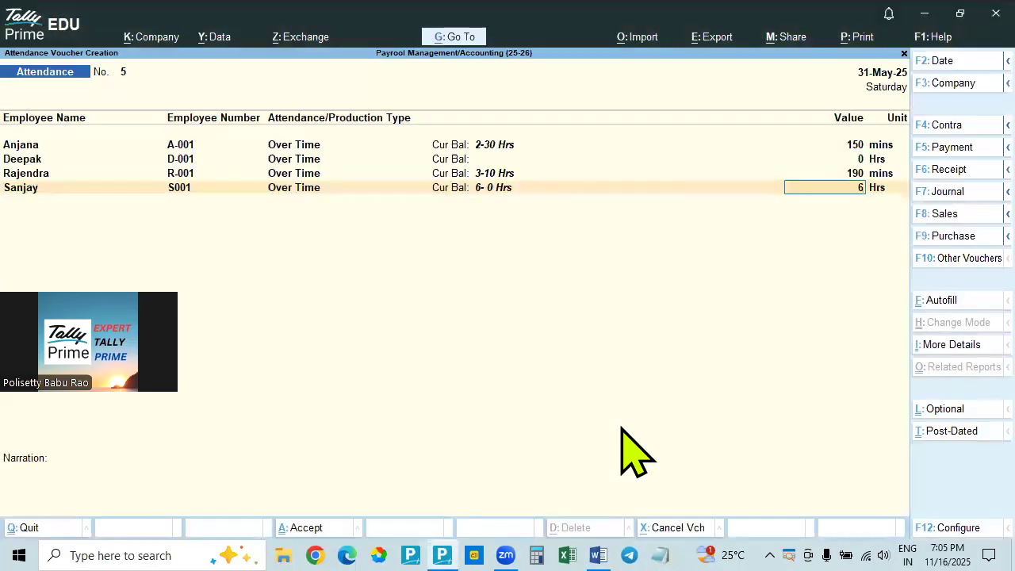
pyautogui.hotkey('alt', 'Tab')
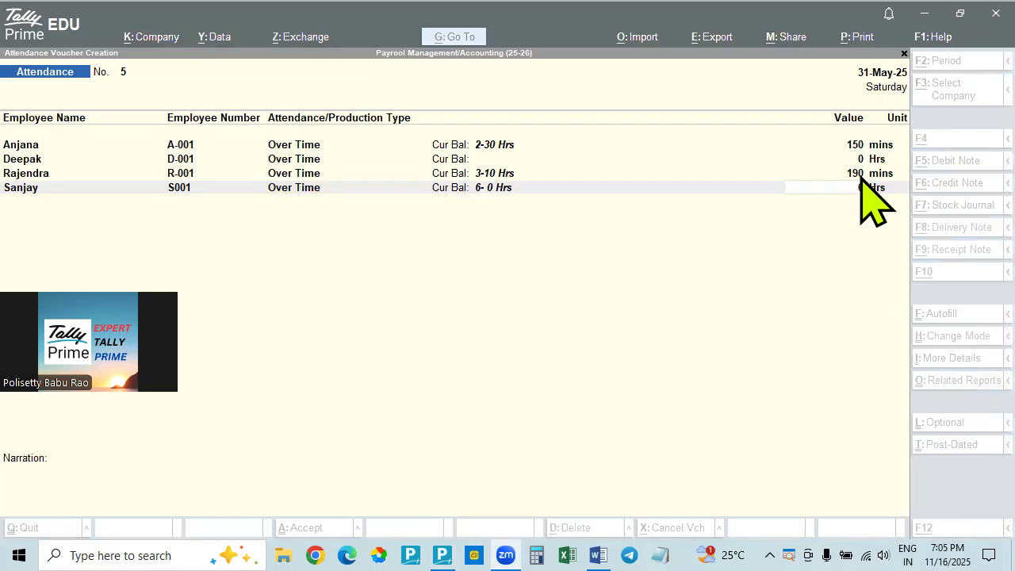
pyautogui.click(849, 253)
pyautogui.write('6')
pyautogui.press('Return')
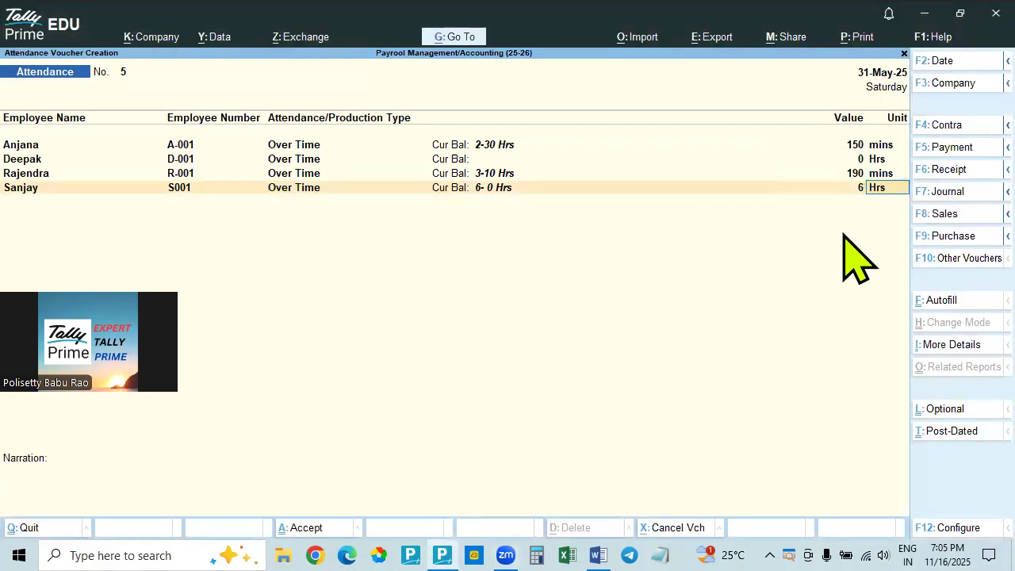
pyautogui.press('Return')
pyautogui.press('Return')
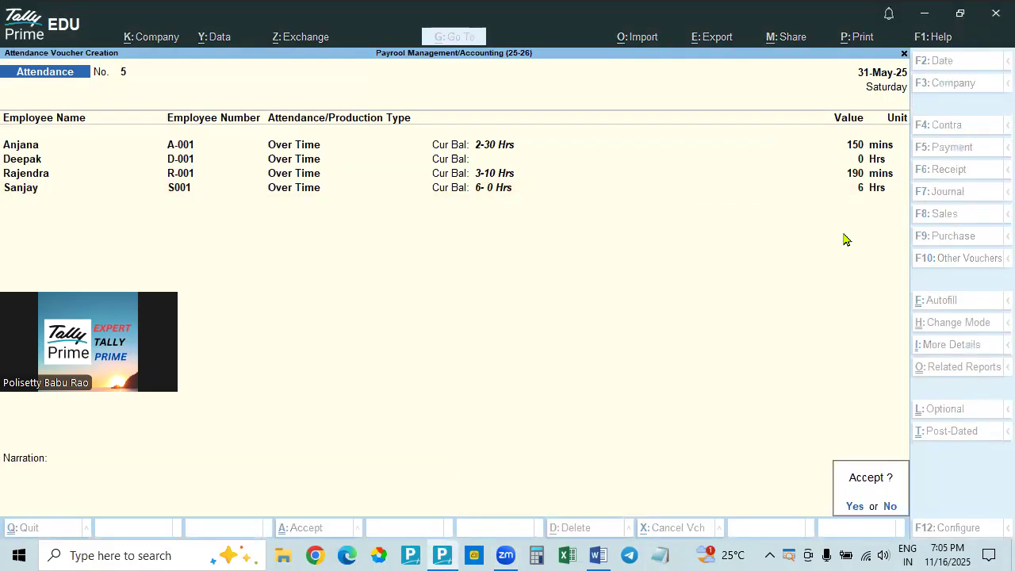
pyautogui.press('Return')
# Autofill a new attendance voucher dated 31-5-2025 for All Items in category and group, with Late Attendance, default value 0, sorted by Employee Name
pyautogui.hotkey('alt', 'Tab')
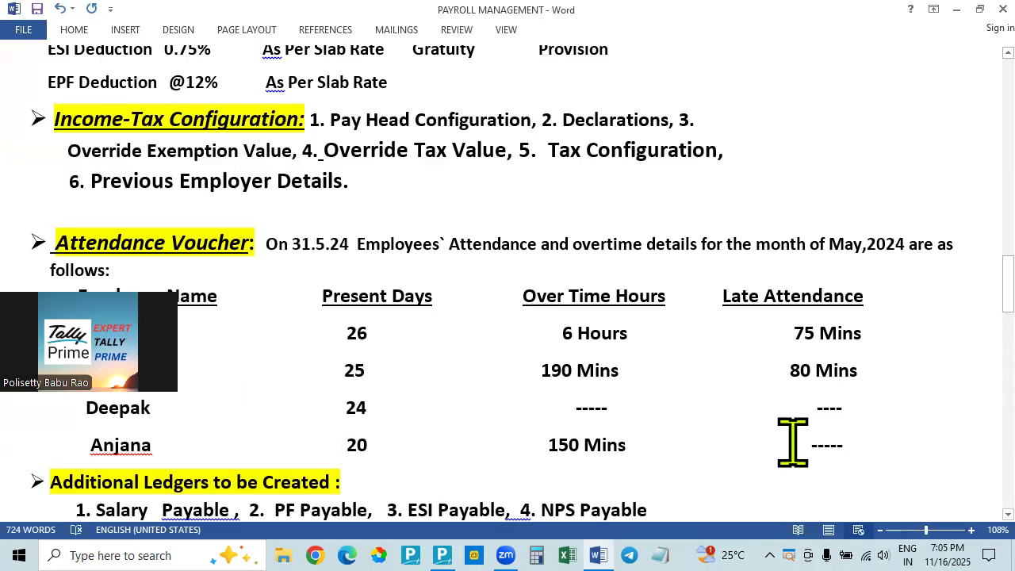
pyautogui.hotkey('alt', 'Tab')
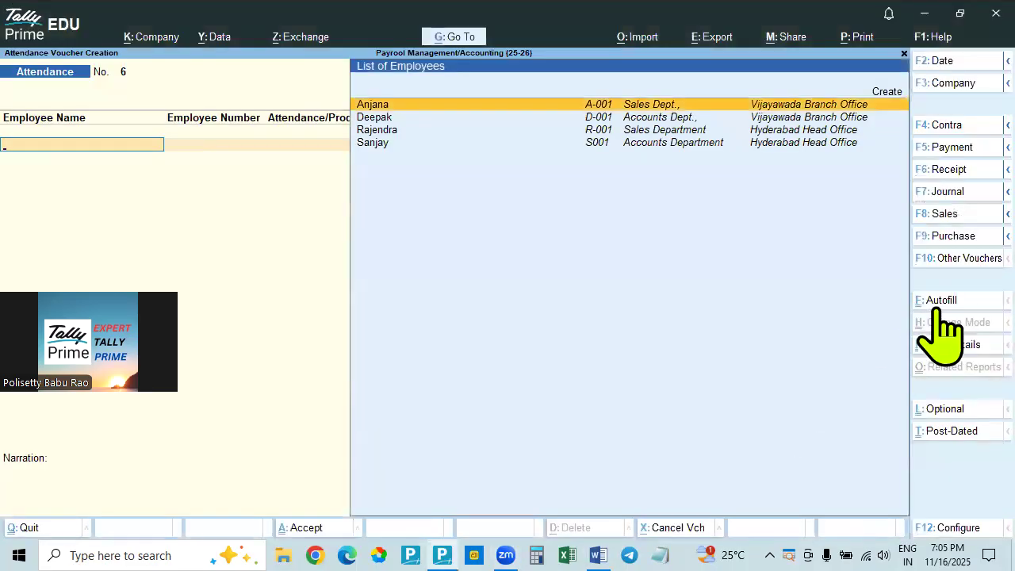
pyautogui.click(939, 305)
pyautogui.press('Return')
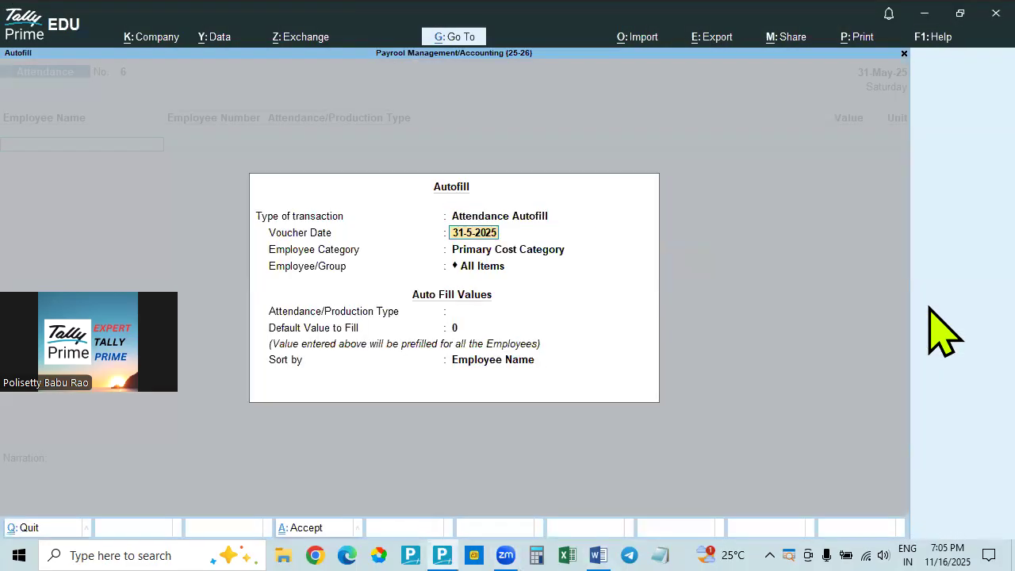
pyautogui.press('Return')
pyautogui.press('Up')
pyautogui.press('Up')
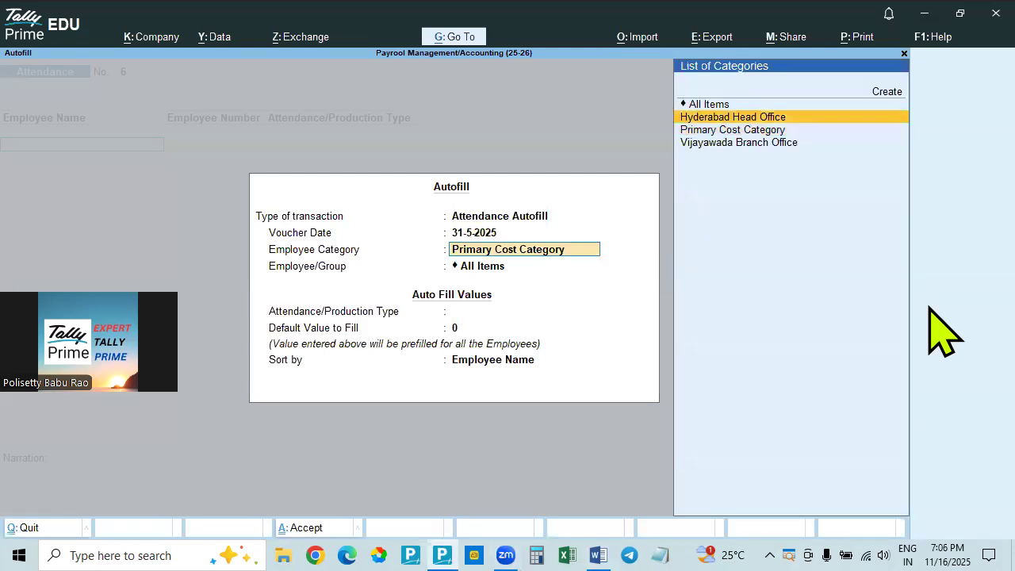
pyautogui.press('Return')
pyautogui.press('Return')
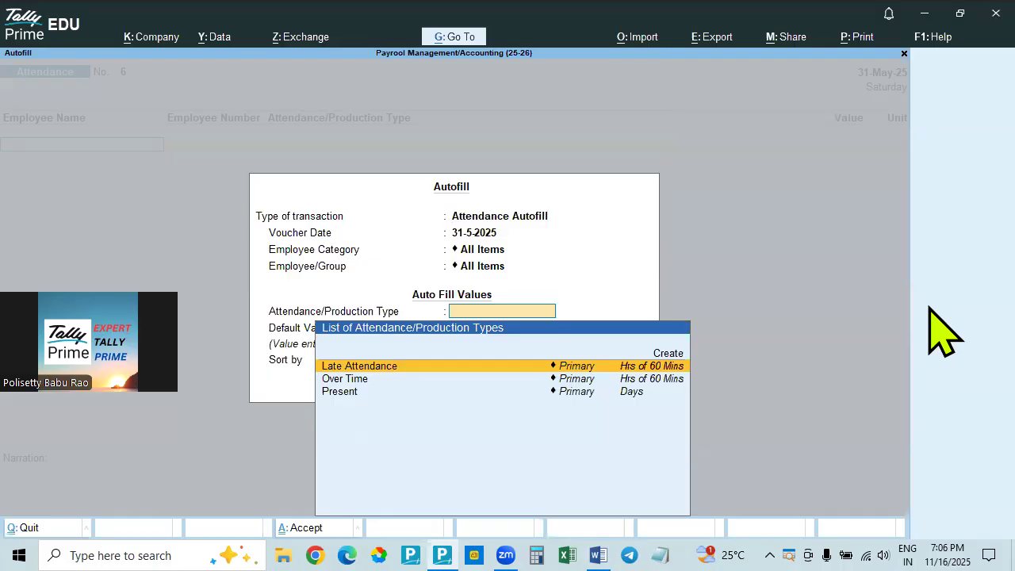
pyautogui.press('Return')
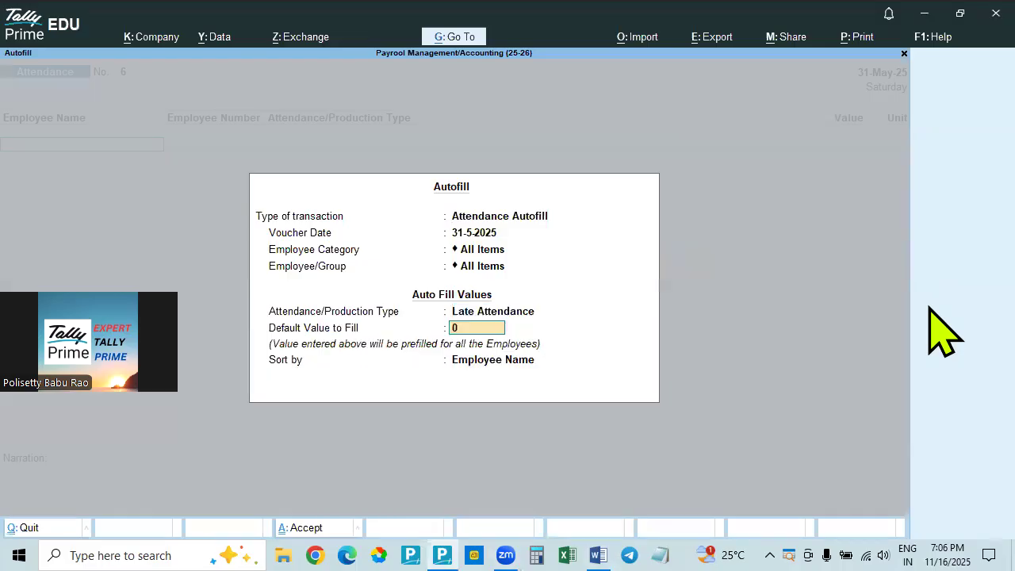
pyautogui.press('Return')
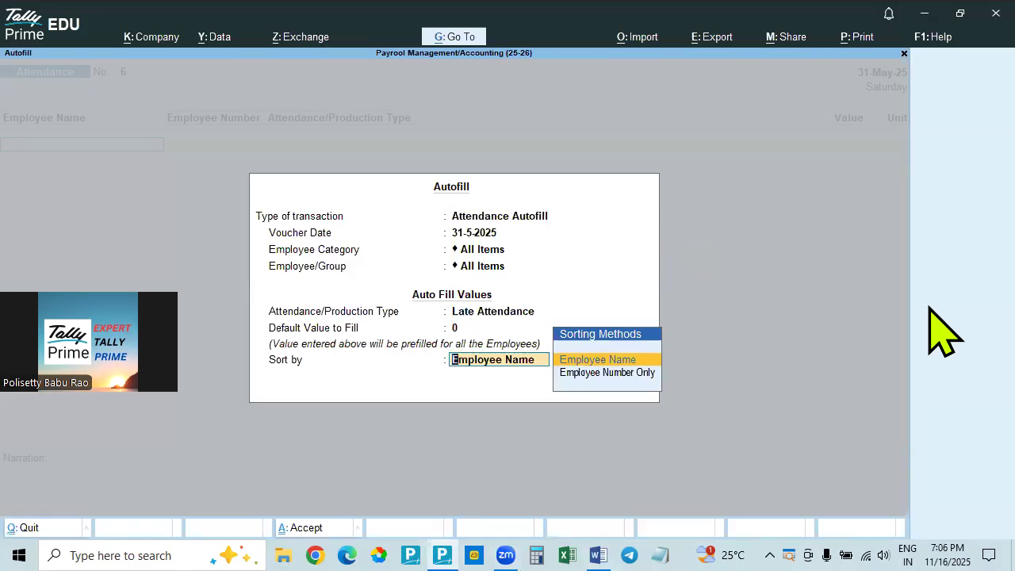
pyautogui.press('Return')
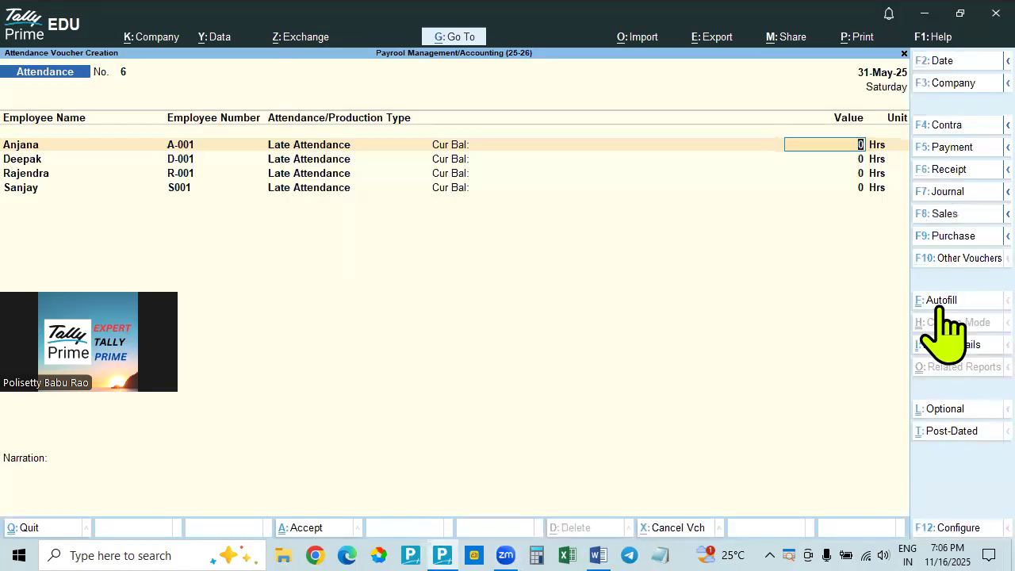
# Look up the fourth employee's late attendance in Word and enter 75 mins for that employee in the Tally Prime voucher
pyautogui.press('alt')
pyautogui.hotkey('alt', 'Tab')
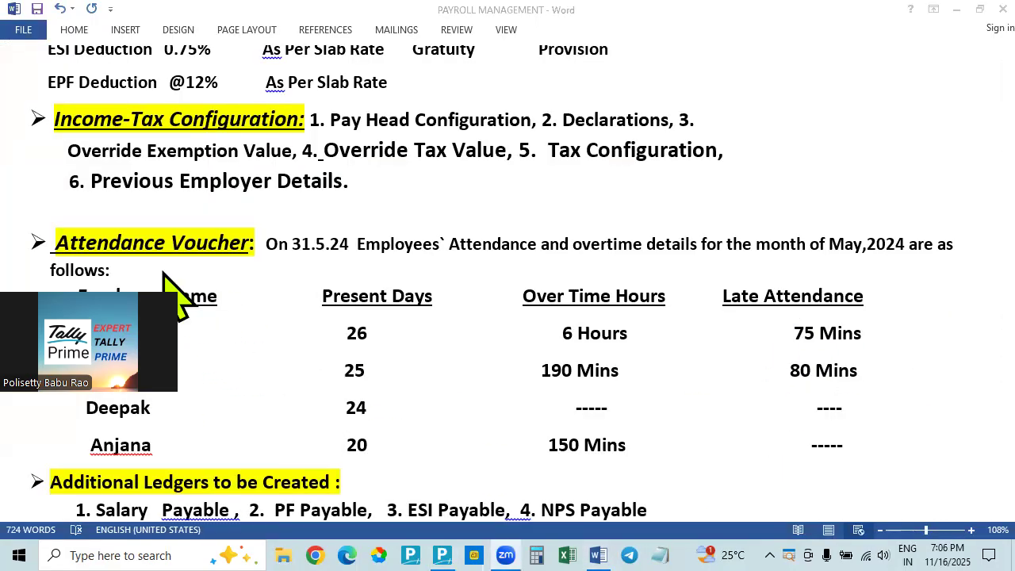
pyautogui.hotkey('alt', 'Tab')
pyautogui.click(863, 191)
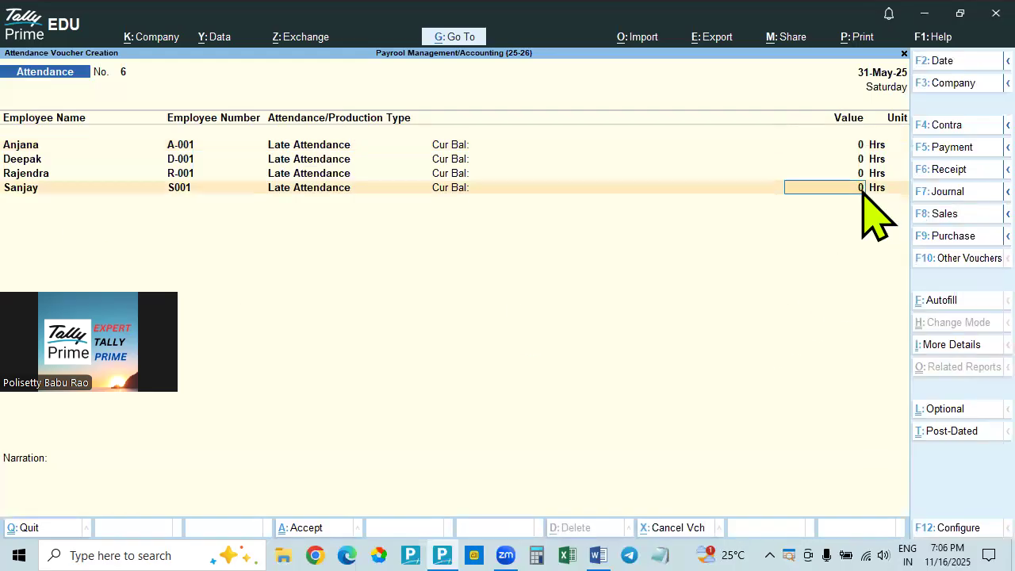
pyautogui.write('75')
pyautogui.press('Return')
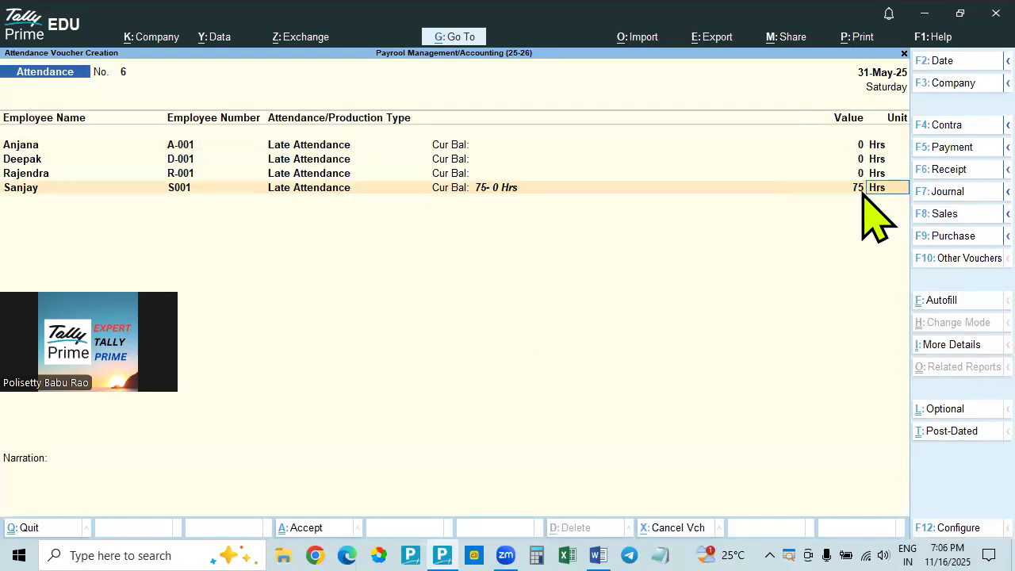
pyautogui.write('mins')
pyautogui.press('Return')
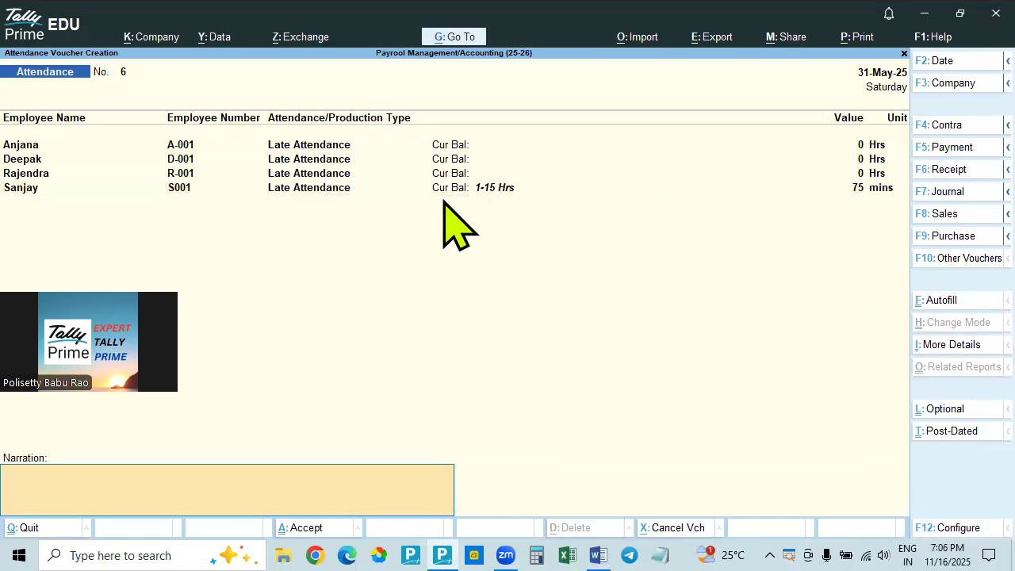
# Look up the third employee's late attendance in Word and enter 80 mins for that employee in the Tally Prime voucher
pyautogui.press('alt')
pyautogui.hotkey('alt', 'Tab')
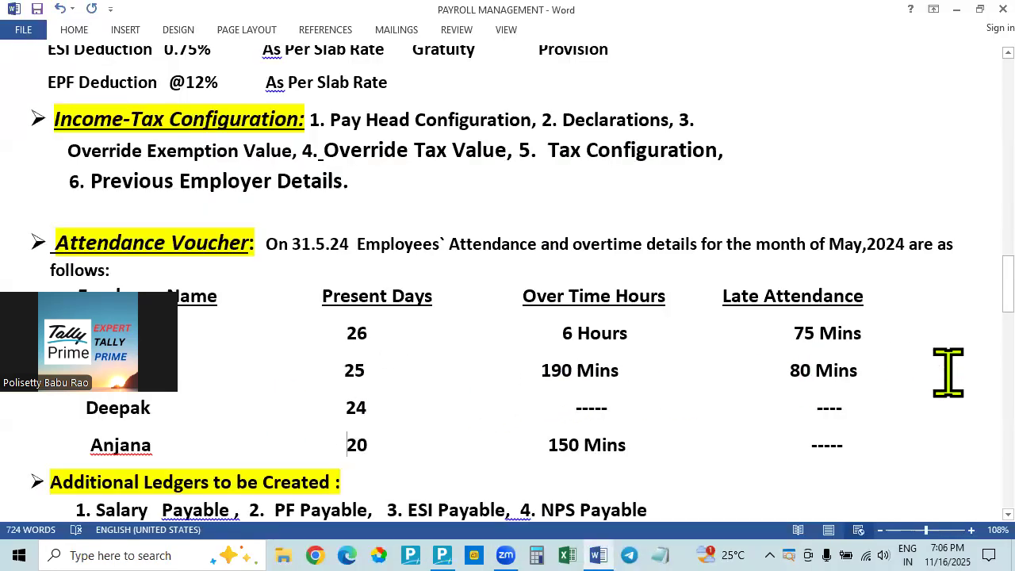
pyautogui.hotkey('alt', 'Tab')
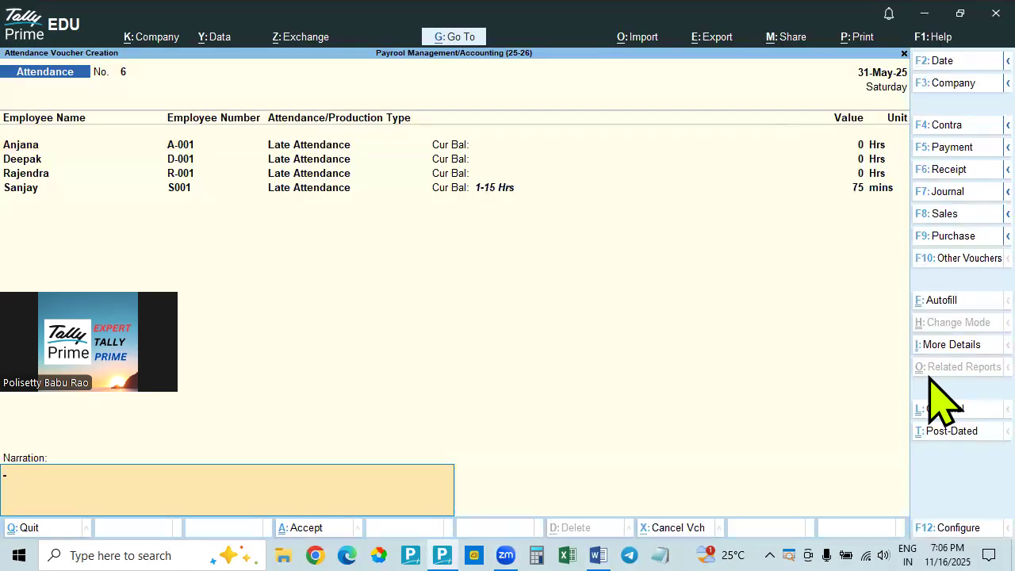
pyautogui.click(856, 174)
pyautogui.write('30')
pyautogui.press('Return')
pyautogui.write('mins')
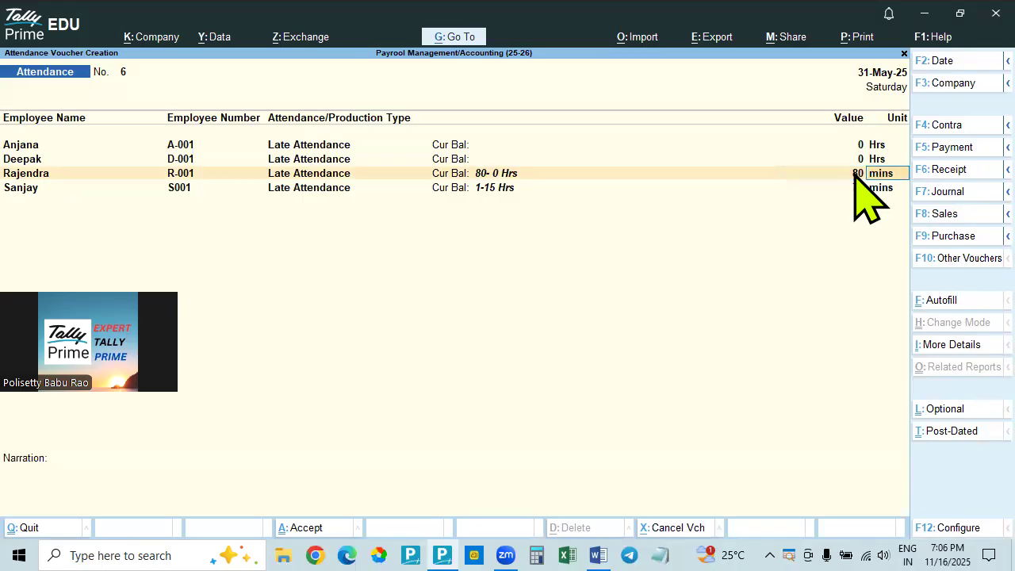
pyautogui.press('Return')
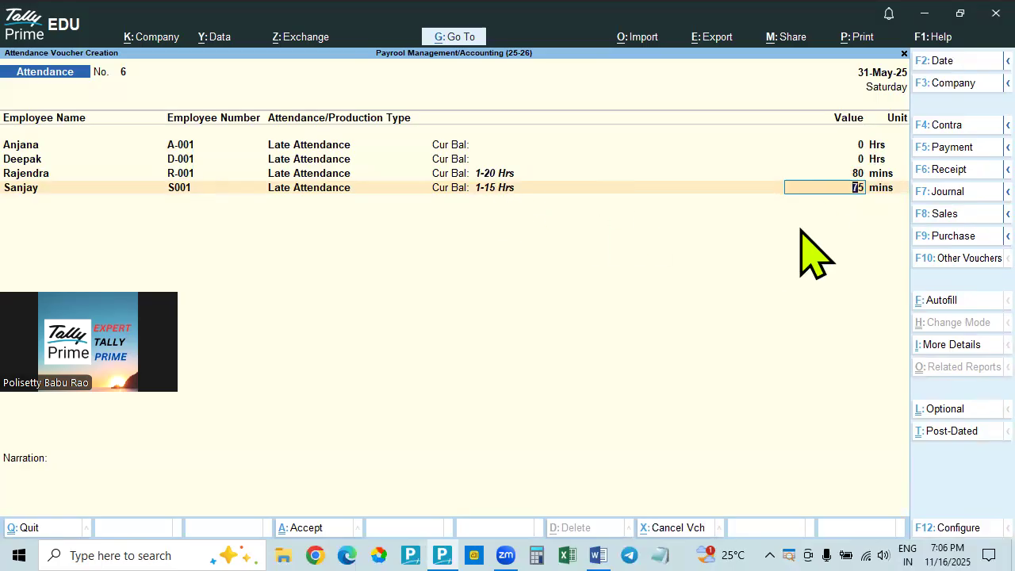
# Check the remaining late attendance entries in Word and save the Late Attendance voucher in Tally Prime
pyautogui.hotkey('alt', 'Tab')
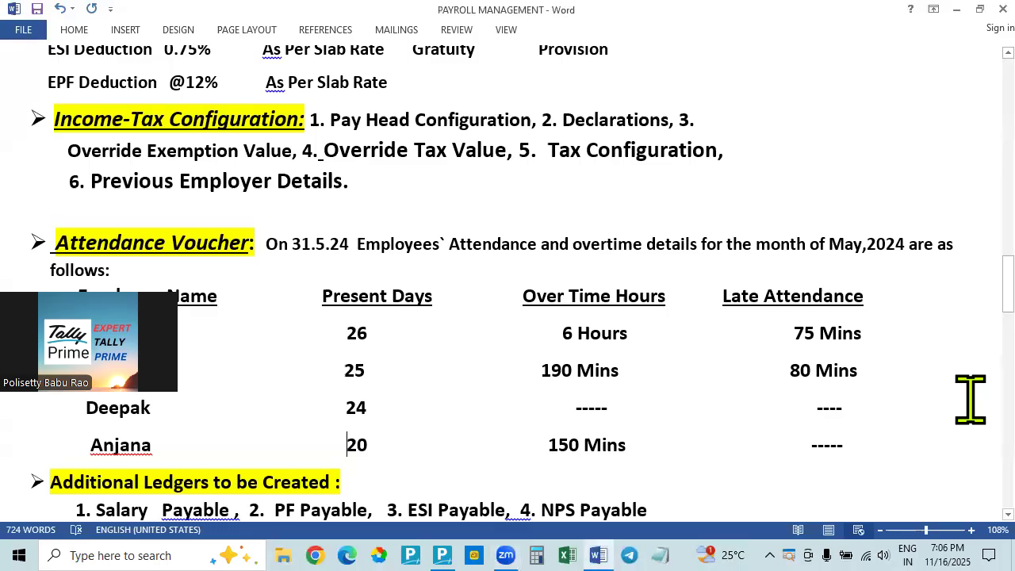
pyautogui.hotkey('alt', 'Tab')
pyautogui.press('Return')
pyautogui.press('Return')
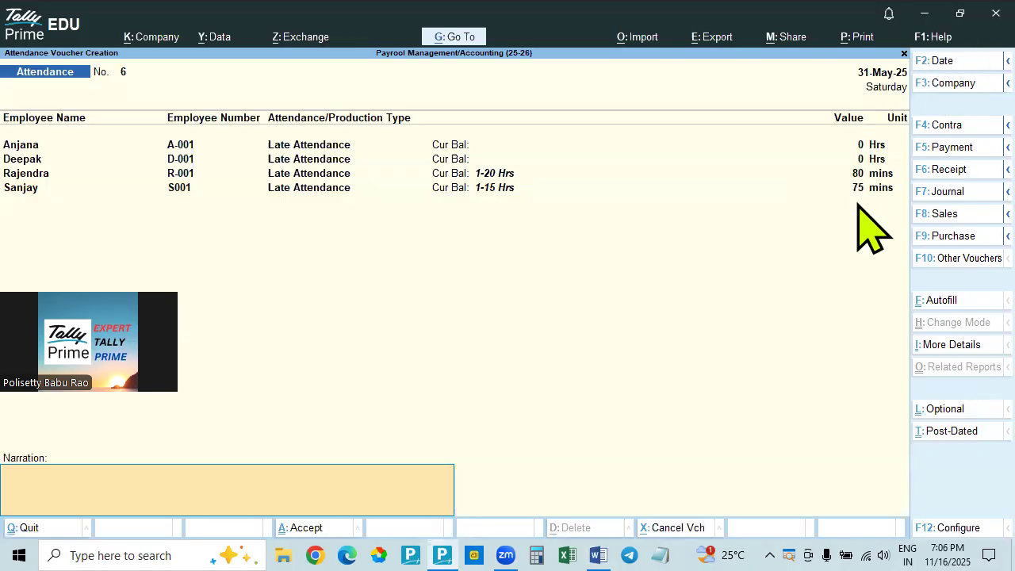
pyautogui.press('Return')
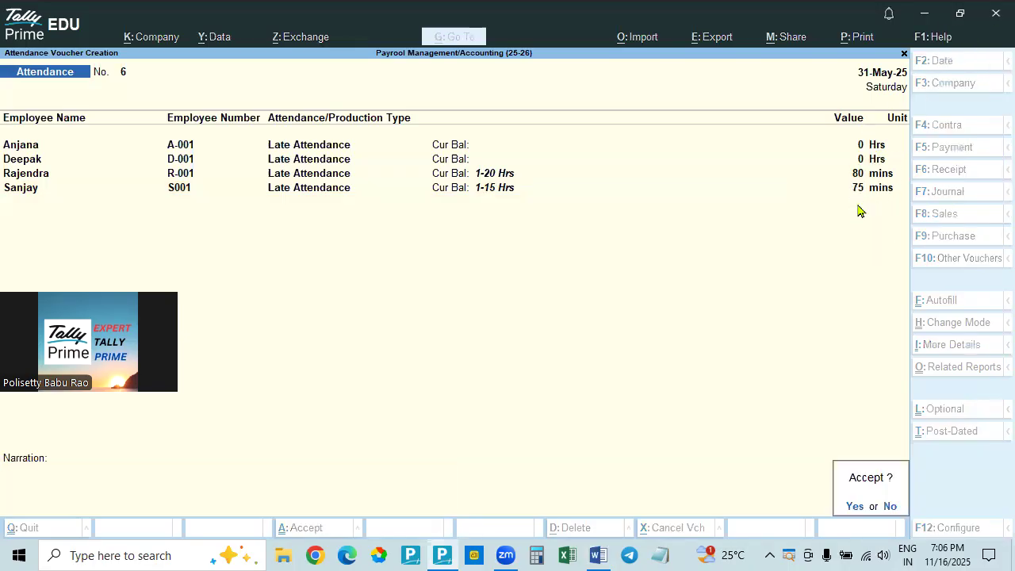
pyautogui.press('Return')
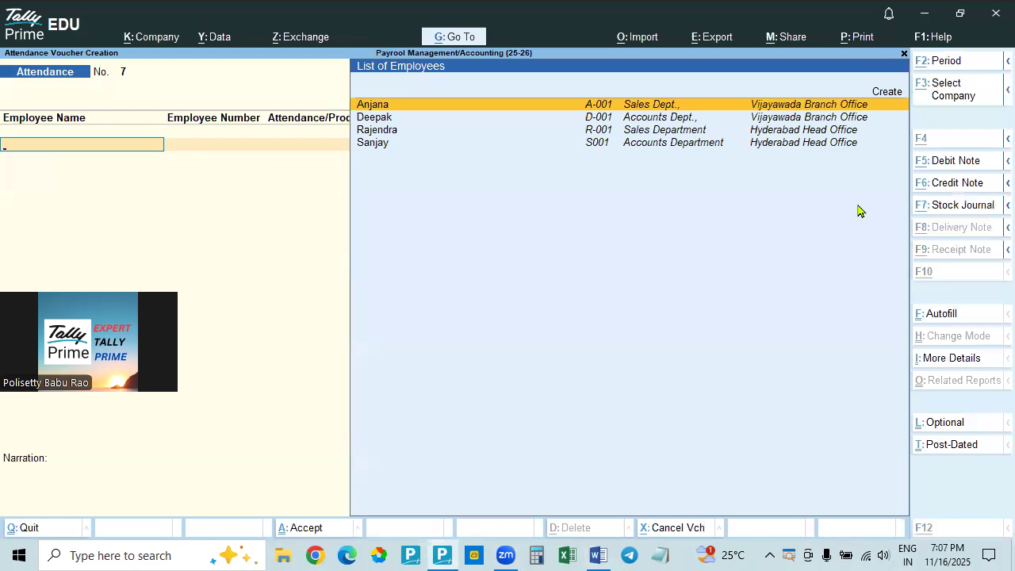
# Review the attendance table and pay head rates in Word, and close the blank attendance voucher in Tally Prime
pyautogui.hotkey('alt', 'Tab')
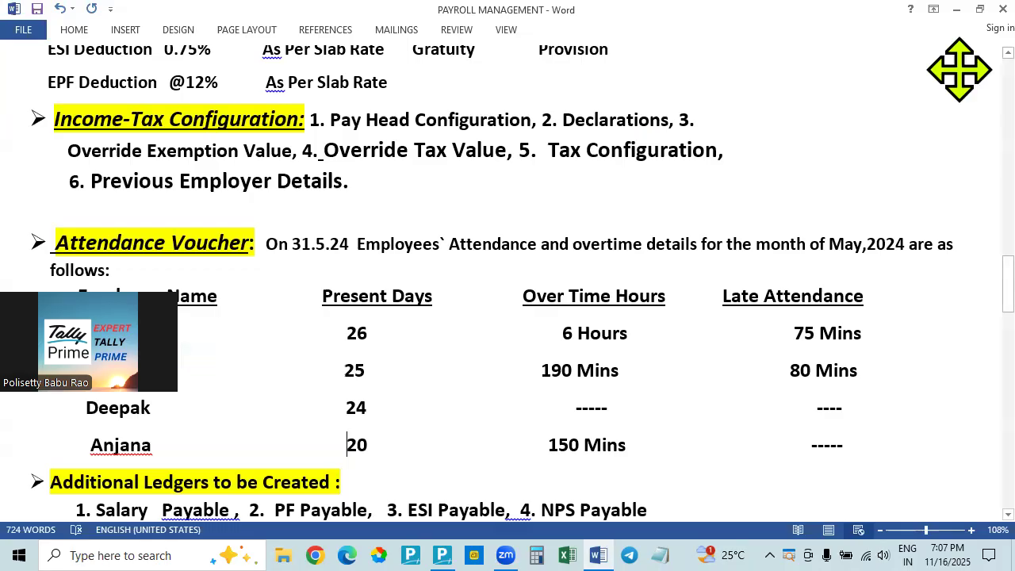
pyautogui.moveTo(122, 336); pyautogui.dragTo(960, 69)
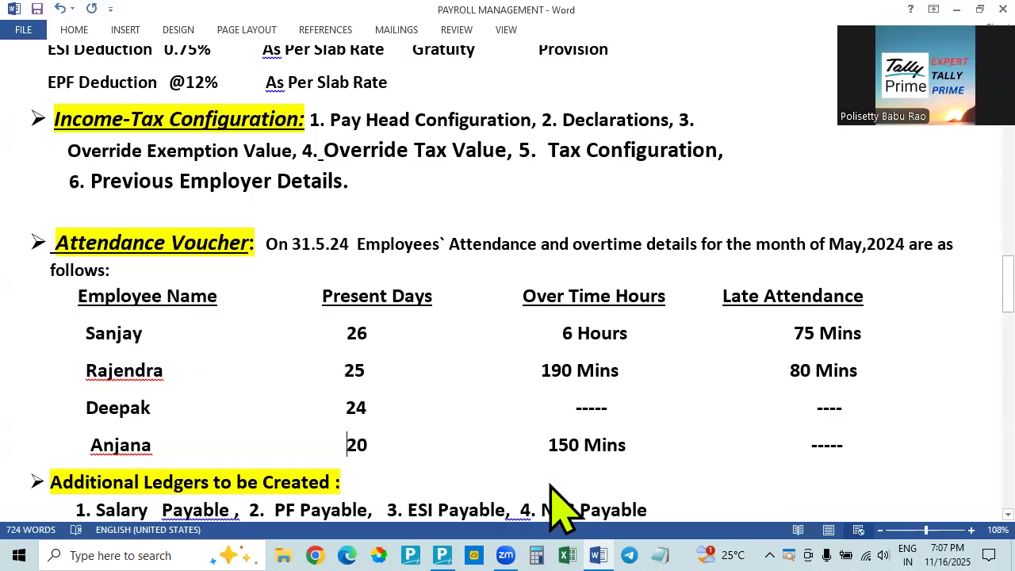
pyautogui.scroll(10, 555, 510)
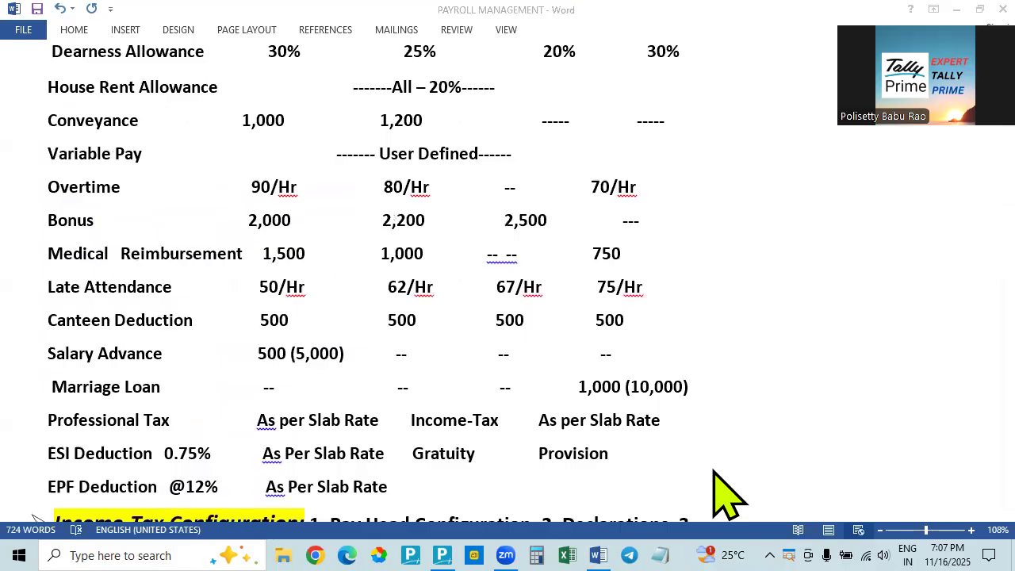
pyautogui.hotkey('alt', 'Tab')
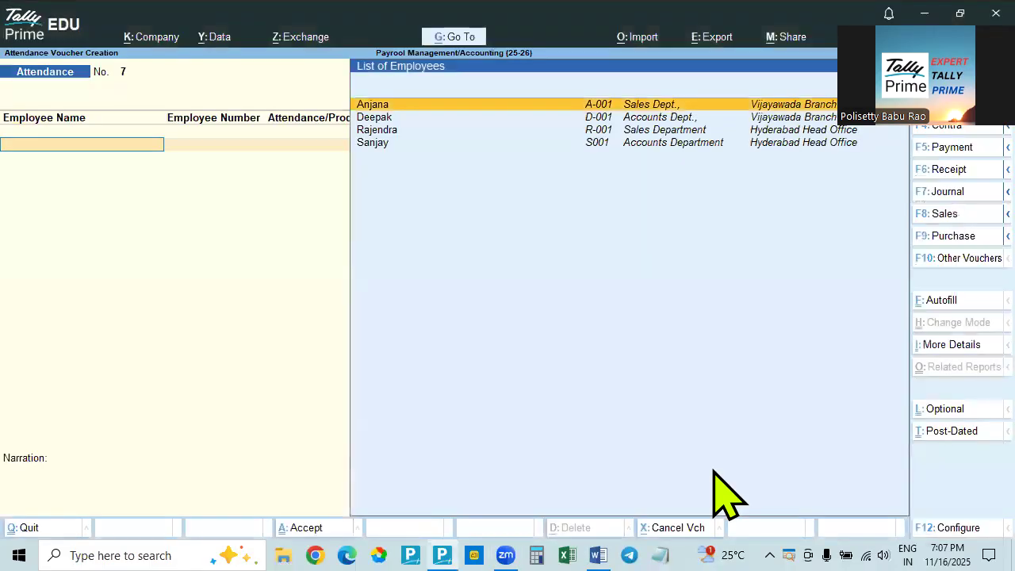
pyautogui.press('Escape')
pyautogui.press('Up')
pyautogui.press('Up')
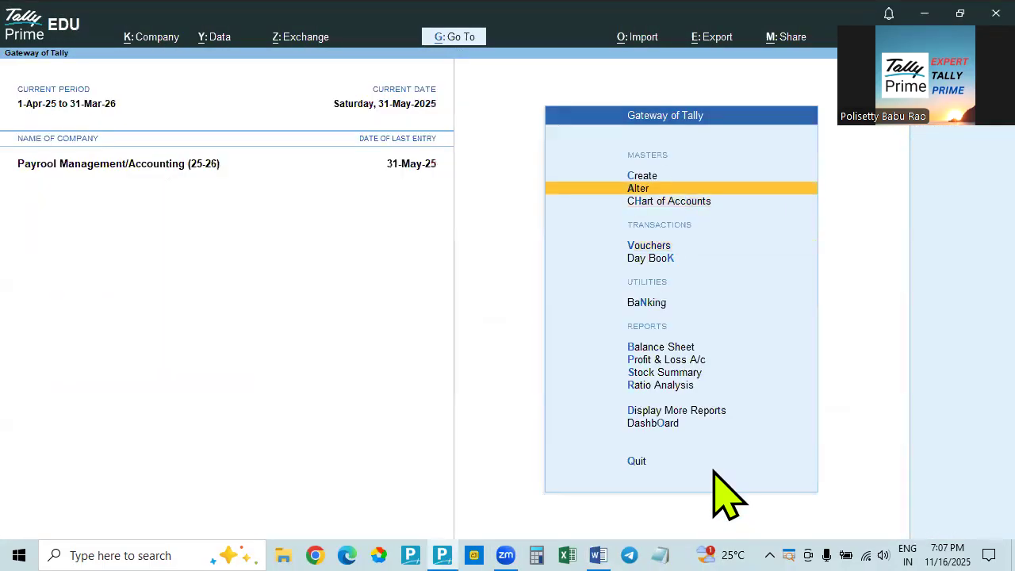
pyautogui.press('Down')
pyautogui.press('Down')
pyautogui.press('Return')
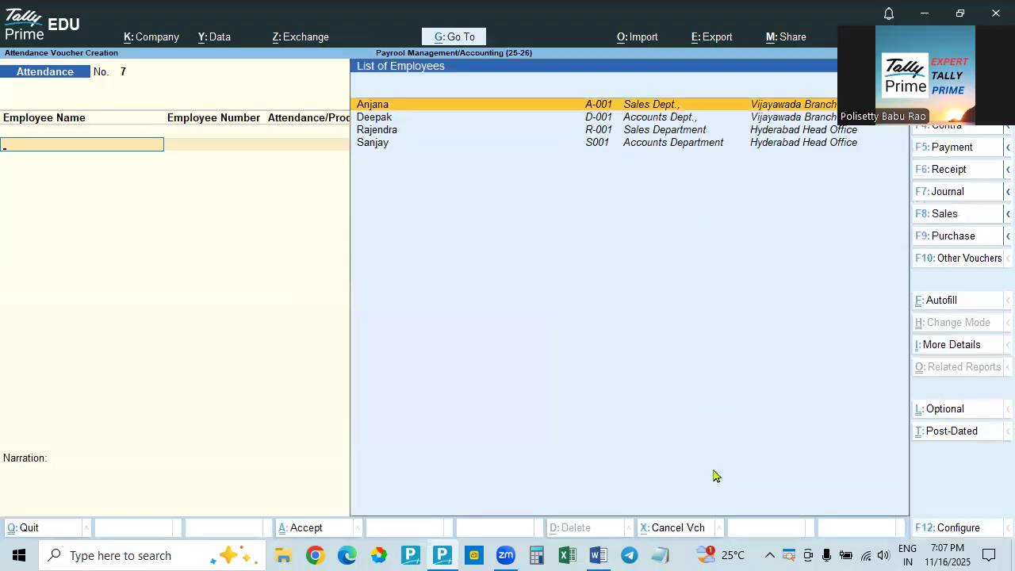
pyautogui.press('Escape')
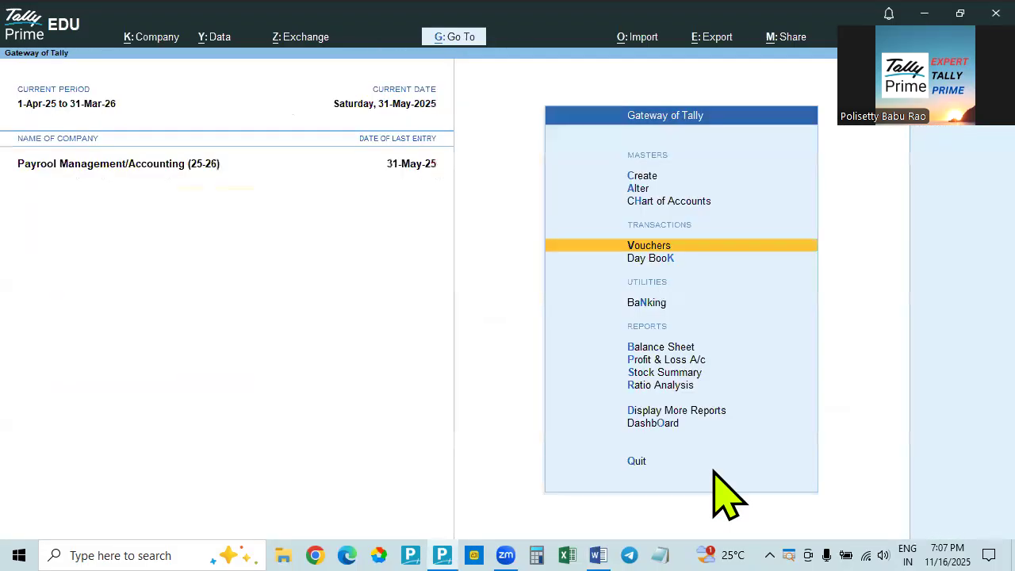
# Open the list of ledgers for alteration, look through the existing ledgers, and return to the list of masters
pyautogui.press('Up')
pyautogui.press('Up')
pyautogui.press('Return')
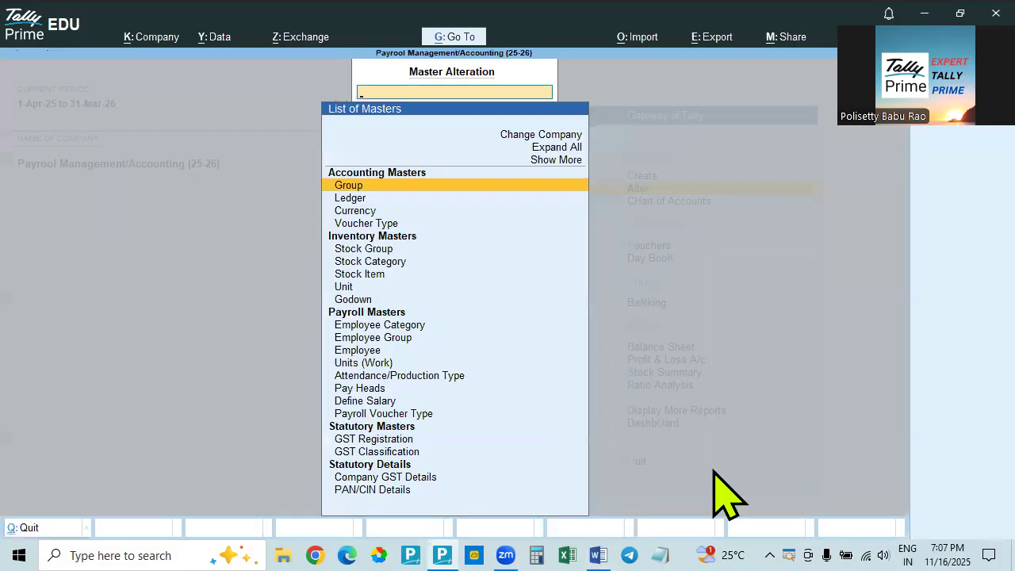
pyautogui.press('Down')
pyautogui.press('Return')
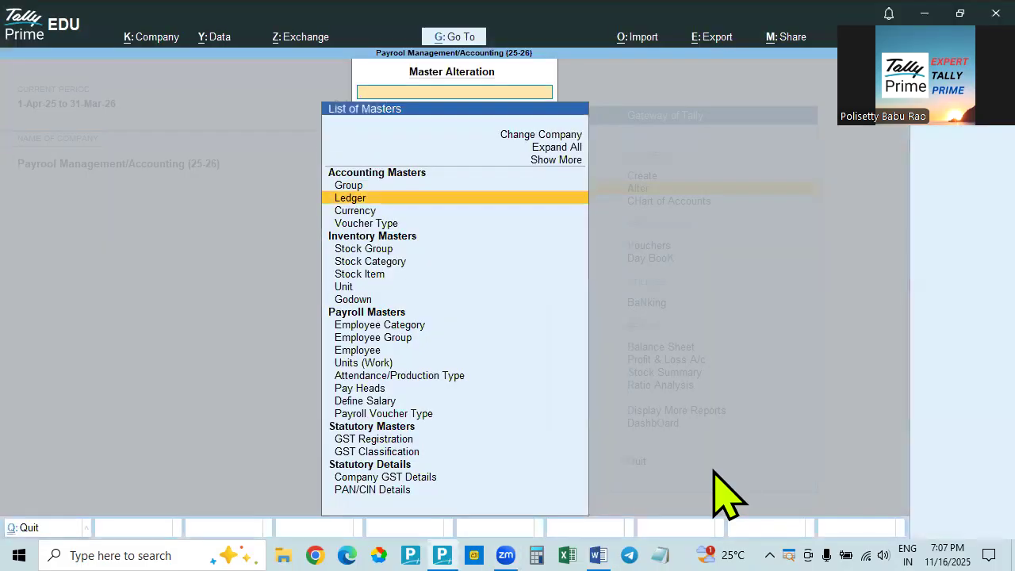
pyautogui.press('Return')
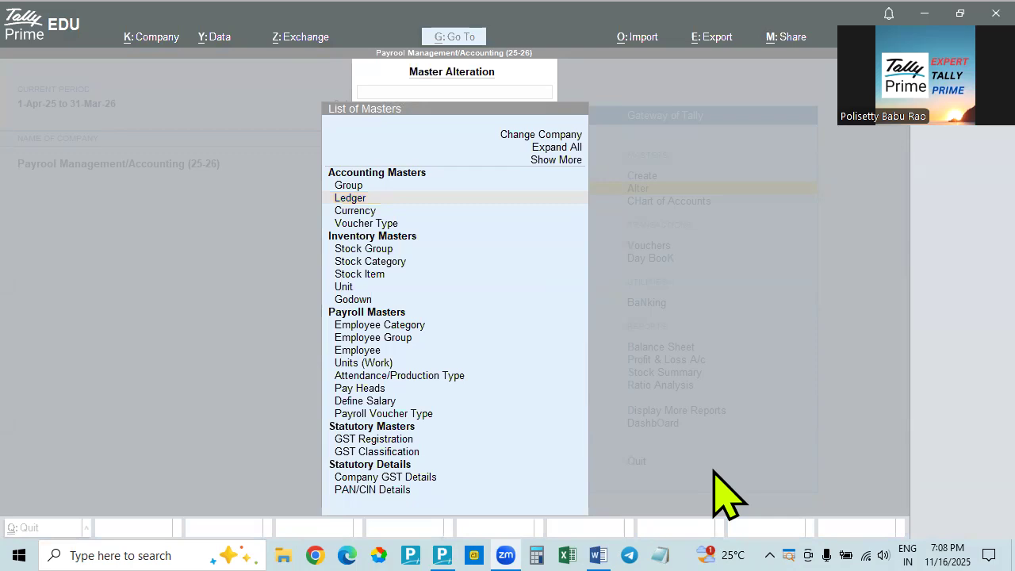
pyautogui.click(348, 200)
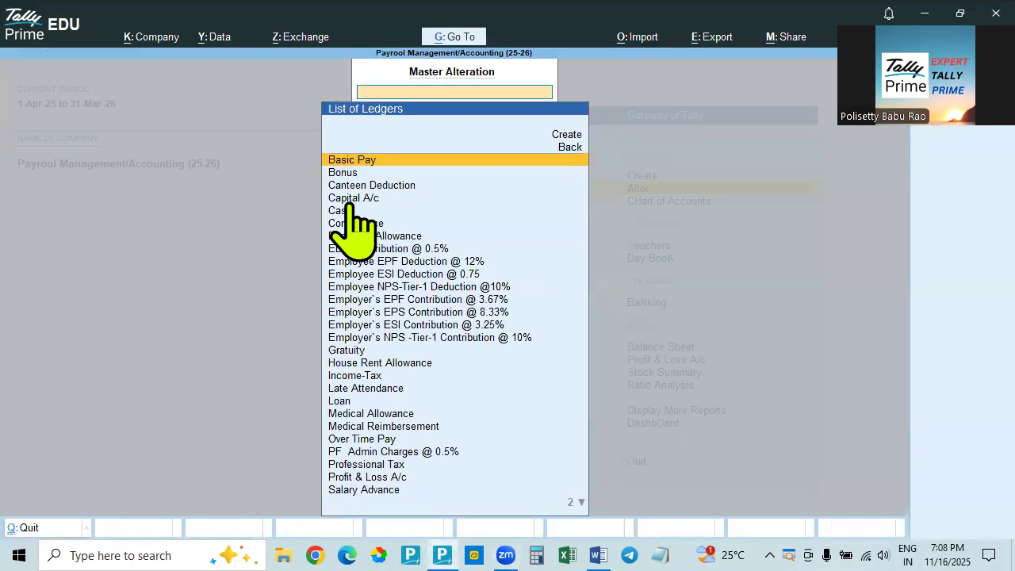
pyautogui.press('Escape')
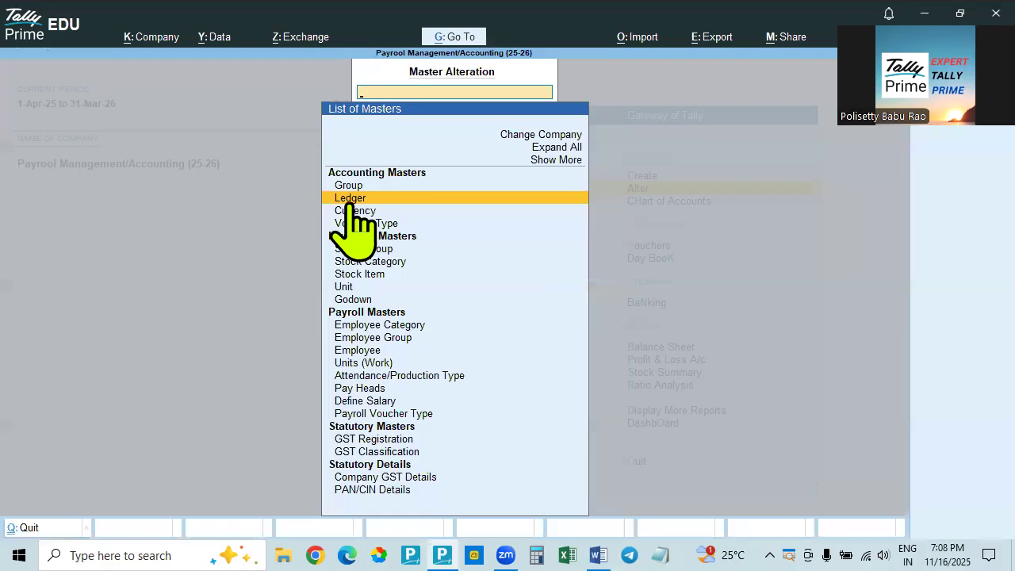
# Try to create a new ledger named Salary Advance, and discard the ledger creation form
pyautogui.click(349, 199)
pyautogui.press('Up')
pyautogui.press('Up')
pyautogui.press('Return')
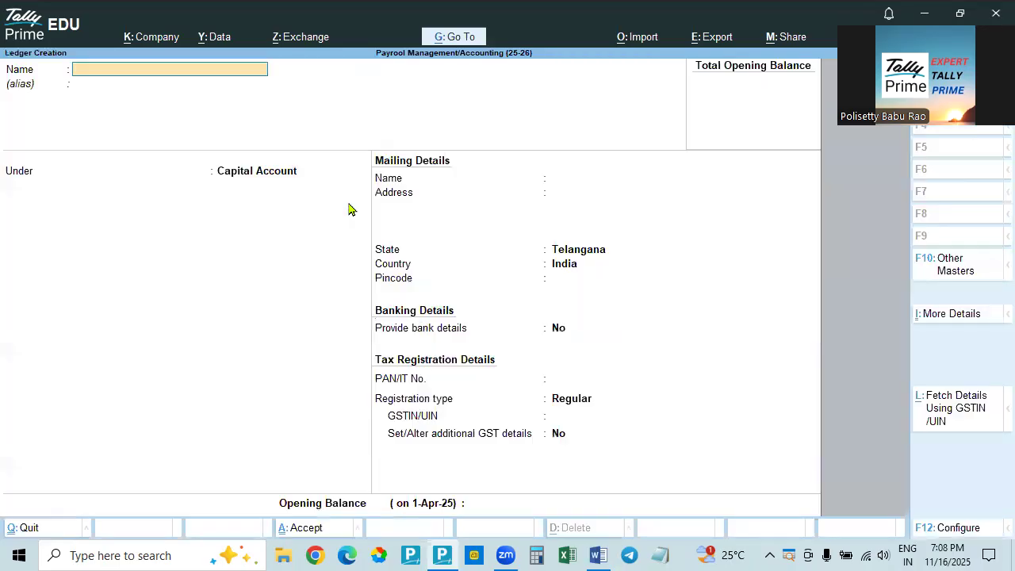
pyautogui.write('Lo')
pyautogui.write('Salaary')
pyautogui.press('BackSpace')
pyautogui.press('BackSpace')
pyautogui.press('BackSpace')
pyautogui.write('ry Advance')
pyautogui.press('Return')
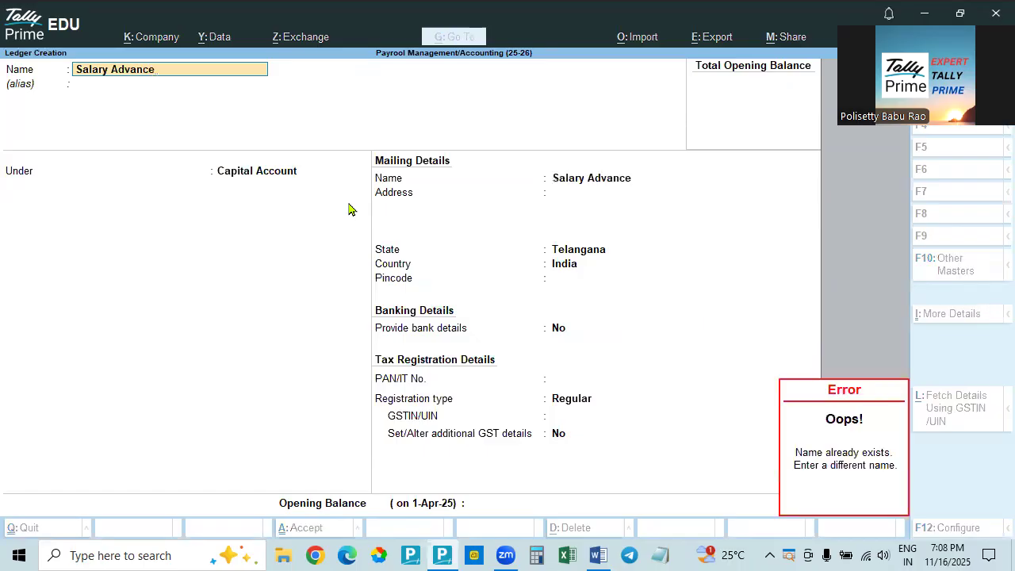
pyautogui.press('Escape')
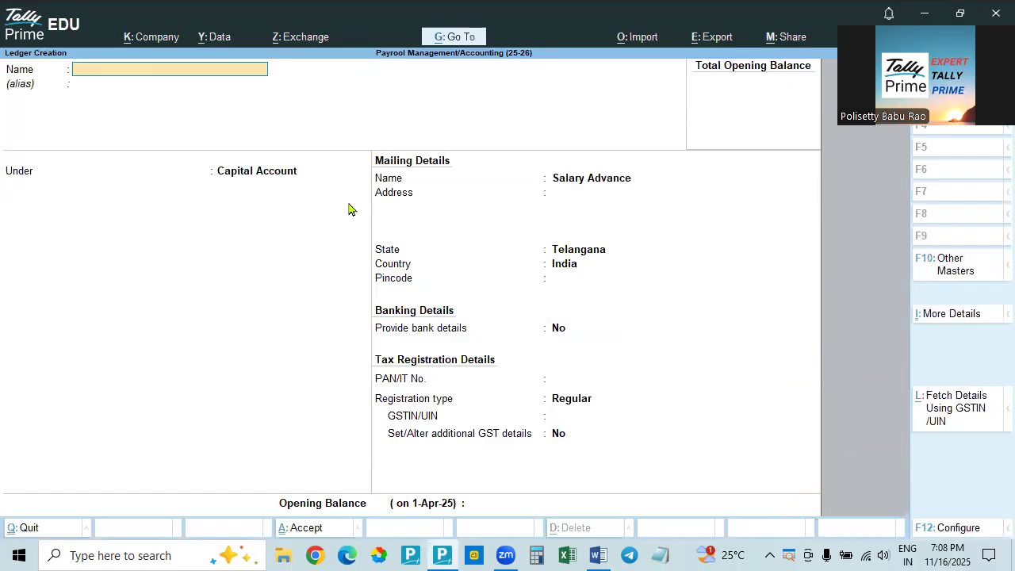
pyautogui.press('Escape')
pyautogui.press('Return')
pyautogui.press('Escape')
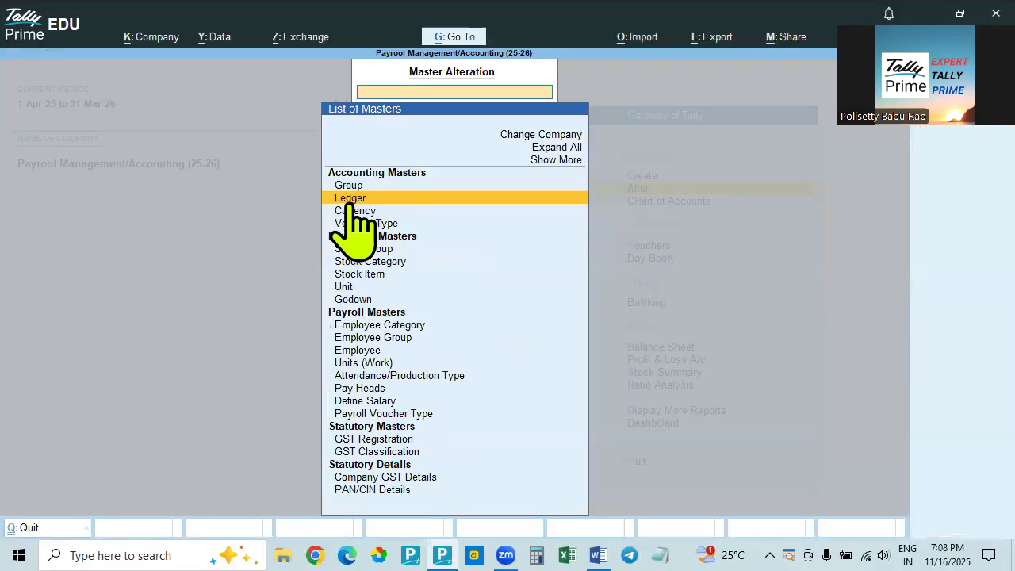
# Open the existing Salary Advance ledger for alteration, check which group it is under, and close it without changes
pyautogui.press('Escape')
pyautogui.press('Return')
pyautogui.press('Down')
pyautogui.press('Return')
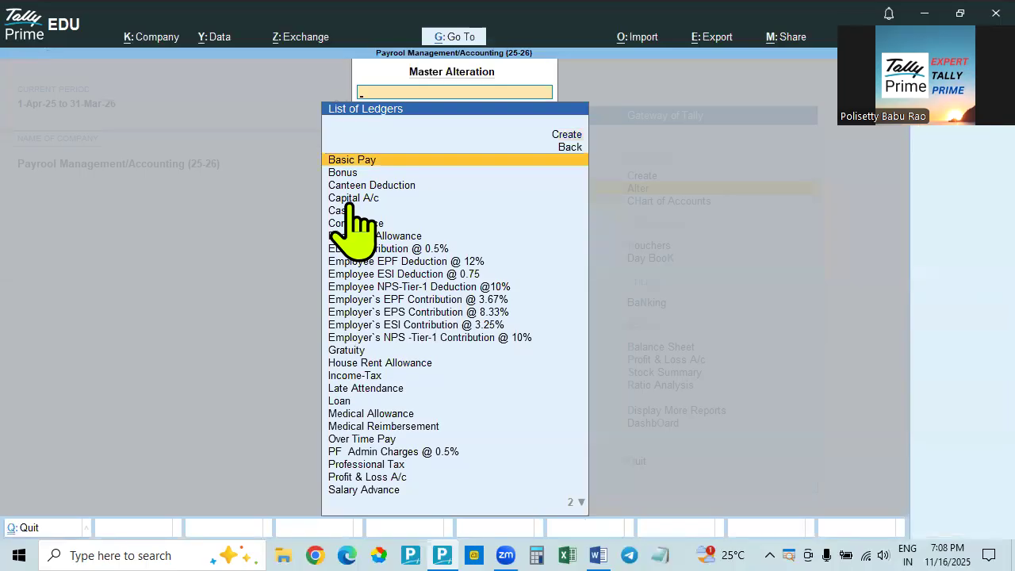
pyautogui.click(367, 488)
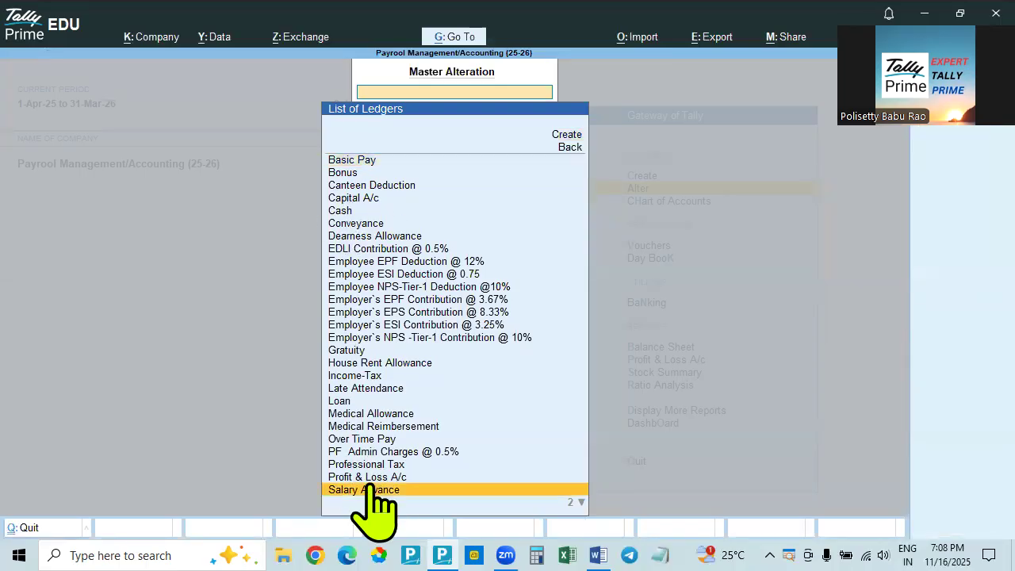
pyautogui.click(369, 491)
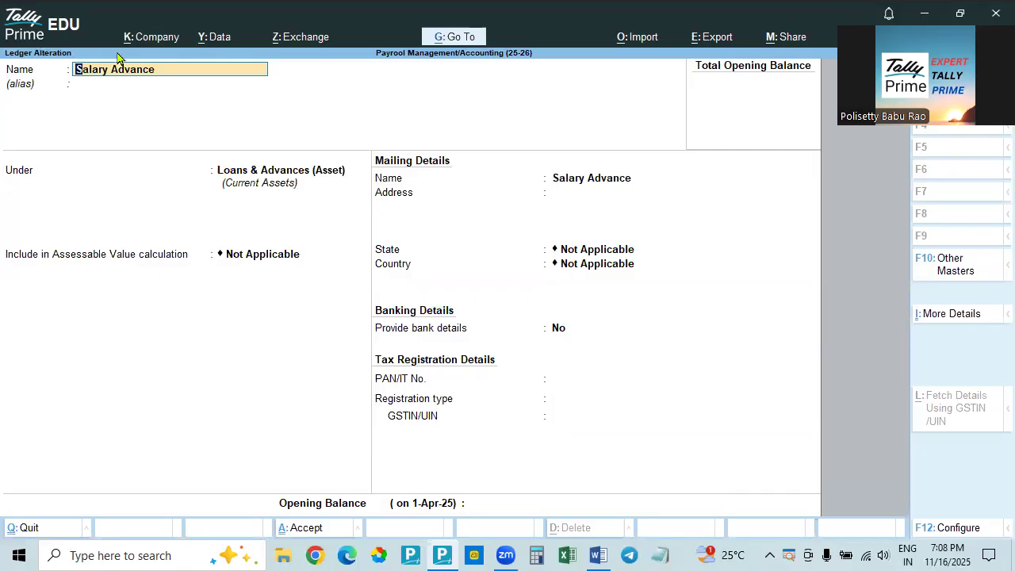
pyautogui.press('Escape')
# Open the existing Loan ledger for alteration, check which group it is under, and close it without changes
pyautogui.press('Up')
pyautogui.press('Up')
pyautogui.press('Up')
pyautogui.press('Up')
pyautogui.press('Up')
pyautogui.press('Up')
pyautogui.press('Up')
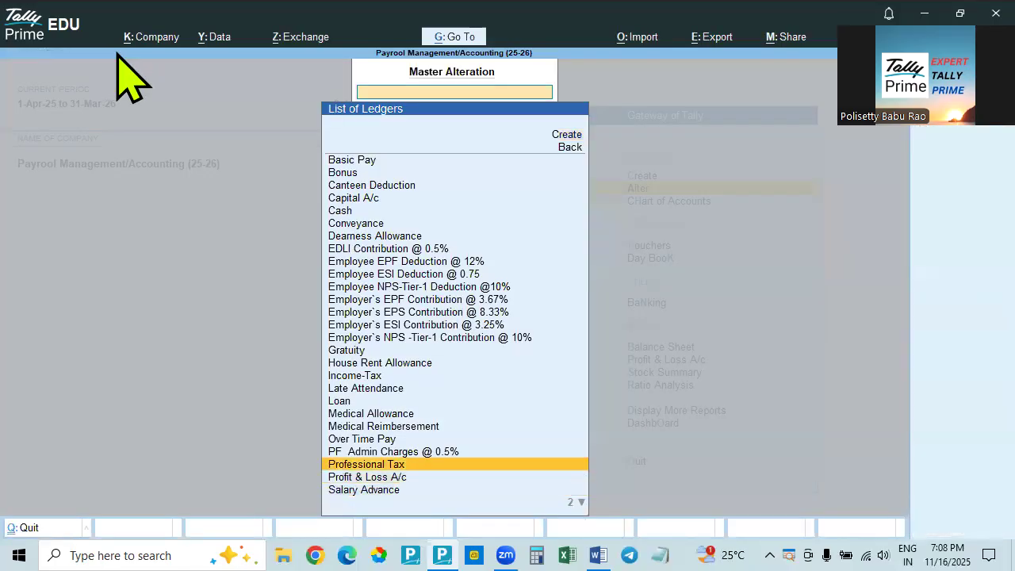
pyautogui.press('Return')
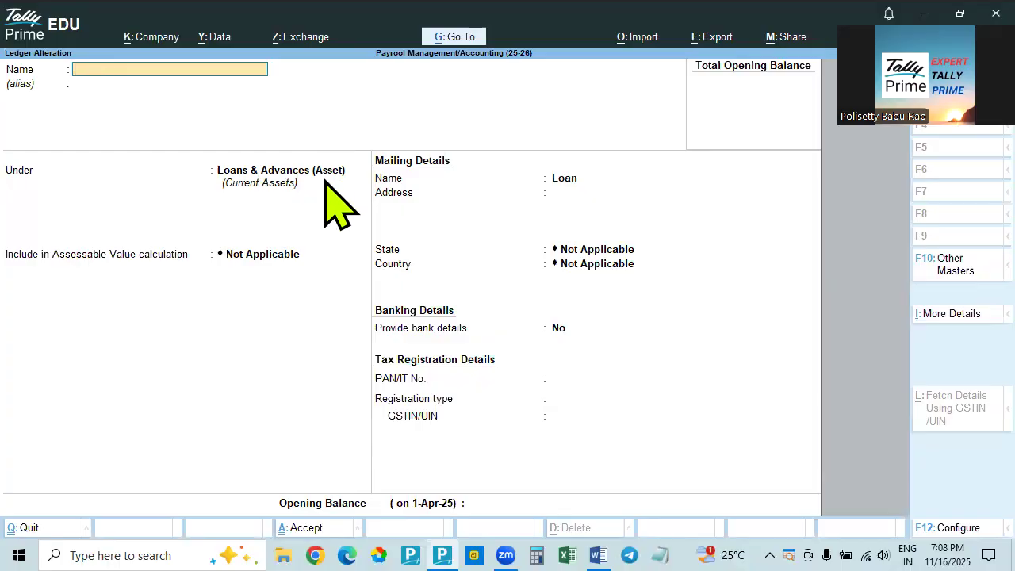
pyautogui.press('Escape')
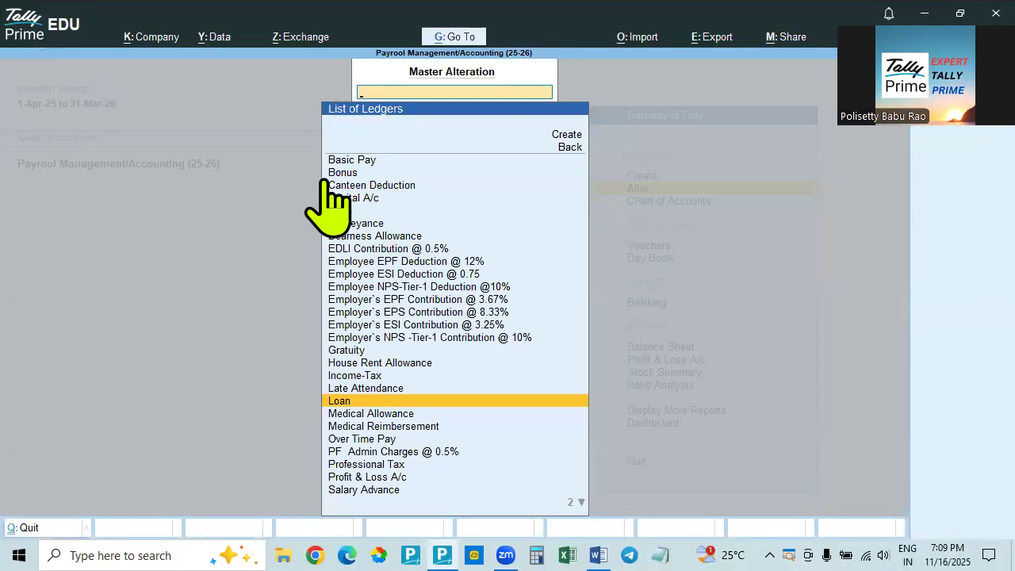
# Create a new ledger named Capital under the Capital Account group and save it
pyautogui.press('Escape')
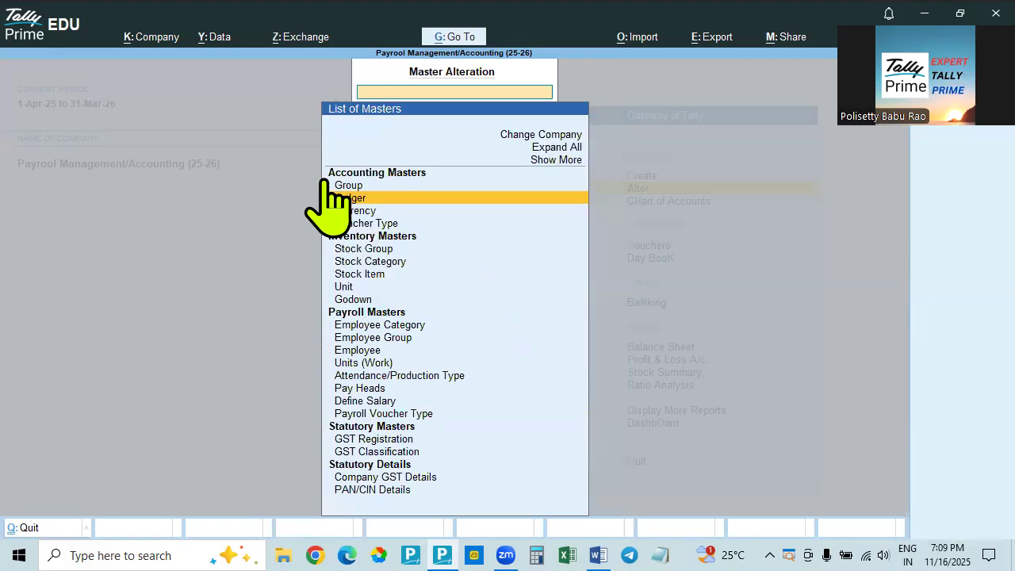
pyautogui.press('Escape')
pyautogui.press('Return')
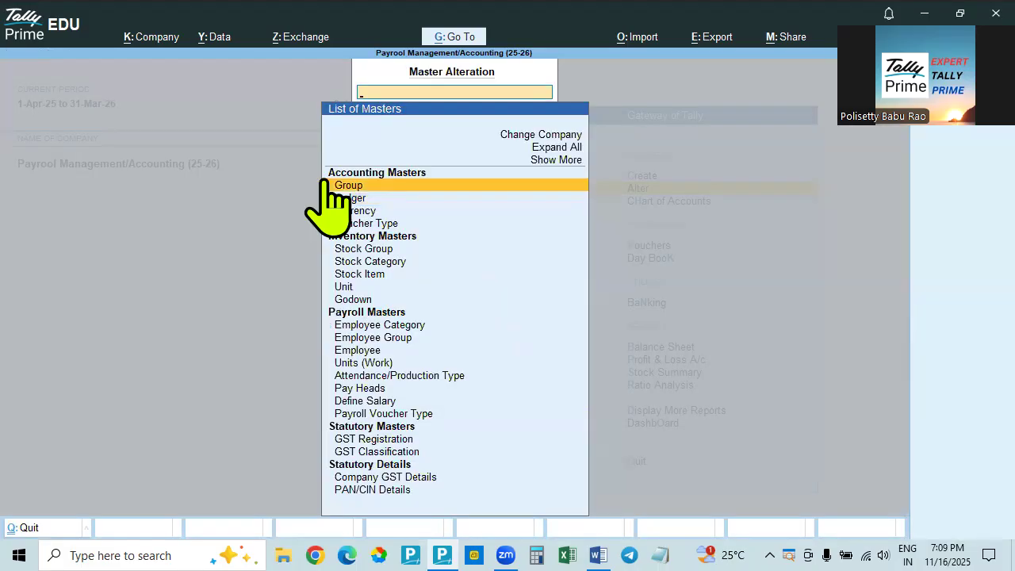
pyautogui.press('Down')
pyautogui.press('Return')
pyautogui.press('Up')
pyautogui.press('Up')
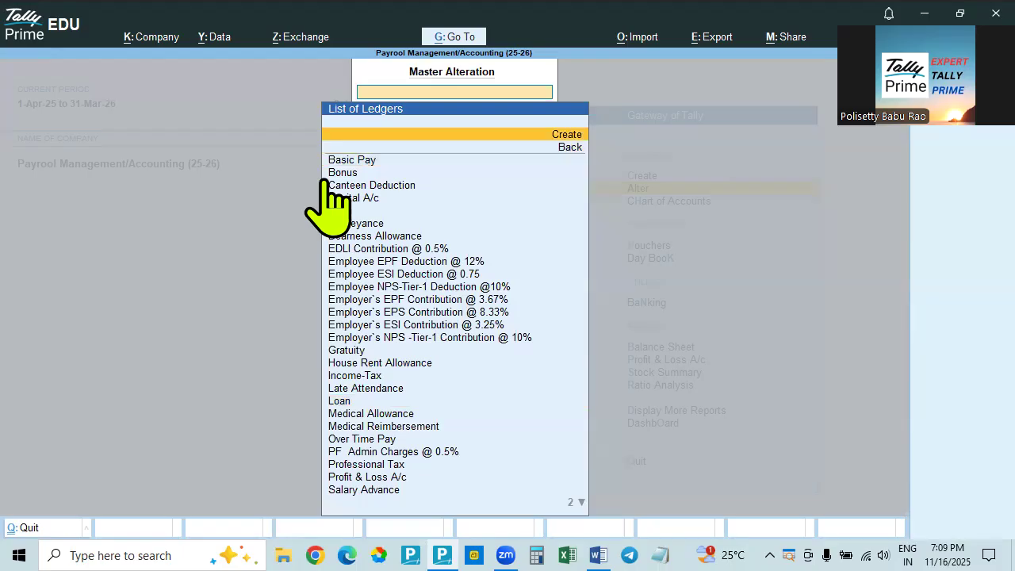
pyautogui.press('Return')
pyautogui.write('Capital')
pyautogui.press('Return')
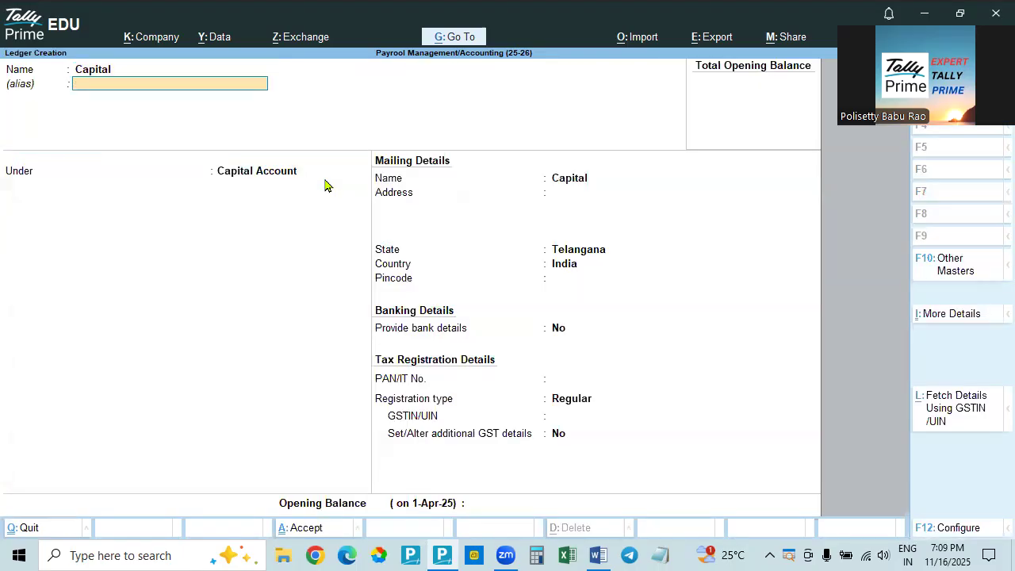
pyautogui.press('Return')
pyautogui.press('Return')
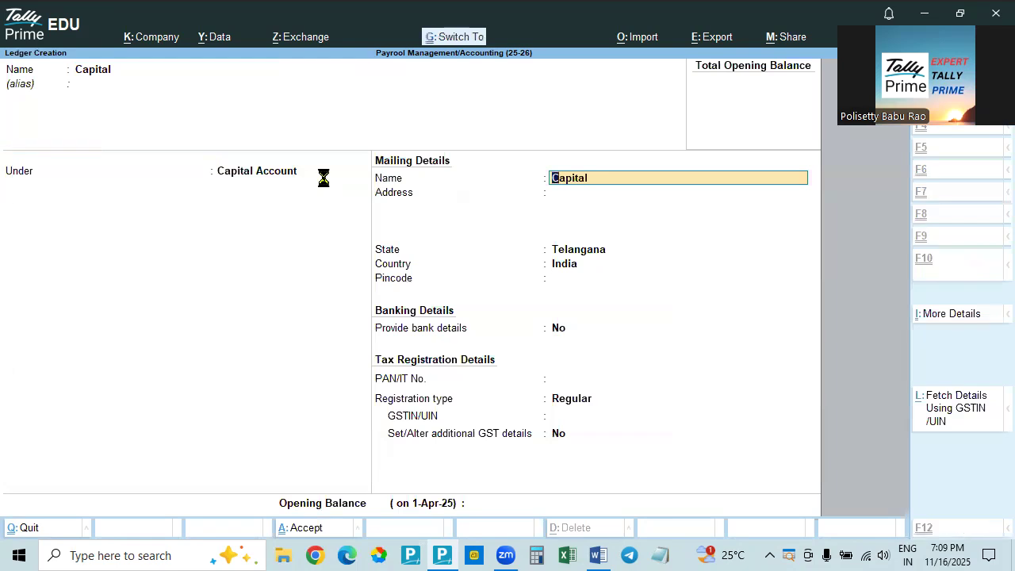
pyautogui.hotkey('ctrl', 'a')
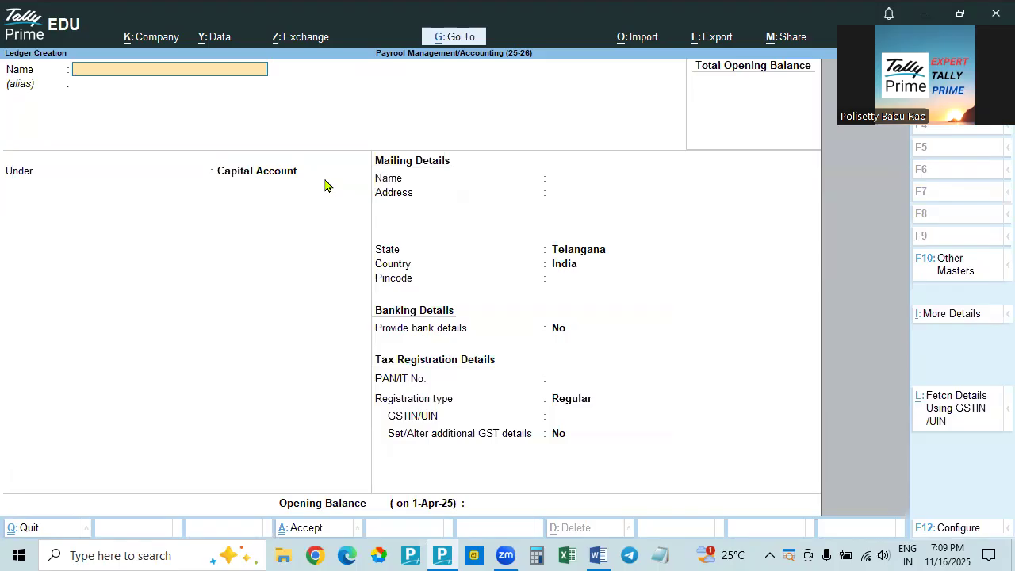
# Try to create a new ledger named State Bank of India, and discard the ledger creation form
pyautogui.write('State')
pyautogui.write(' Ban;K of')
pyautogui.press('BackSpace')
pyautogui.press('BackSpace')
pyautogui.press('BackSpace')
pyautogui.press('BackSpace')
pyautogui.write('k of India')
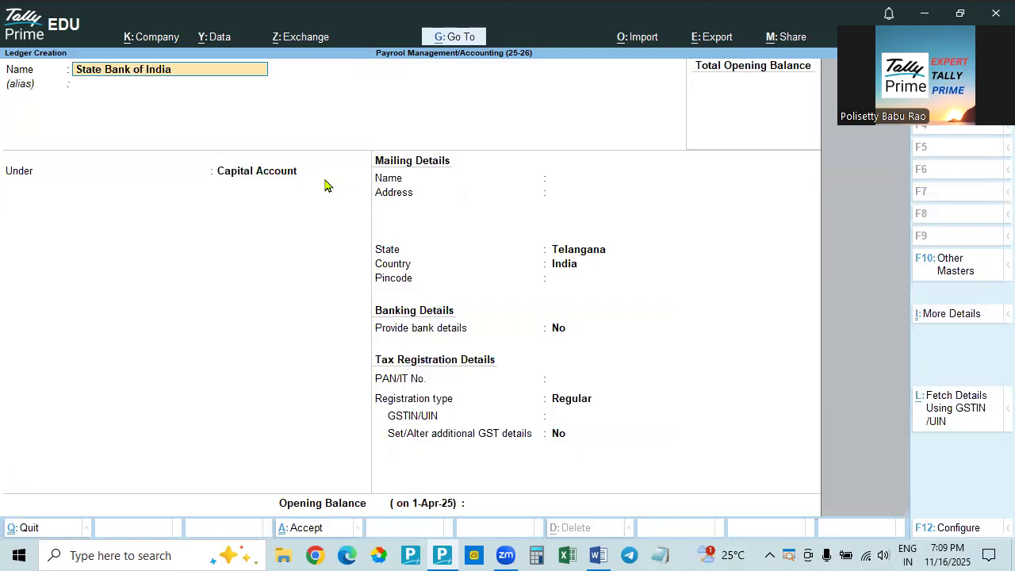
pyautogui.press('Return')
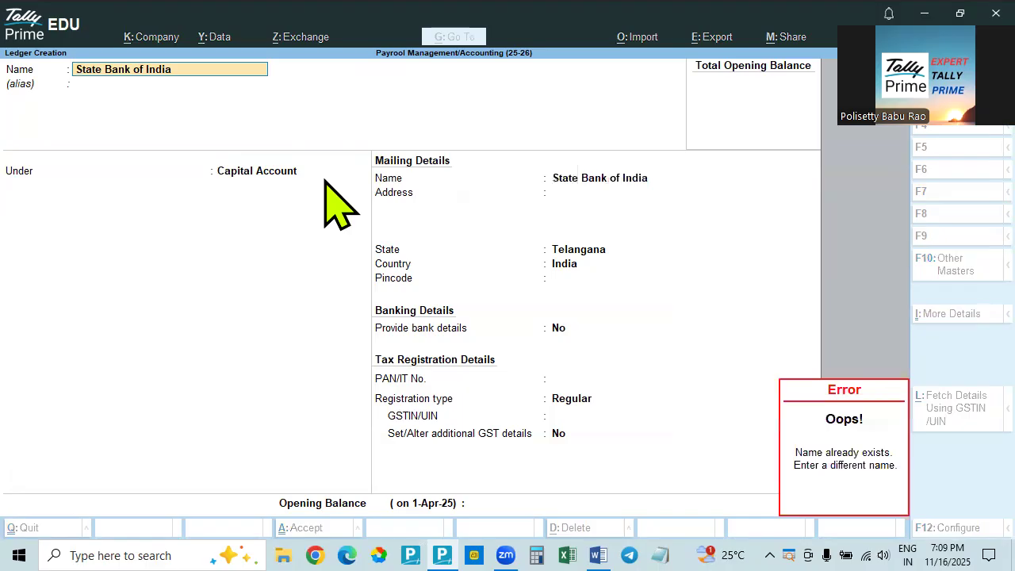
pyautogui.press('Escape')
pyautogui.press('Escape')
pyautogui.press('Escape')
# Open the existing State Bank of India ledger, close it without changes, and look through the list of ledgers
pyautogui.press('Down')
pyautogui.press('Down')
pyautogui.press('Down')
pyautogui.press('Down')
pyautogui.press('Down')
pyautogui.press('Down')
pyautogui.press('Down')
pyautogui.press('Down')
pyautogui.press('Down')
pyautogui.press('Down')
pyautogui.press('Down')
pyautogui.press('Down')
pyautogui.press('Down')
pyautogui.press('Down')
pyautogui.press('Down')
pyautogui.press('Down')
pyautogui.press('Down')
pyautogui.press('Down')
pyautogui.press('Down')
pyautogui.press('Down')
pyautogui.press('Down')
pyautogui.press('Down')
pyautogui.press('Down')
pyautogui.press('Down')
pyautogui.press('Down')
pyautogui.press('Down')
pyautogui.press('Down')
pyautogui.press('Down')
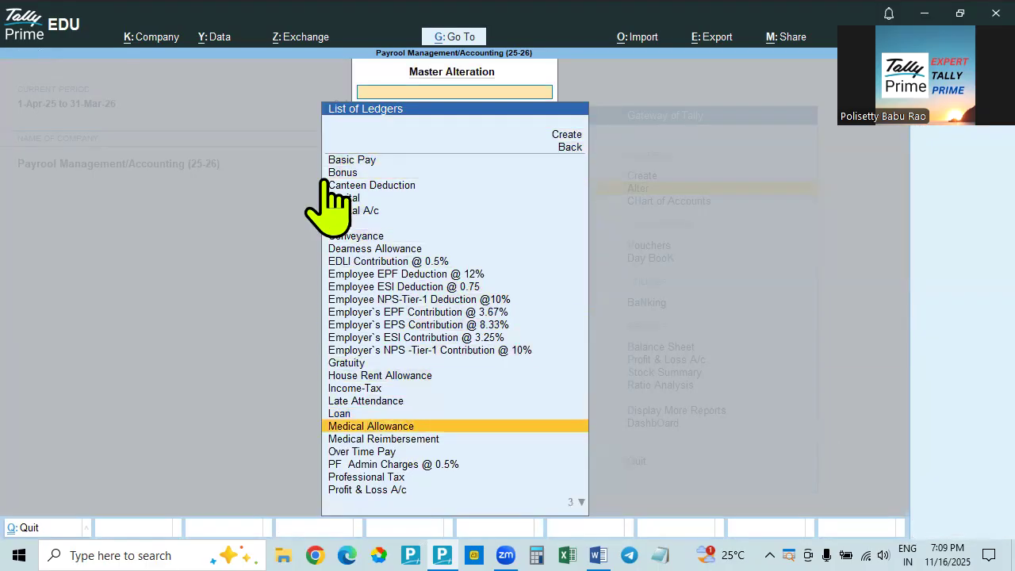
pyautogui.press('Up')
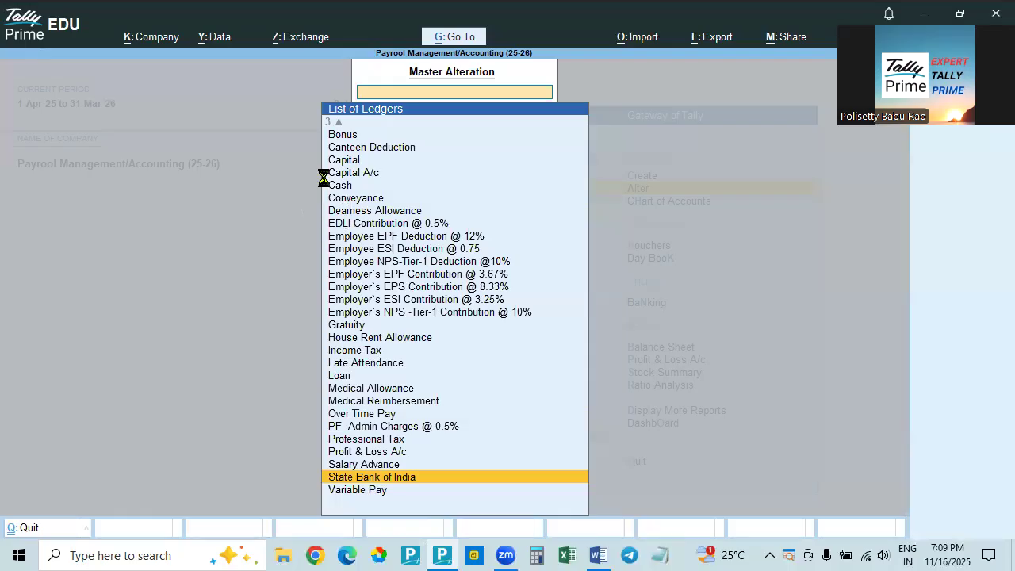
pyautogui.press('Return')
pyautogui.press('BackSpace')
pyautogui.press('Escape')
pyautogui.press('Down')
pyautogui.press('Up')
pyautogui.press('Up')
pyautogui.press('Up')
pyautogui.press('Up')
pyautogui.press('Up')
pyautogui.press('Up')
pyautogui.press('Up')
pyautogui.press('Up')
pyautogui.press('Up')
pyautogui.press('Up')
pyautogui.press('Up')
pyautogui.press('Up')
pyautogui.press('Up')
pyautogui.press('Up')
pyautogui.press('Up')
pyautogui.press('Up')
pyautogui.press('Up')
pyautogui.press('Up')
pyautogui.press('Up')
pyautogui.press('Up')
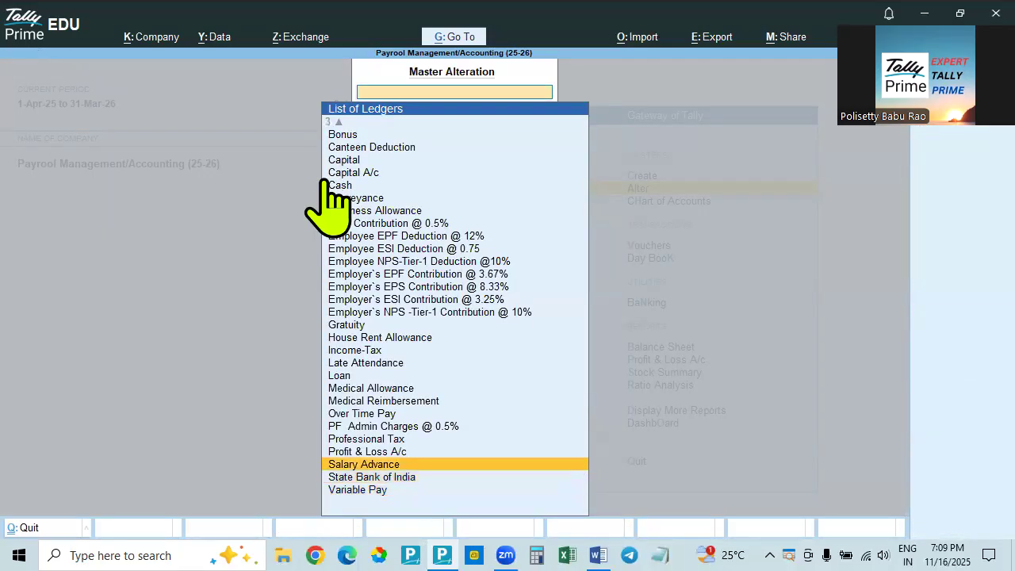
pyautogui.press('Down')
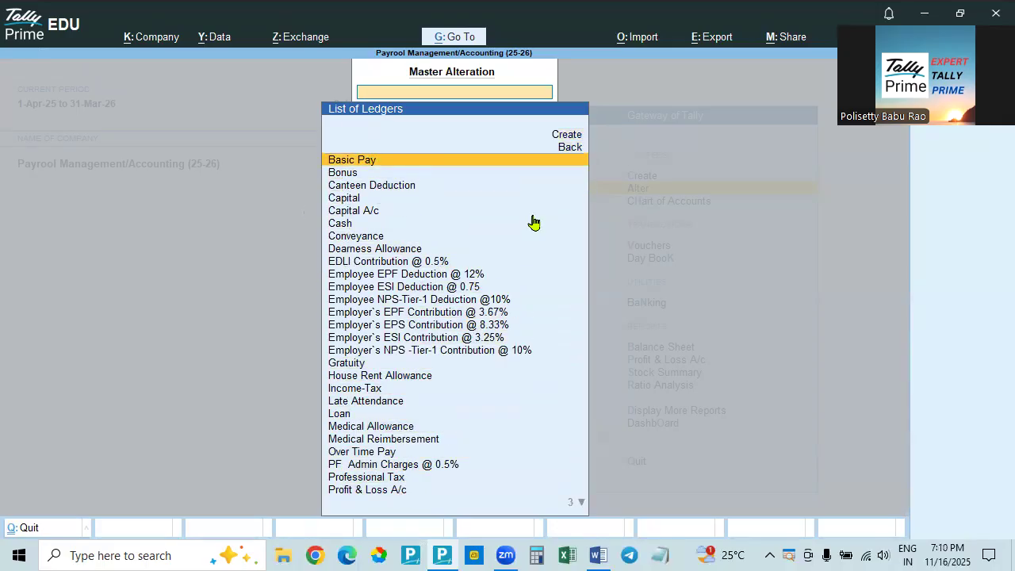
# Delete the duplicate ledger named Capital, keeping the Capital A/c ledger
pyautogui.click(347, 202)
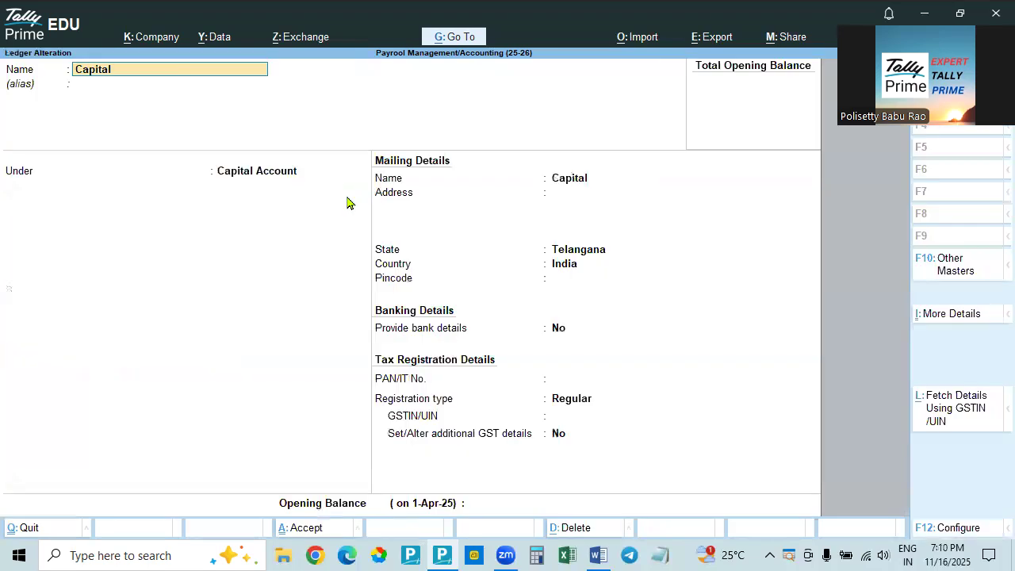
pyautogui.hotkey('alt', 'd')
pyautogui.press('y')
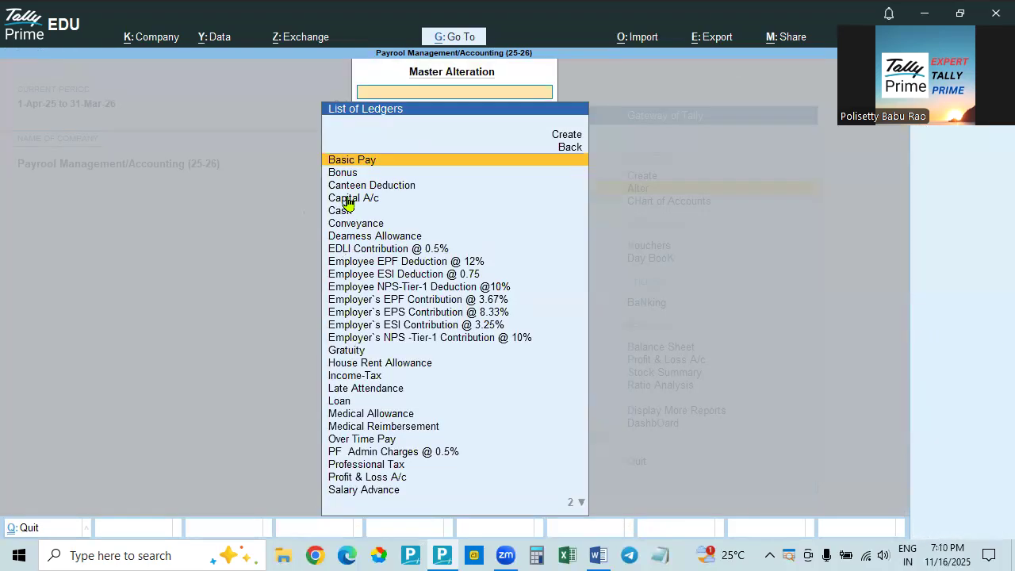
# Open the Capital A/c ledger to check it, close it without changes, and return to the Gateway of Tally
pyautogui.click(346, 200)
pyautogui.press('Escape')
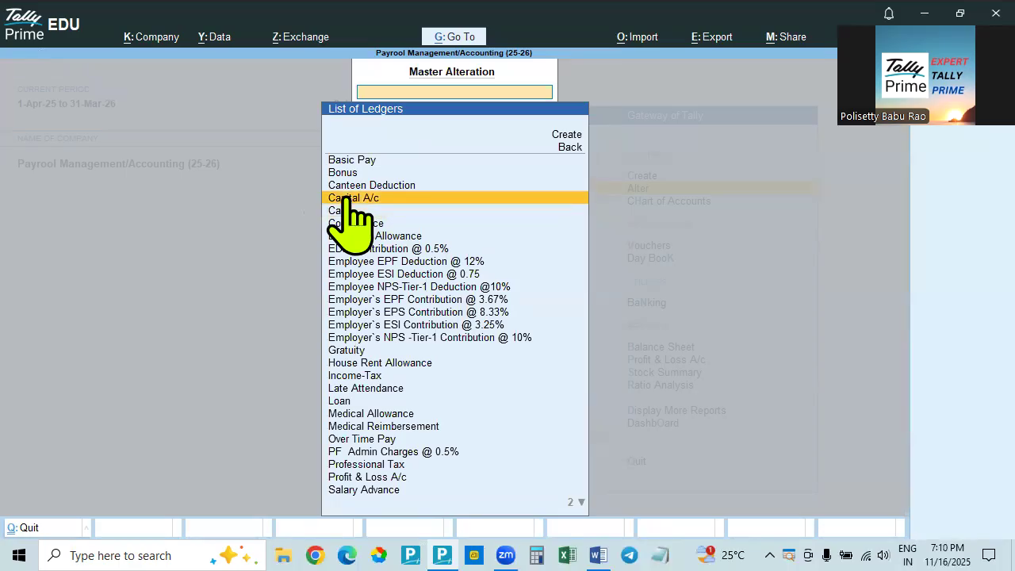
pyautogui.press('Escape')
pyautogui.press('Escape')
pyautogui.press('Escape')
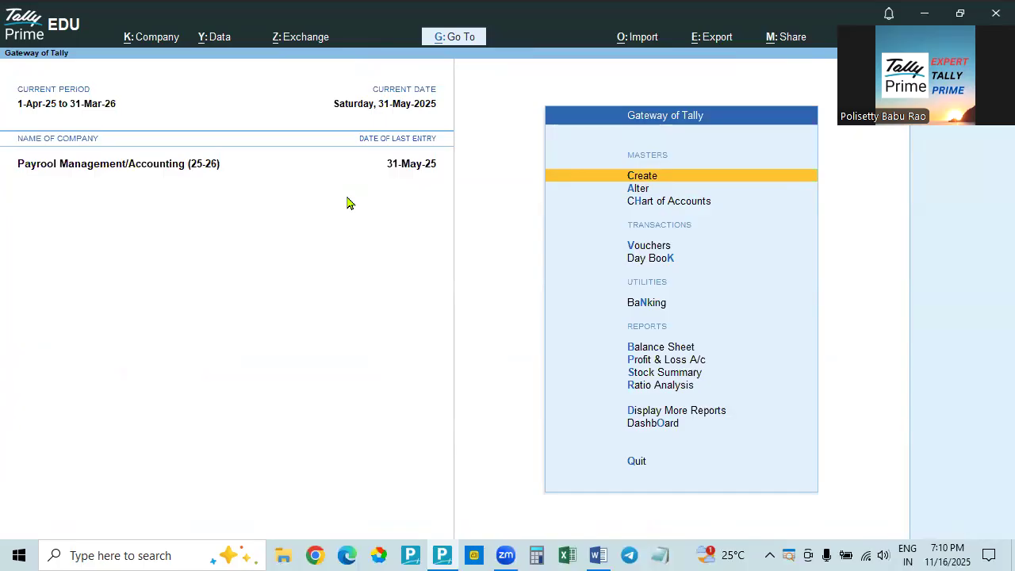
# Open voucher entry and set the voucher date to 1-Apr-25
pyautogui.press('Down')
pyautogui.press('Down')
pyautogui.press('Down')
pyautogui.press('Return')
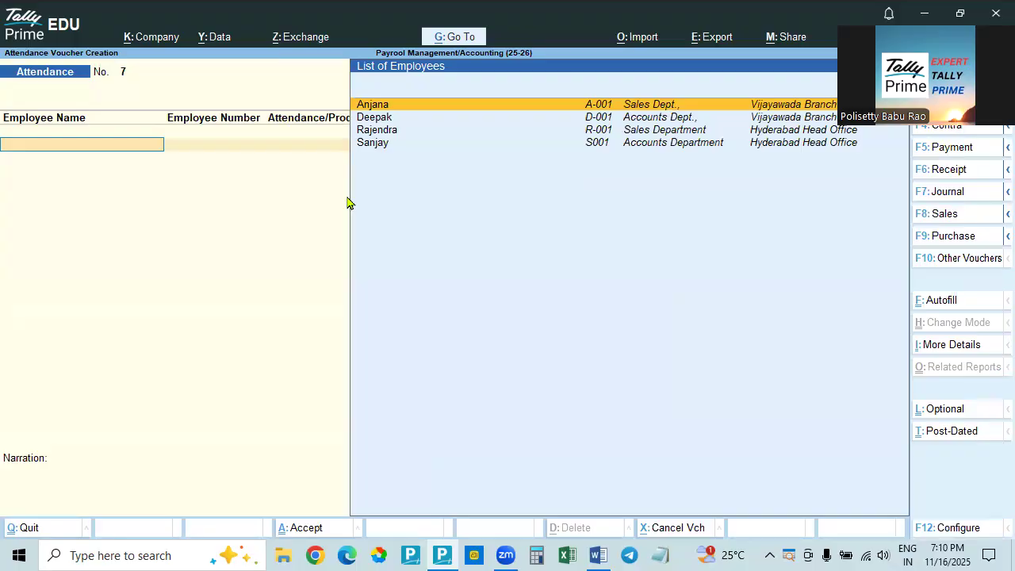
pyautogui.press('F2')
pyautogui.write('1.4')
pyautogui.press('Return')
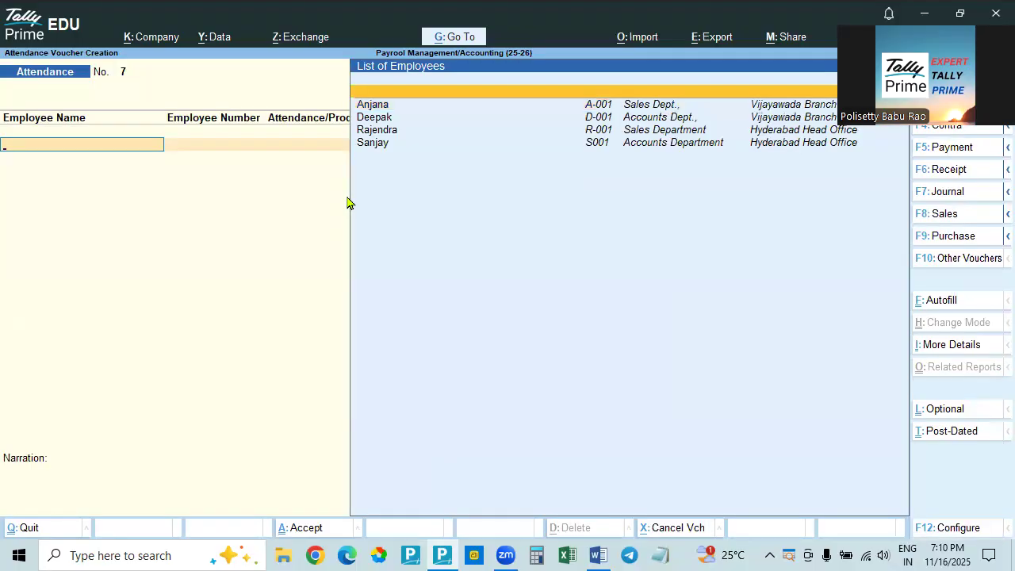
# Record a receipt voucher crediting Capital A/c and debiting Cash with 2,00,000, without a narration
pyautogui.press('F6')
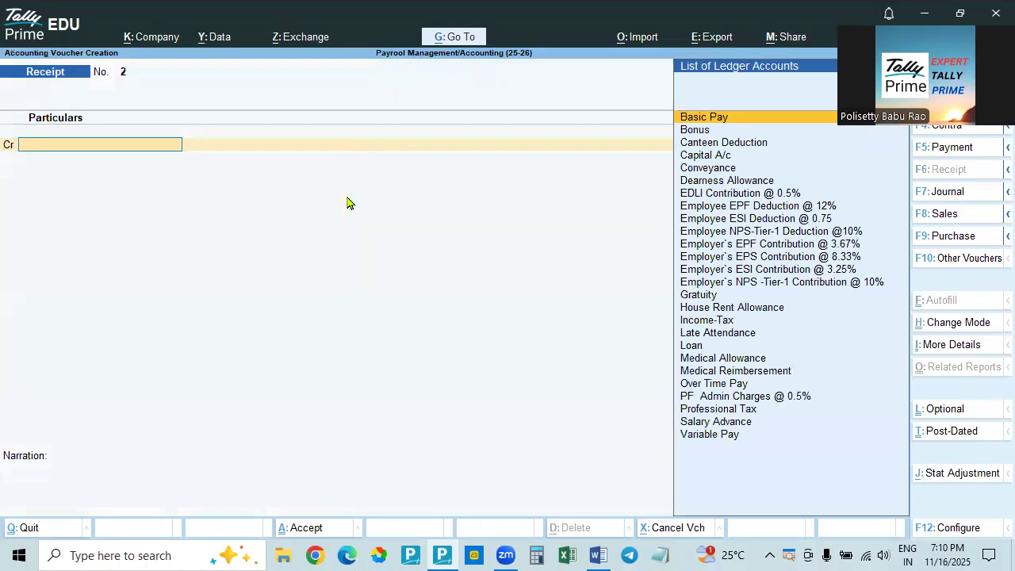
pyautogui.write('cap')
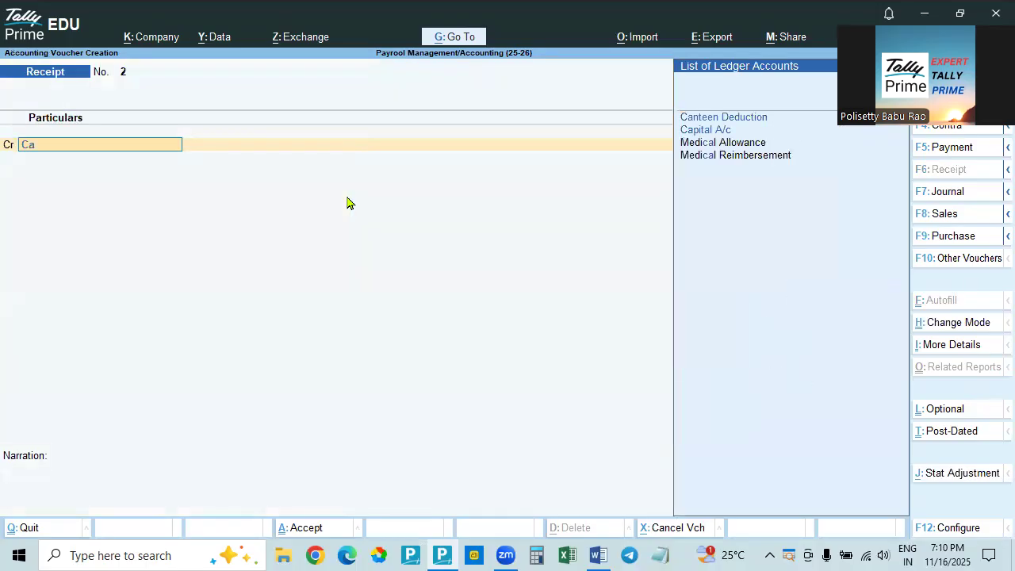
pyautogui.press('Return')
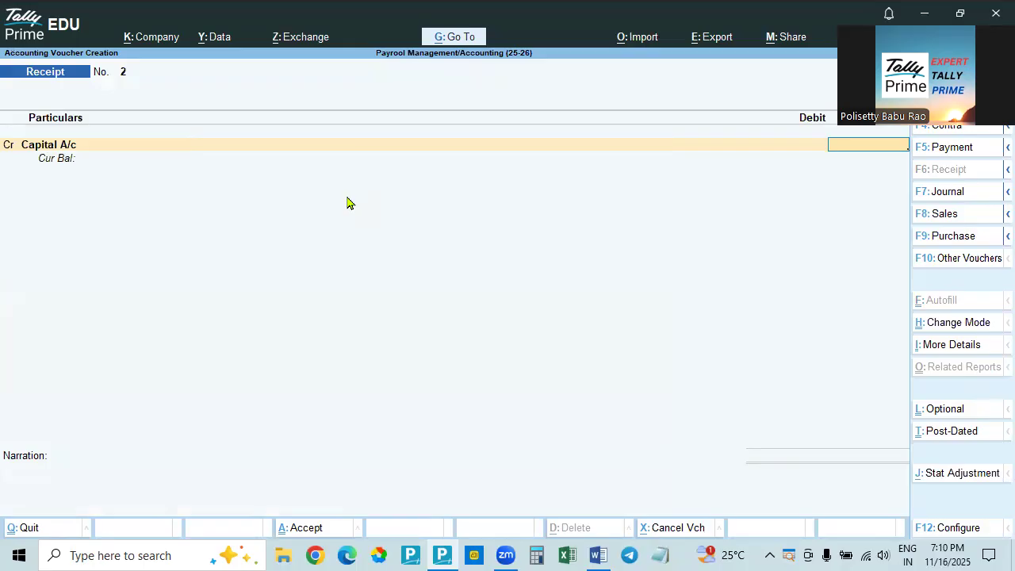
pyautogui.write('2,00,000')
pyautogui.press('Return')
pyautogui.press('Return')
pyautogui.press('Return')
pyautogui.press('Return')
pyautogui.press('Return')
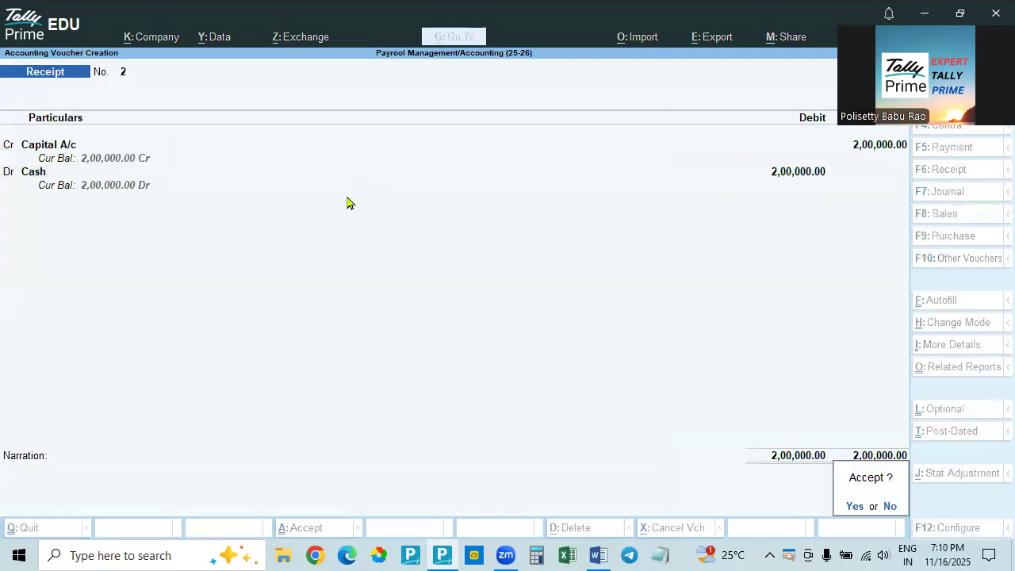
pyautogui.press('Return')
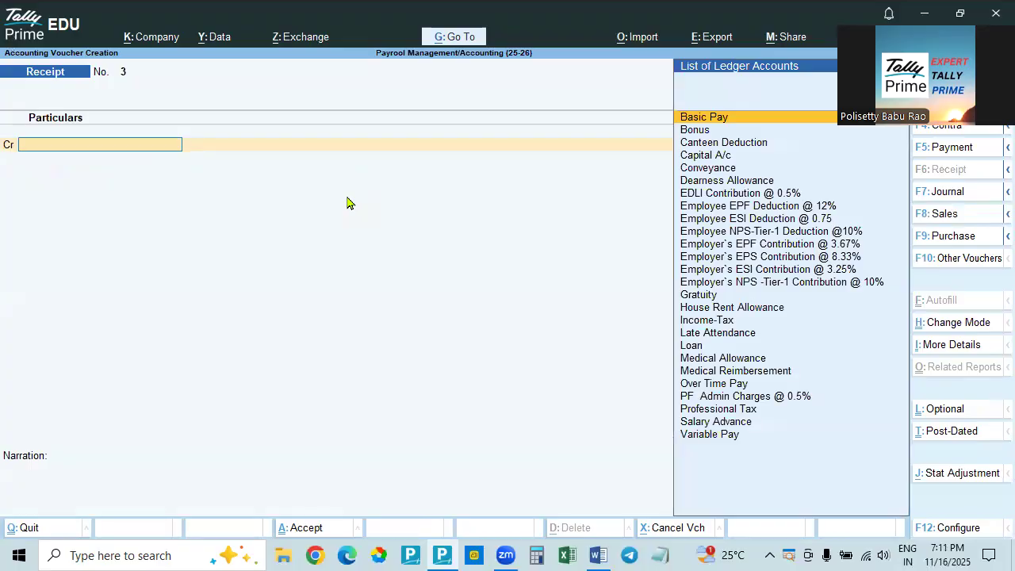
# Enter a contra voucher crediting Cash and debiting State Bank of India with 1,50,000
pyautogui.press('F4')
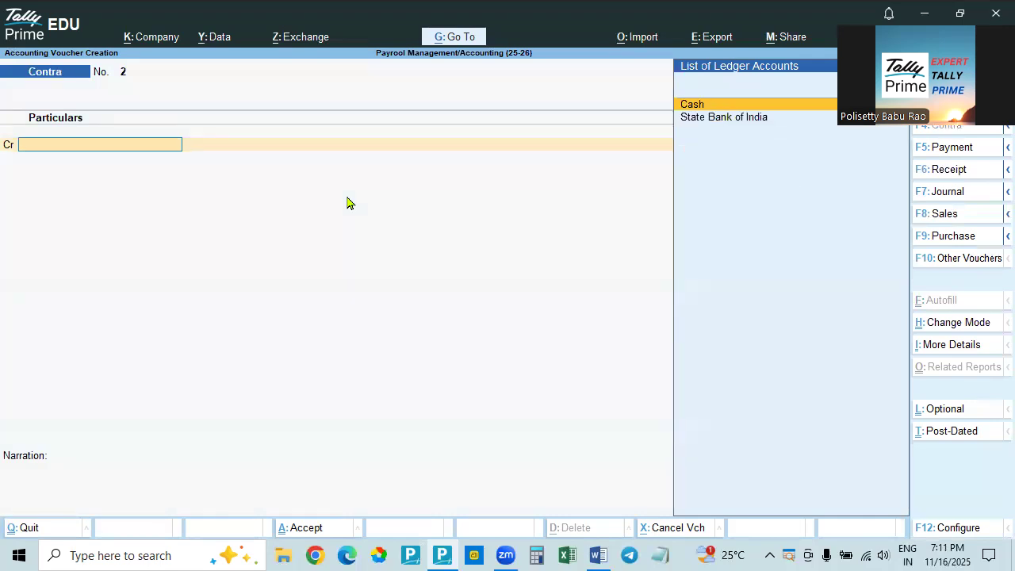
pyautogui.press('Return')
pyautogui.write('150000')
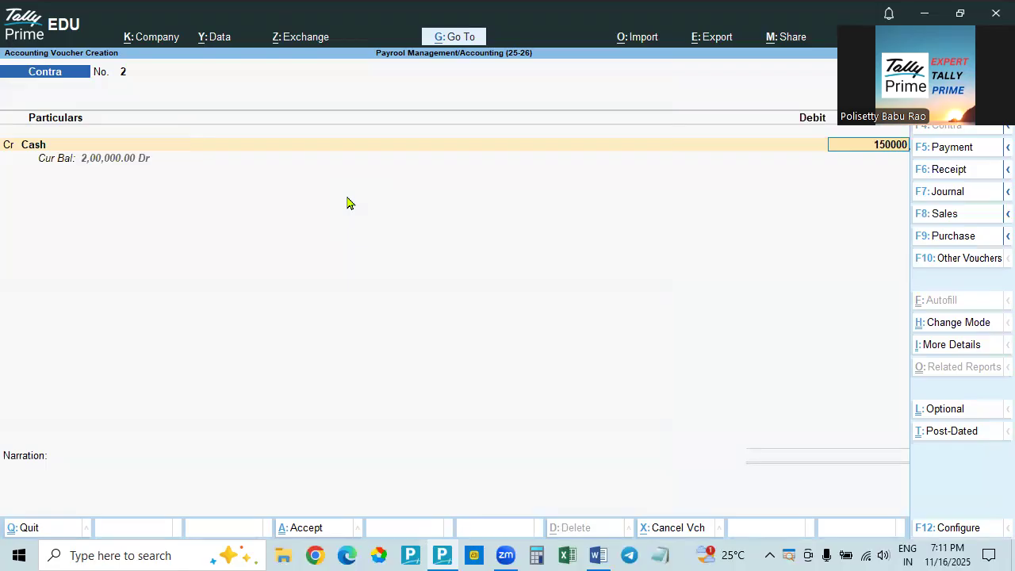
pyautogui.press('Return')
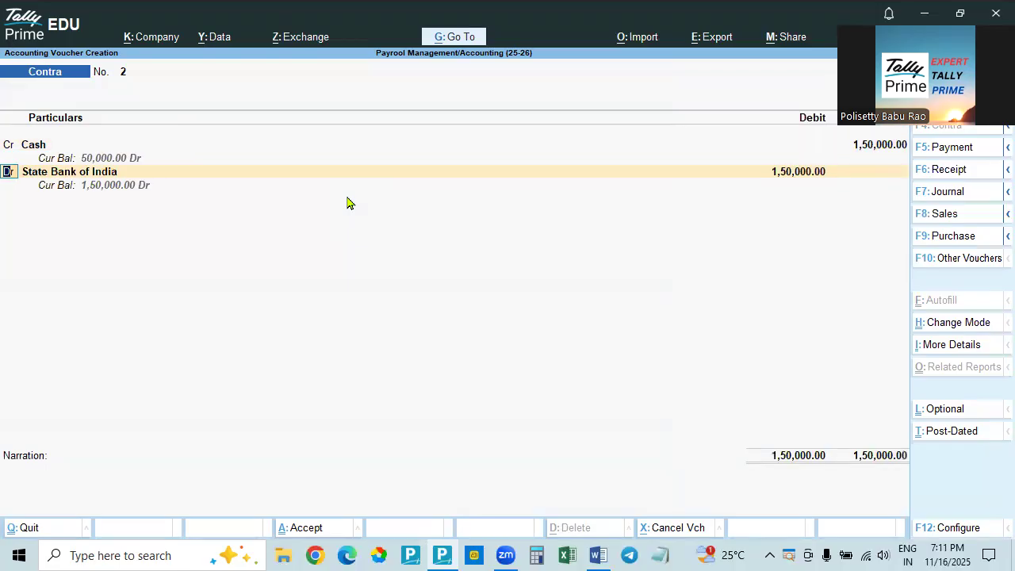
pyautogui.press('Return')
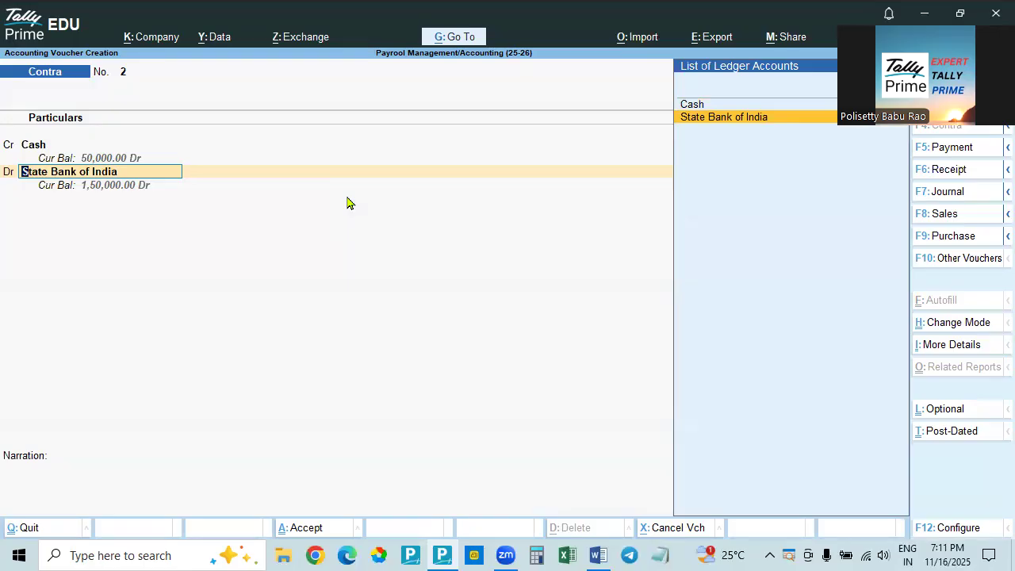
pyautogui.press('Return')
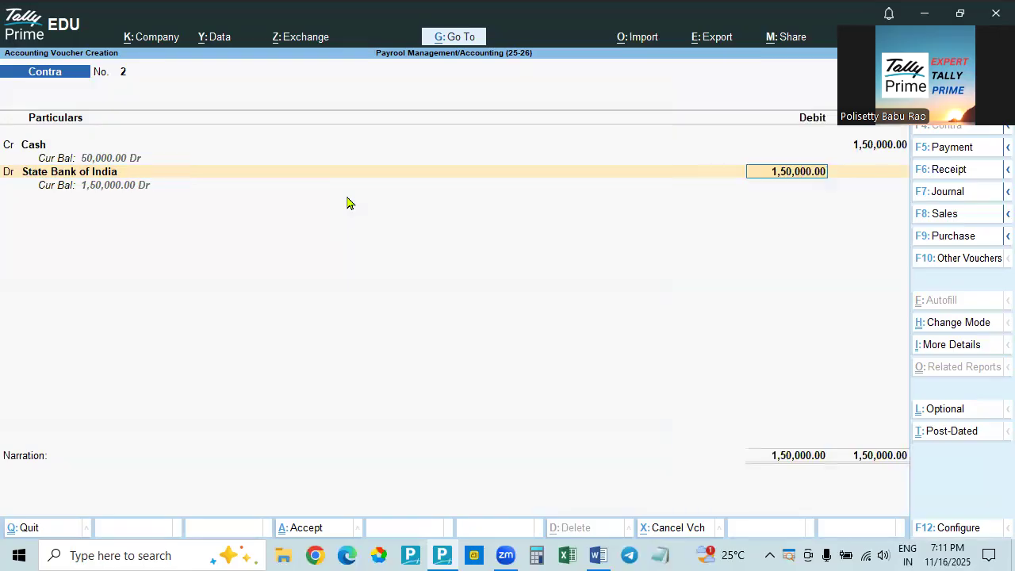
pyautogui.press('Return')
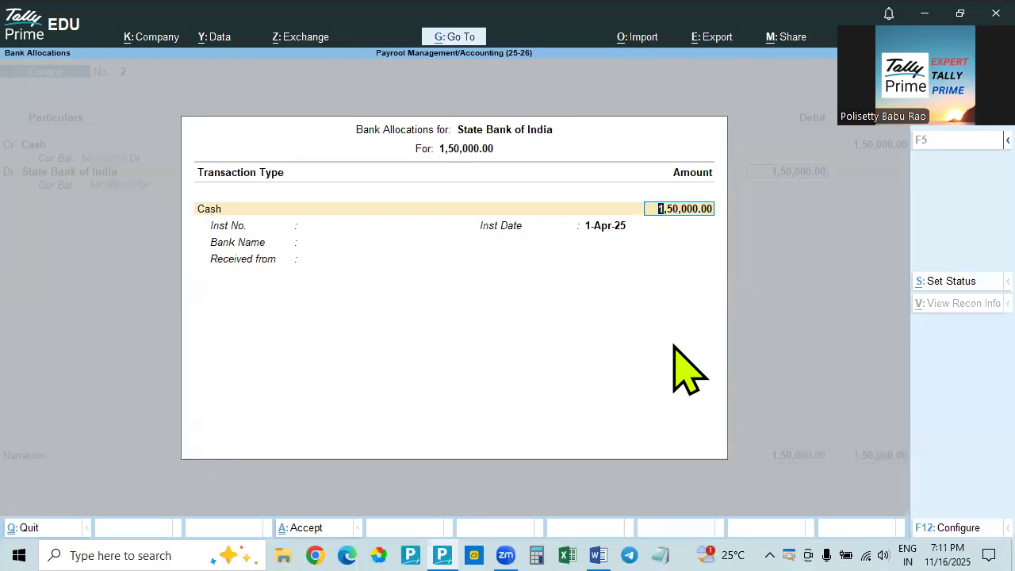
# Allocate the 1,50,000 cash deposit as 300 notes of 500, leave the narration blank, and save the contra voucher
pyautogui.press('Return')
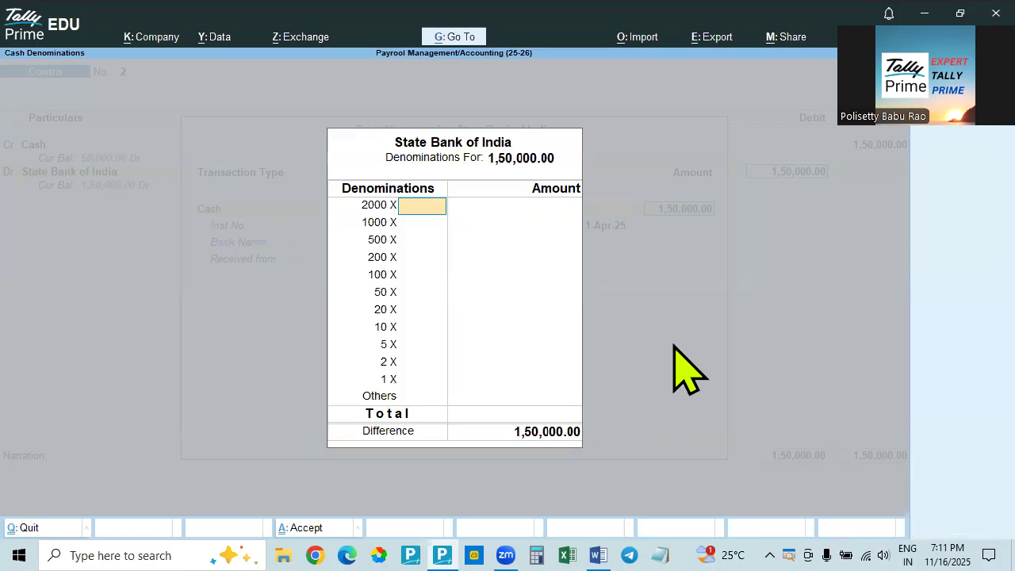
pyautogui.press('Return')
pyautogui.press('Return')
pyautogui.press('Return')
pyautogui.press('Return')
pyautogui.press('Return')
pyautogui.press('Return')
pyautogui.press('Return')
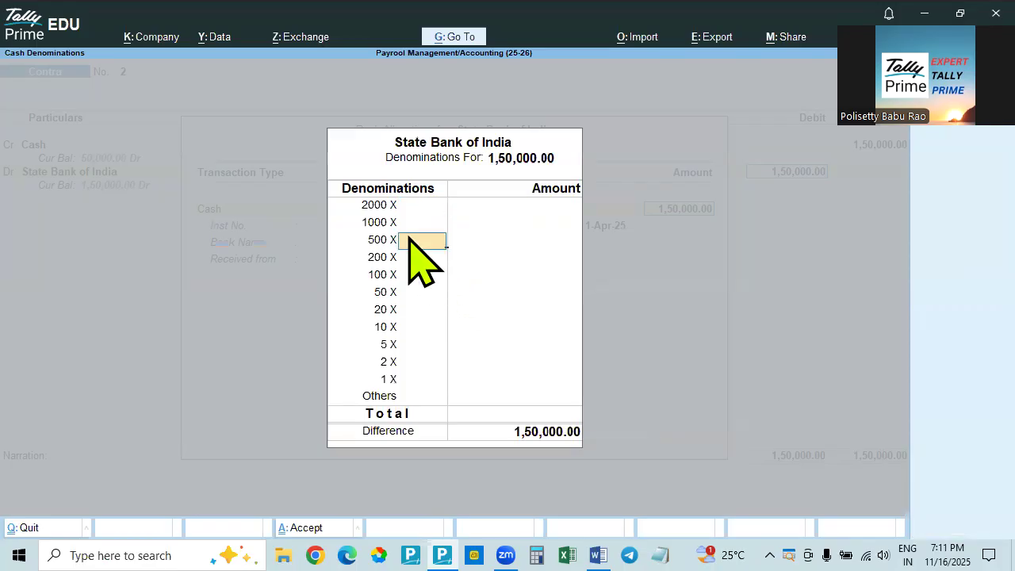
pyautogui.write('300')
pyautogui.press('Return')
pyautogui.press('Return')
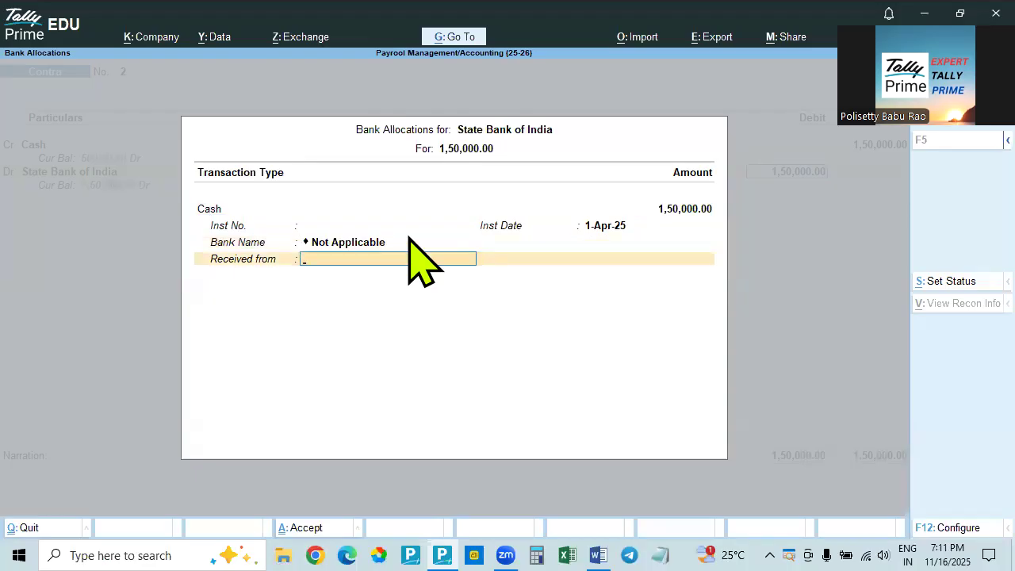
pyautogui.press('Return')
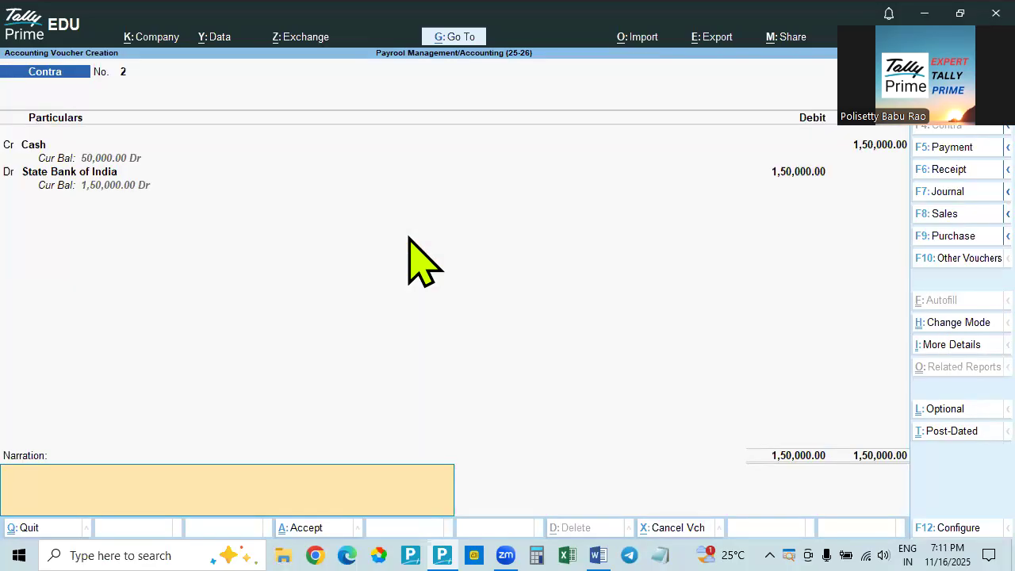
pyautogui.press('Return')
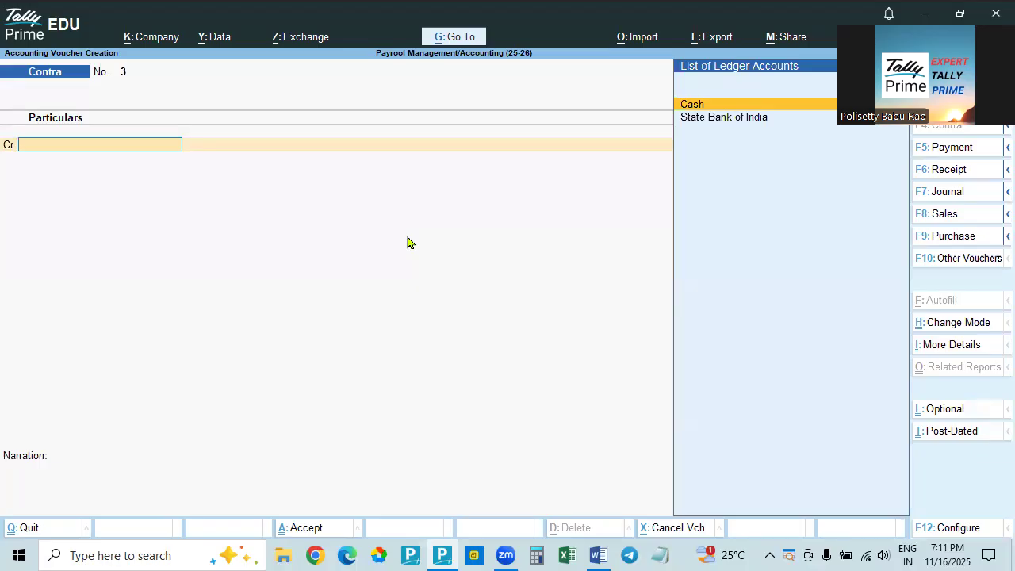
# Set the voucher date to 1-May-2025 and change the voucher type to Payment
pyautogui.press('F2')
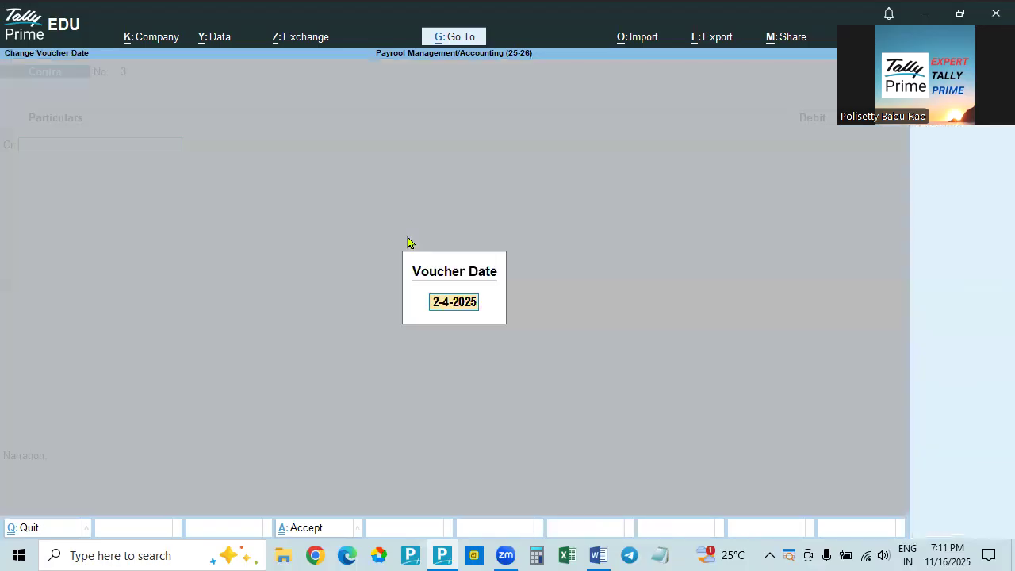
pyautogui.write('1.5')
pyautogui.press('Return')
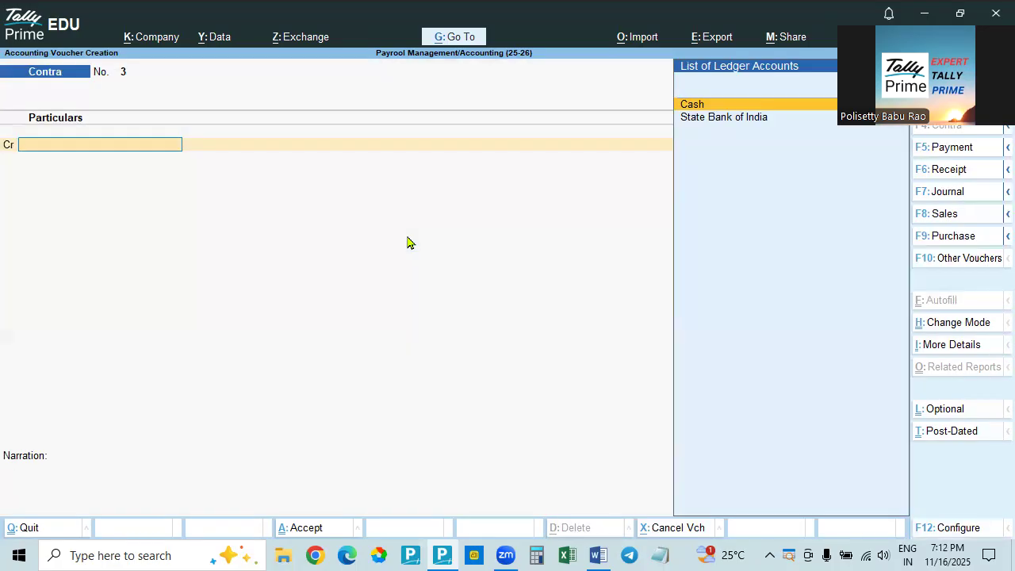
pyautogui.press('F5')
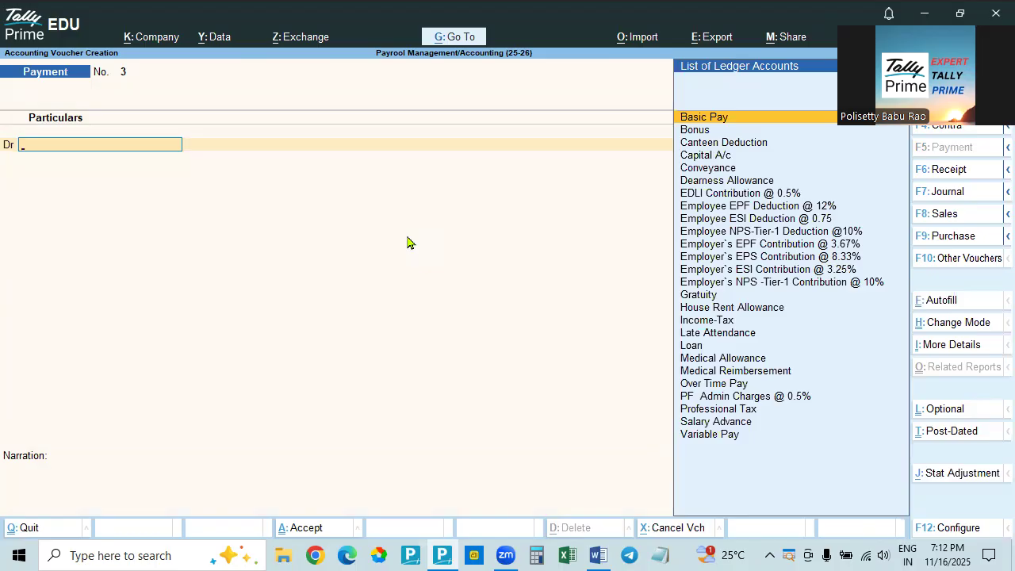
pyautogui.write('S')
pyautogui.press('Return')
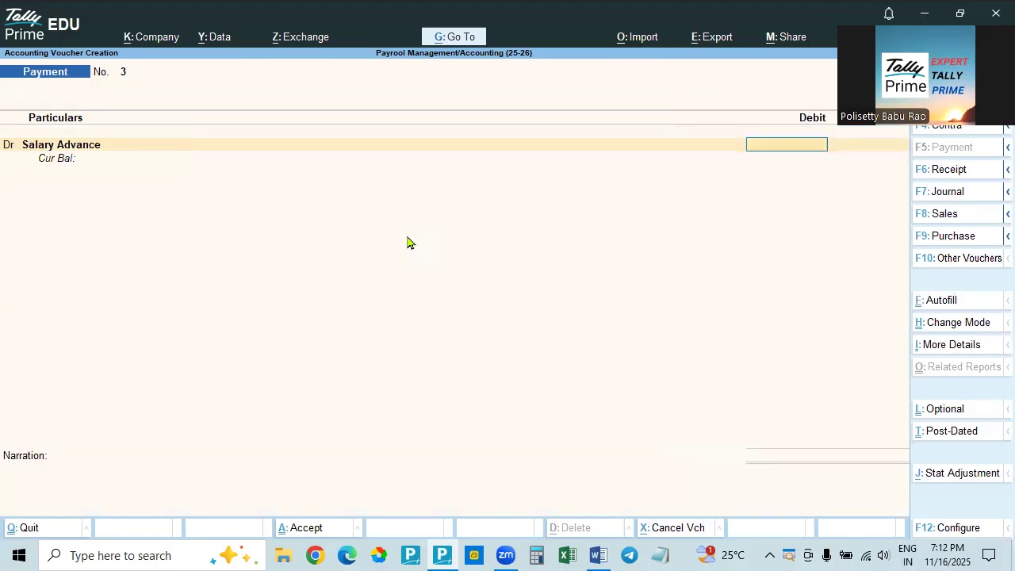
pyautogui.hotkey('alt', 'Tab')
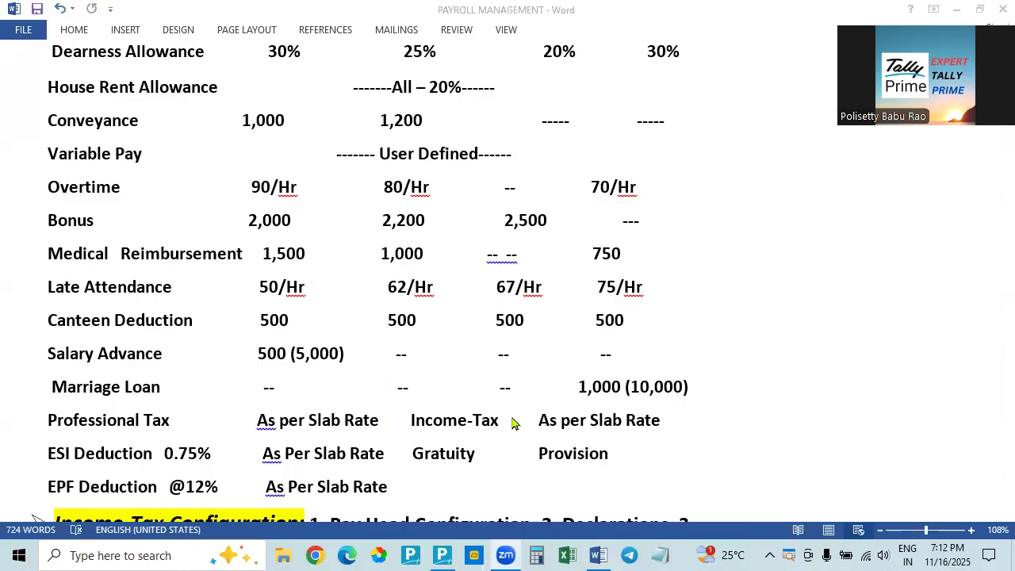
pyautogui.click(514, 423)
pyautogui.hotkey('alt', 'Tab')
pyautogui.write('5000')
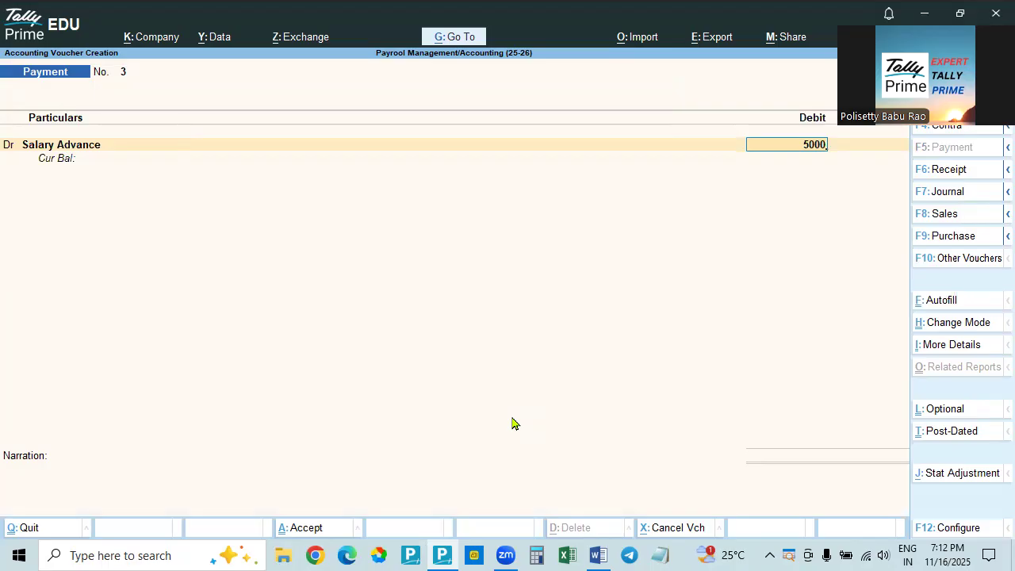
pyautogui.press('Return')
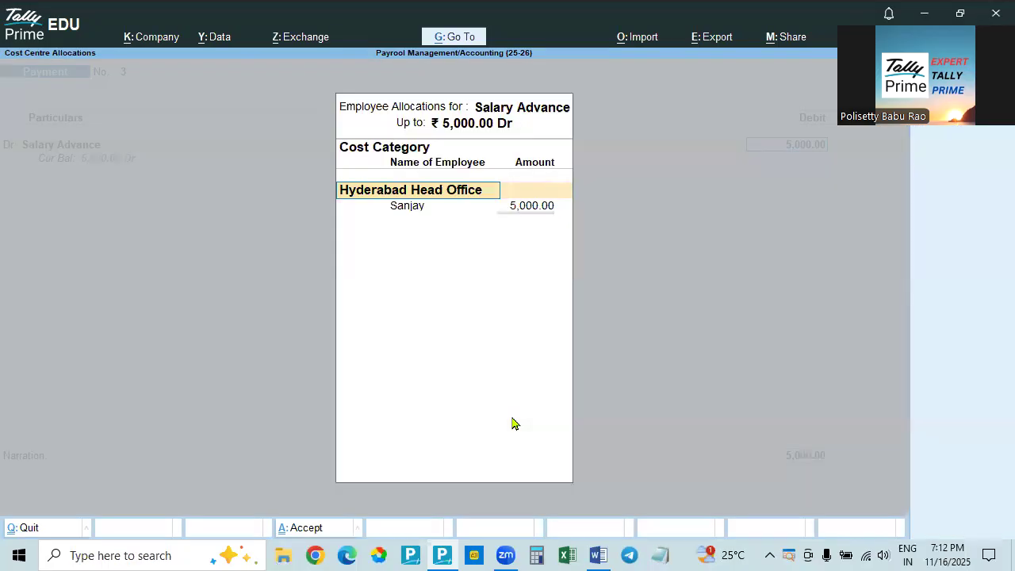
pyautogui.press('Return')
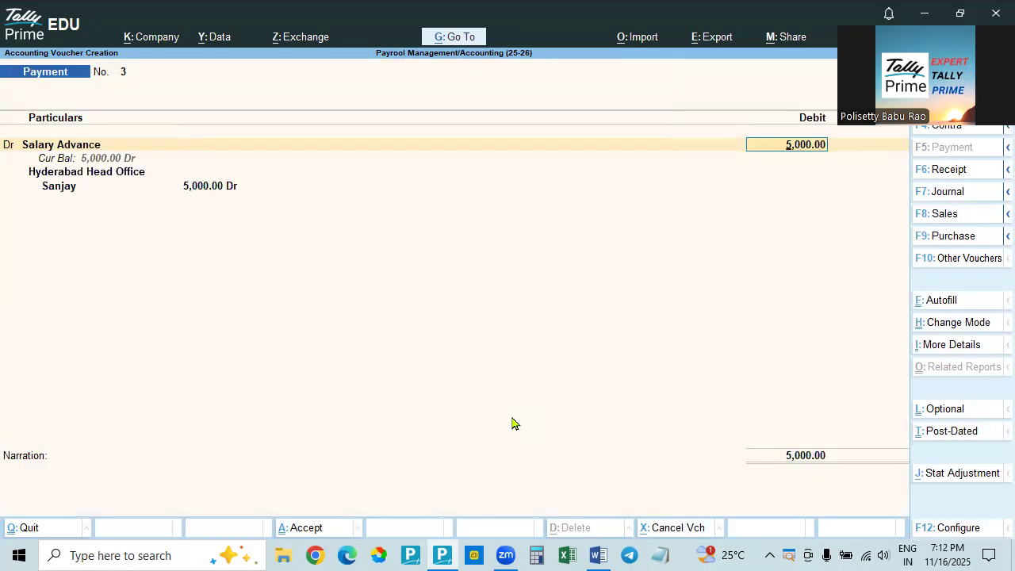
pyautogui.press('Escape')
pyautogui.press('Escape')
pyautogui.press('Return')
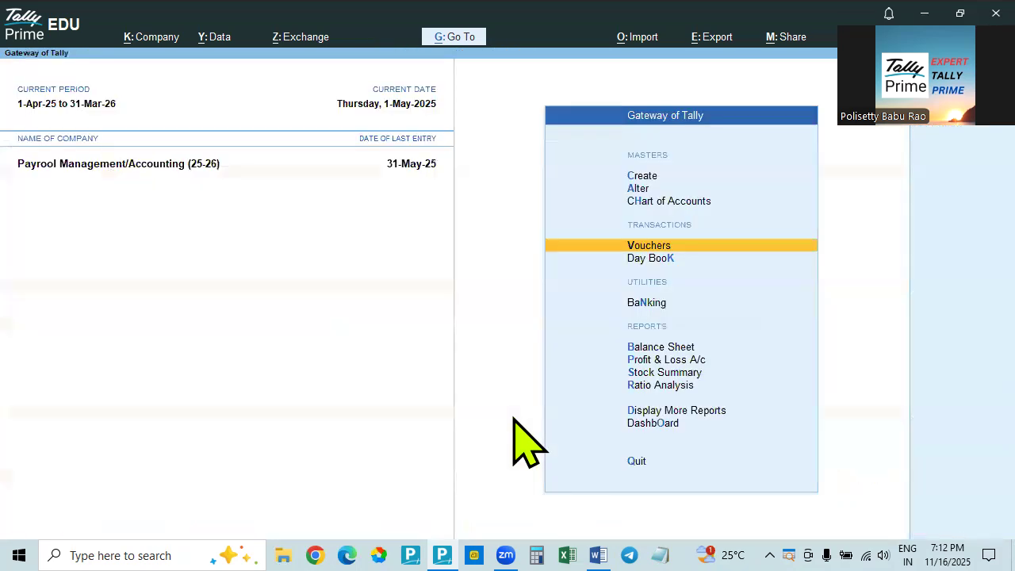
pyautogui.press('Return')
pyautogui.press('Return')
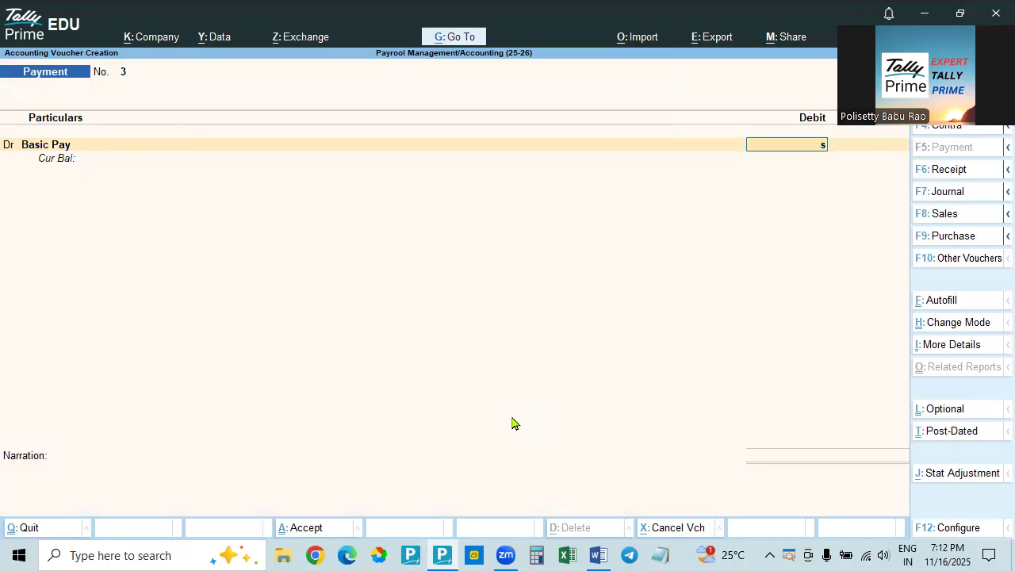
pyautogui.press('Escape')
pyautogui.press('Return')
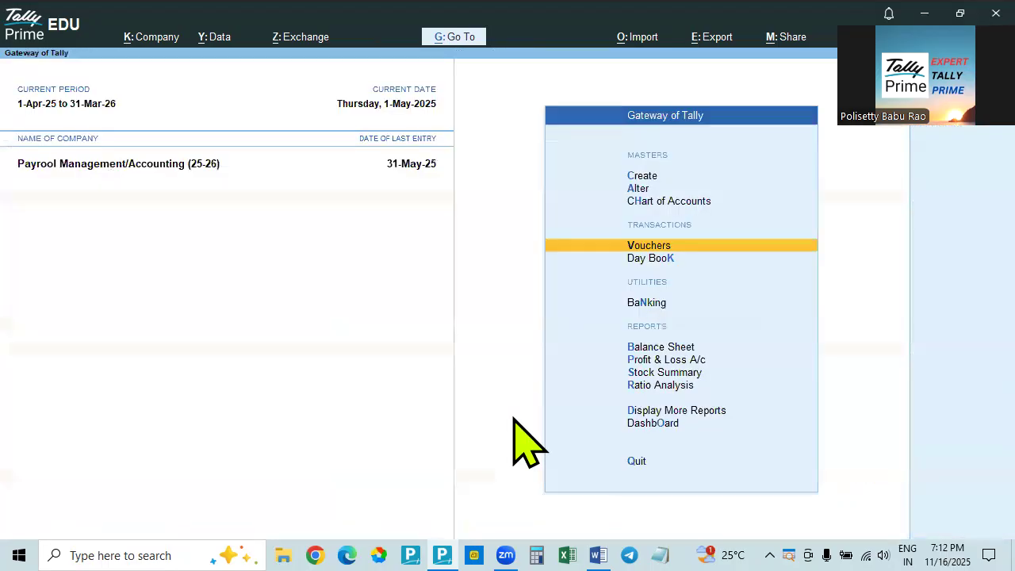
# Reopen voucher entry and choose Salary Advance as the debit ledger of the payment voucher
pyautogui.press('Return')
pyautogui.write('Sal')
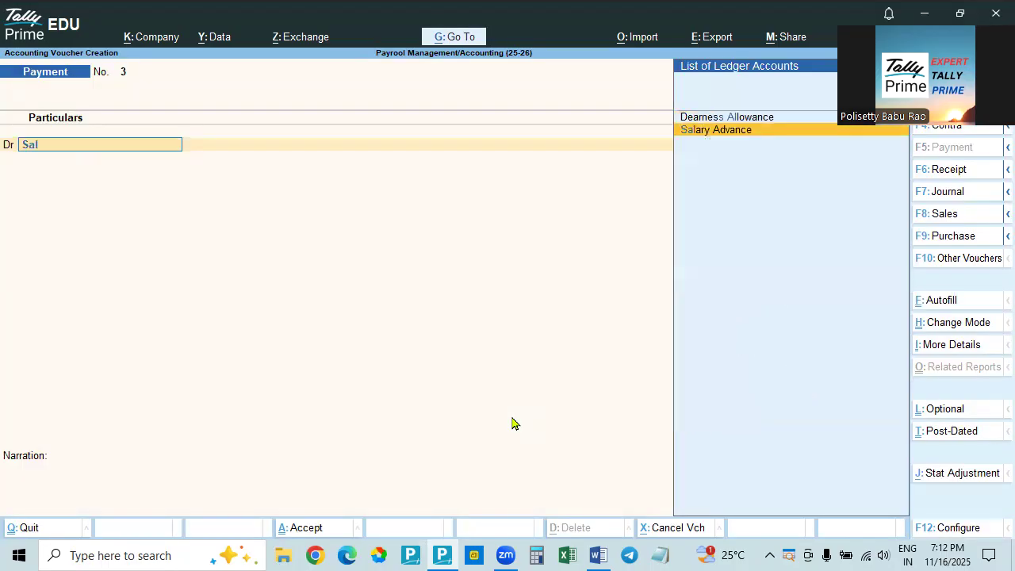
pyautogui.press('Return')
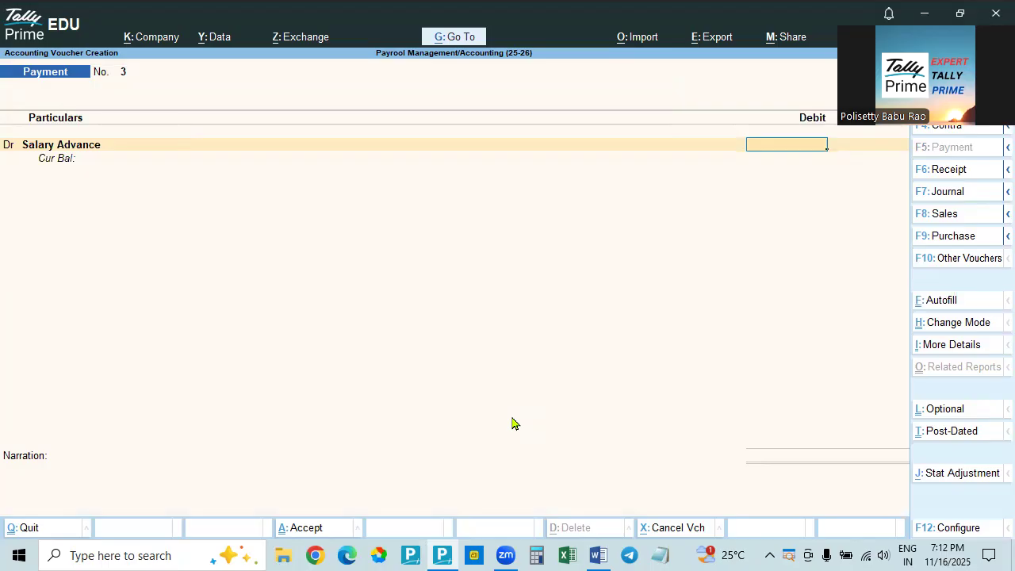
# Enable Cost Centres in the company features and save the change
pyautogui.press('F11')
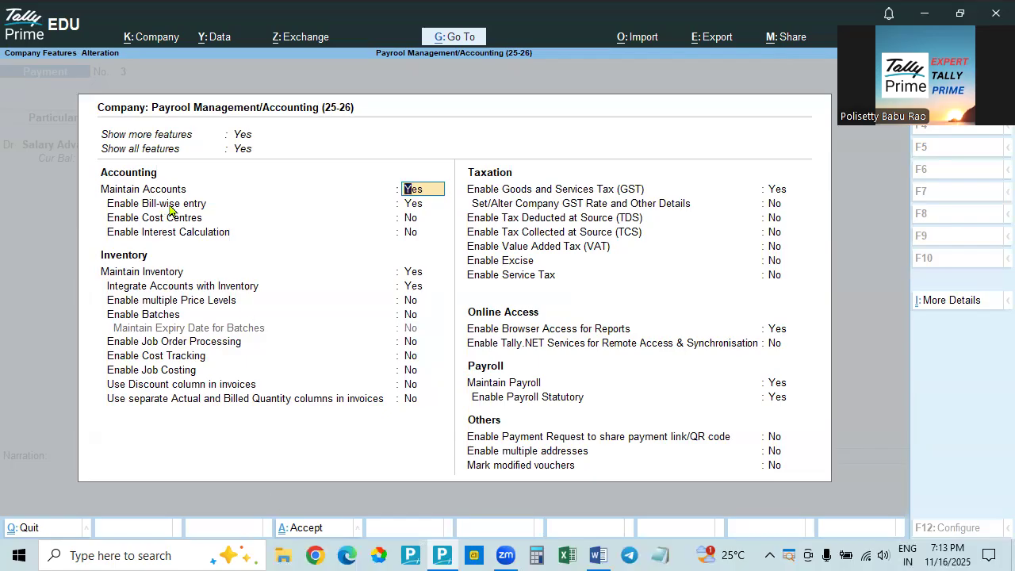
pyautogui.press('Return')
pyautogui.press('Return')
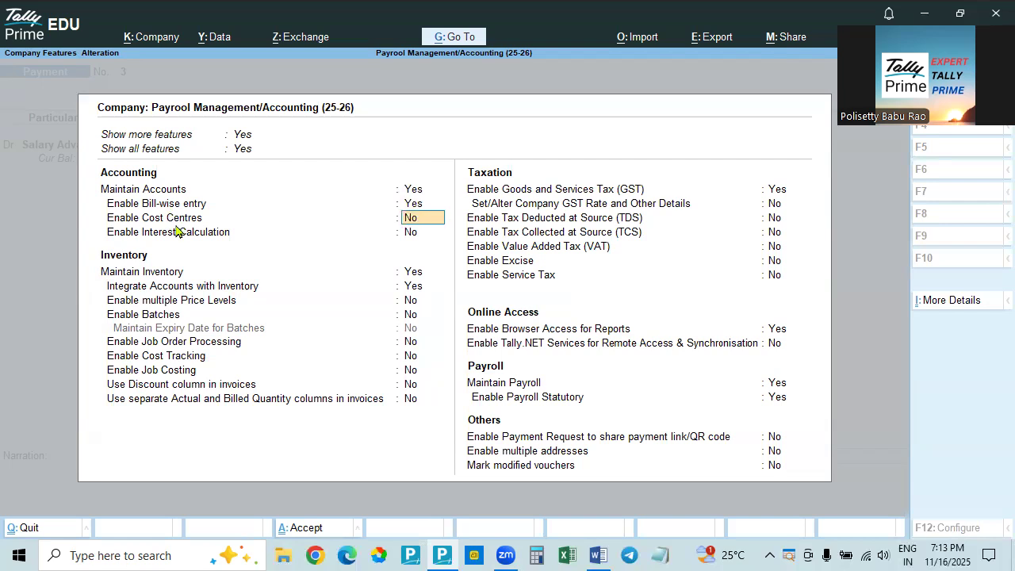
pyautogui.write('y')
pyautogui.press('Return')
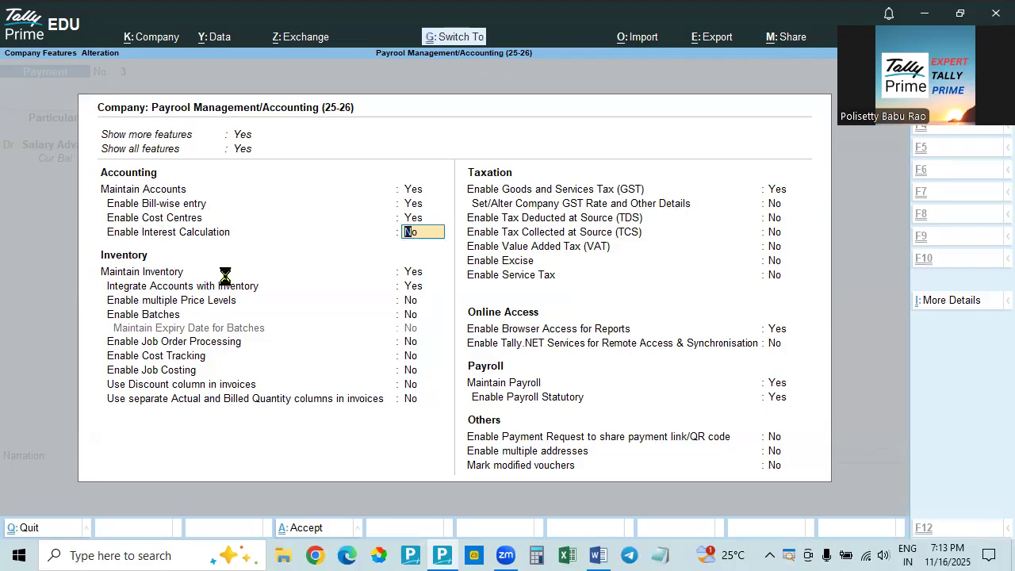
pyautogui.hotkey('ctrl', 'a')
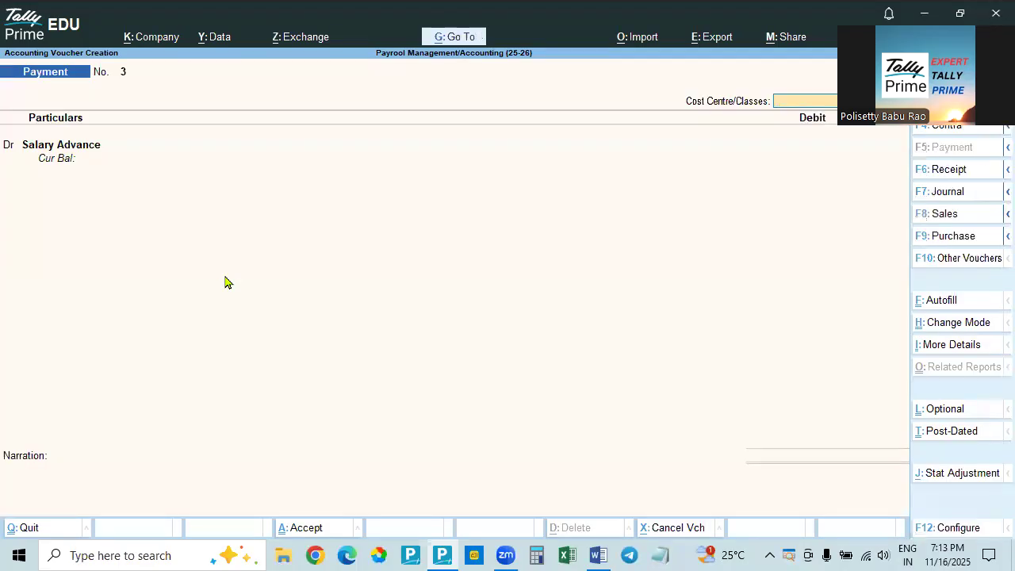
# Debit Salary Advance with 5,000, with cost centre class Not Applicable, and allocate it to the Accounts employee under Hyderabad Head Office
pyautogui.press('Return')
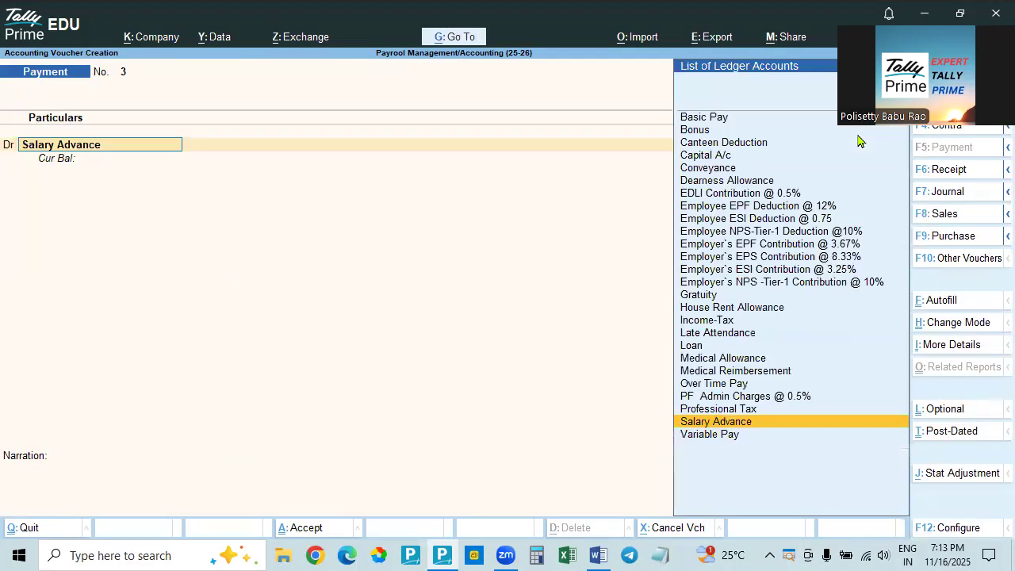
pyautogui.press('Return')
pyautogui.write('5000')
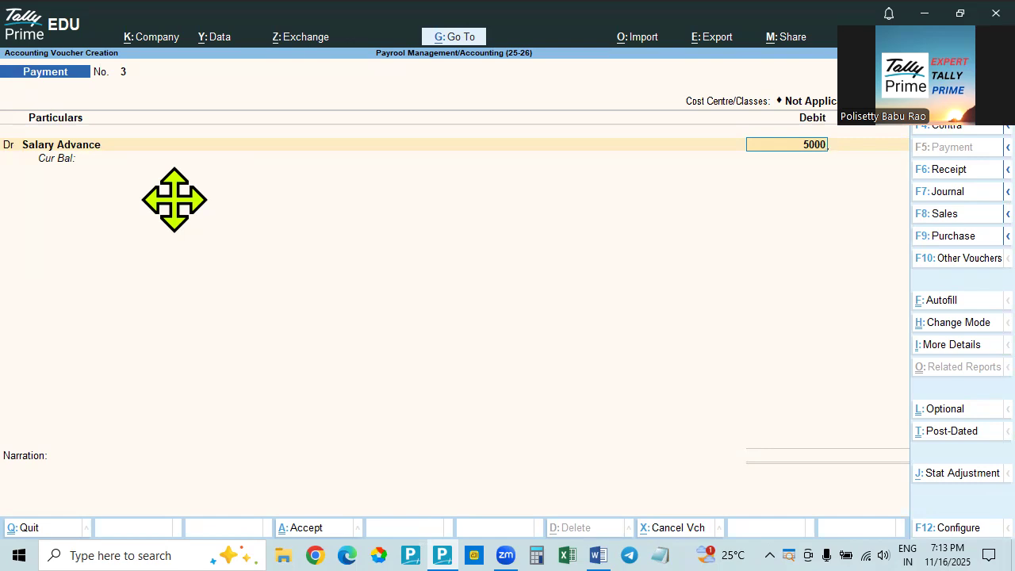
pyautogui.press('Return')
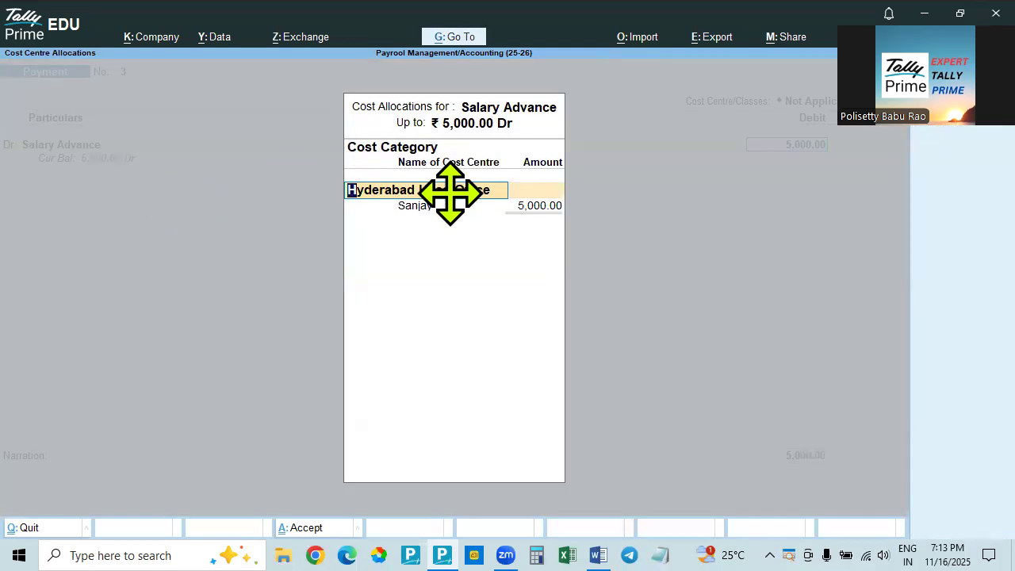
pyautogui.press('Return')
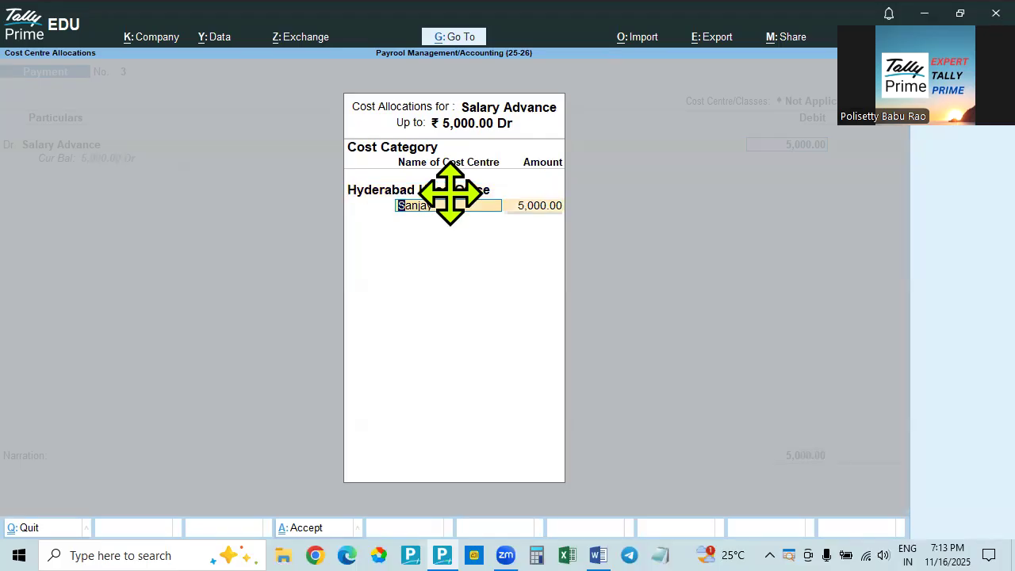
pyautogui.hotkey('alt', 'Tab')
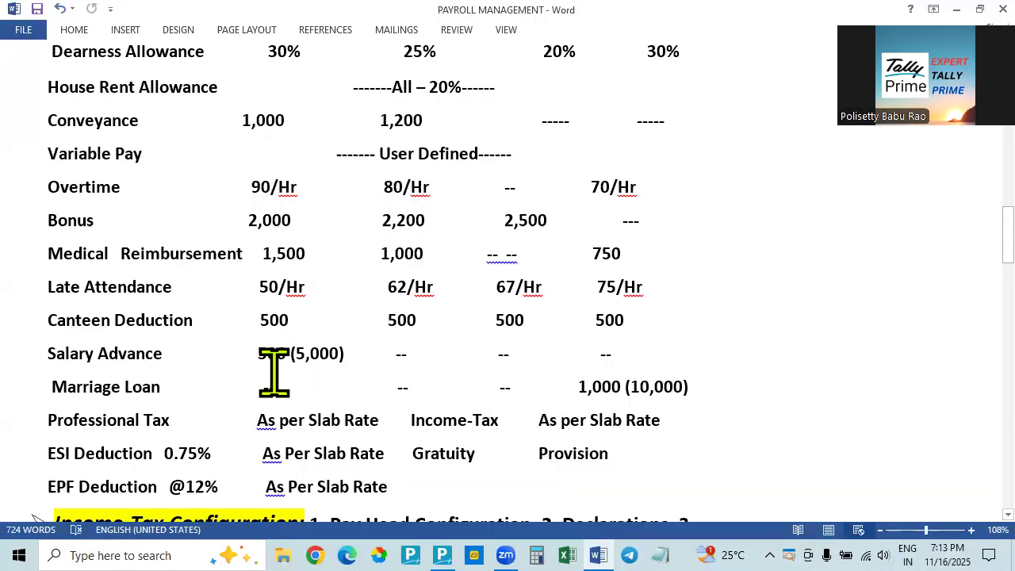
pyautogui.hotkey('alt', 'Tab')
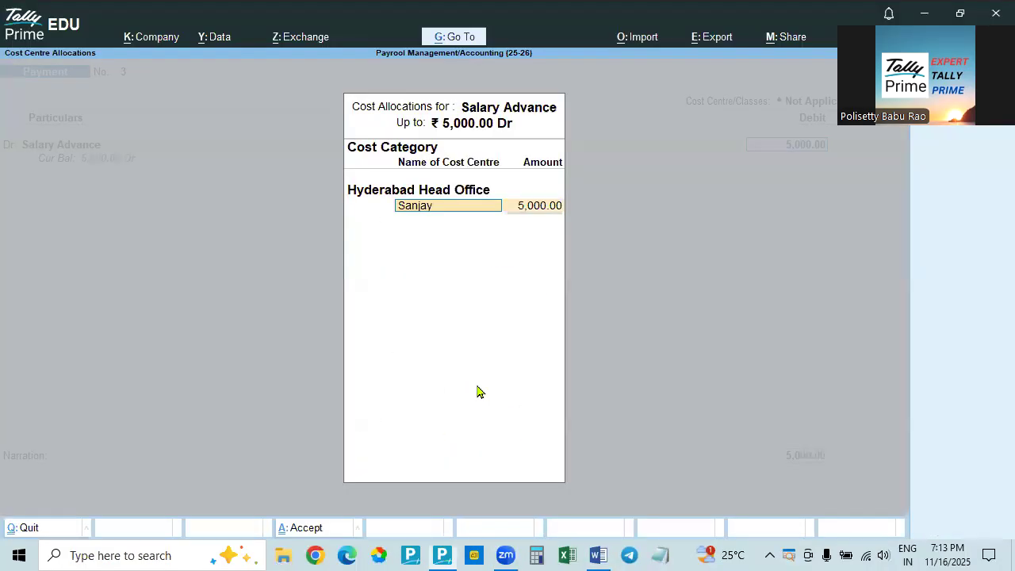
pyautogui.press('Return')
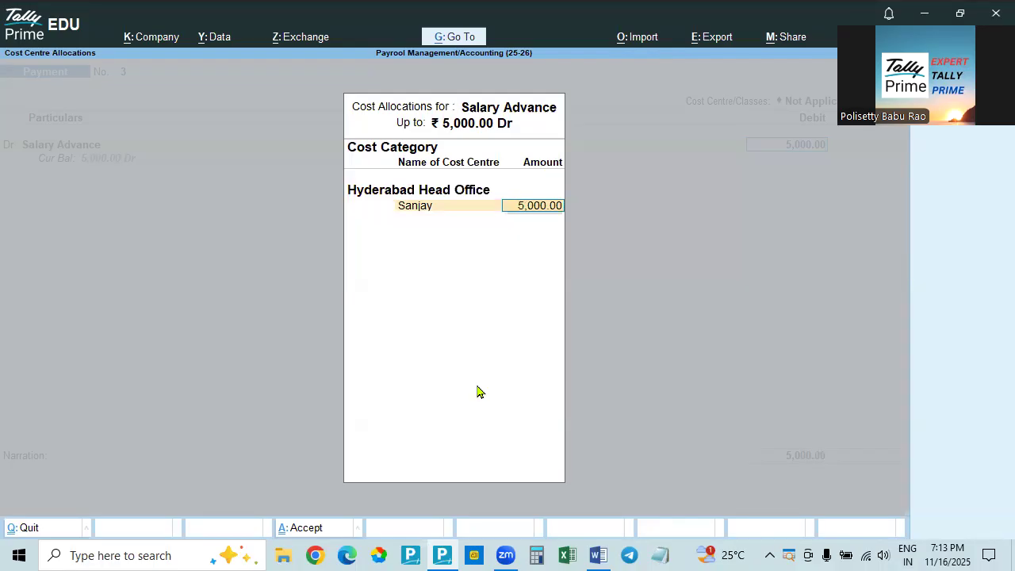
# Try splitting the salary advance as 2,500 each between the Accounts and Sales employees of Hyderabad Head Office
pyautogui.hotkey('alt', 'Tab')
pyautogui.scroll(6, 478, 391)
pyautogui.hotkey('alt', 'Tab')
pyautogui.write('2500')
pyautogui.press('Return')
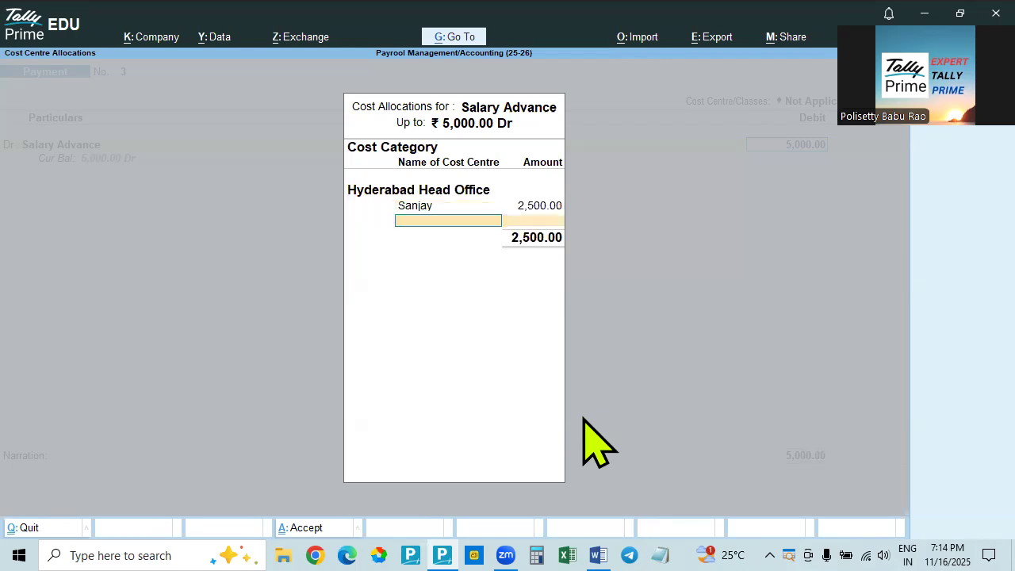
pyautogui.write('Raj')
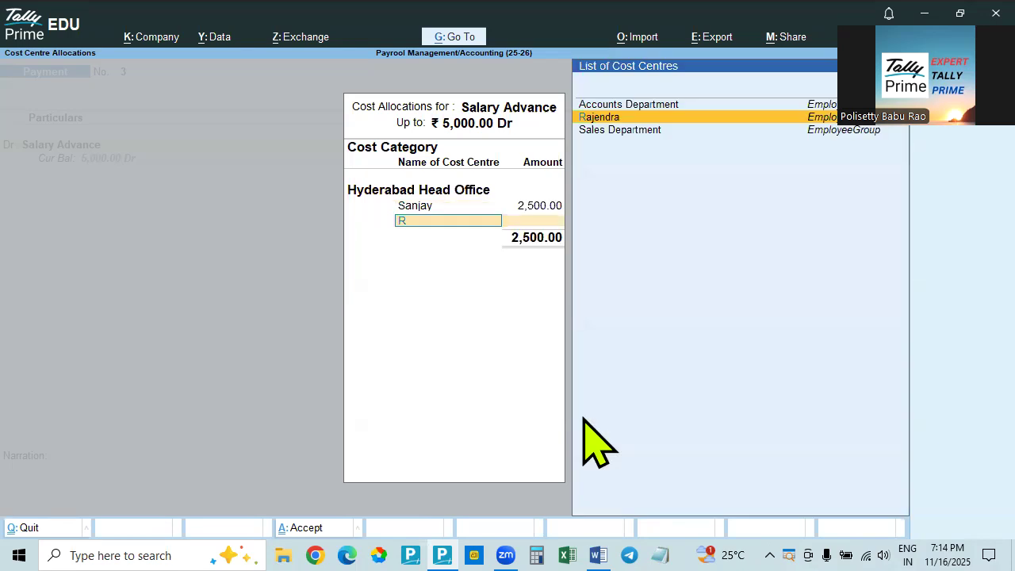
pyautogui.press('Return')
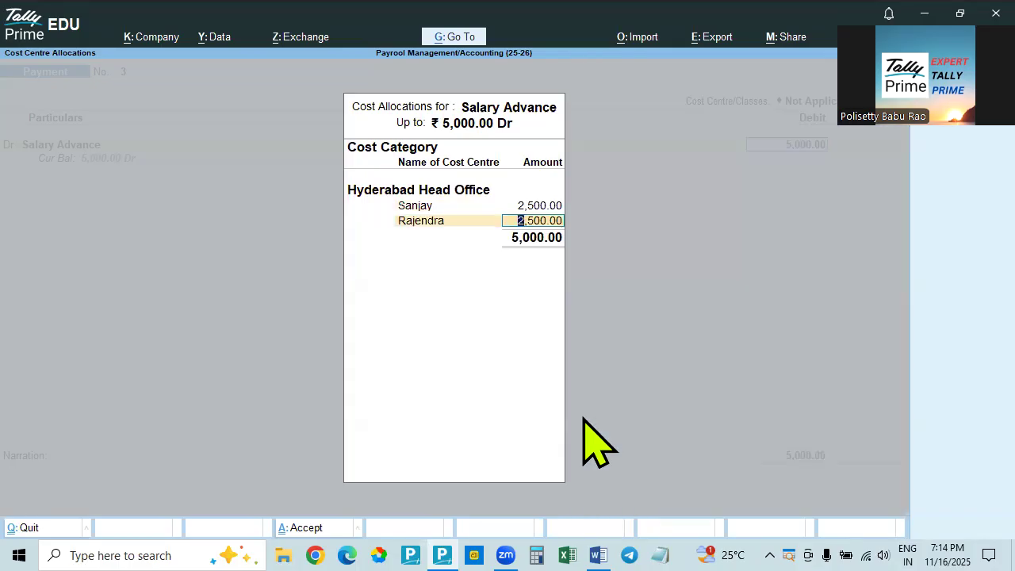
# Allocate the full 5,000 to the Accounts employee, dropping the Sales employee from the split
pyautogui.press('BackSpace')
pyautogui.press('BackSpace')
pyautogui.write('5000')
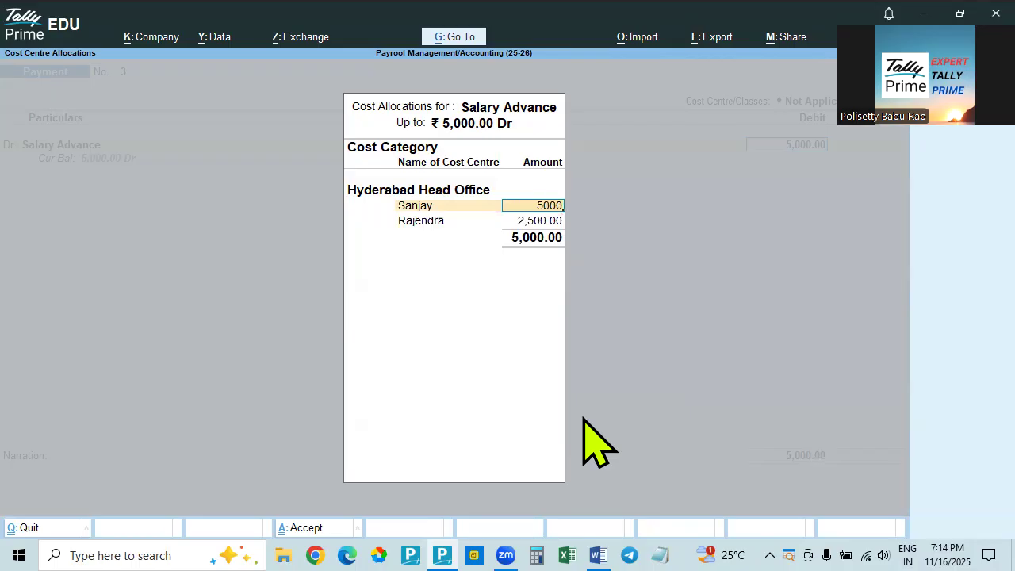
pyautogui.press('Return')
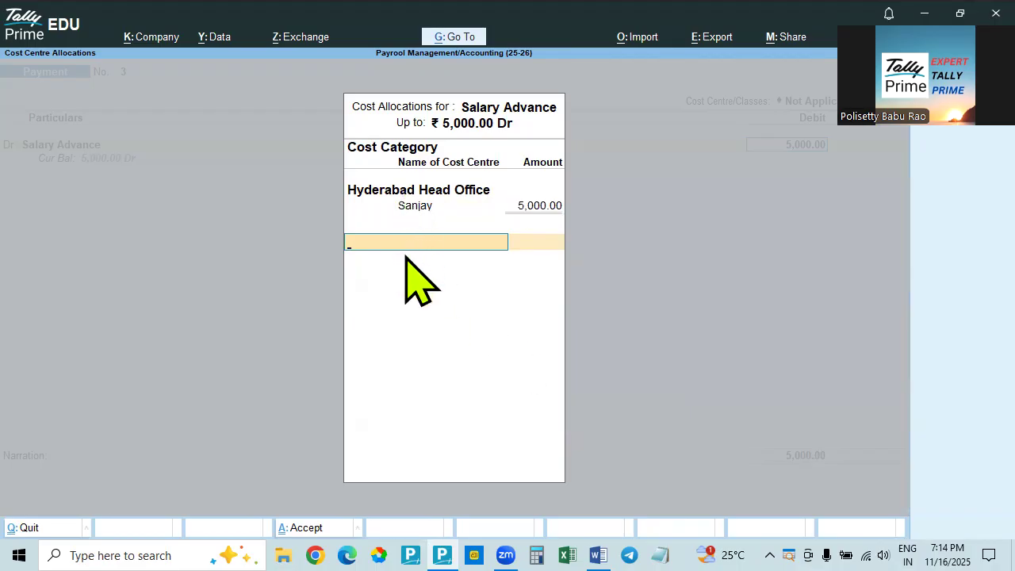
# Check the employees' branches in the Word payroll document, finish the cost allocation, and credit State Bank of India with 5,000
pyautogui.hotkey('alt', 'Tab')
pyautogui.hotkey('alt', 'Tab')
pyautogui.hotkey('alt', 'Tab')
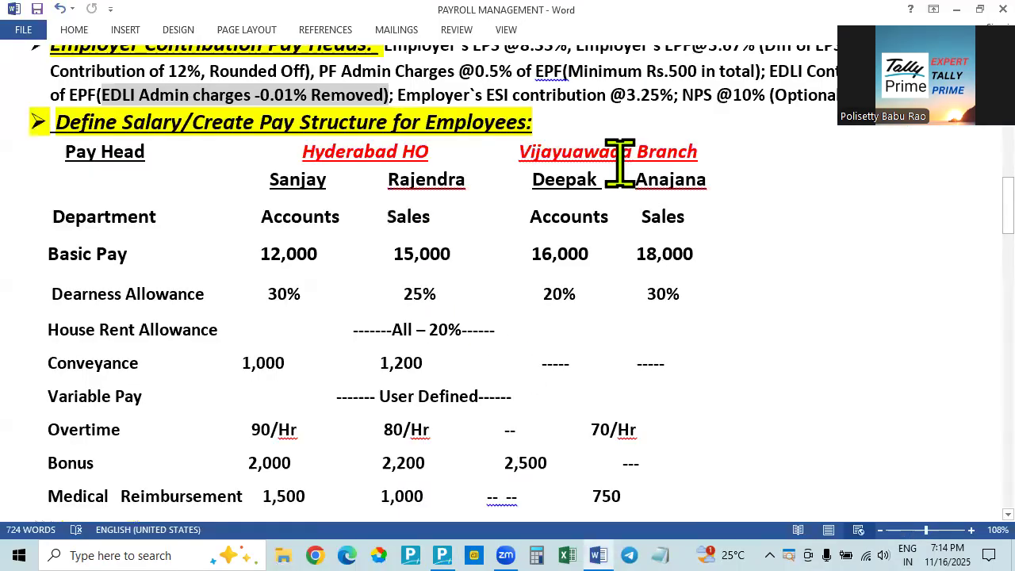
pyautogui.hotkey('alt', 'Tab')
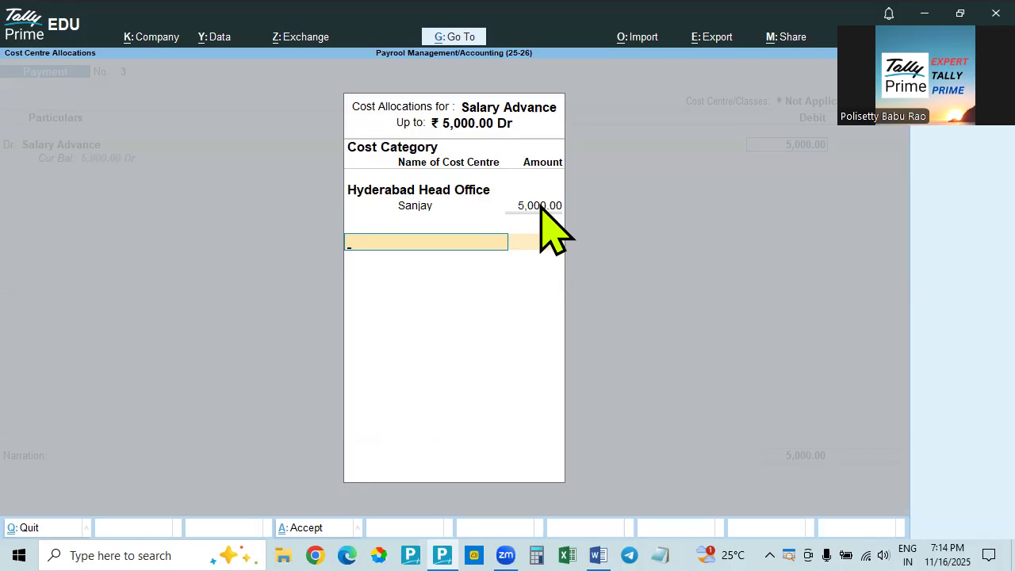
pyautogui.press('Return')
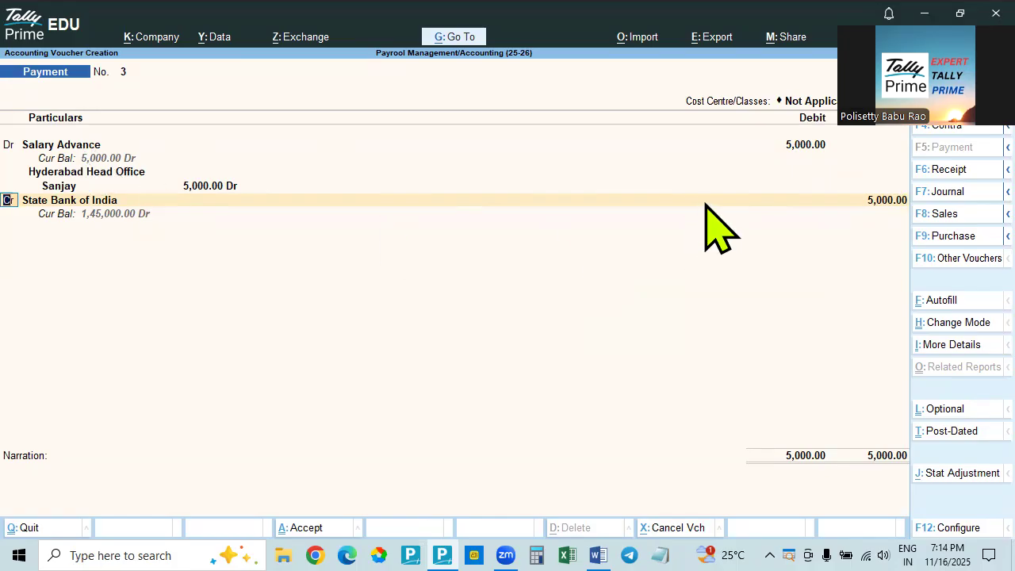
# Check the Salary Advance and Marriage Loan rows in the Word payroll document against the payment voucher
pyautogui.hotkey('alt', 'Tab')
pyautogui.scroll(-6, 634, 444)
pyautogui.hotkey('alt', 'Tab')
pyautogui.hotkey('alt', 'Tab')
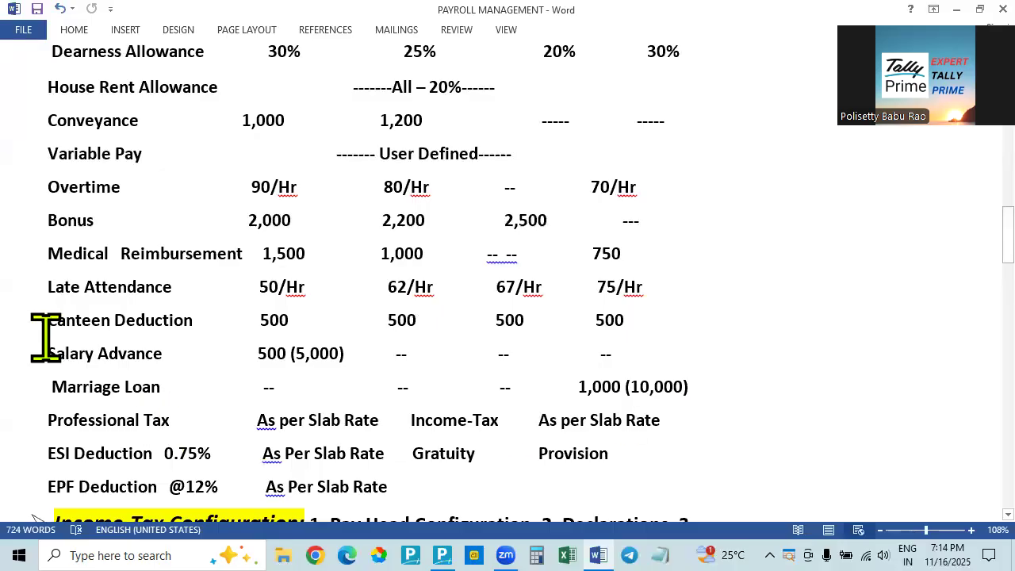
pyautogui.hotkey('alt', 'Tab')
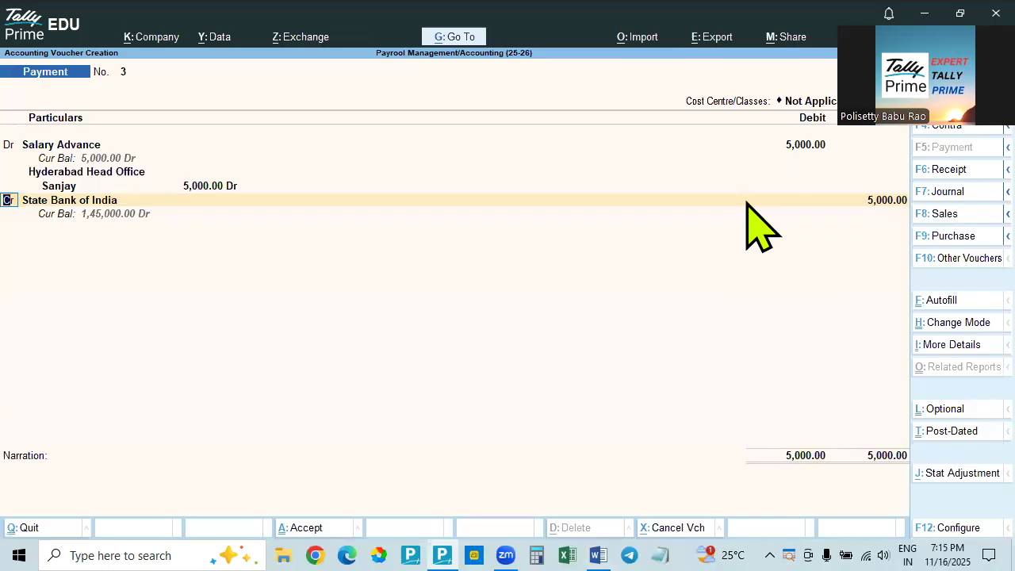
pyautogui.hotkey('alt', 'Tab')
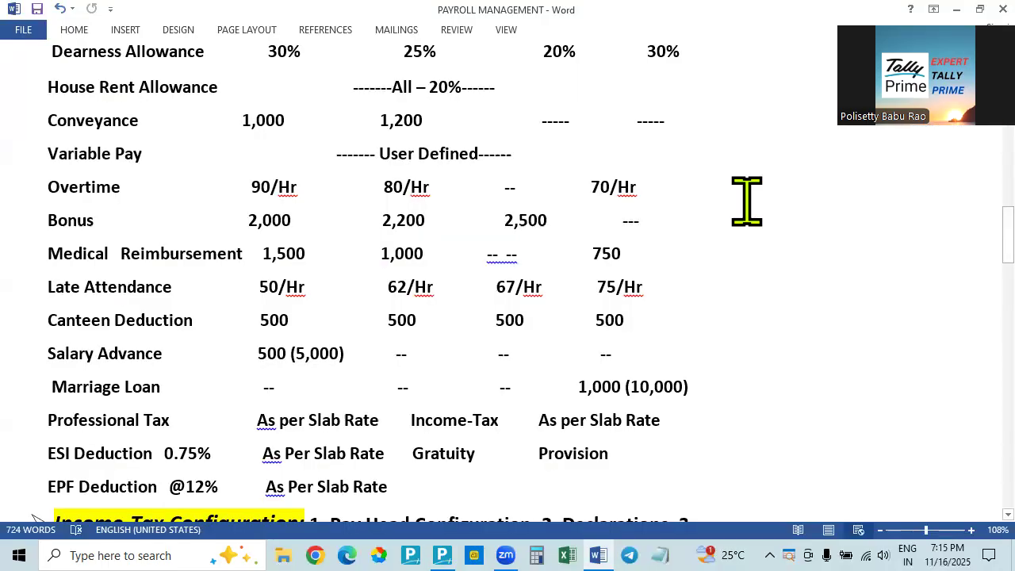
# Recheck the payroll figures in Word, return to Tally Prime, and add a 10,000 debit to the Loan ledger on the payment voucher
pyautogui.scroll(2, 746, 202)
pyautogui.scroll(-2, 519, 310)
pyautogui.hotkey('alt', 'Tab')
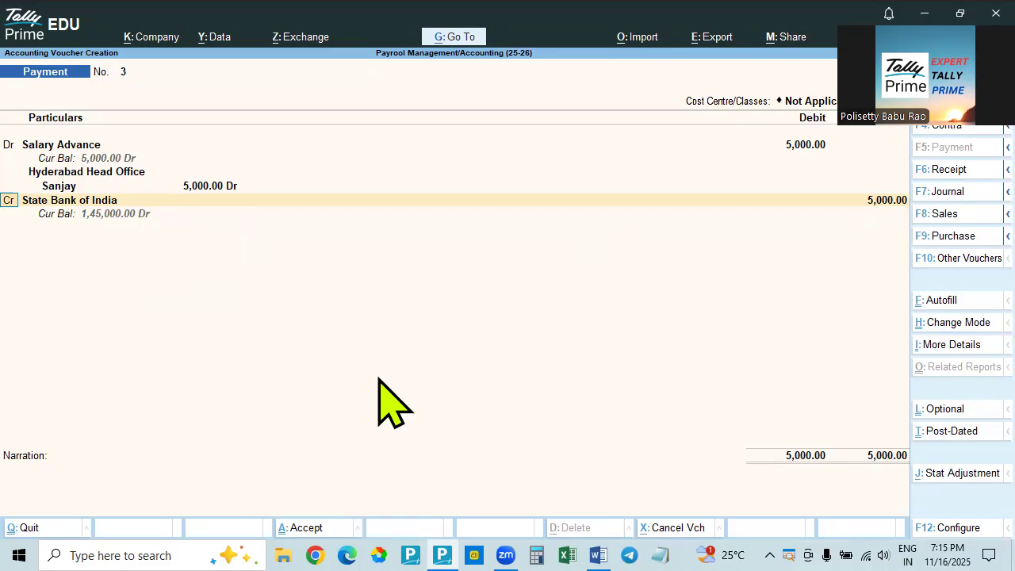
pyautogui.press('Return')
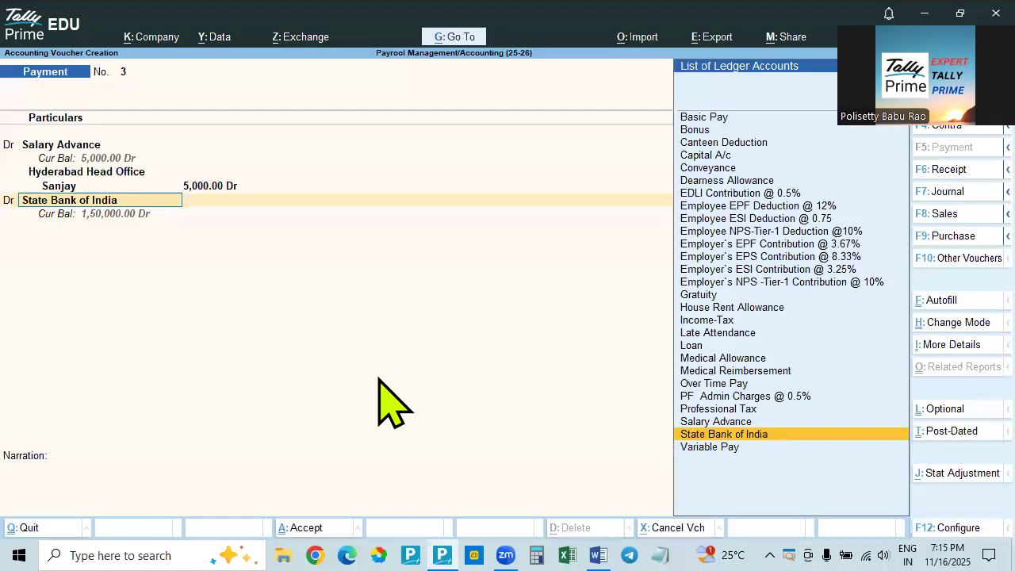
pyautogui.press('Up')
pyautogui.press('Up')
pyautogui.press('Up')
pyautogui.press('Up')
pyautogui.press('Up')
pyautogui.press('Up')
pyautogui.press('Up')
pyautogui.press('Return')
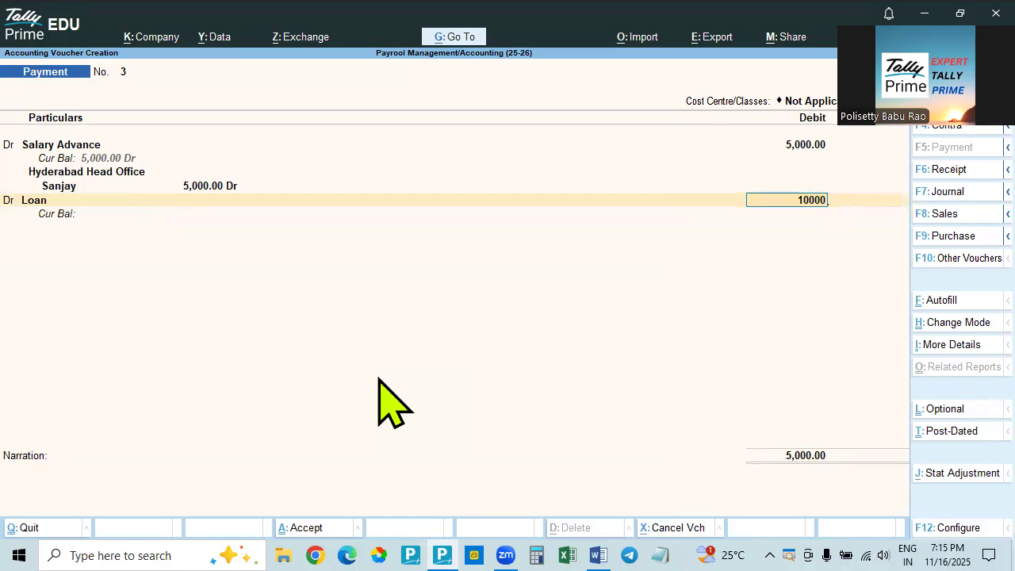
pyautogui.press('Return')
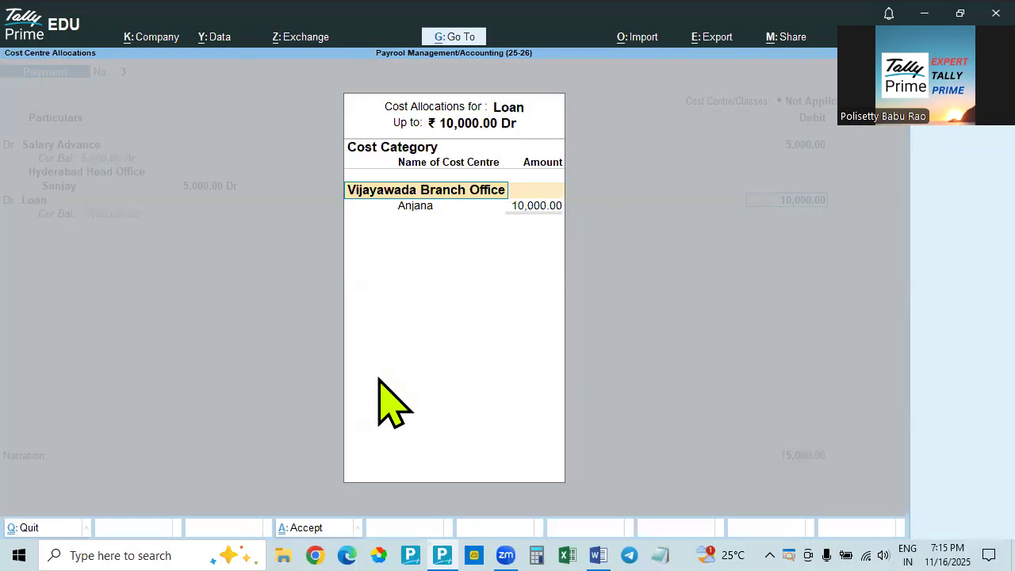
# Verify the Marriage Loan recipient in the Word document and allocate the 10,000 loan to the Sales employee of Vijayawada Branch Office
pyautogui.hotkey('alt', 'Tab')
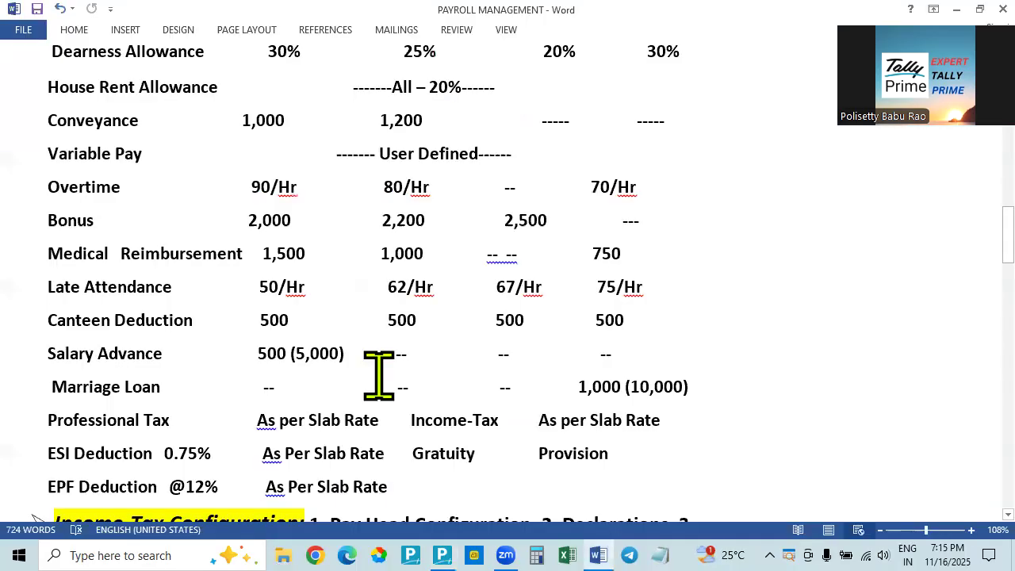
pyautogui.hotkey('alt', 'Tab')
pyautogui.press('Return')
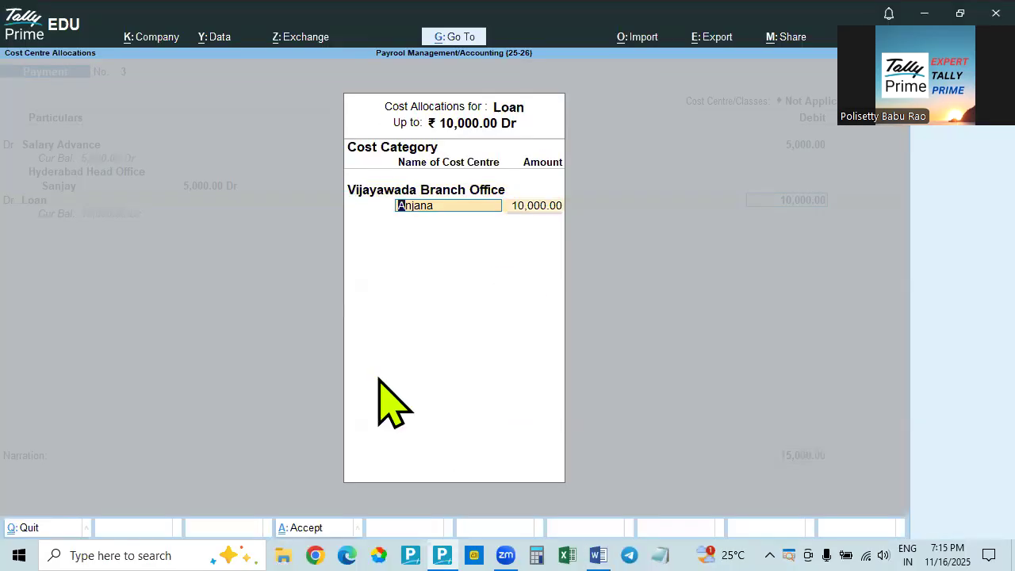
pyautogui.hotkey('alt', 'Tab')
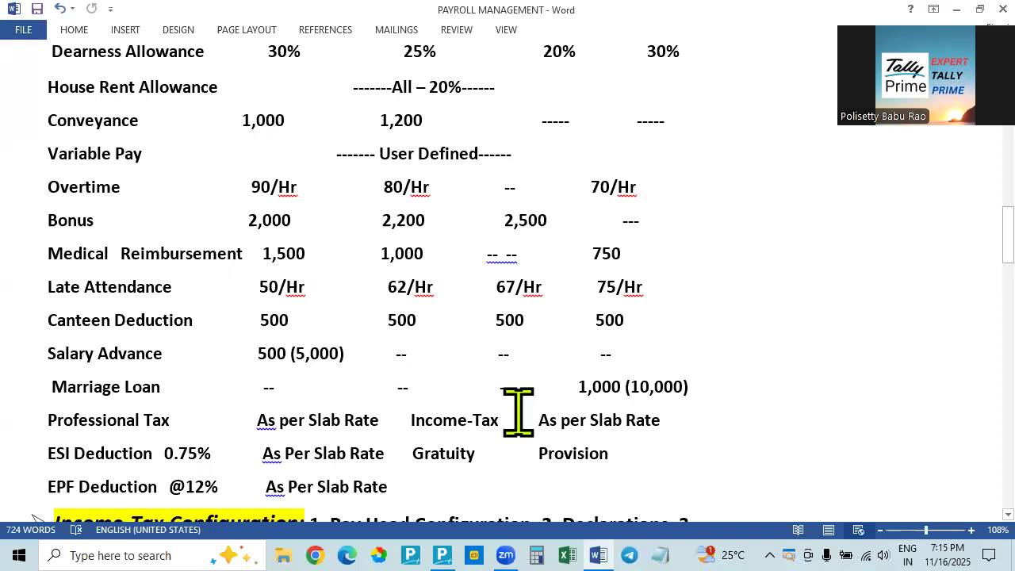
pyautogui.scroll(6, 630, 263)
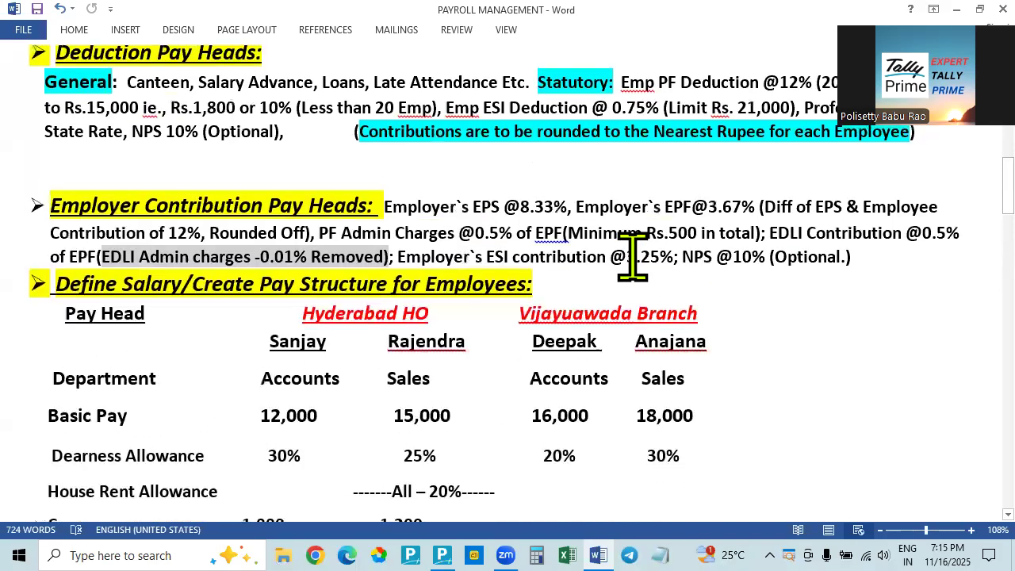
pyautogui.hotkey('alt', 'Tab')
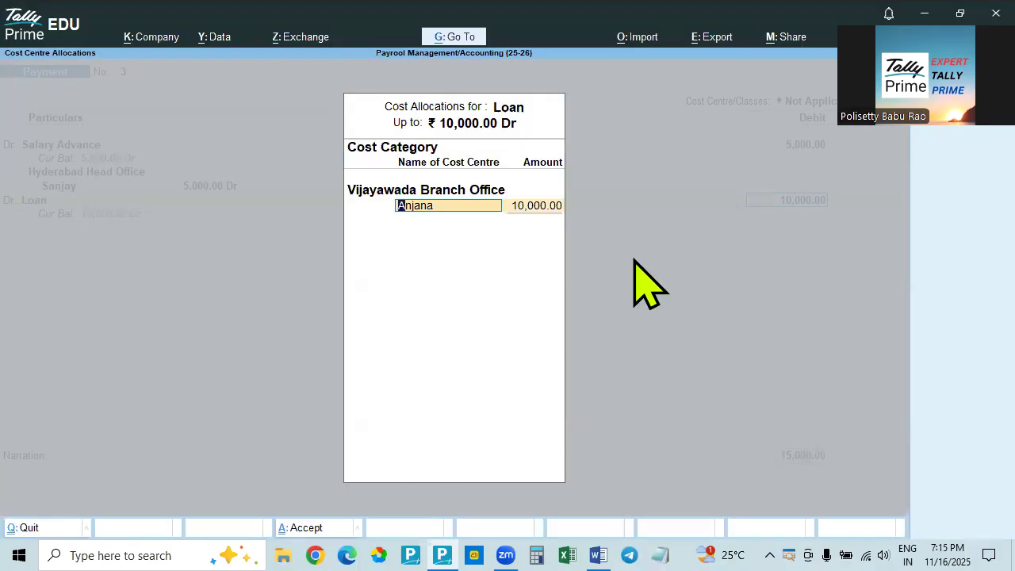
pyautogui.press('Return')
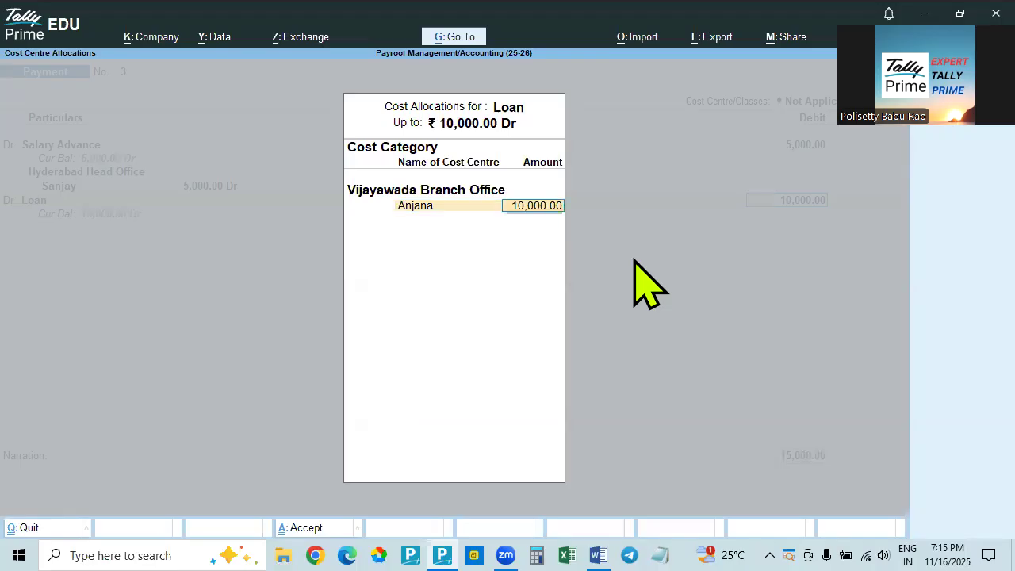
pyautogui.press('Return')
# Credit State Bank of India with 15,000 and open its bank allocations
pyautogui.press('Return')
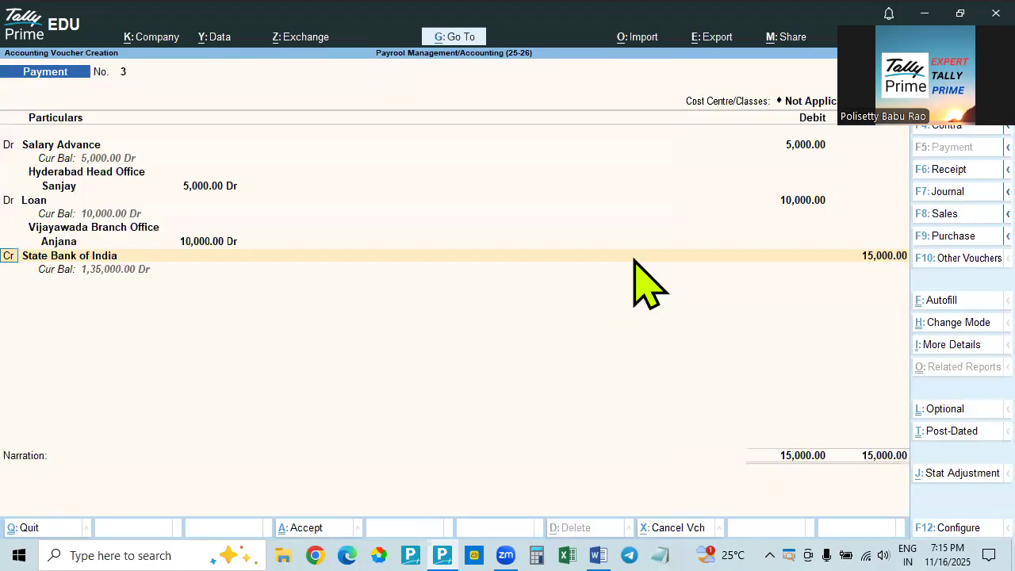
pyautogui.press('Return')
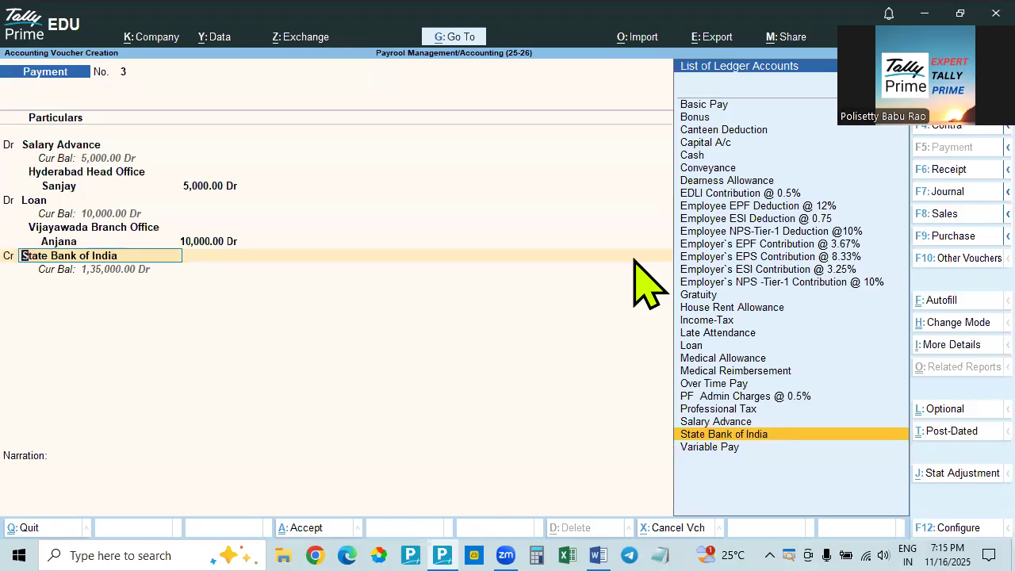
pyautogui.press('Return')
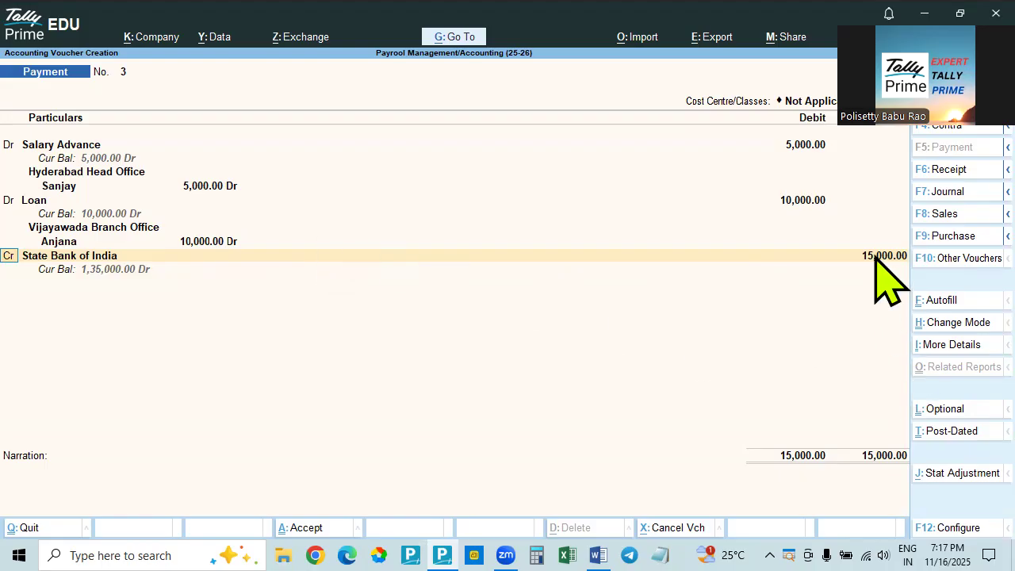
pyautogui.press('BackSpace')
pyautogui.press('Return')
pyautogui.press('Return')
pyautogui.press('Return')
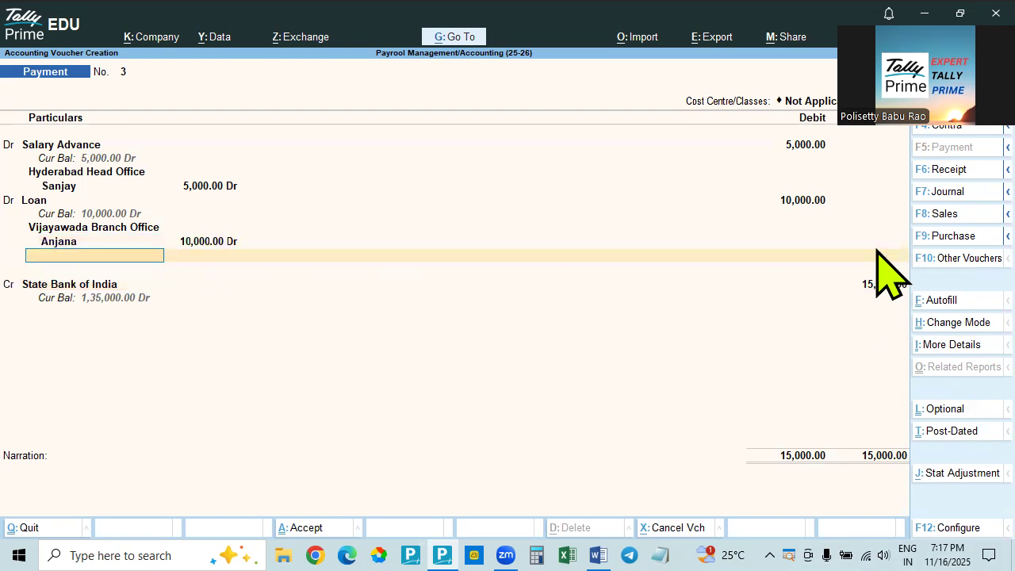
pyautogui.press('Return')
pyautogui.press('Return')
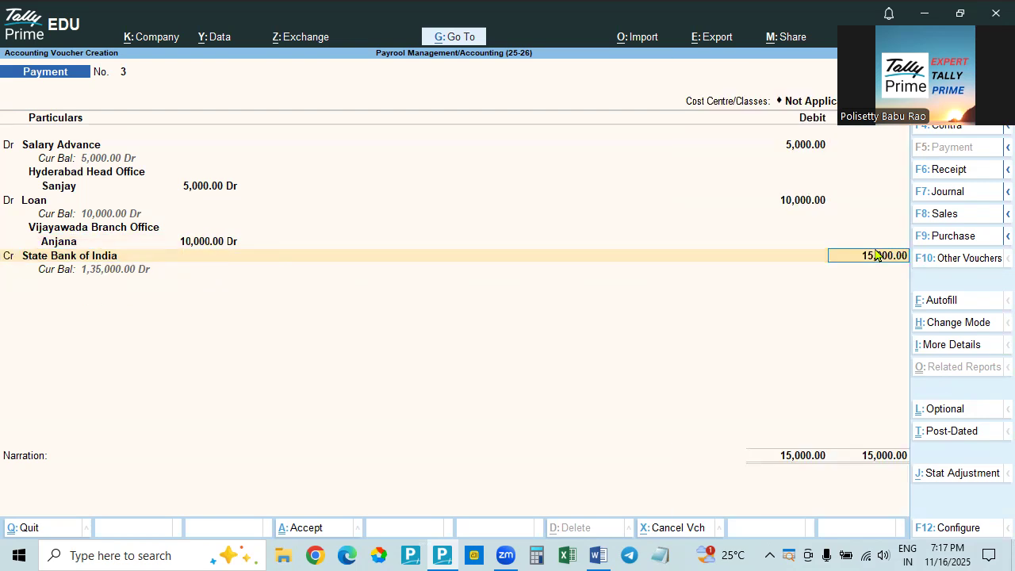
pyautogui.press('Return')
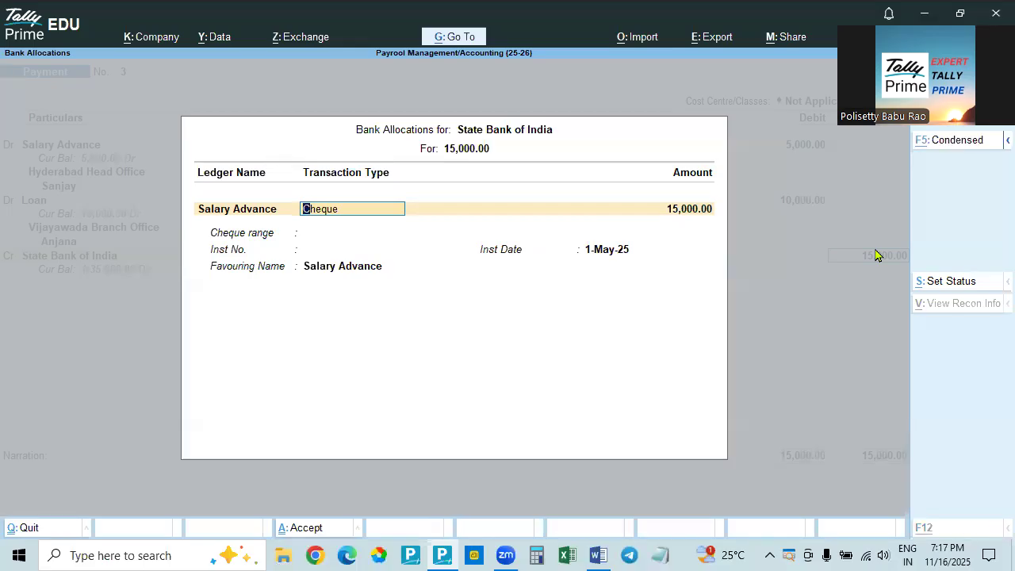
# Check the advance and loan amounts in Word, and allocate 5,000 of the bank payment to Salary Advance by cheque
pyautogui.hotkey('alt', 'Tab')
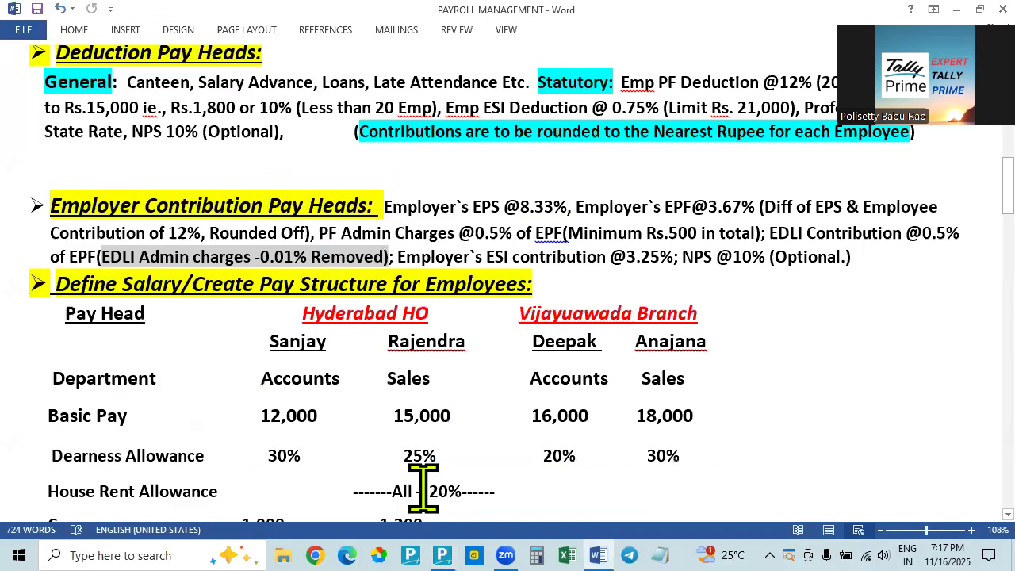
pyautogui.scroll(-5, 504, 445)
pyautogui.hotkey('alt', 'Tab')
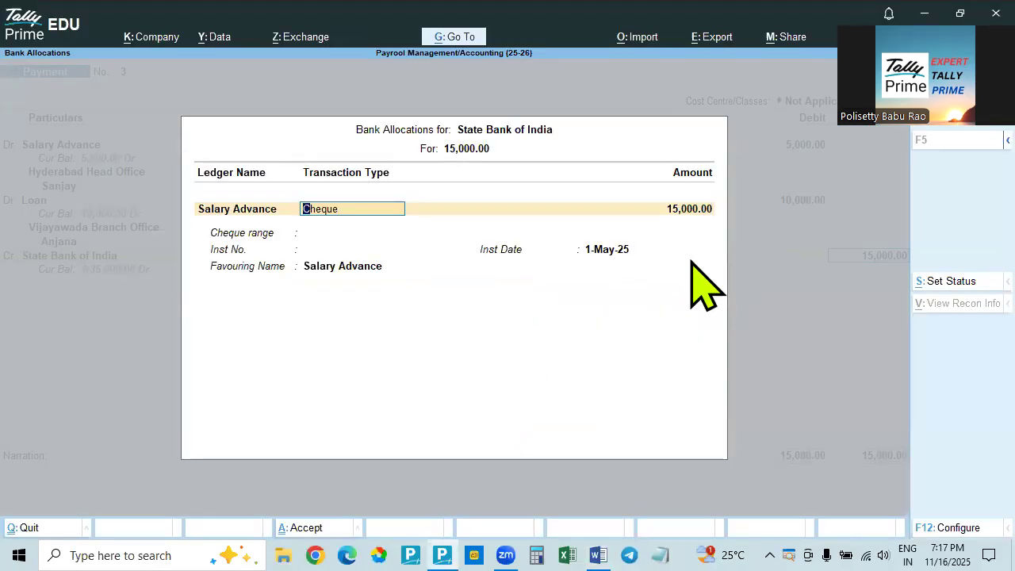
pyautogui.press('Return')
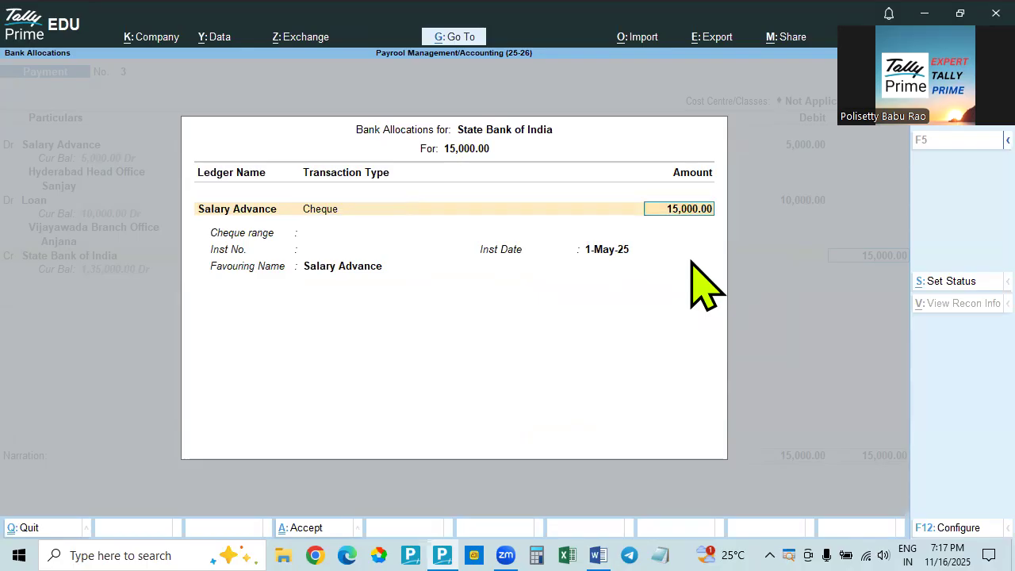
pyautogui.write('5000')
pyautogui.press('Return')
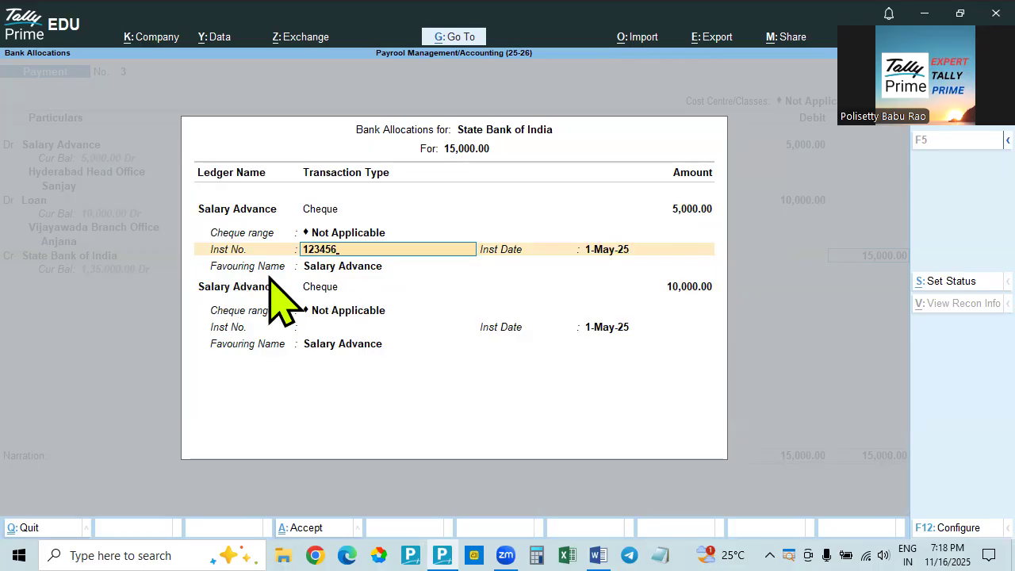
# Set Show Favouring Name to No in the bank allocation configuration
pyautogui.press('F12')
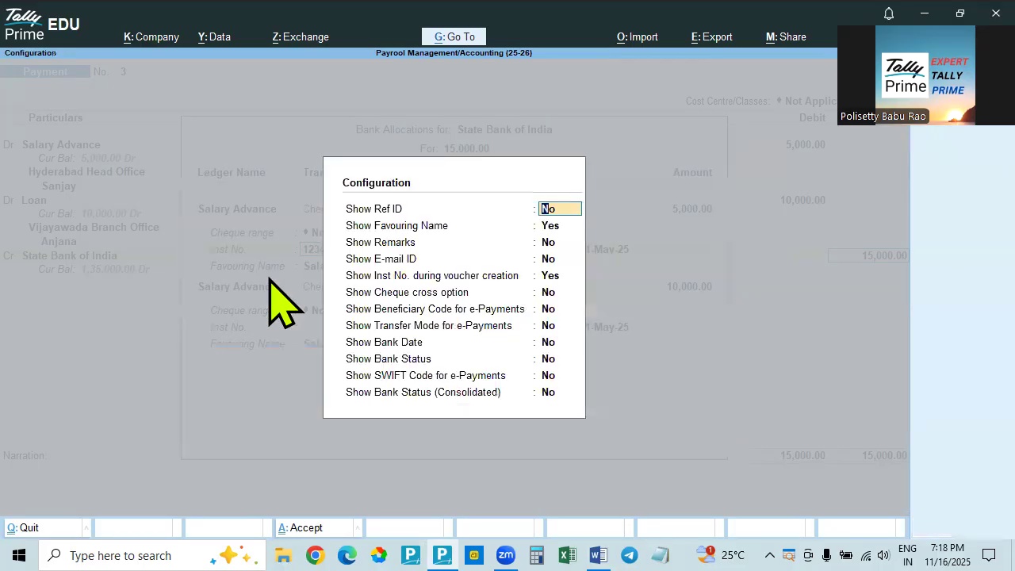
pyautogui.click(546, 227)
pyautogui.press('n')
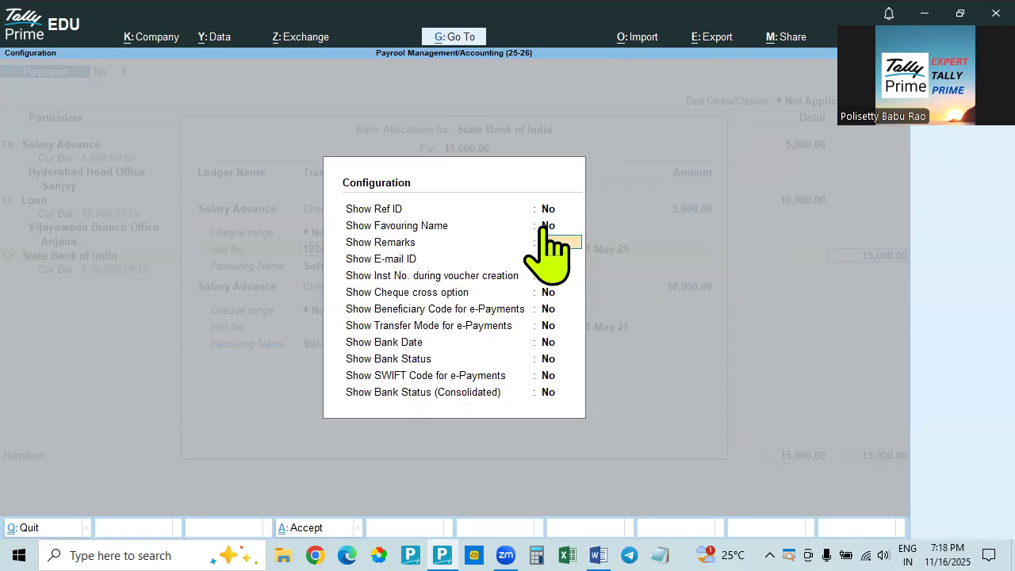
pyautogui.hotkey('ctrl', 'a')
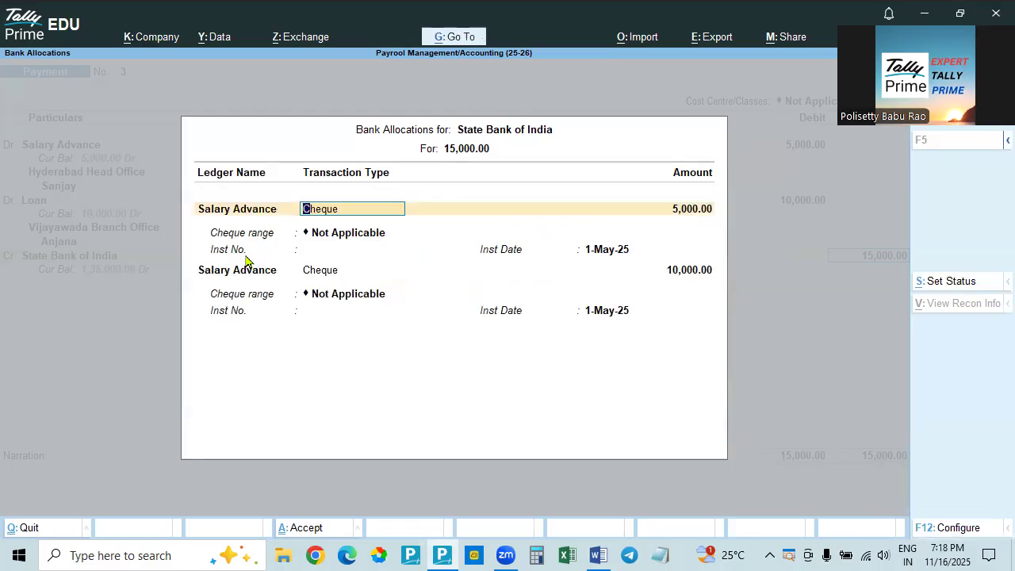
# Set Show Favouring Name back to Yes in the bank allocation configuration
pyautogui.press('F12')
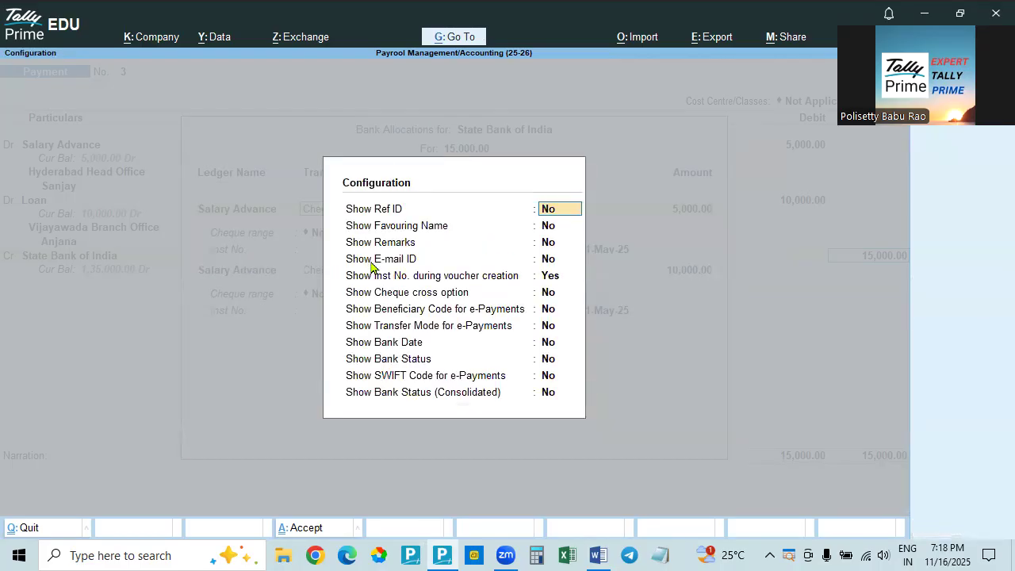
pyautogui.click(556, 233)
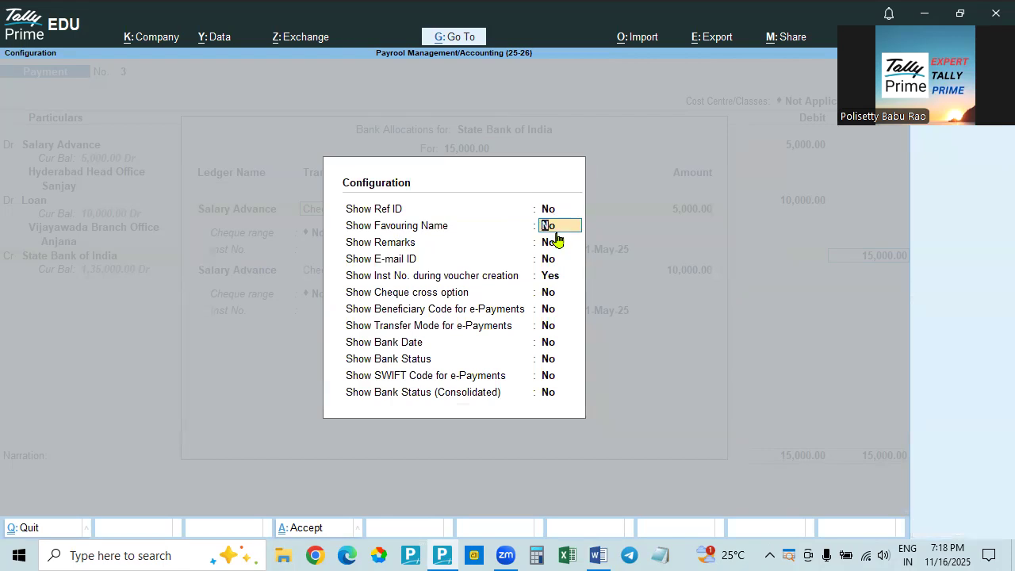
pyautogui.press('y')
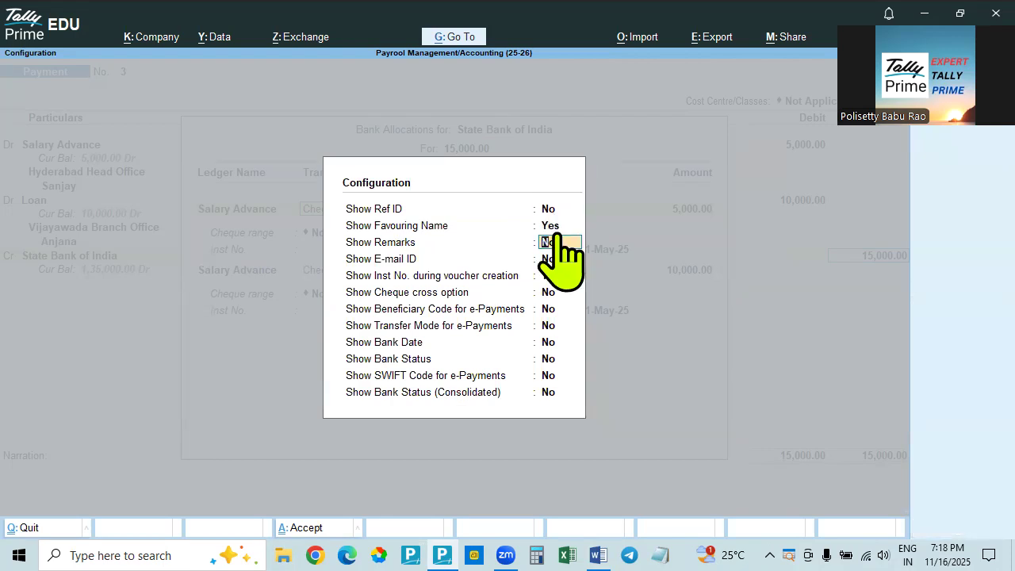
pyautogui.hotkey('ctrl', 'a')
# Enter instrument number 123456 for the 5,000 Salary Advance cheque and make it favour the Accounts employee of Hyderabad Head Office
pyautogui.press('Return')
pyautogui.press('Return')
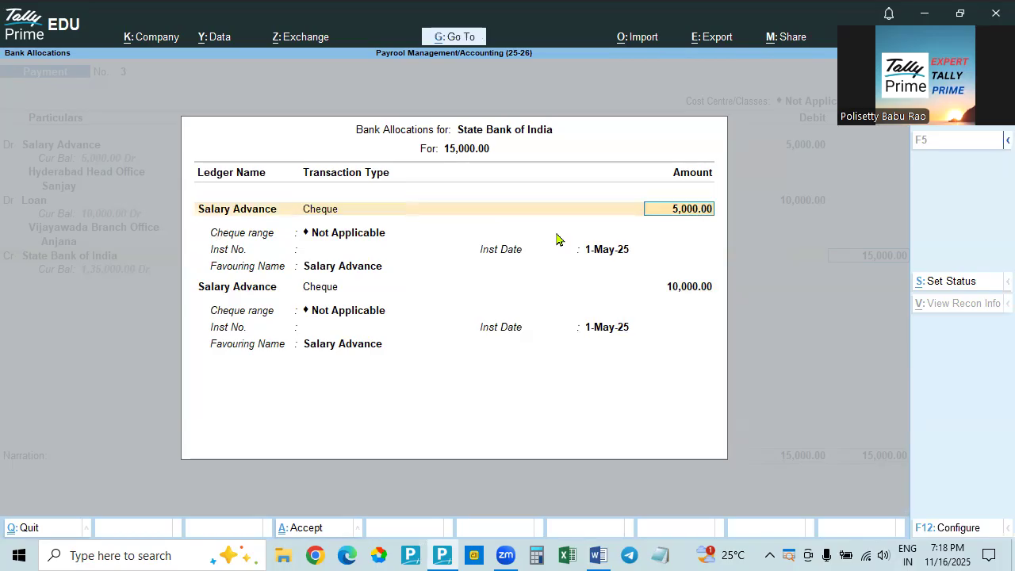
pyautogui.write('123456')
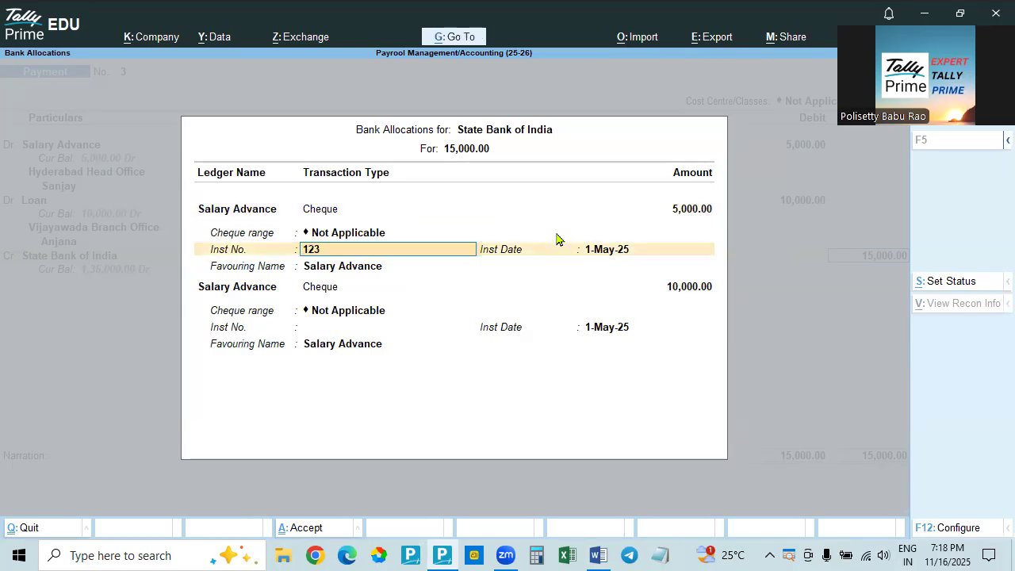
pyautogui.press('Return')
pyautogui.press('Return')
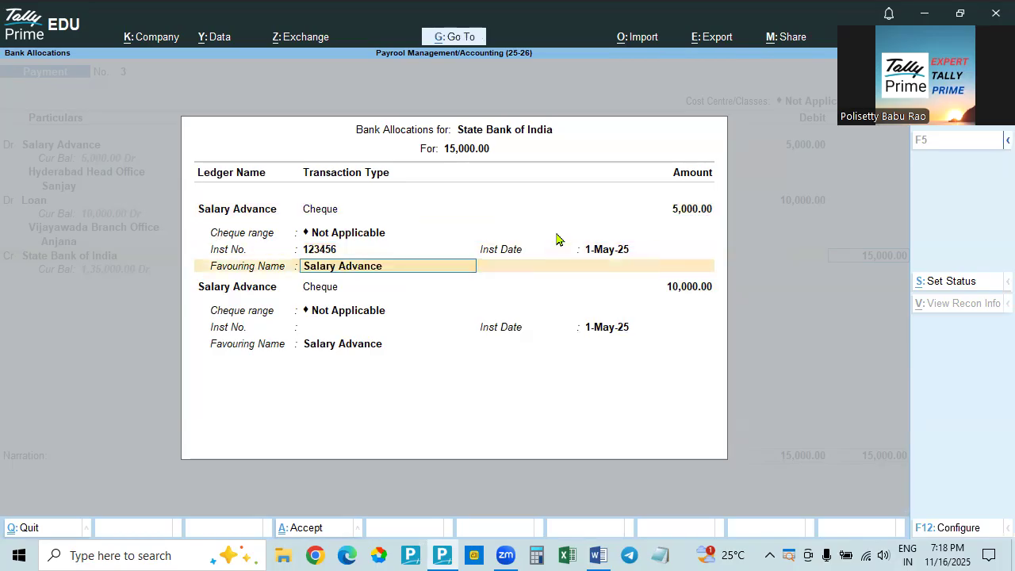
pyautogui.write('Sanjay')
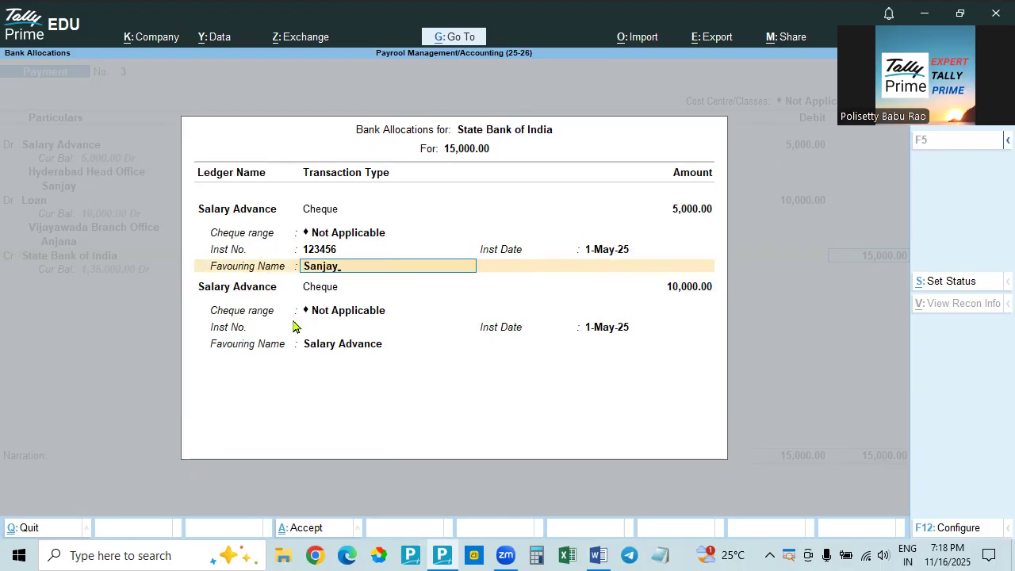
pyautogui.press('Return')
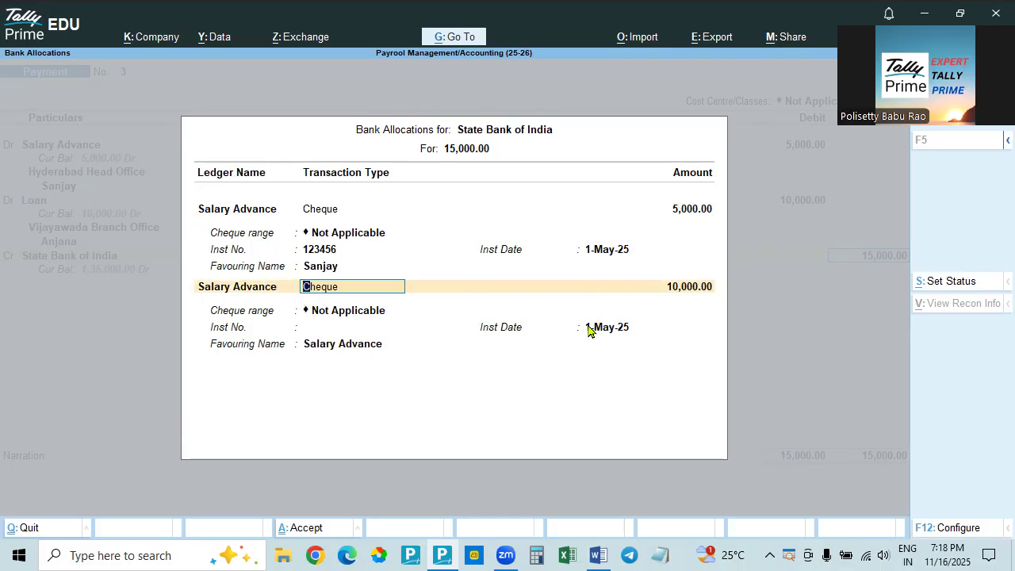
# Change the ledger of the 10,000 bank allocation to Loan
pyautogui.hotkey('shift', 'Tab')
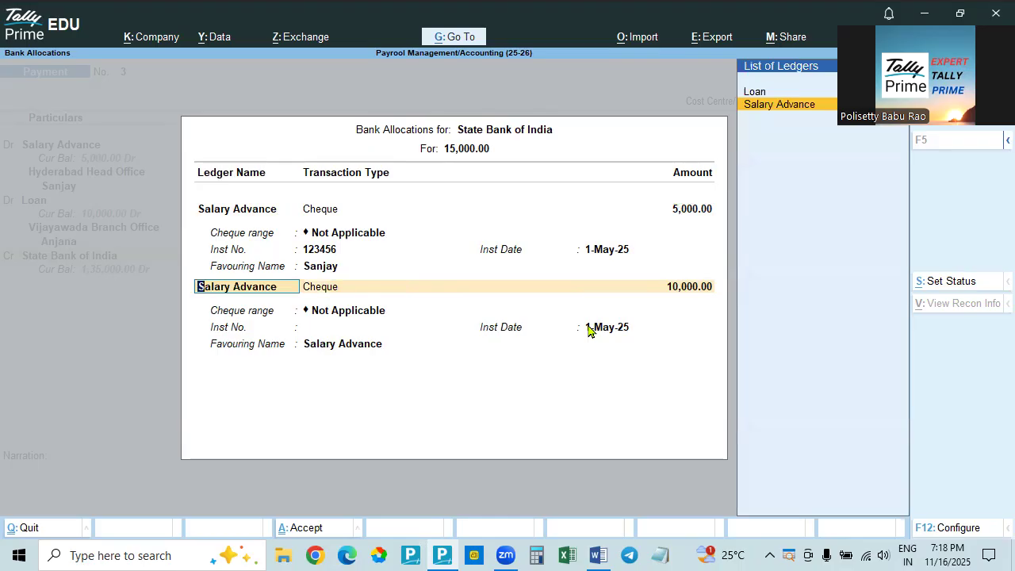
pyautogui.press('Up')
pyautogui.press('Return')
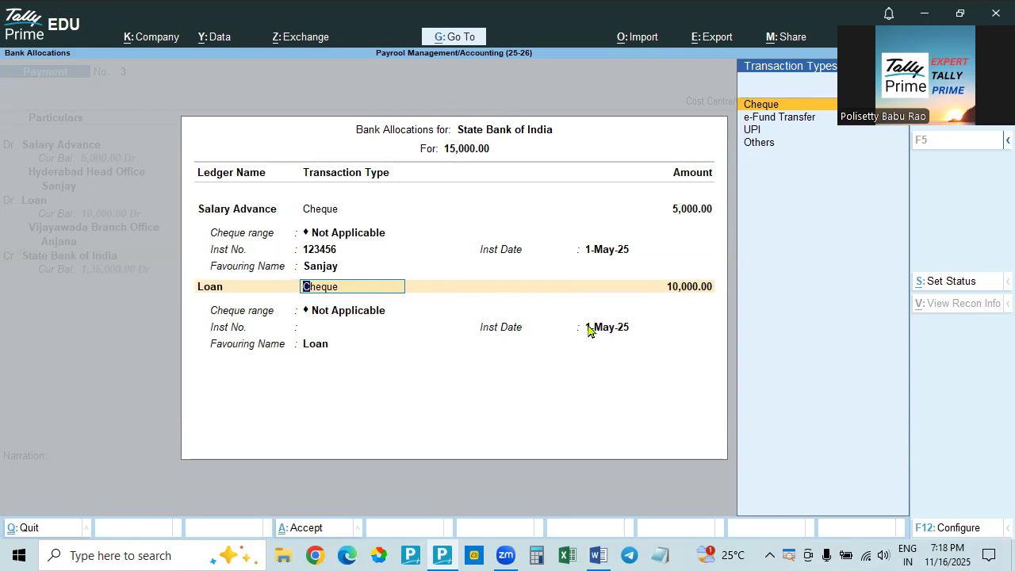
# Enter instrument number 123457 for the 10,000 Loan cheque and make it favour the Vijayawada Branch Office employee
pyautogui.press('Return')
pyautogui.press('Return')
pyautogui.write('123457')
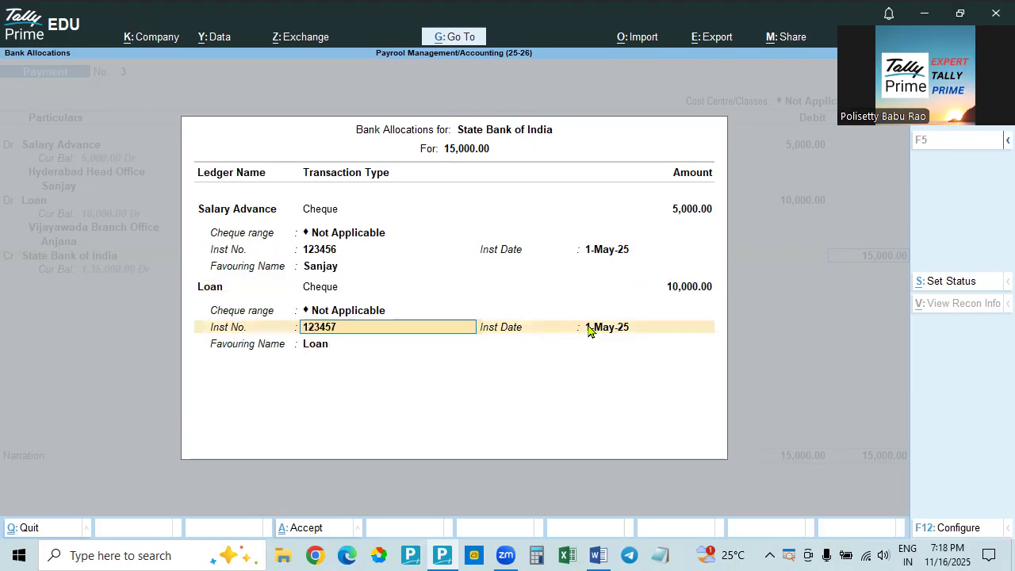
pyautogui.press('Return')
pyautogui.press('Return')
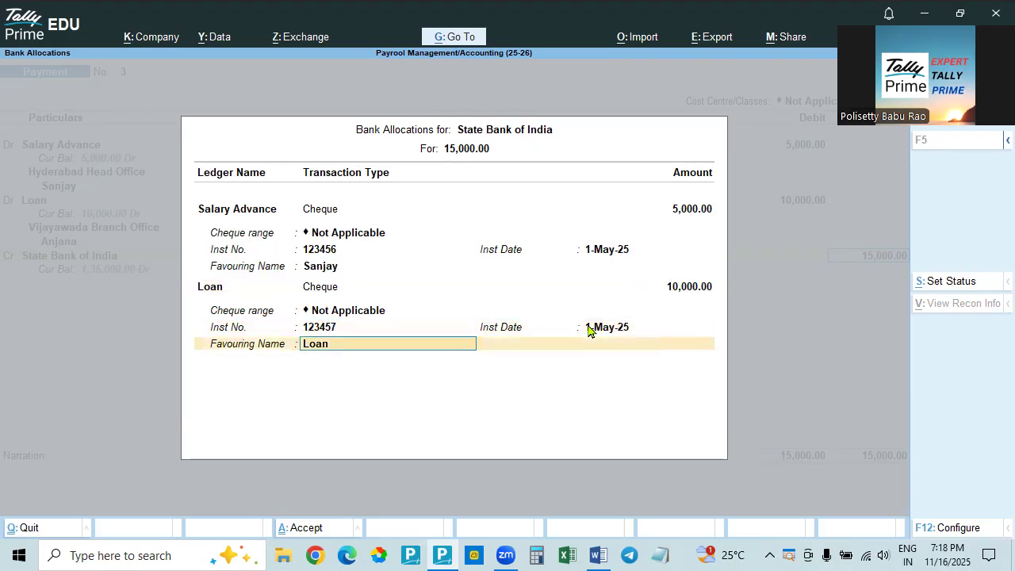
pyautogui.write('A')
pyautogui.press('BackSpace')
pyautogui.write('Anjana')
# Change the Loan allocation's transaction type to e-Fund Transfer, leaving the account number and IFS code blank and the bank name Not Applicable
pyautogui.click(321, 291)
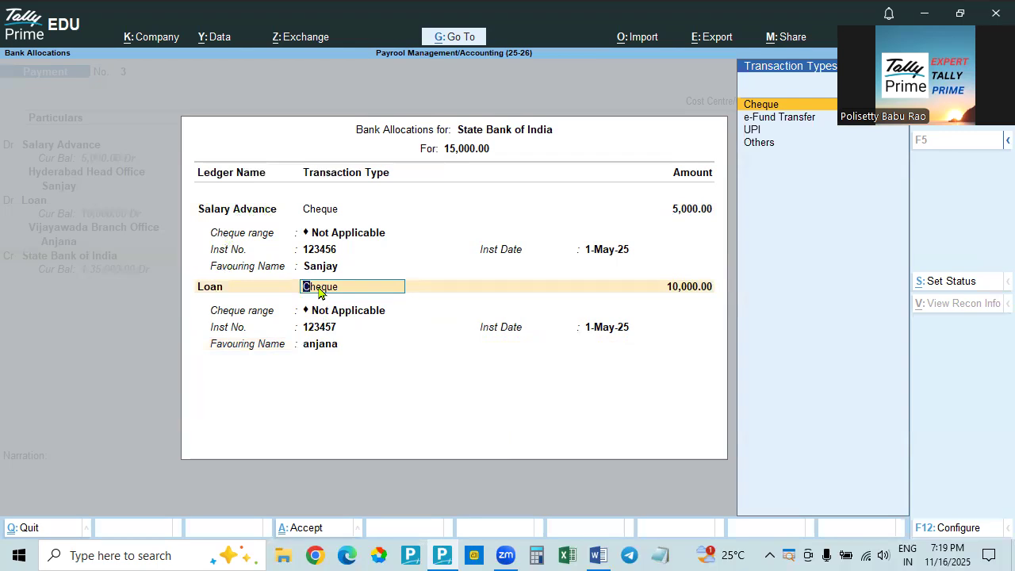
pyautogui.press('Down')
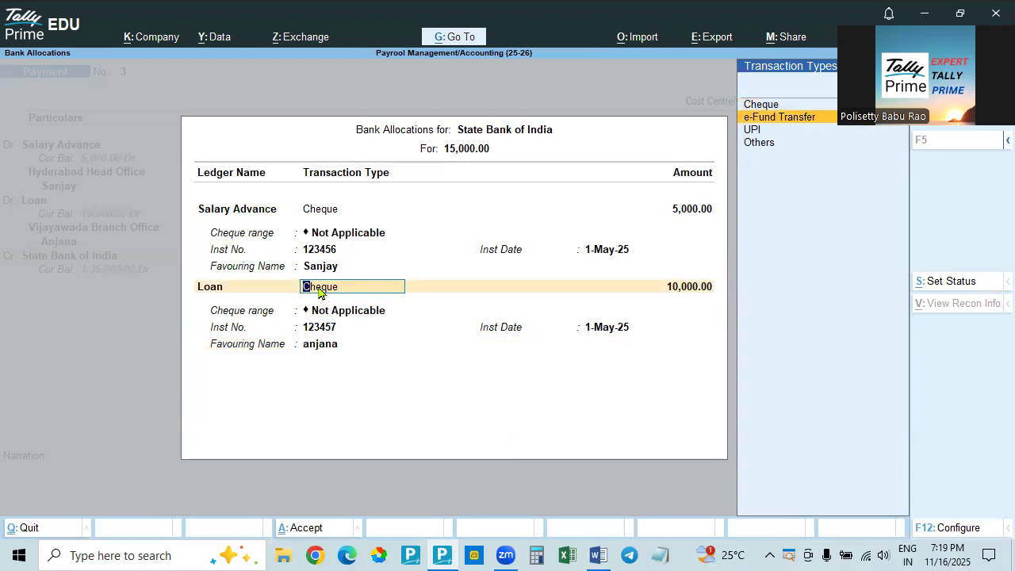
pyautogui.press('Return')
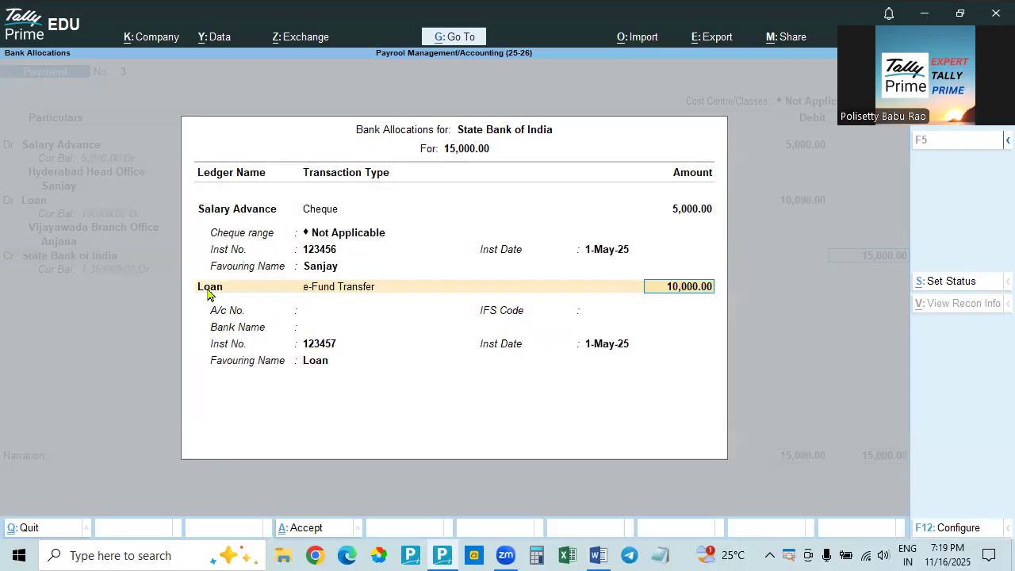
pyautogui.press('Return')
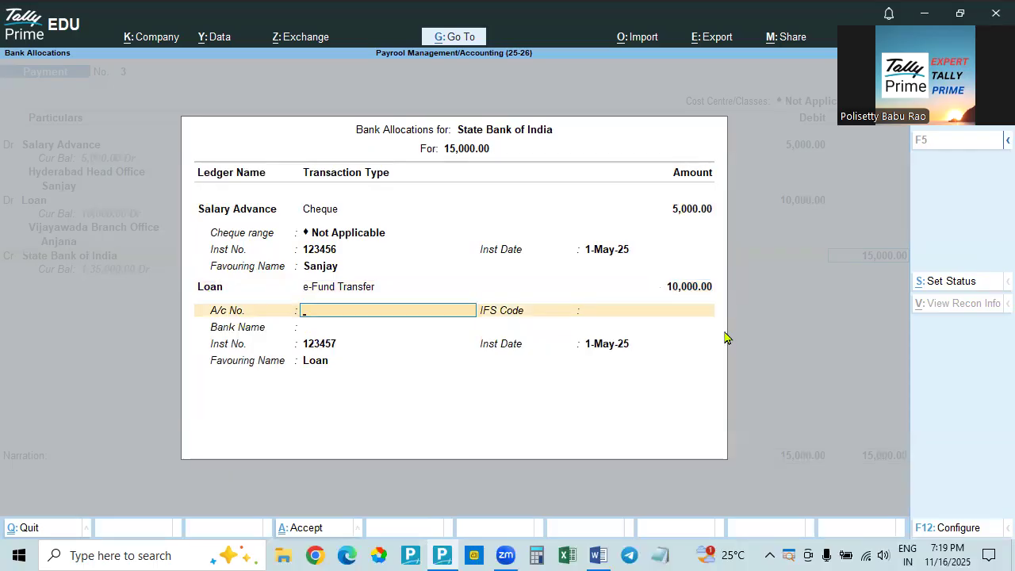
pyautogui.press('Return')
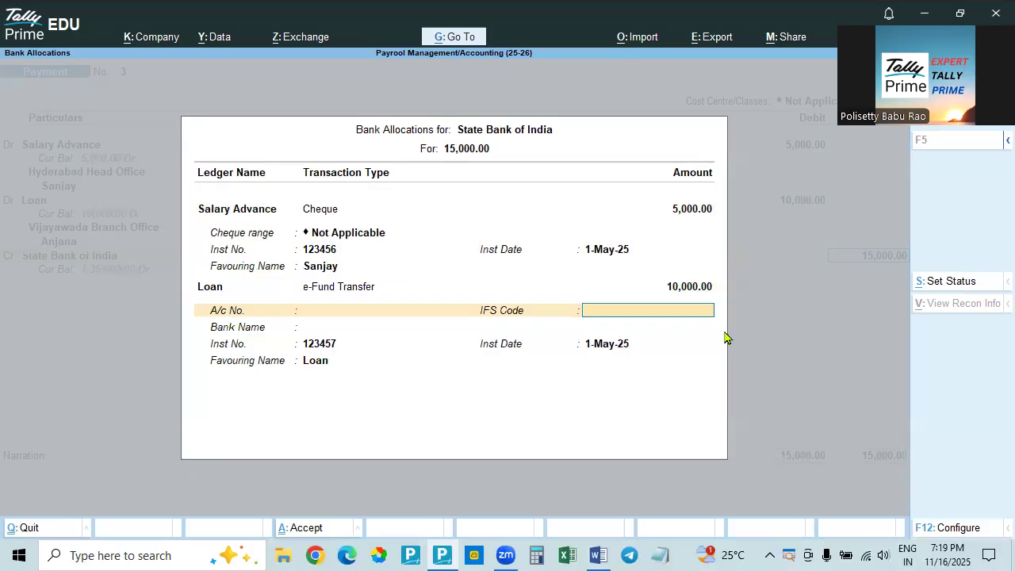
pyautogui.press('Return')
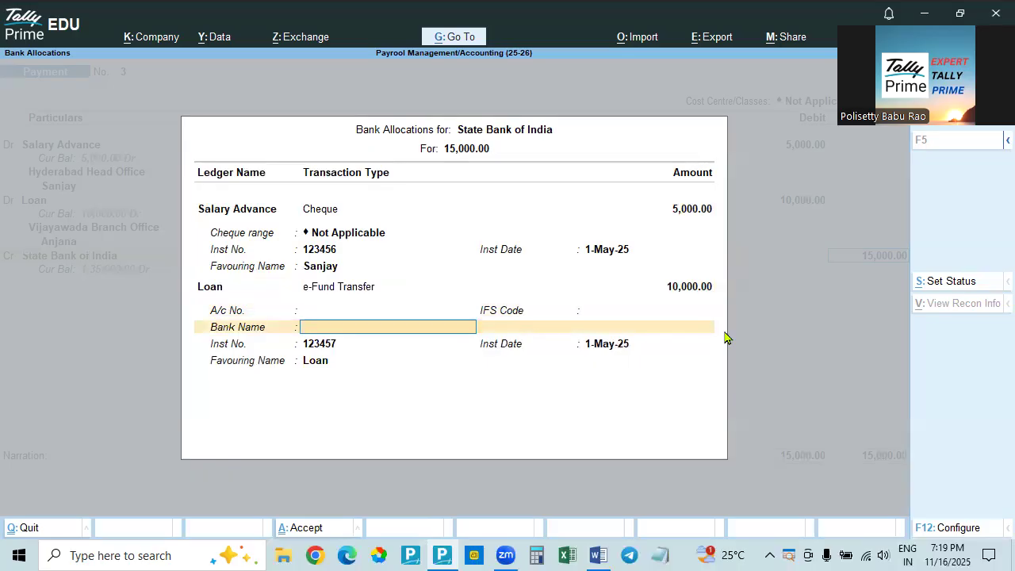
pyautogui.press('Return')
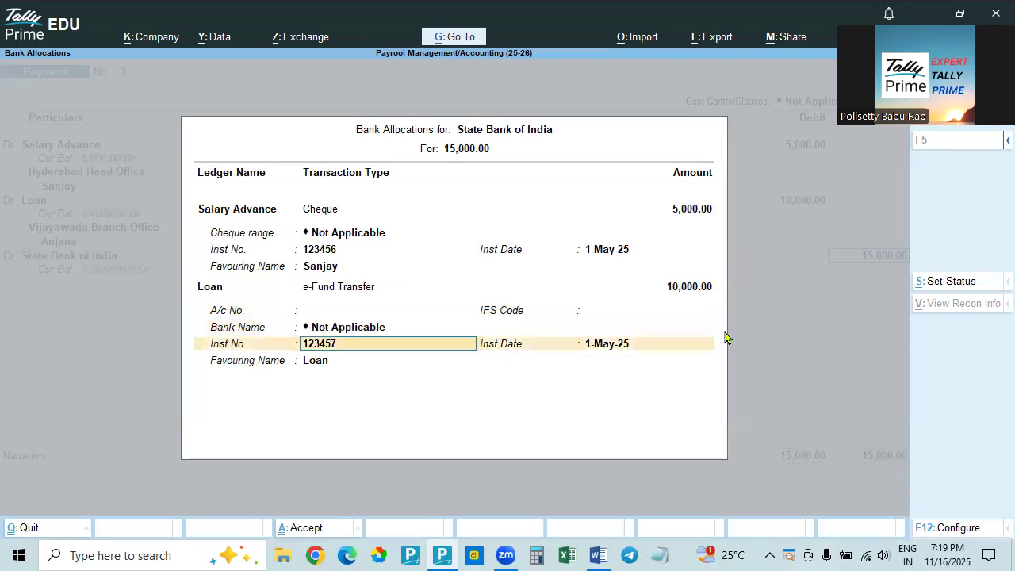
# Set the Loan transfer's instrument number to UTR 125478541, keep the 1-May-25 date, and enter the Vijayawada employee's name as favouring name
pyautogui.write('UTR 1')
pyautogui.write('25478541')
pyautogui.press('Return')
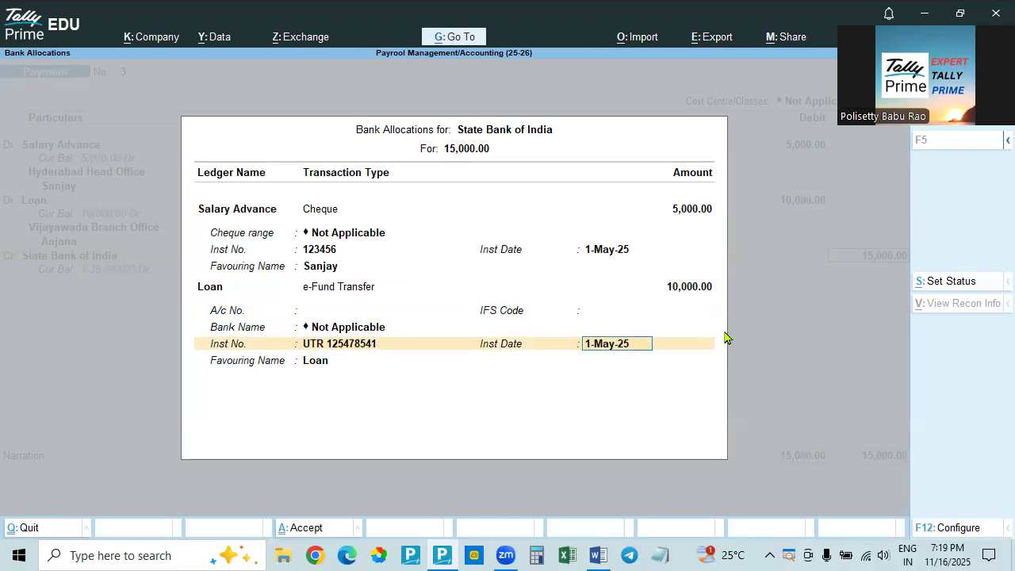
pyautogui.press('Return')
pyautogui.write('Anjana')
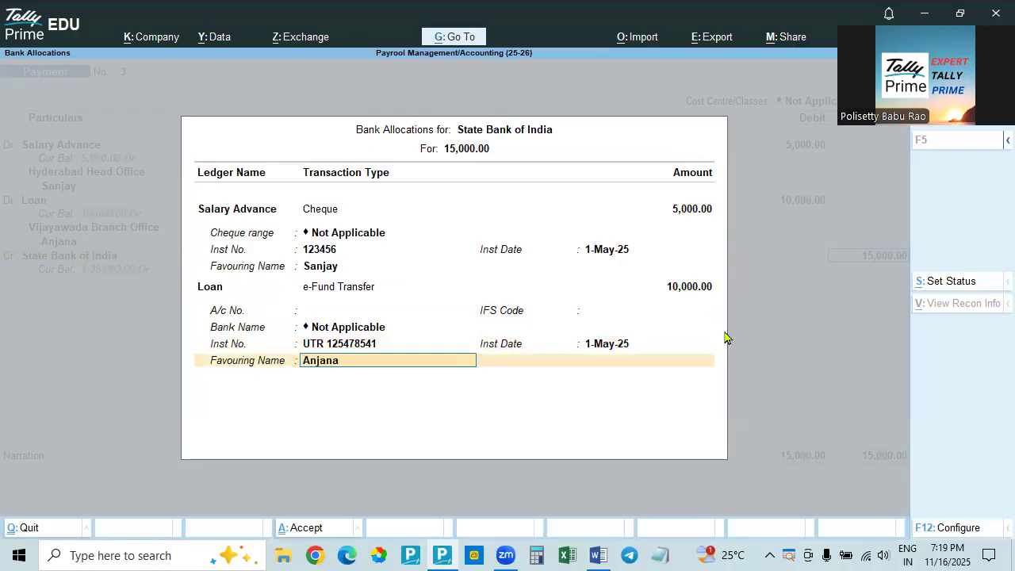
# Accept the State Bank of India allocations and save the payment voucher without a narration
pyautogui.press('Return')
pyautogui.press('Up')
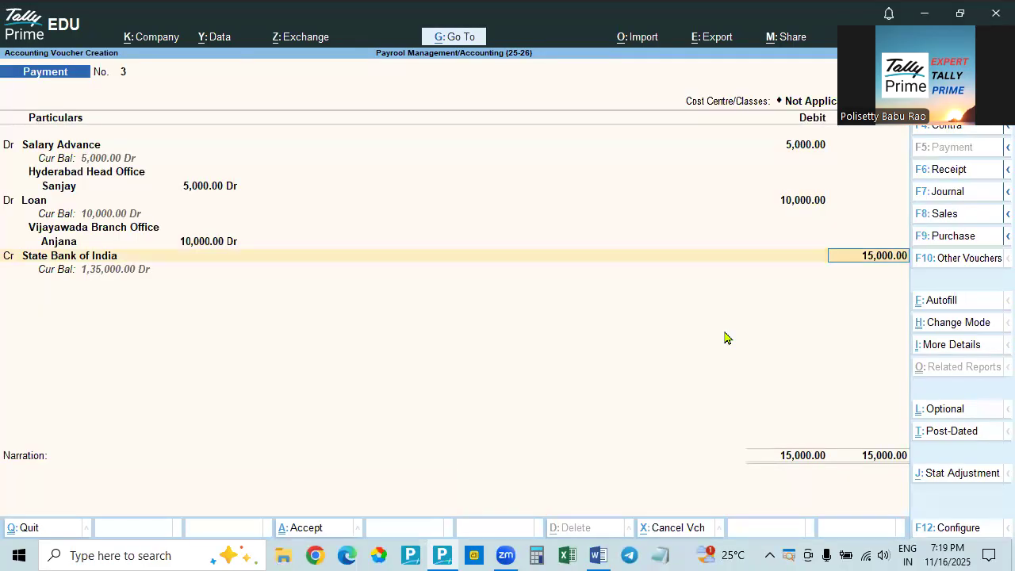
pyautogui.press('Return')
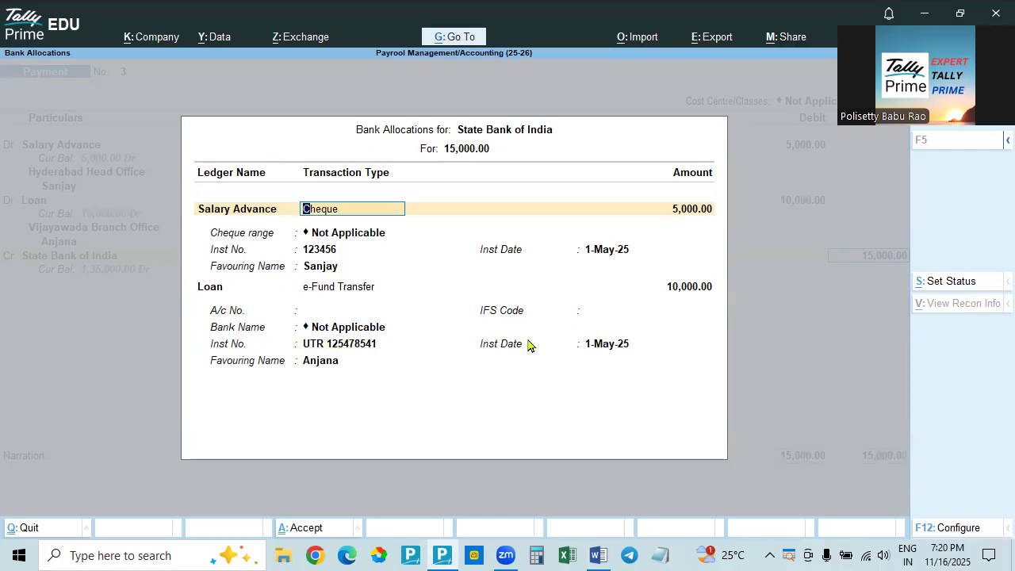
pyautogui.click(327, 366)
pyautogui.press('Return')
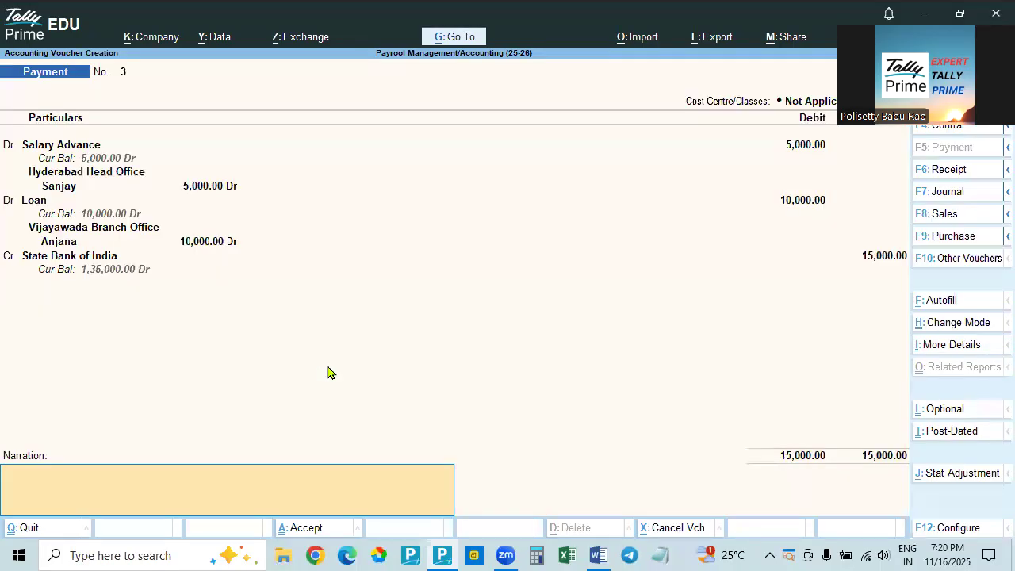
pyautogui.press('Return')
pyautogui.press('Return')
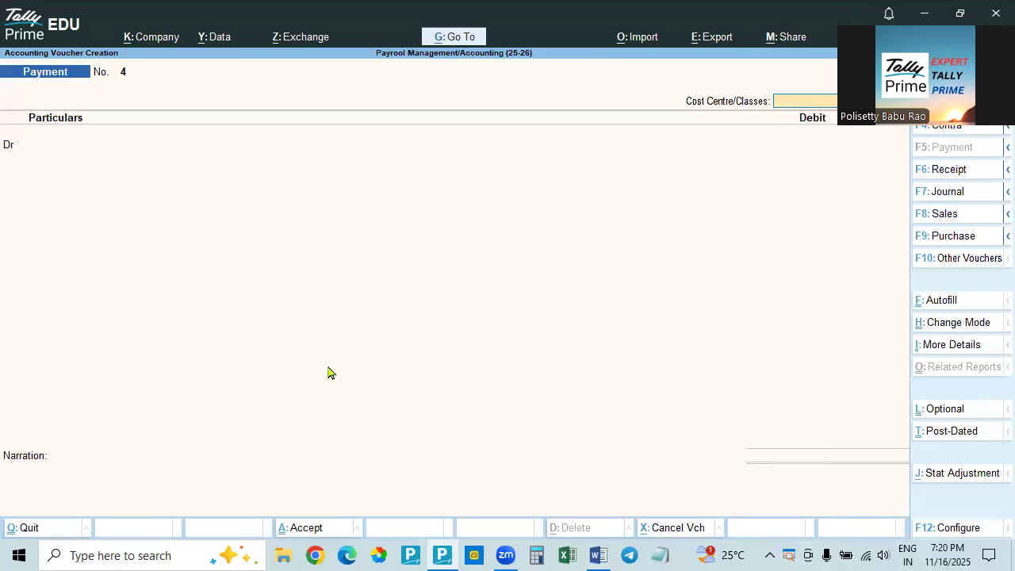
# Open the Balance Sheet in detailed view and inspect the ledgers under Loans & Advances (Asset)
pyautogui.press('Escape')
pyautogui.press('Return')
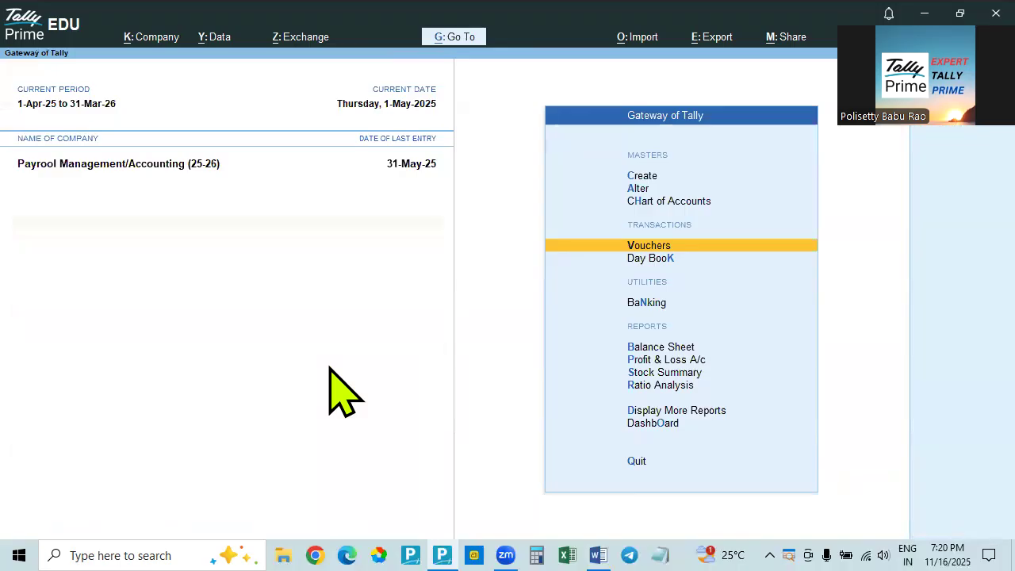
pyautogui.press('Down')
pyautogui.press('Down')
pyautogui.press('Down')
pyautogui.press('Down')
pyautogui.press('Up')
pyautogui.press('Return')
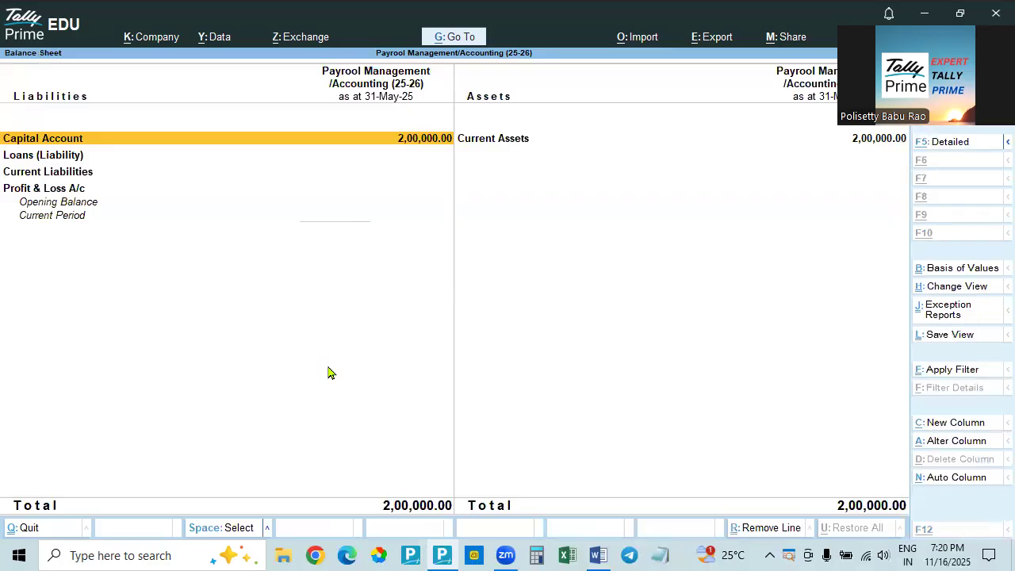
pyautogui.hotkey('alt', 'F5')
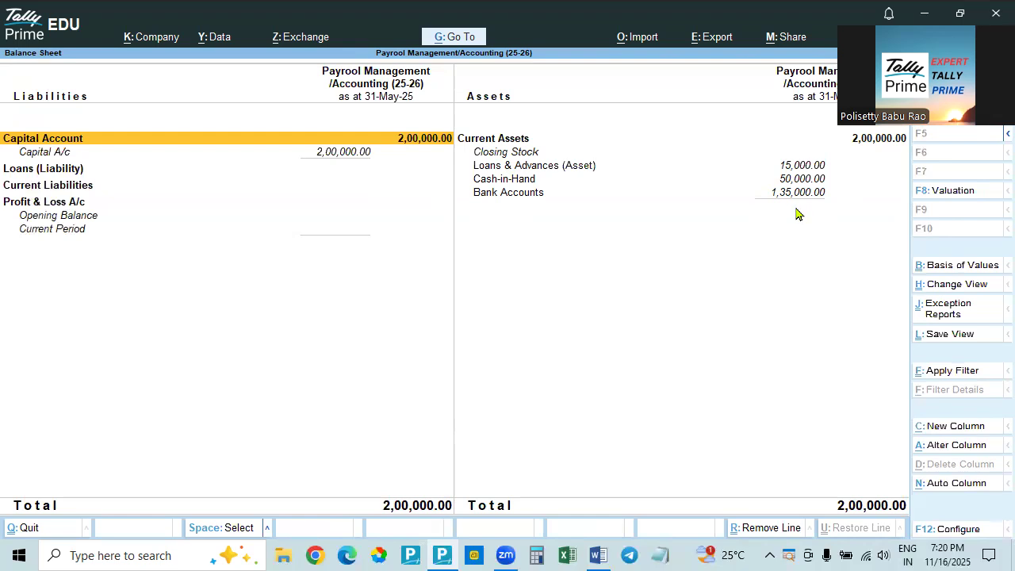
pyautogui.click(797, 168)
pyautogui.click(798, 168)
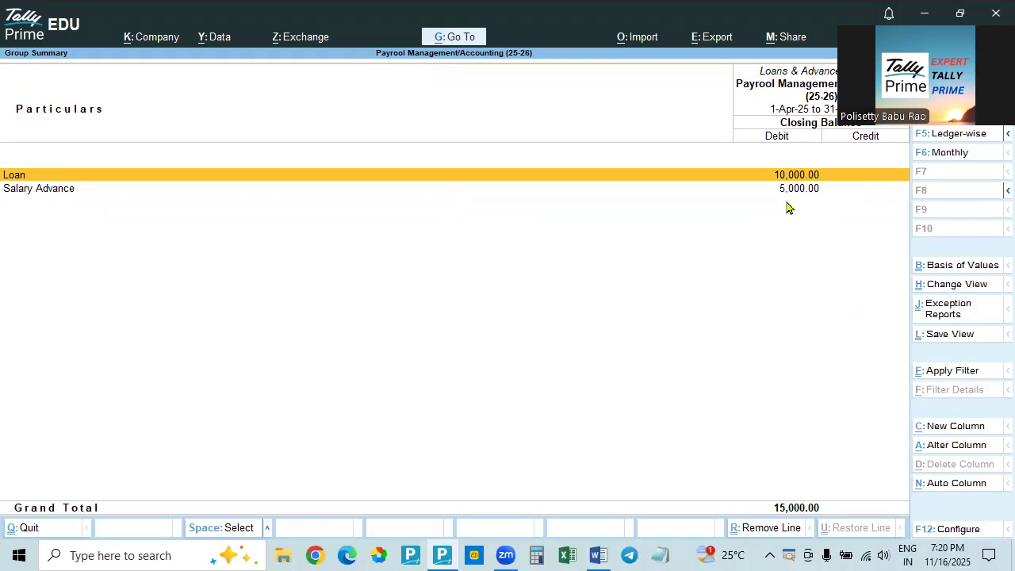
pyautogui.press('Escape')
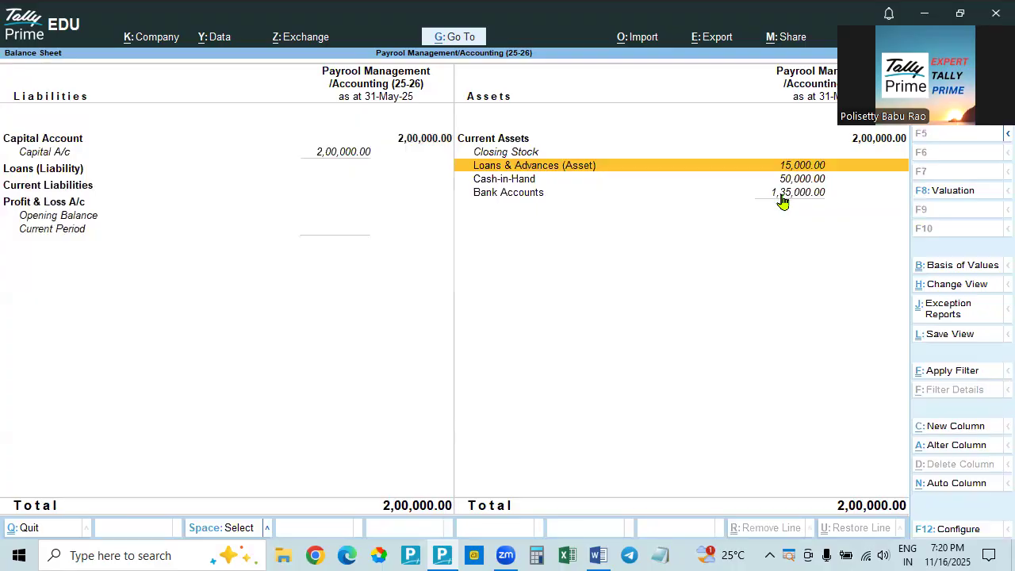
# View the Profit & Loss A/c and return to the Gateway of Tally
pyautogui.press('Escape')
pyautogui.press('Down')
pyautogui.press('Return')
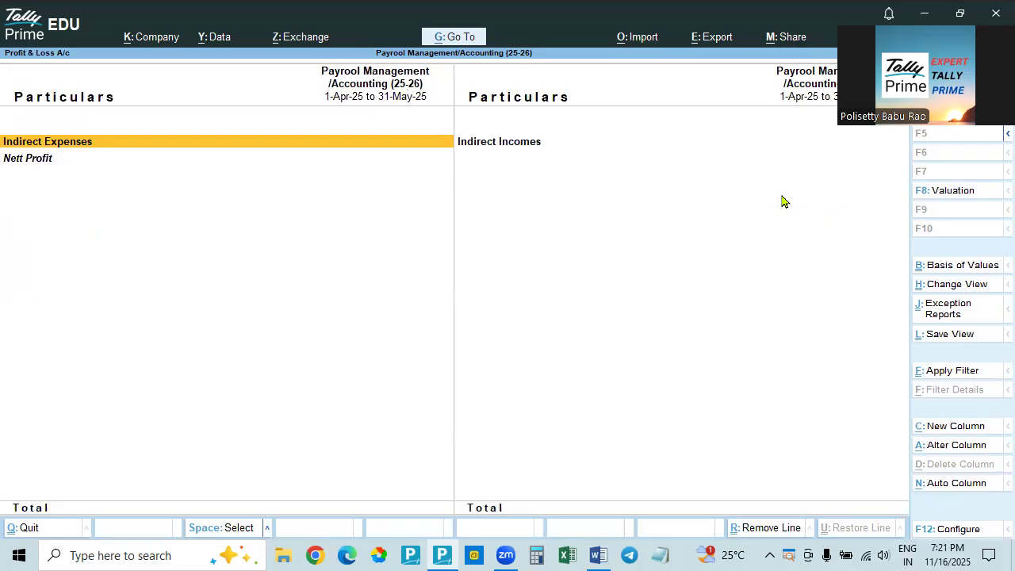
pyautogui.press('Escape')
pyautogui.press('Escape')
pyautogui.press('Escape')
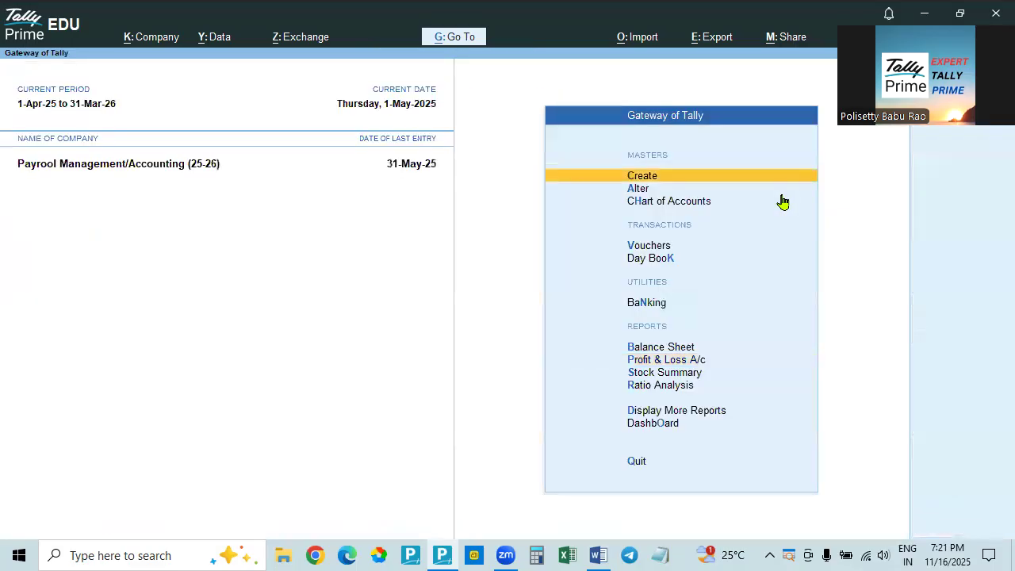
# Review the employees' pay structure and the numbered payroll process steps in the Word document, and return to Tally Prime
pyautogui.hotkey('alt', 'Tab')
pyautogui.scroll(-6, 645, 380)
pyautogui.scroll(4, 632, 379)
pyautogui.scroll(4, 632, 379)
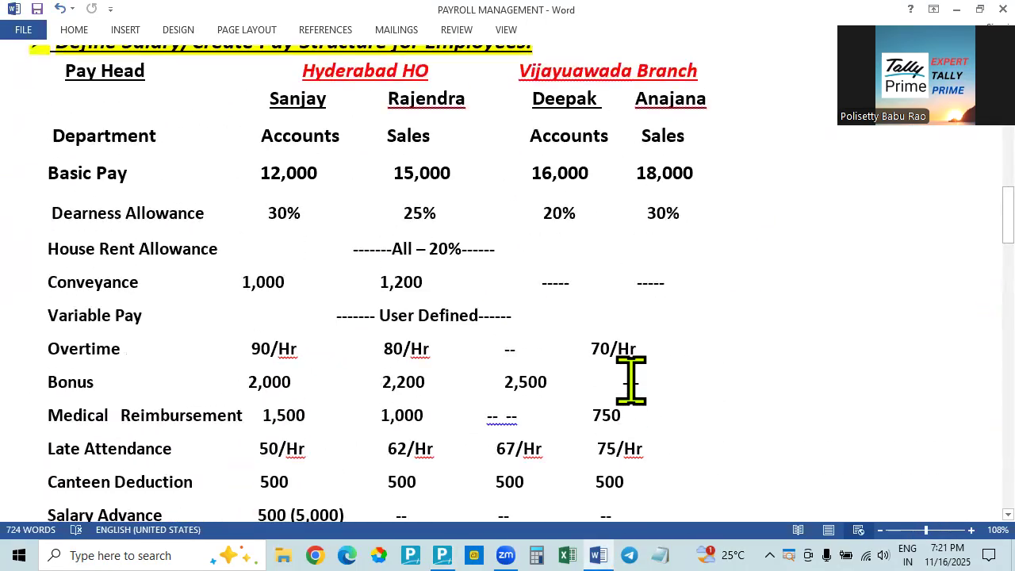
pyautogui.hotkey('alt', 'Tab')
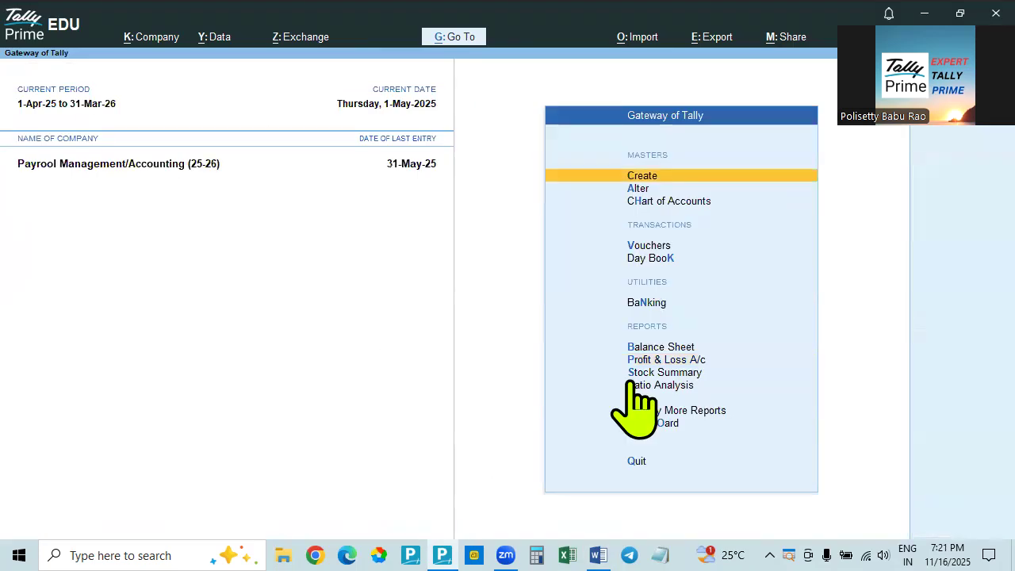
pyautogui.click(596, 554)
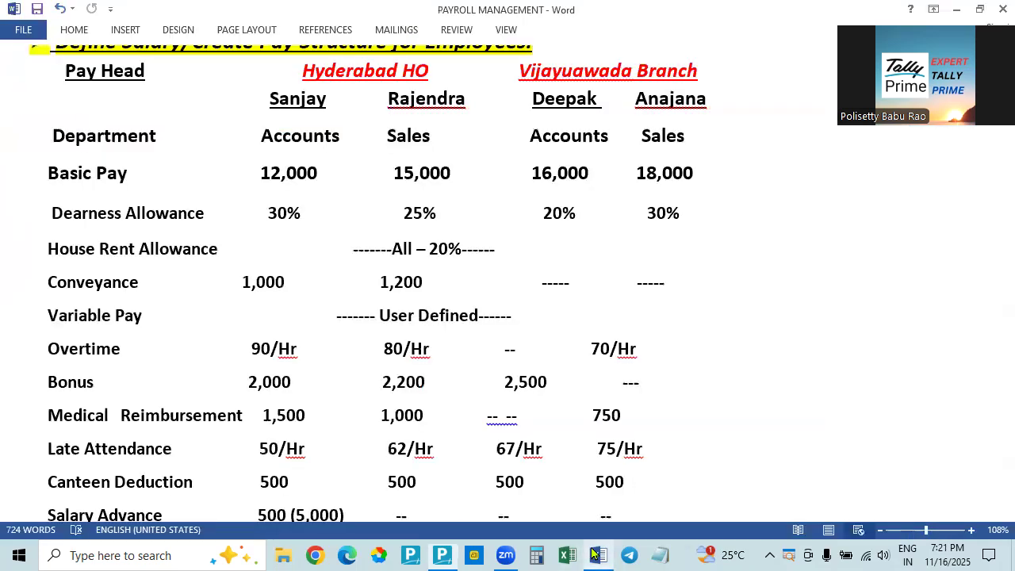
pyautogui.scroll(18, 268, 333)
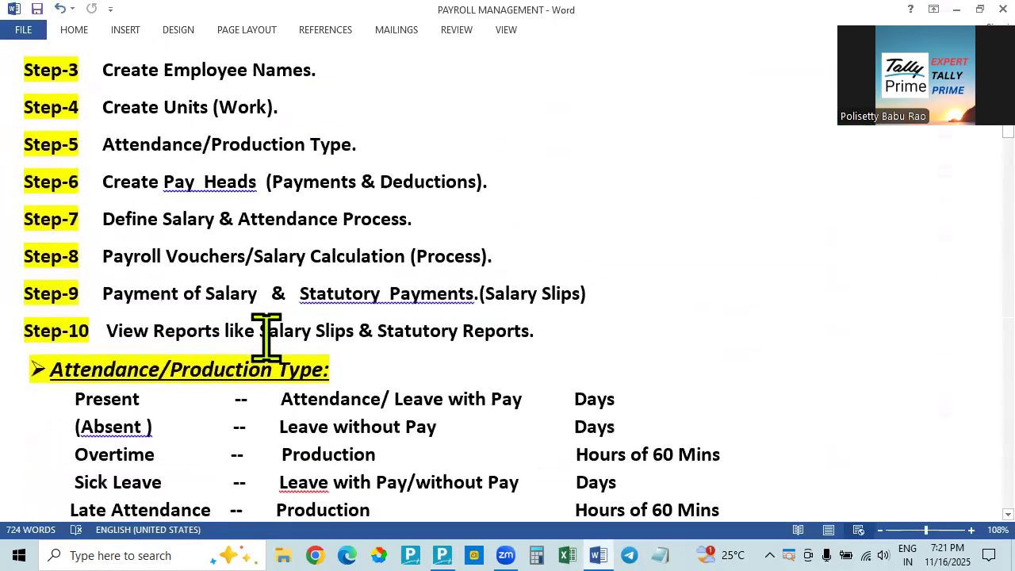
pyautogui.scroll(1, 267, 334)
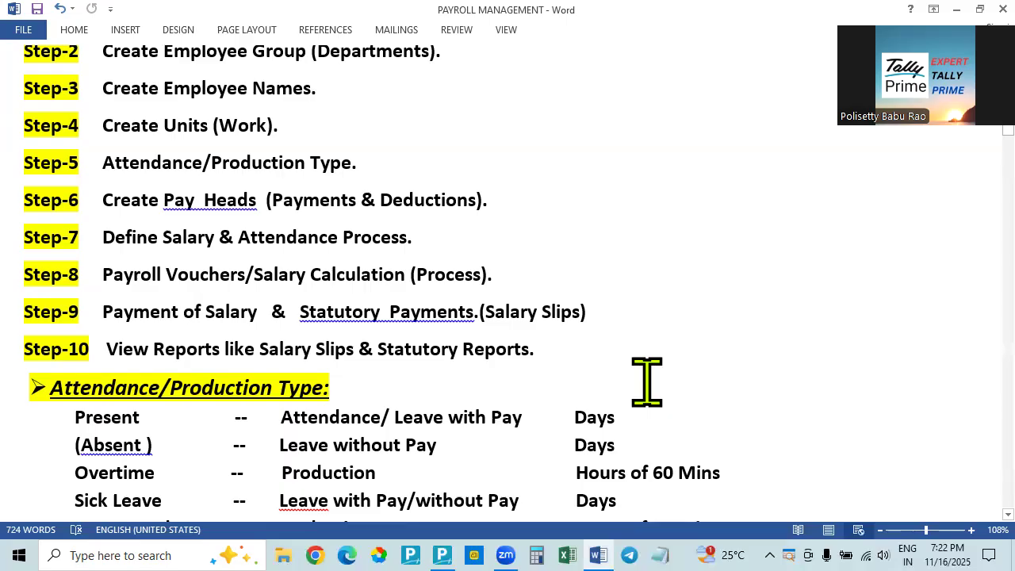
pyautogui.hotkey('alt', 'Tab')
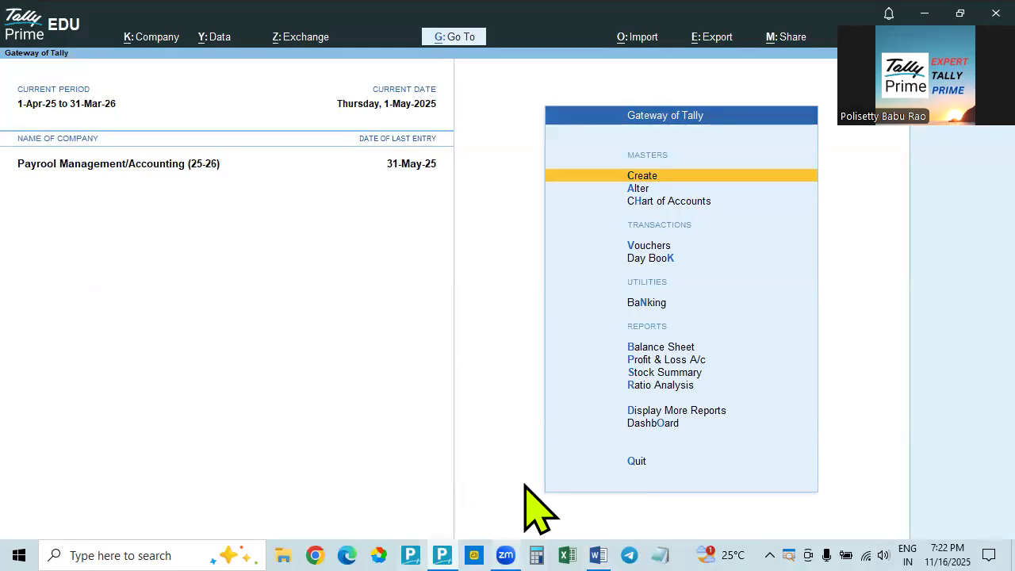
pyautogui.click(598, 554)
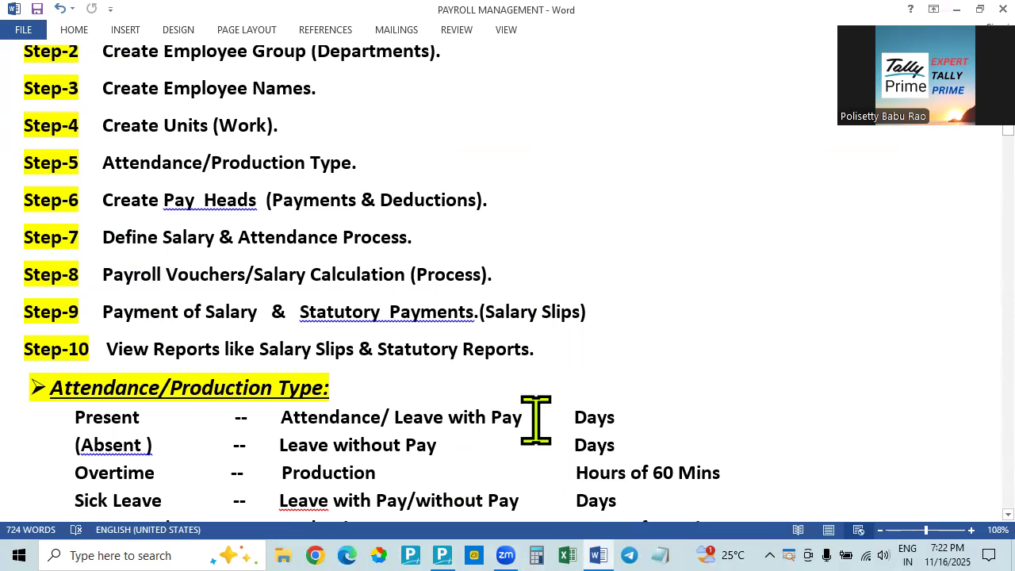
pyautogui.hotkey('alt', 'Tab')
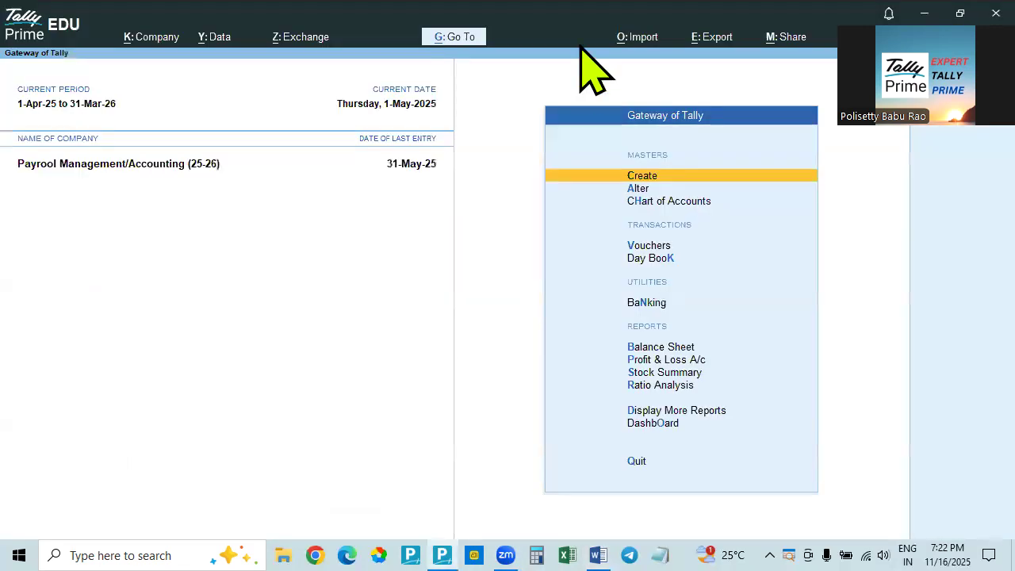